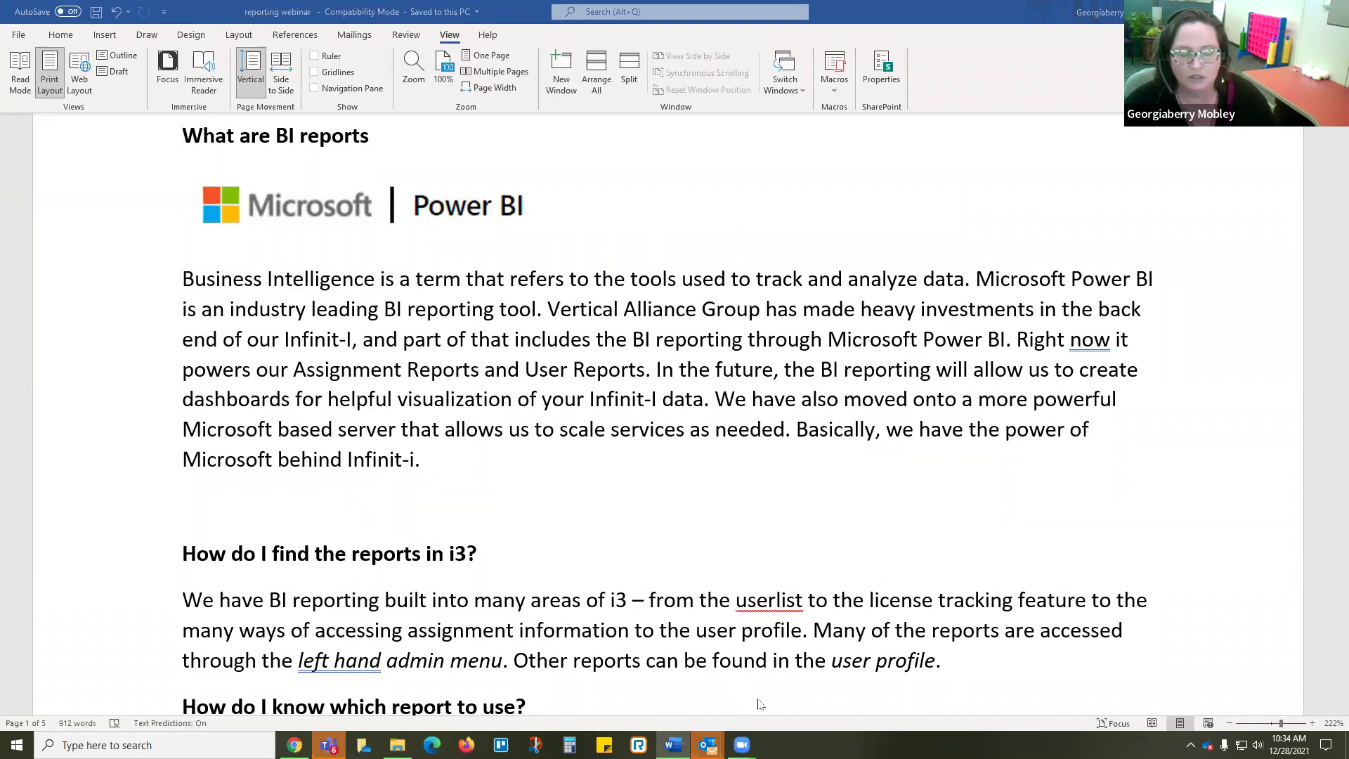
Step: Minimize Word and close the Outlook calendar, inbox and reminders windows on the desktop
{"action": "left_click", "coordinate": [673, 745]}
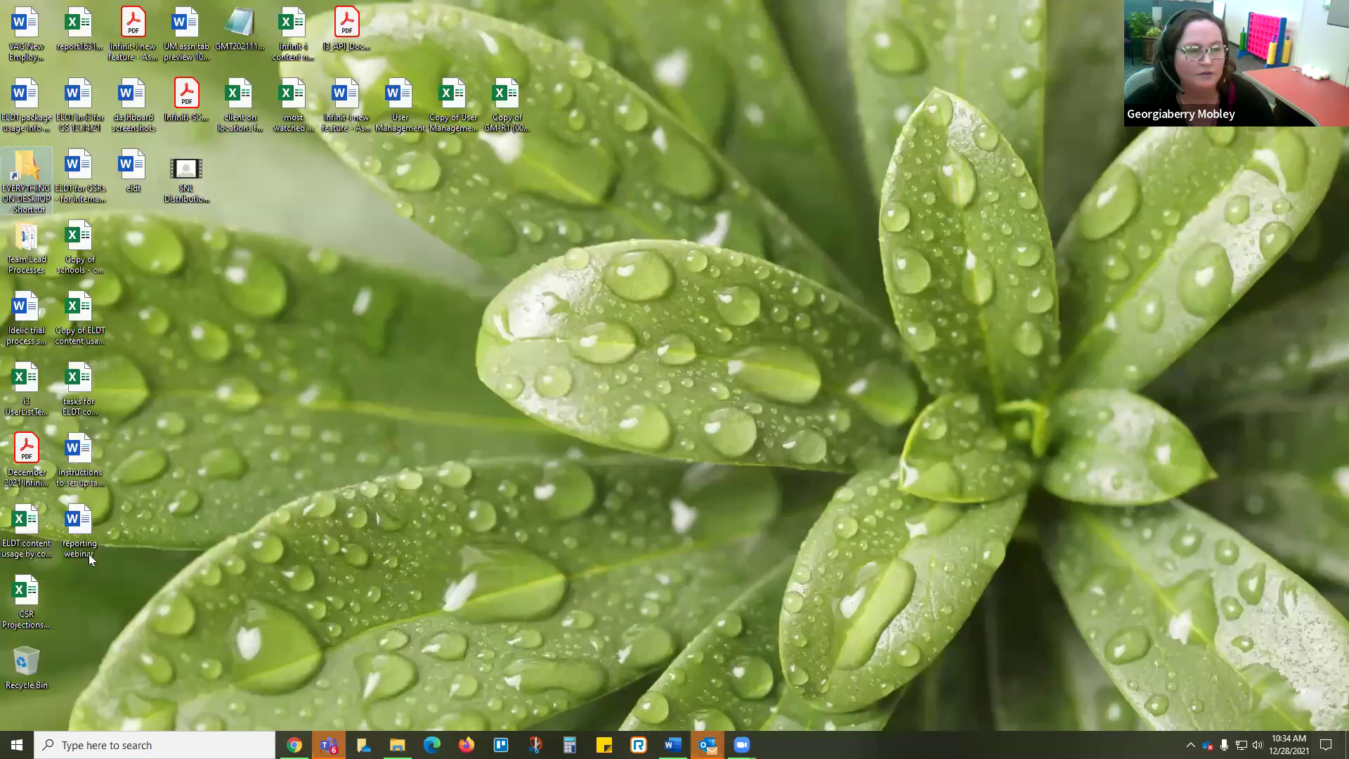
{"action": "left_click_drag", "start_coordinate": [80, 531], "coordinate": [590, 512]}
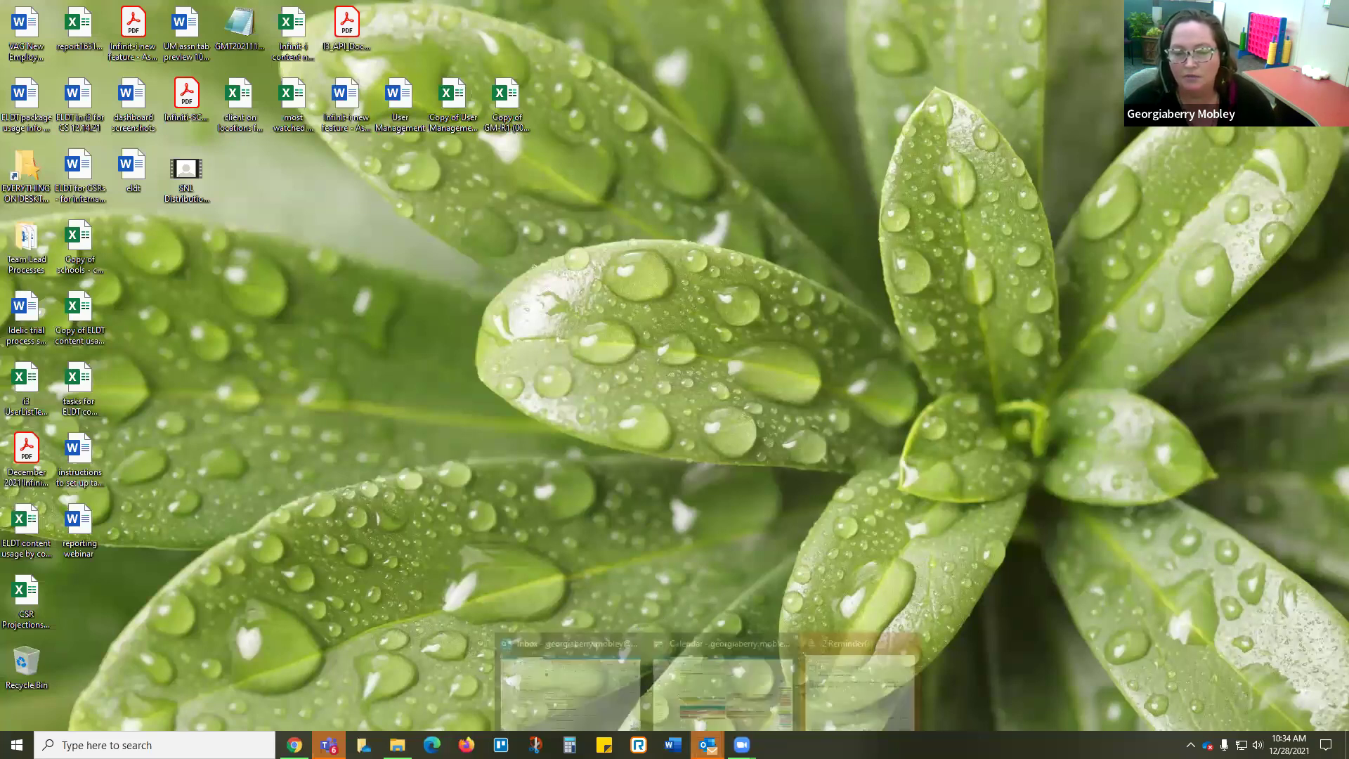
{"action": "mouse_move", "coordinate": [741, 745]}
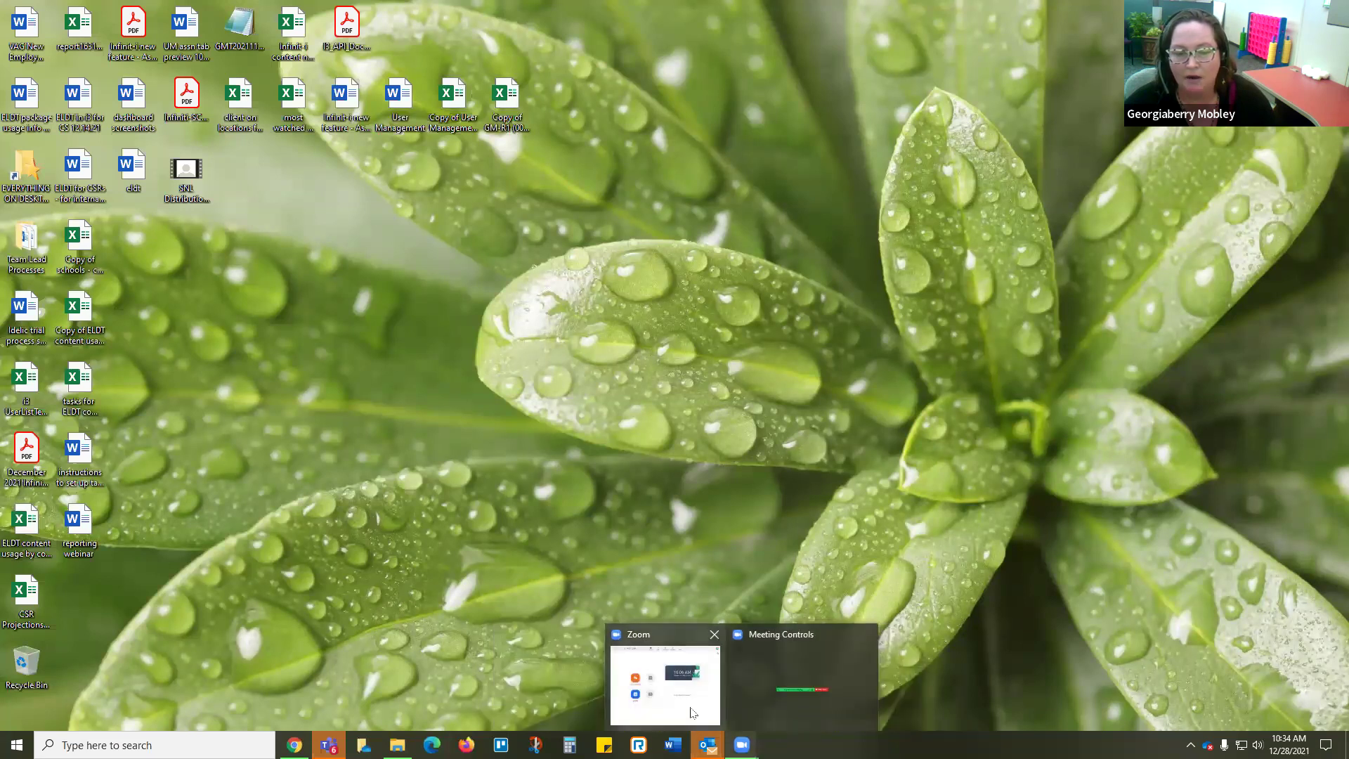
{"action": "left_click", "coordinate": [785, 636]}
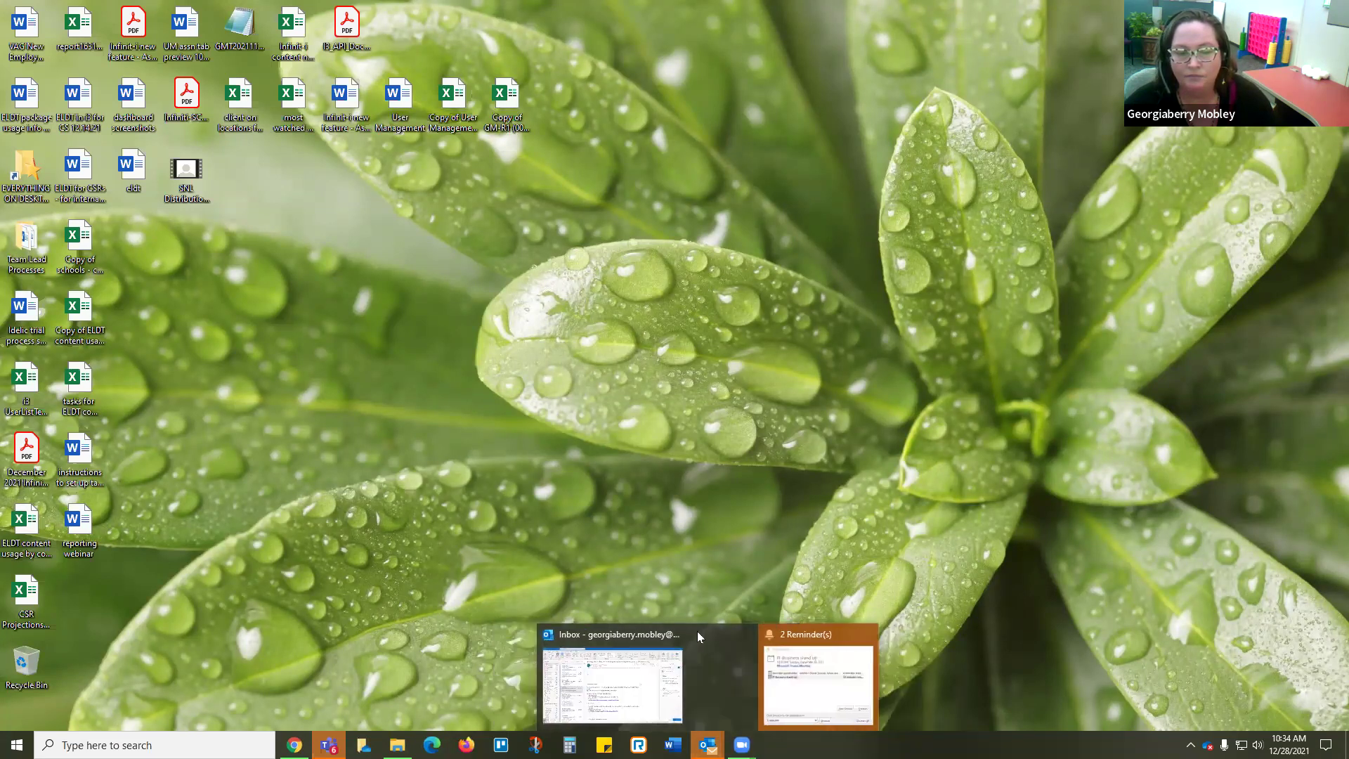
{"action": "left_click", "coordinate": [706, 635]}
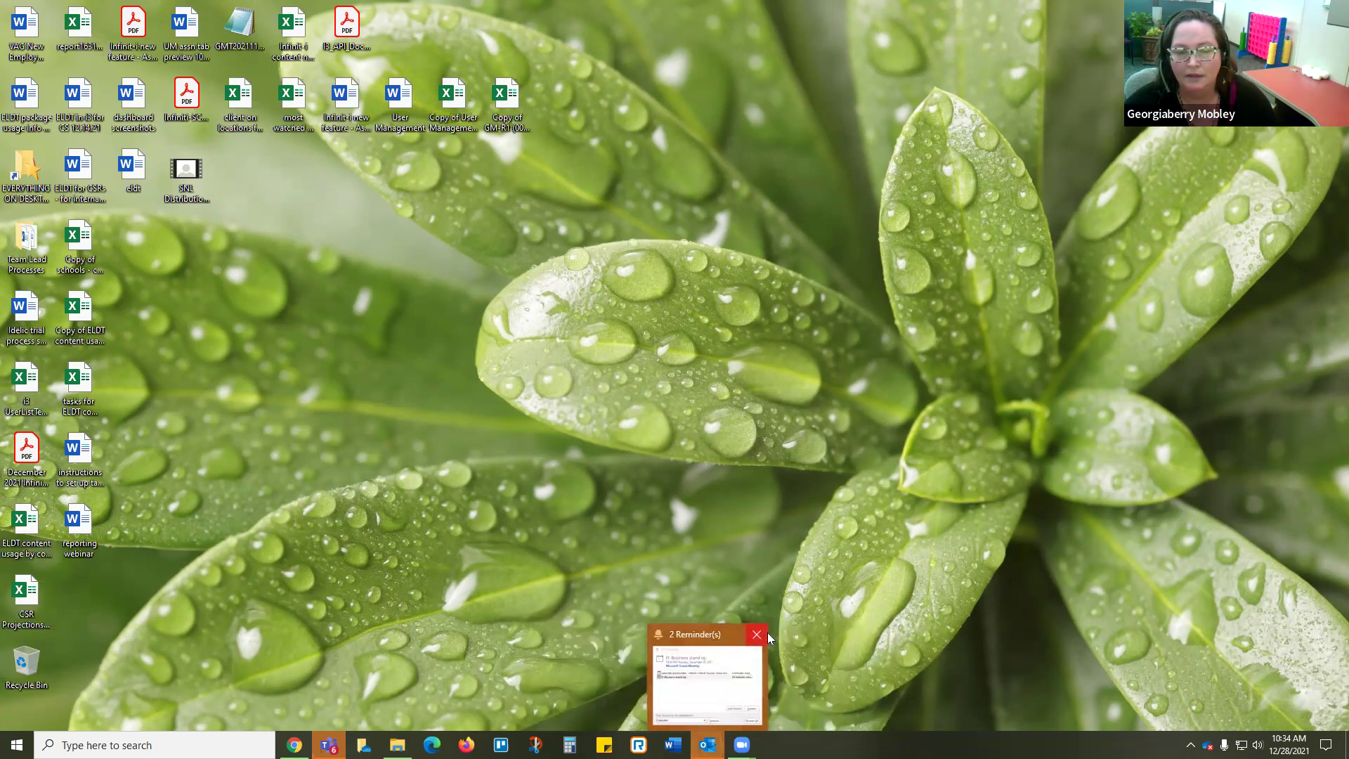
{"action": "left_click", "coordinate": [767, 637]}
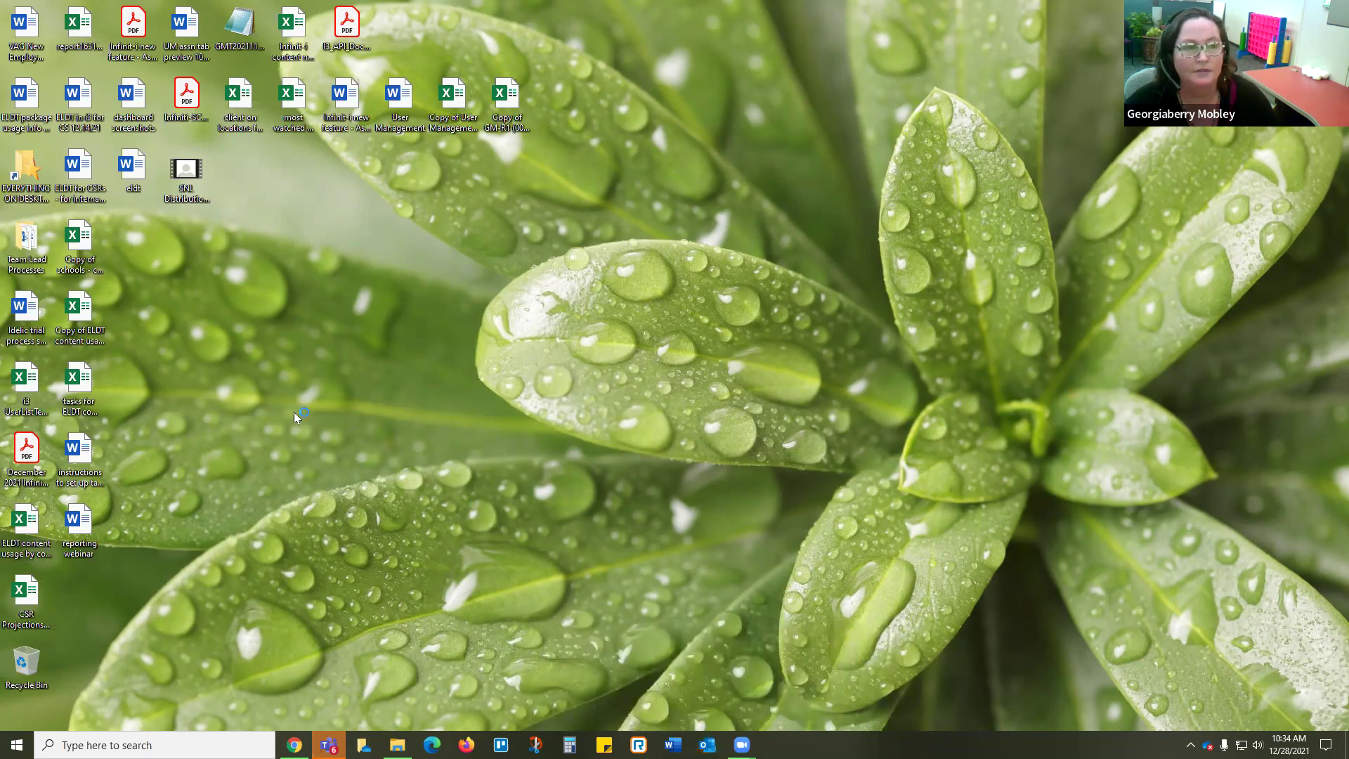
Step: Reopen the reporting webinar document at its opening paragraph and decline the Zoom plugin update
{"action": "double_click", "coordinate": [79, 526]}
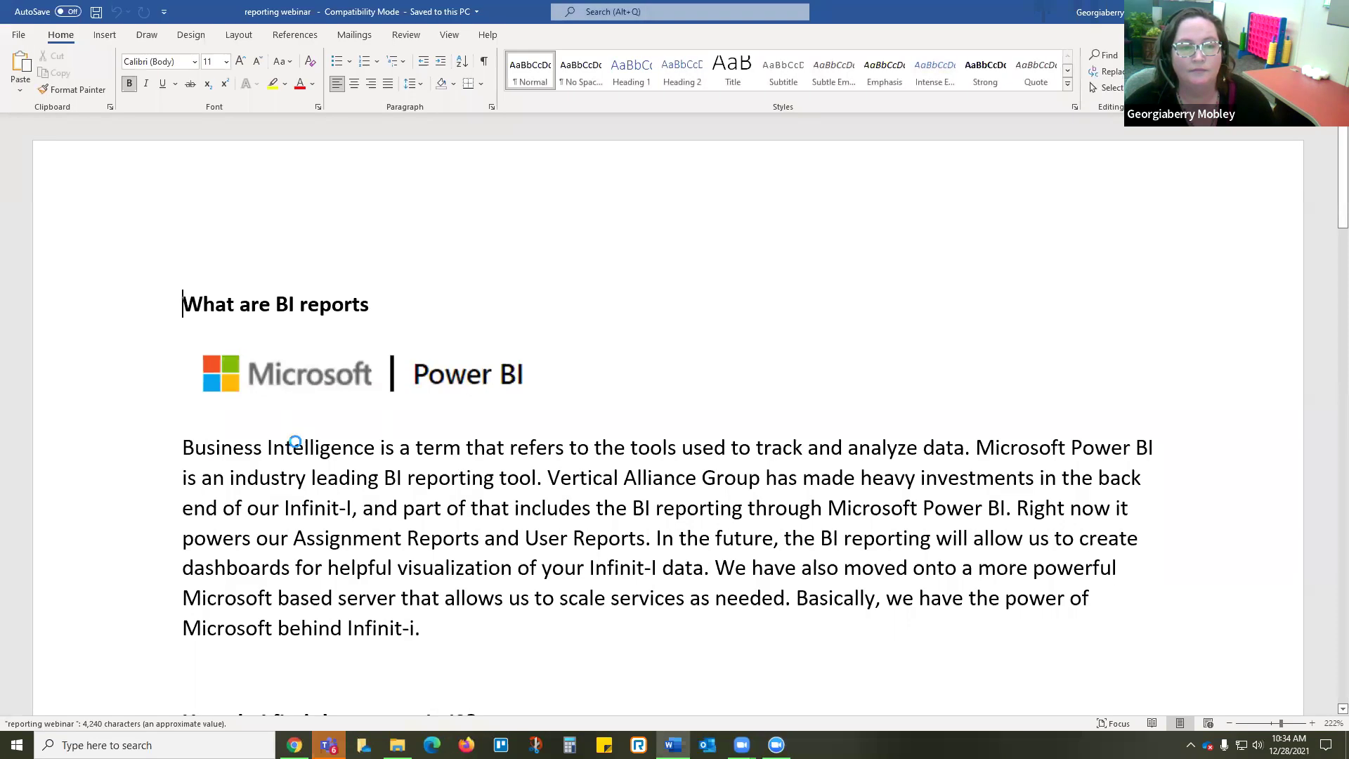
{"action": "left_click", "coordinate": [293, 448]}
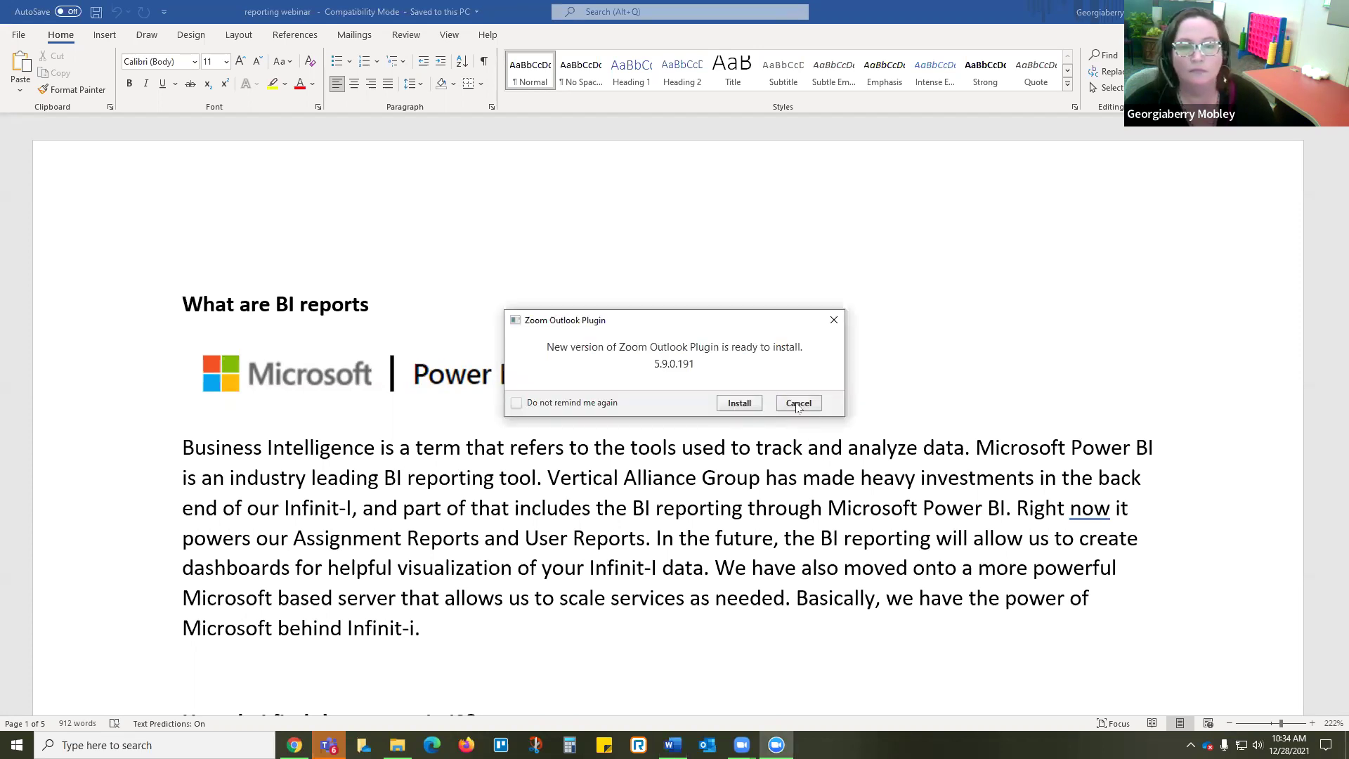
{"action": "left_click", "coordinate": [799, 404]}
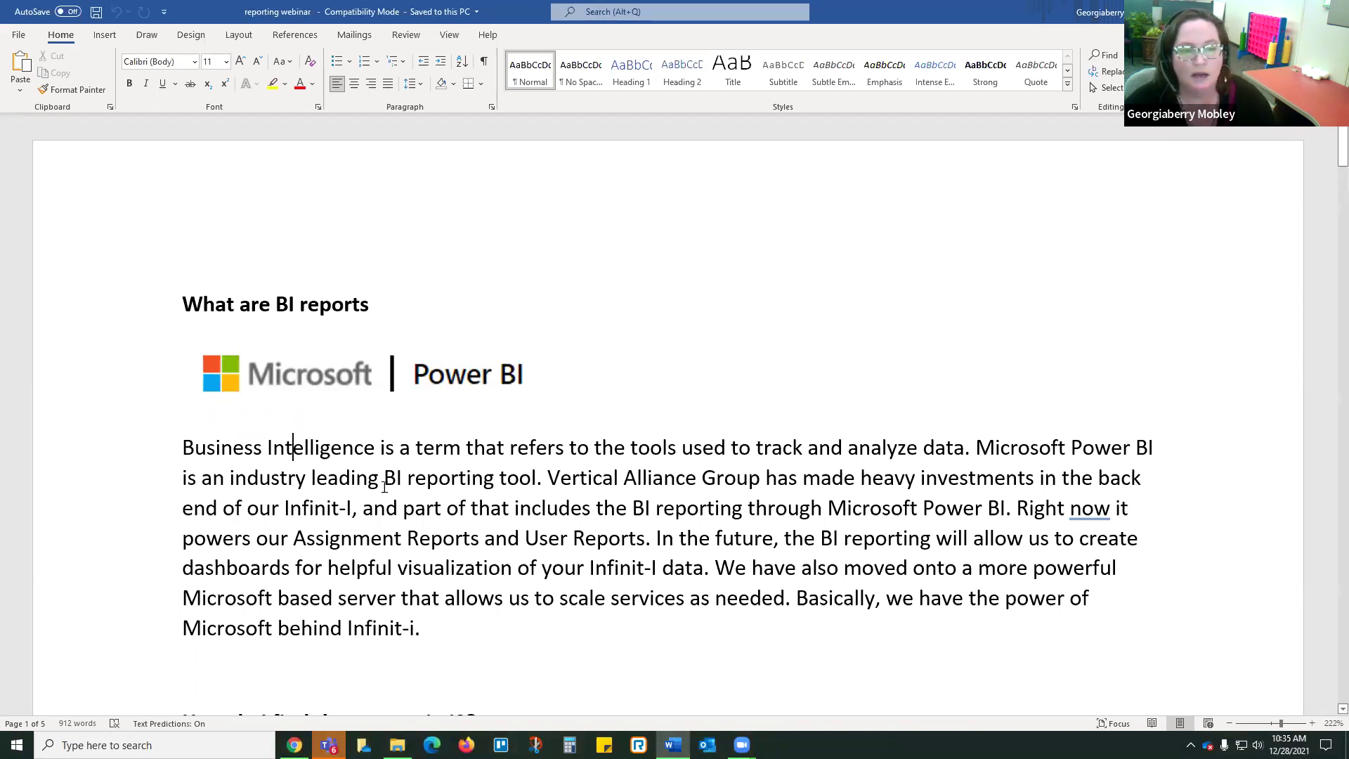
{"action": "left_click_drag", "start_coordinate": [181, 447], "coordinate": [377, 448]}
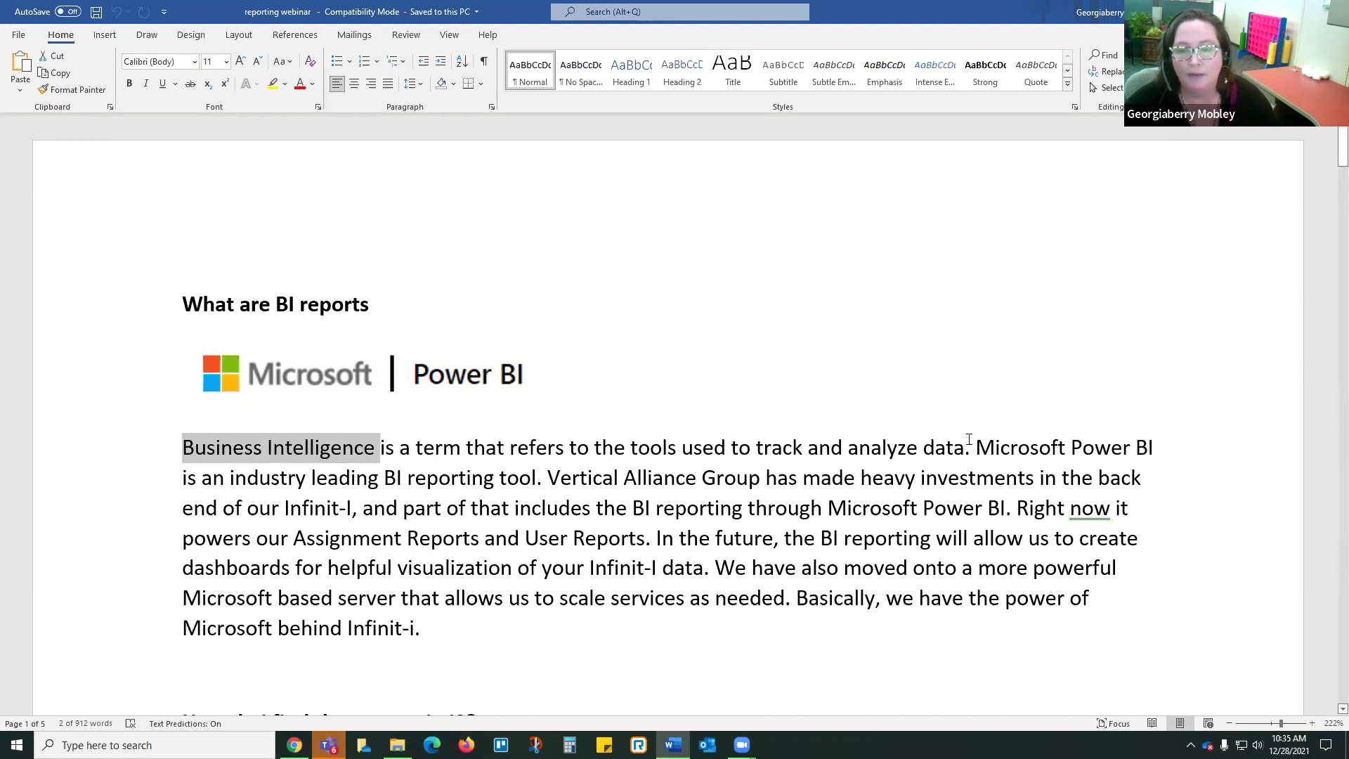
{"action": "left_click", "coordinate": [478, 508]}
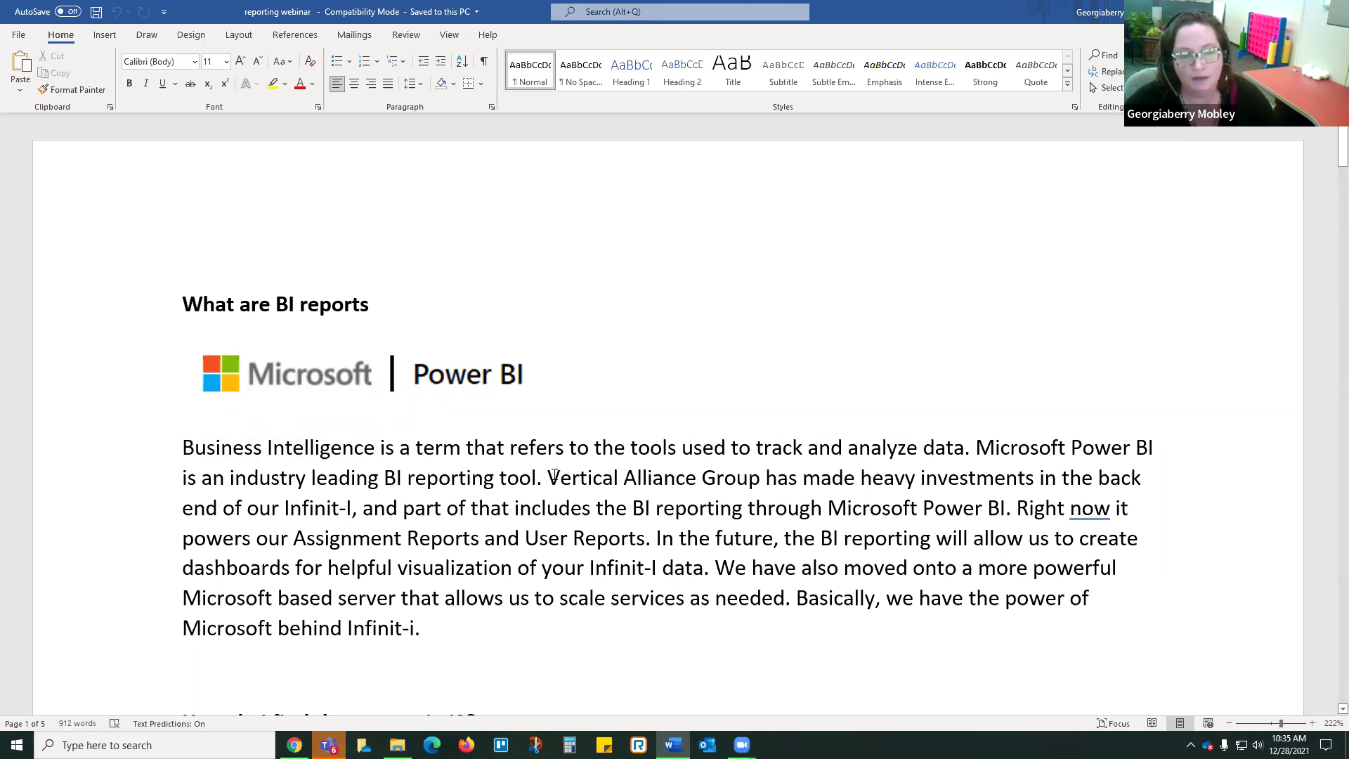
{"action": "left_click_drag", "start_coordinate": [548, 478], "coordinate": [560, 479]}
{"action": "left_click", "coordinate": [596, 508]}
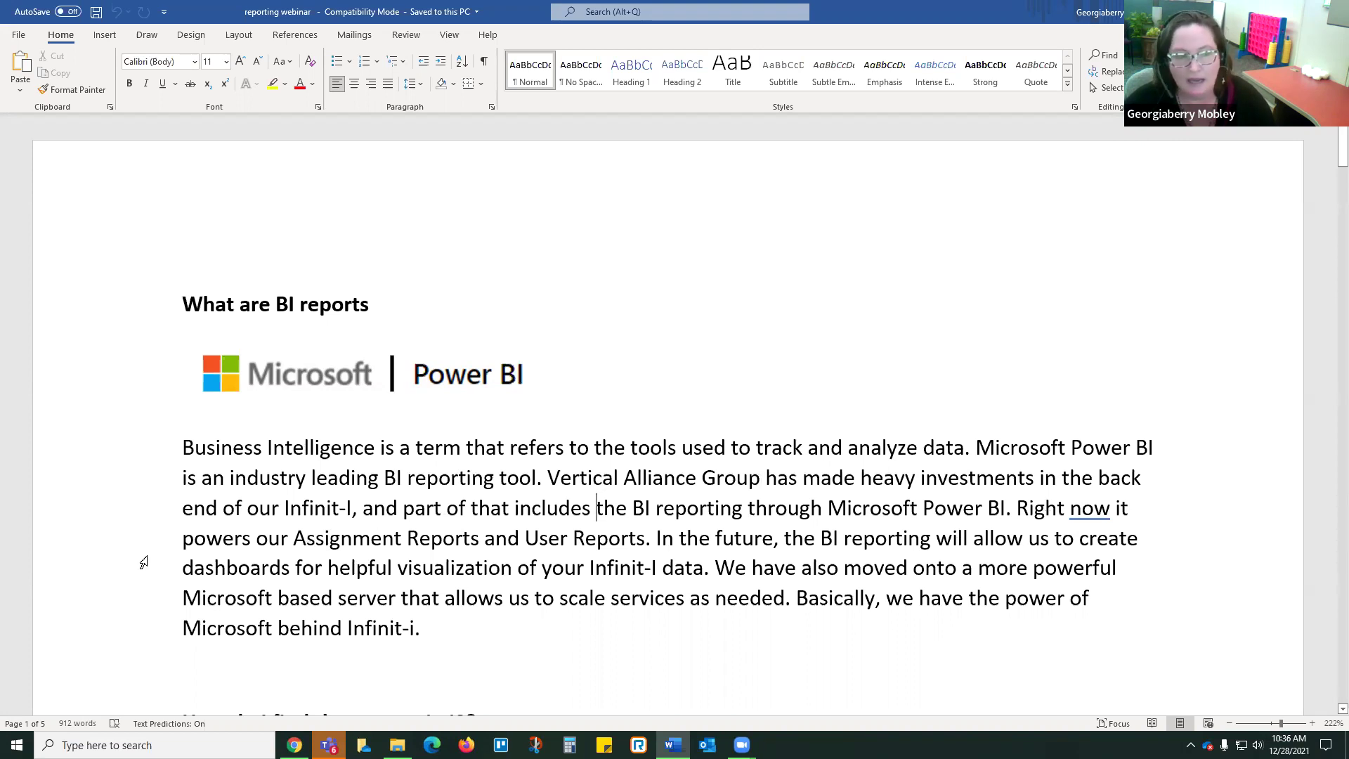
Step: Point out the Assignment Reports and User Reports mentions, then bring up the i3 Assignments list
{"action": "left_click", "coordinate": [290, 535]}
{"action": "left_click", "coordinate": [569, 536]}
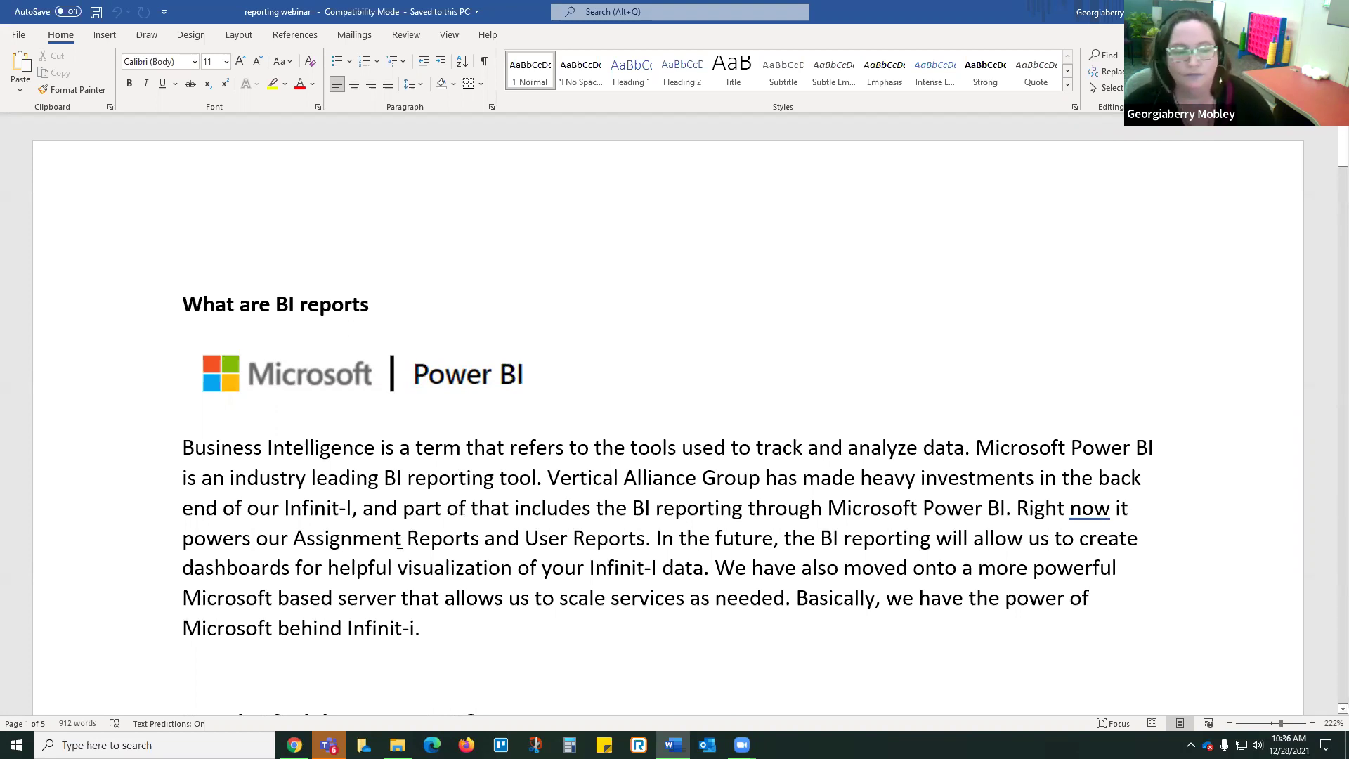
{"action": "scroll", "coordinate": [399, 542], "scroll_direction": "down", "scroll_amount": 3}
{"action": "scroll", "coordinate": [399, 542], "scroll_direction": "down", "scroll_amount": 4}
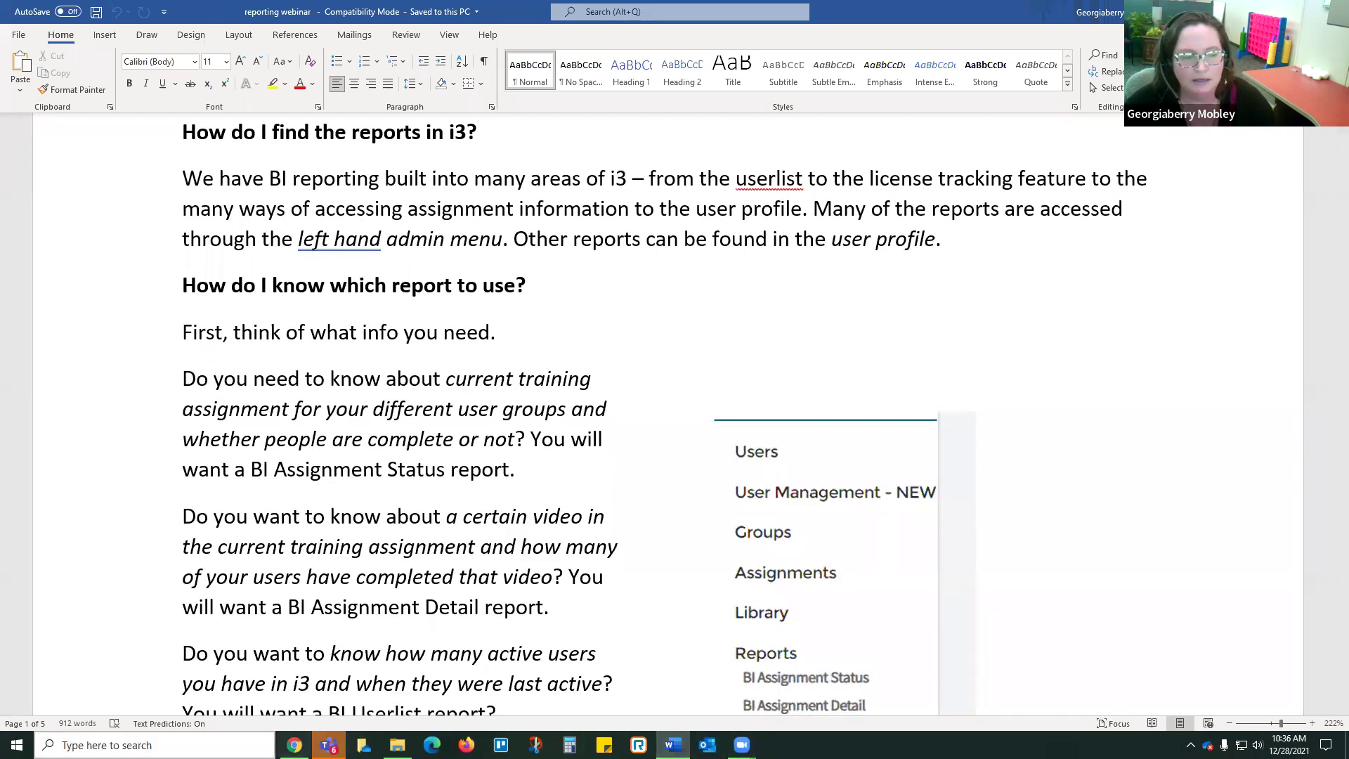
{"action": "left_click", "coordinate": [294, 745]}
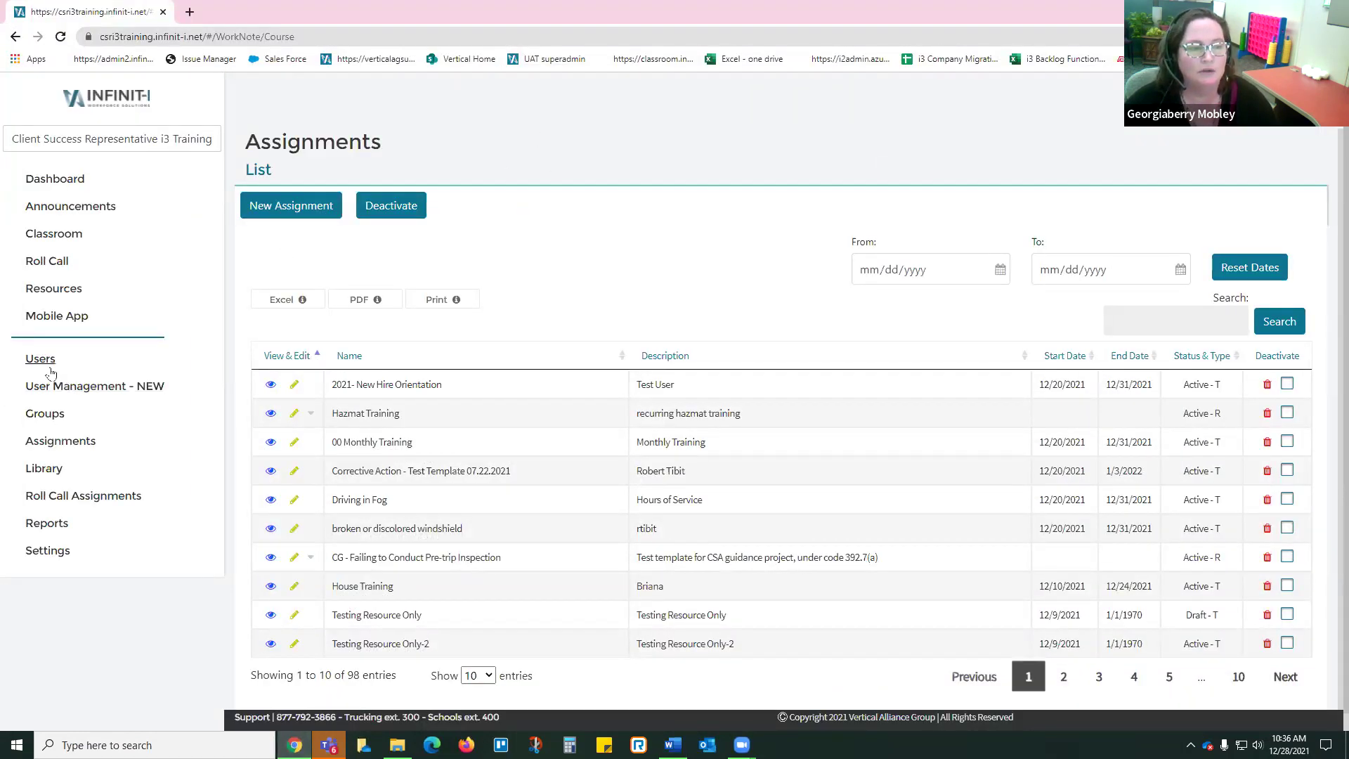
Step: Open the BI Assignment Status report from the Reports menu, then return to the Word notes
{"action": "left_click", "coordinate": [46, 524]}
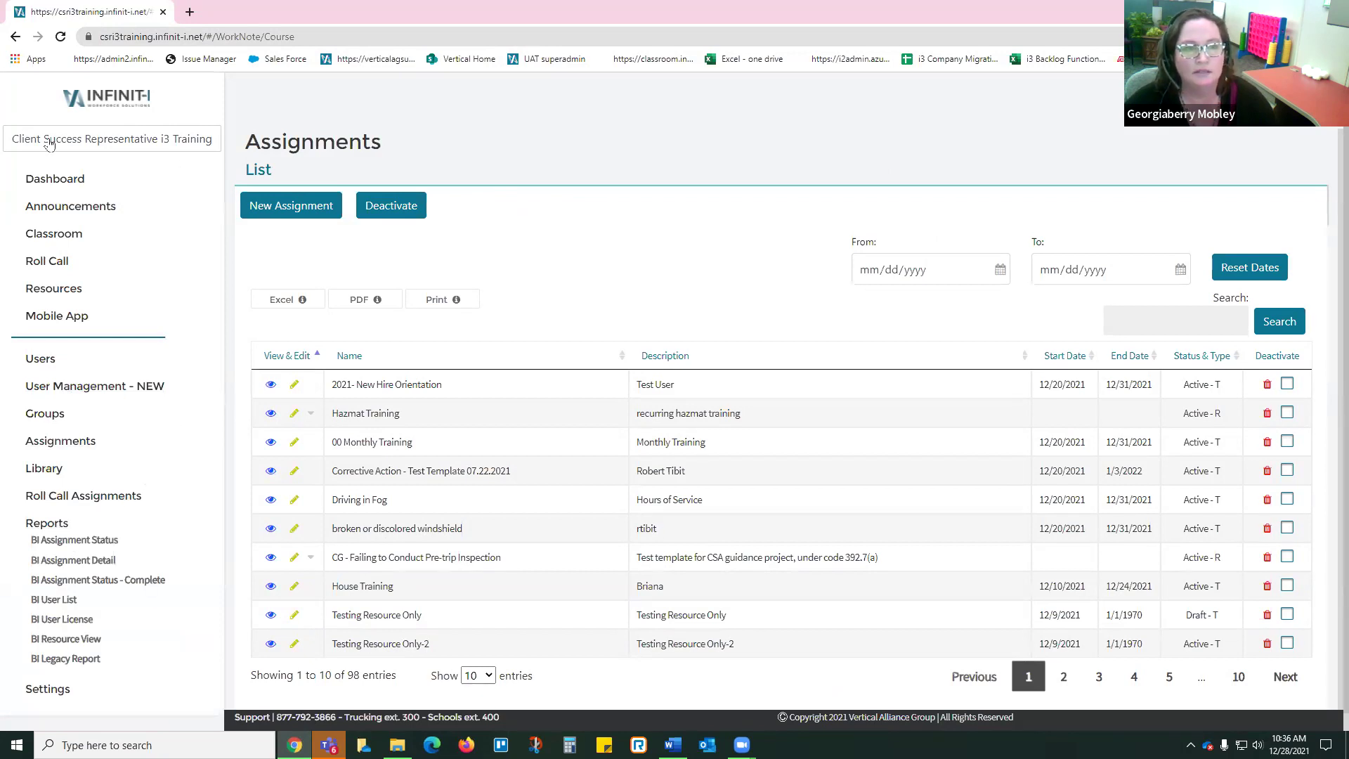
{"action": "left_click", "coordinate": [60, 540]}
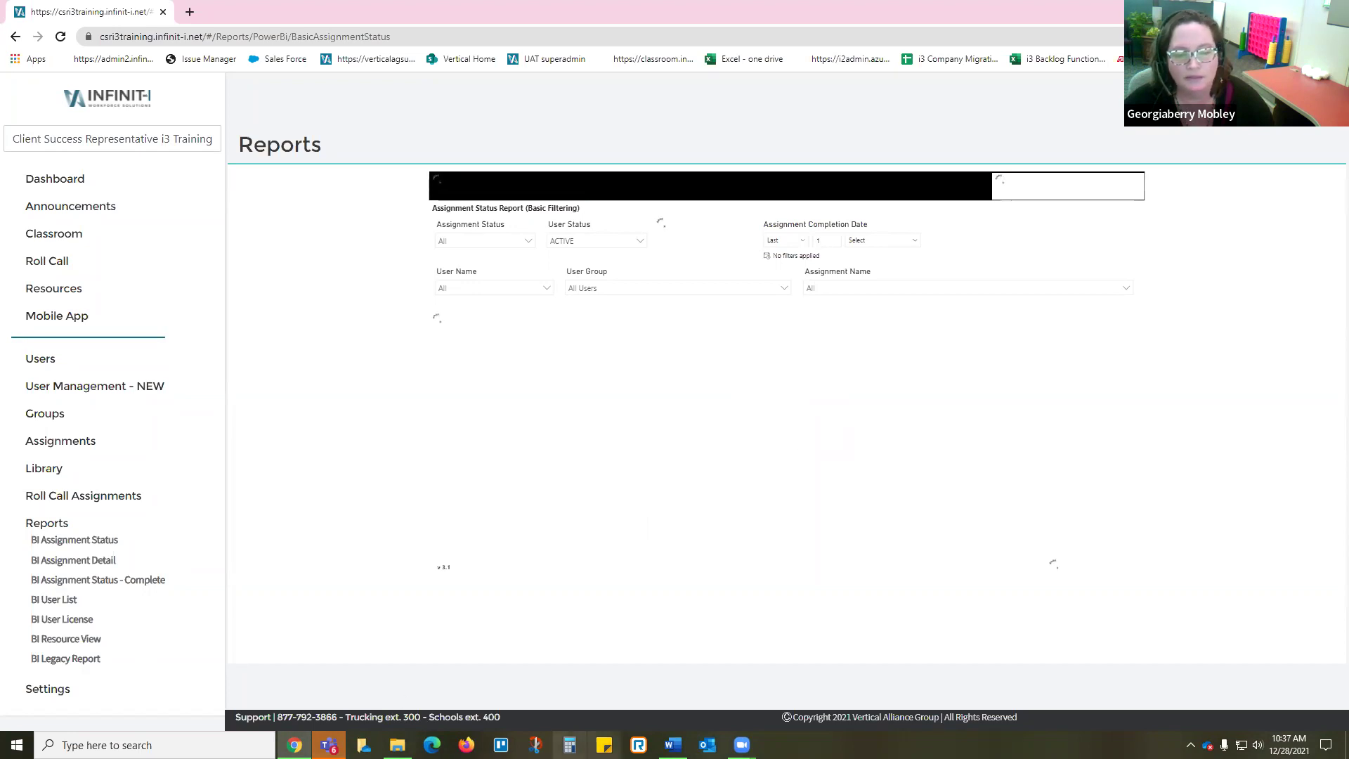
{"action": "left_click", "coordinate": [673, 745]}
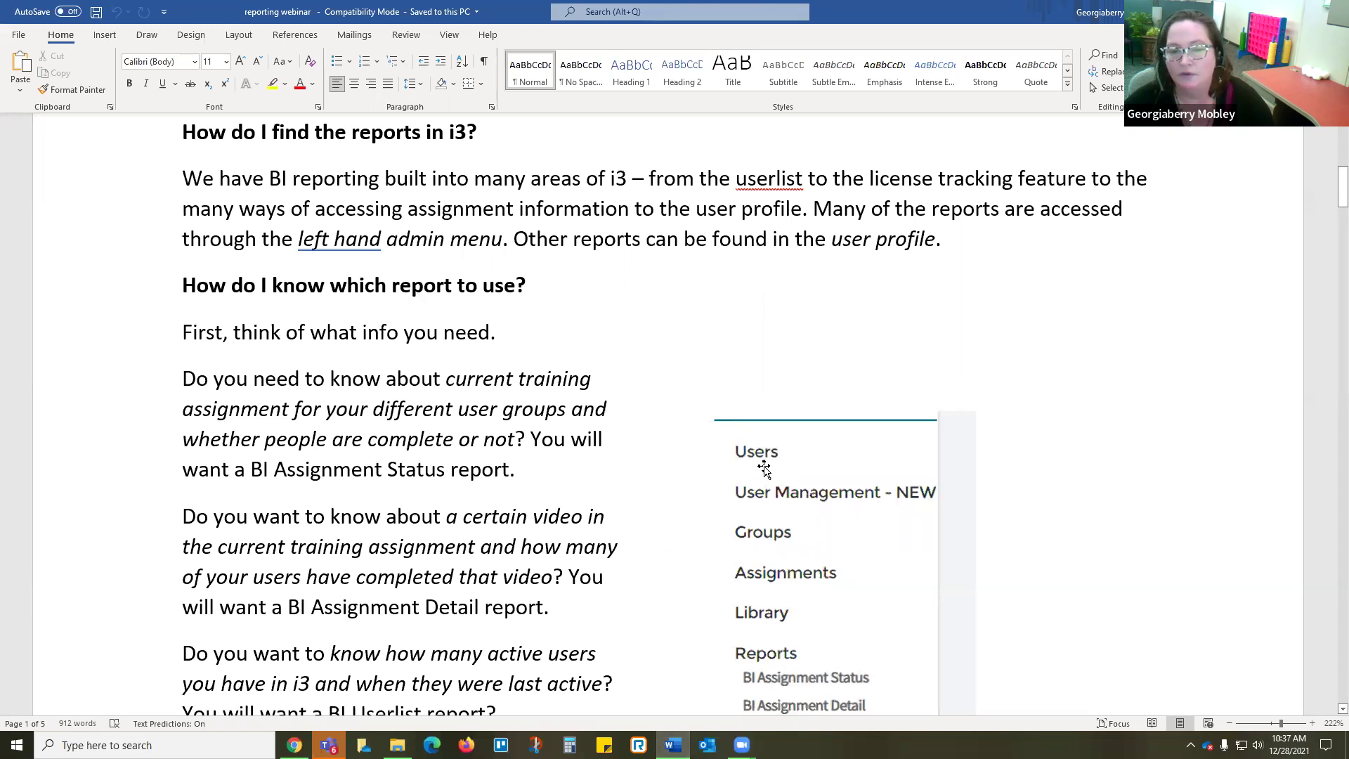
Step: Skim the report list in the Word notes, then return to the Assignment Status report page
{"action": "scroll", "coordinate": [766, 467], "scroll_direction": "down", "scroll_amount": 3}
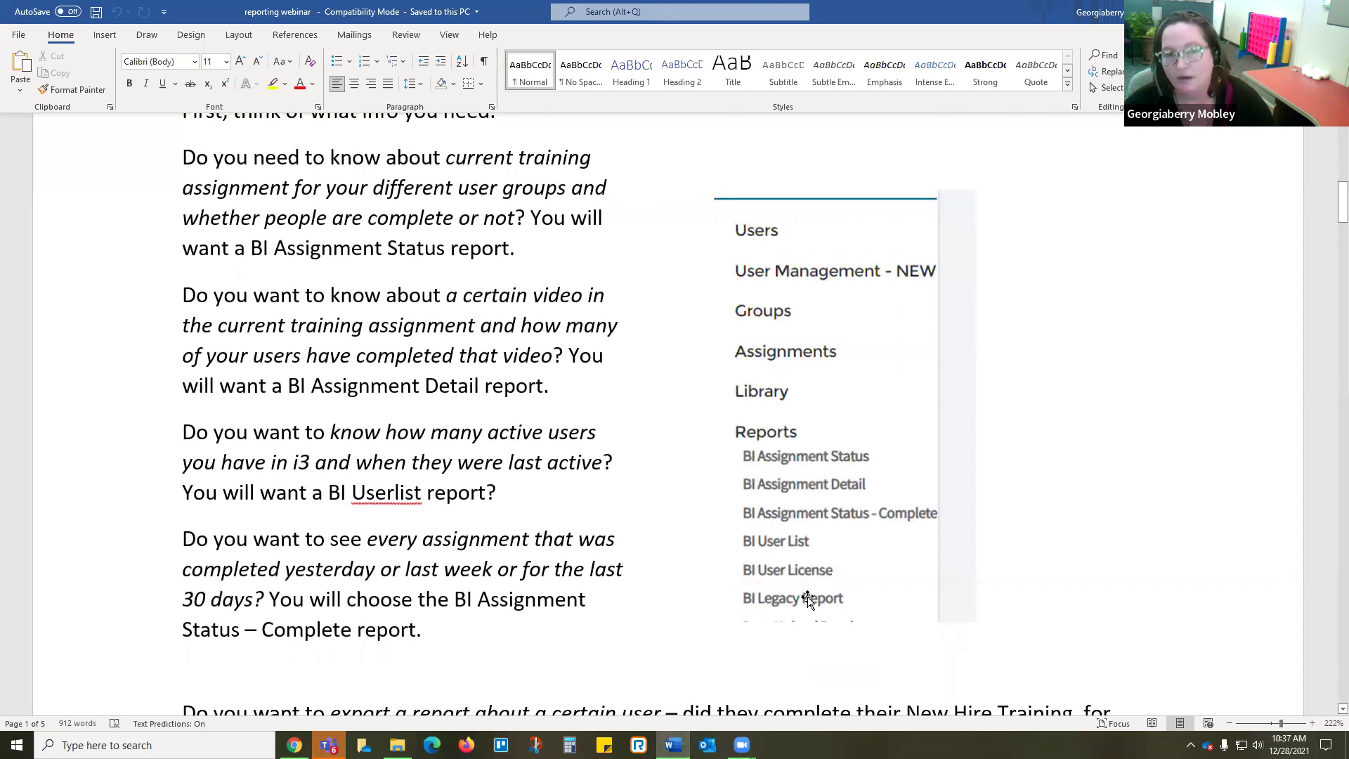
{"action": "scroll", "coordinate": [801, 599], "scroll_direction": "up", "scroll_amount": 3}
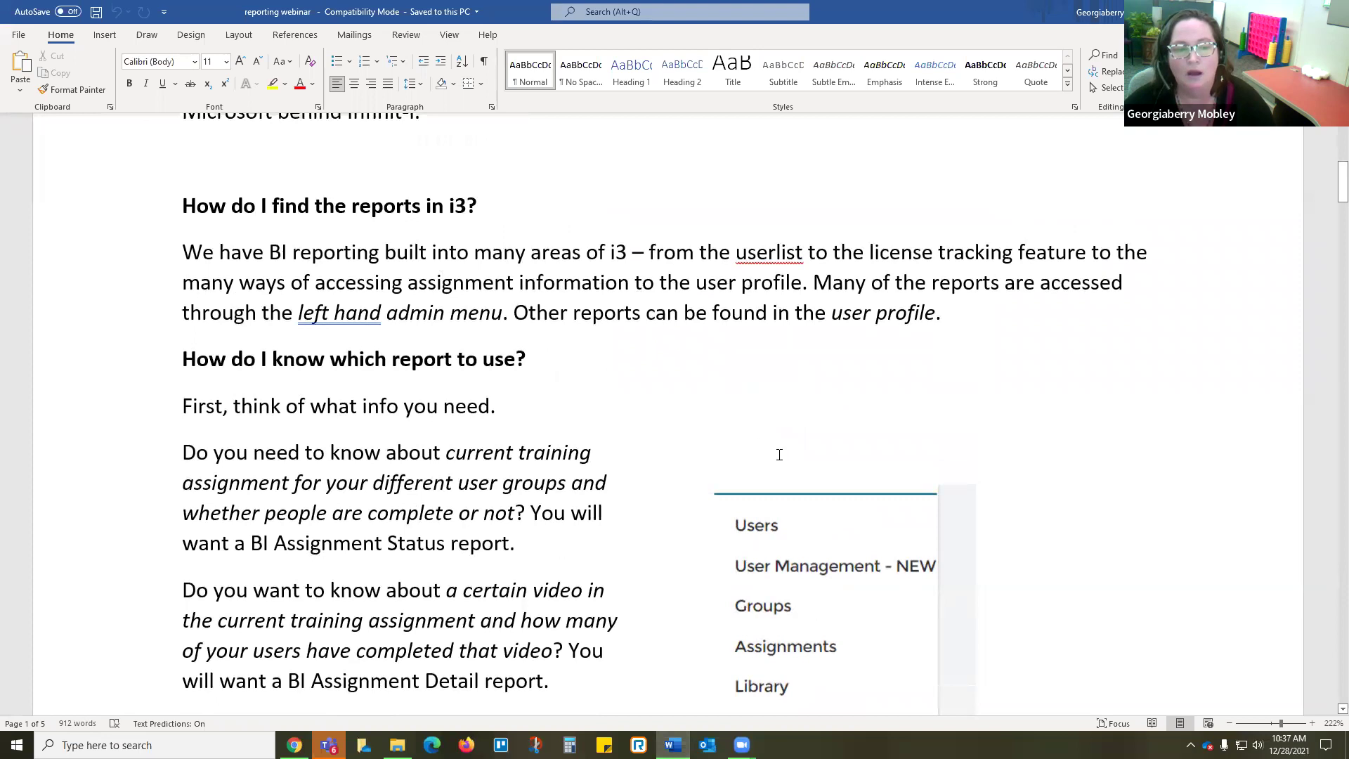
{"action": "key", "text": "alt+Tab"}
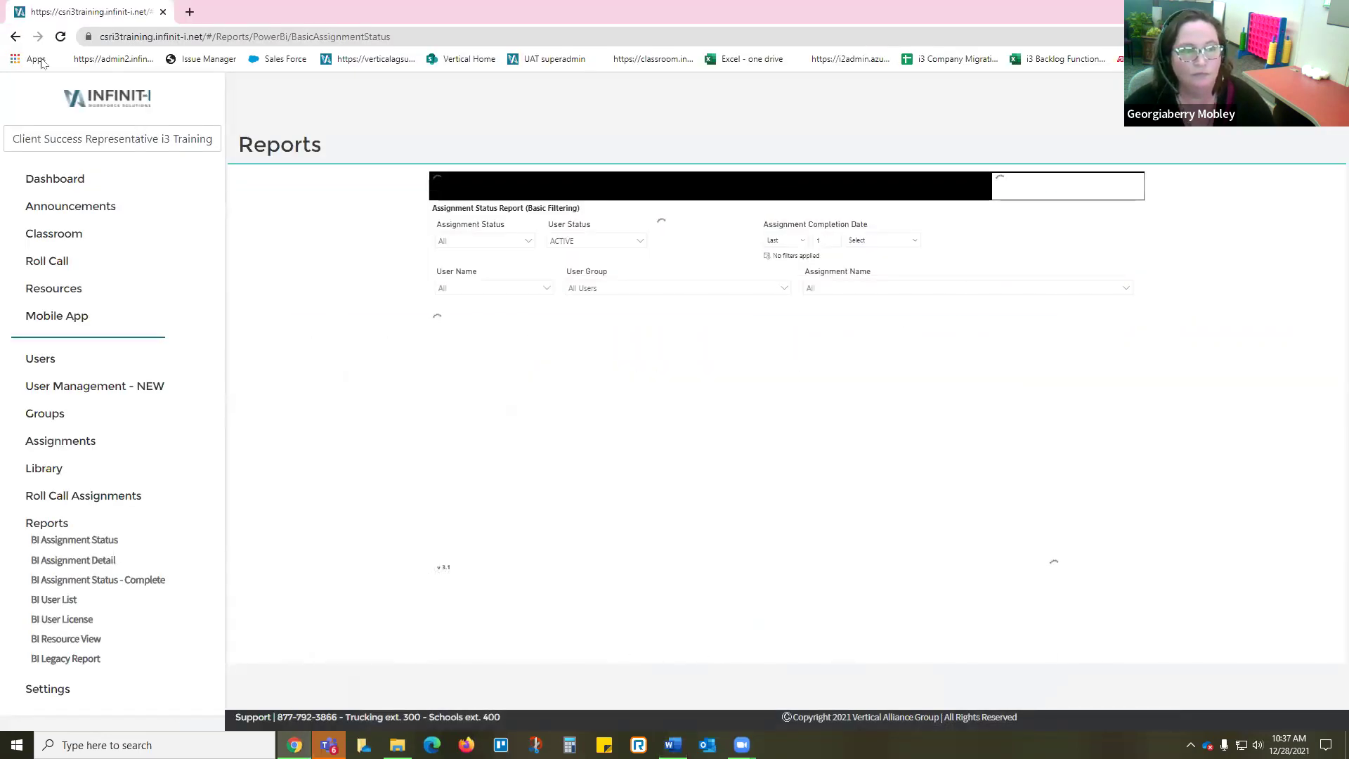
Step: In User Management - NEW, open an administrator's Reports section and list the available reports
{"action": "left_click", "coordinate": [86, 388]}
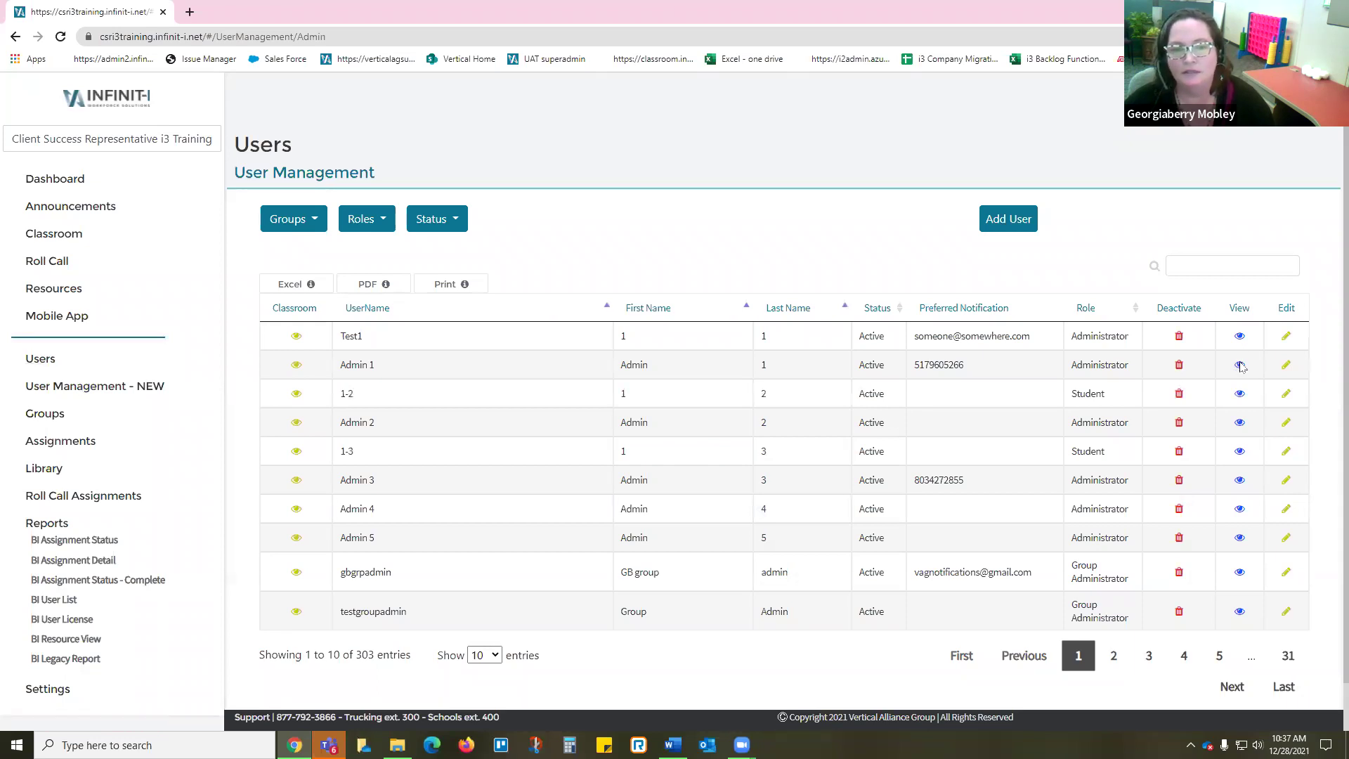
{"action": "left_click", "coordinate": [1240, 366]}
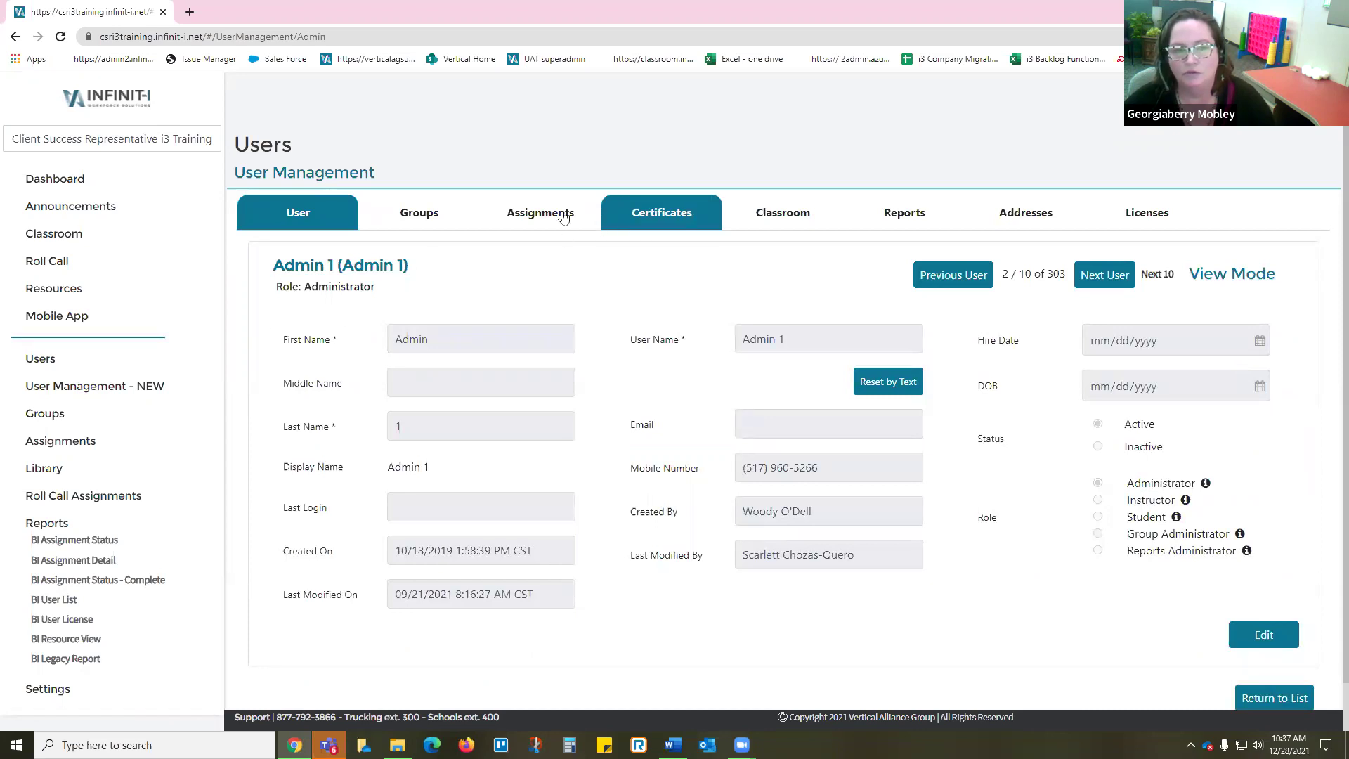
{"action": "left_click", "coordinate": [904, 216]}
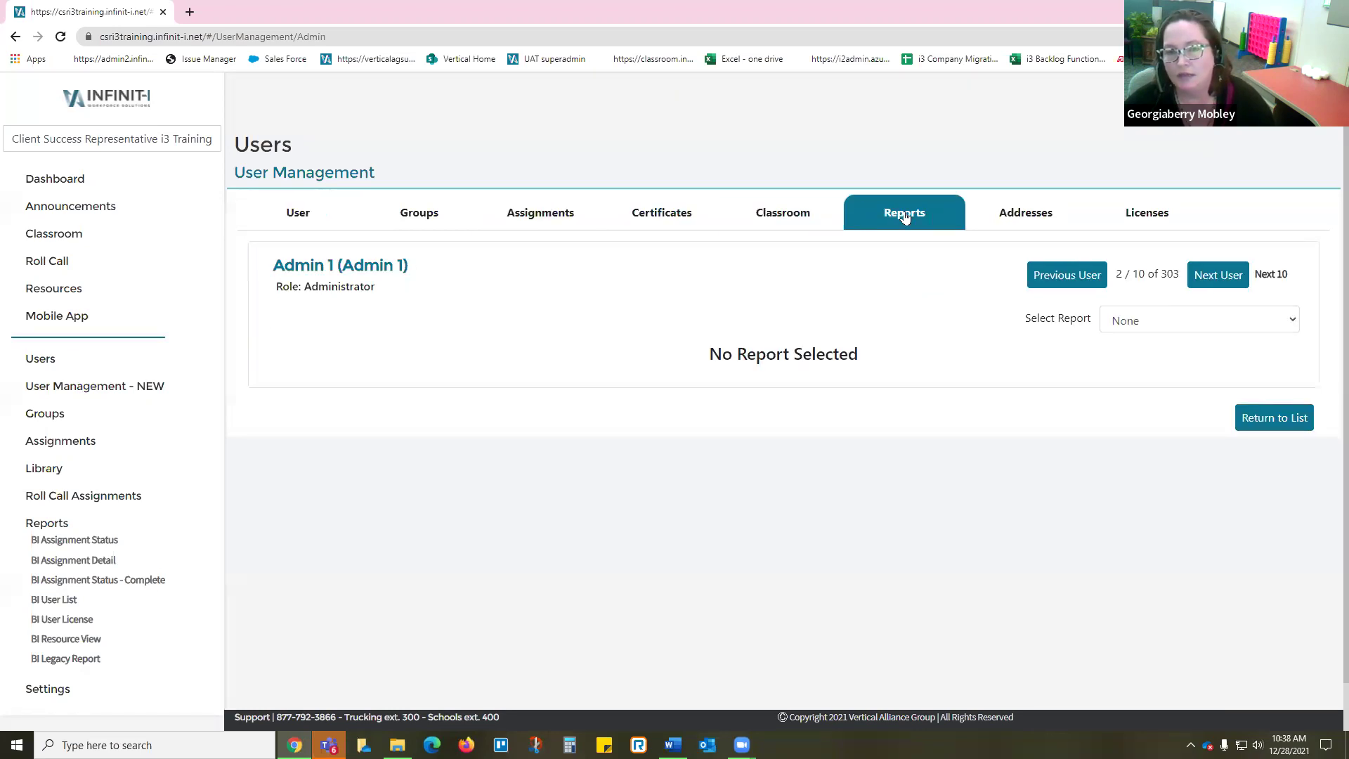
{"action": "left_click", "coordinate": [1163, 327]}
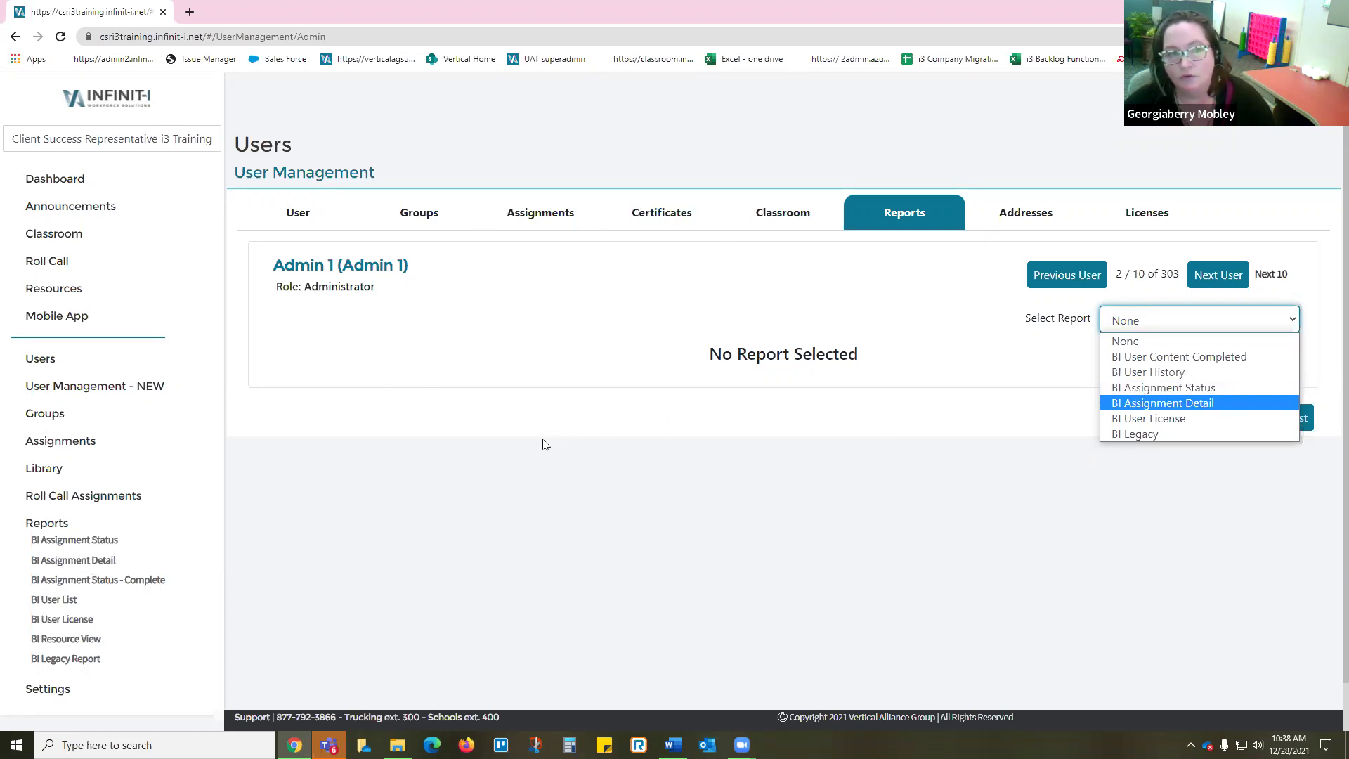
{"action": "left_click", "coordinate": [40, 361]}
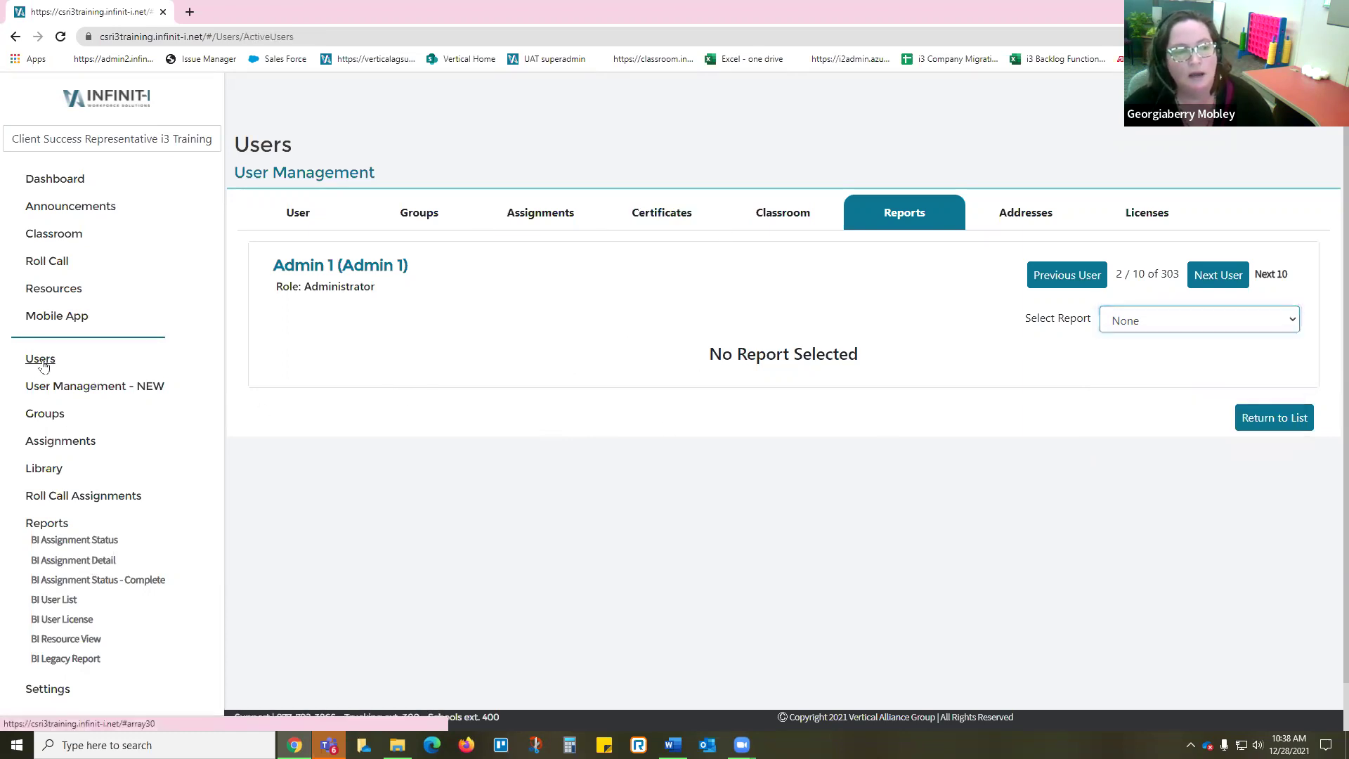
Step: Edit a student user and expand User Reports to reveal User Report and User History
{"action": "left_click", "coordinate": [40, 362]}
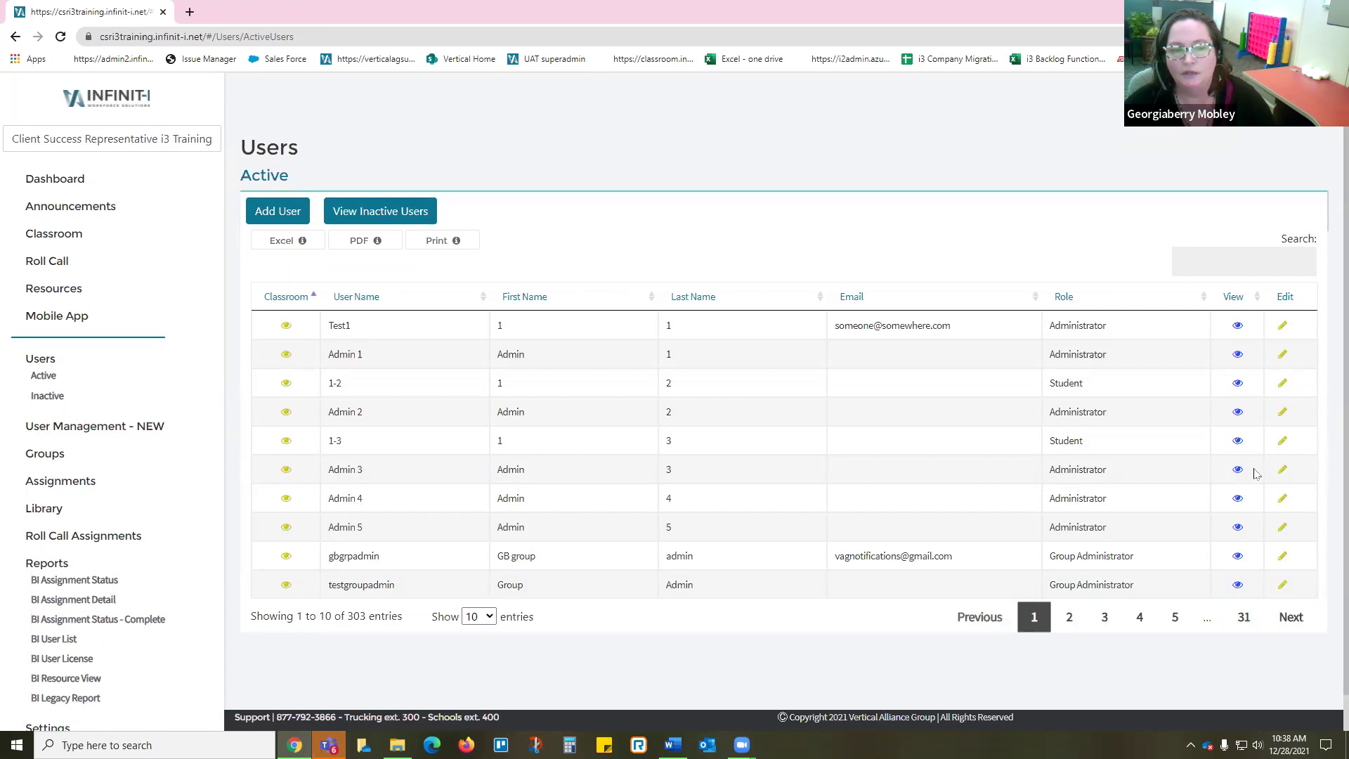
{"action": "left_click", "coordinate": [1239, 441]}
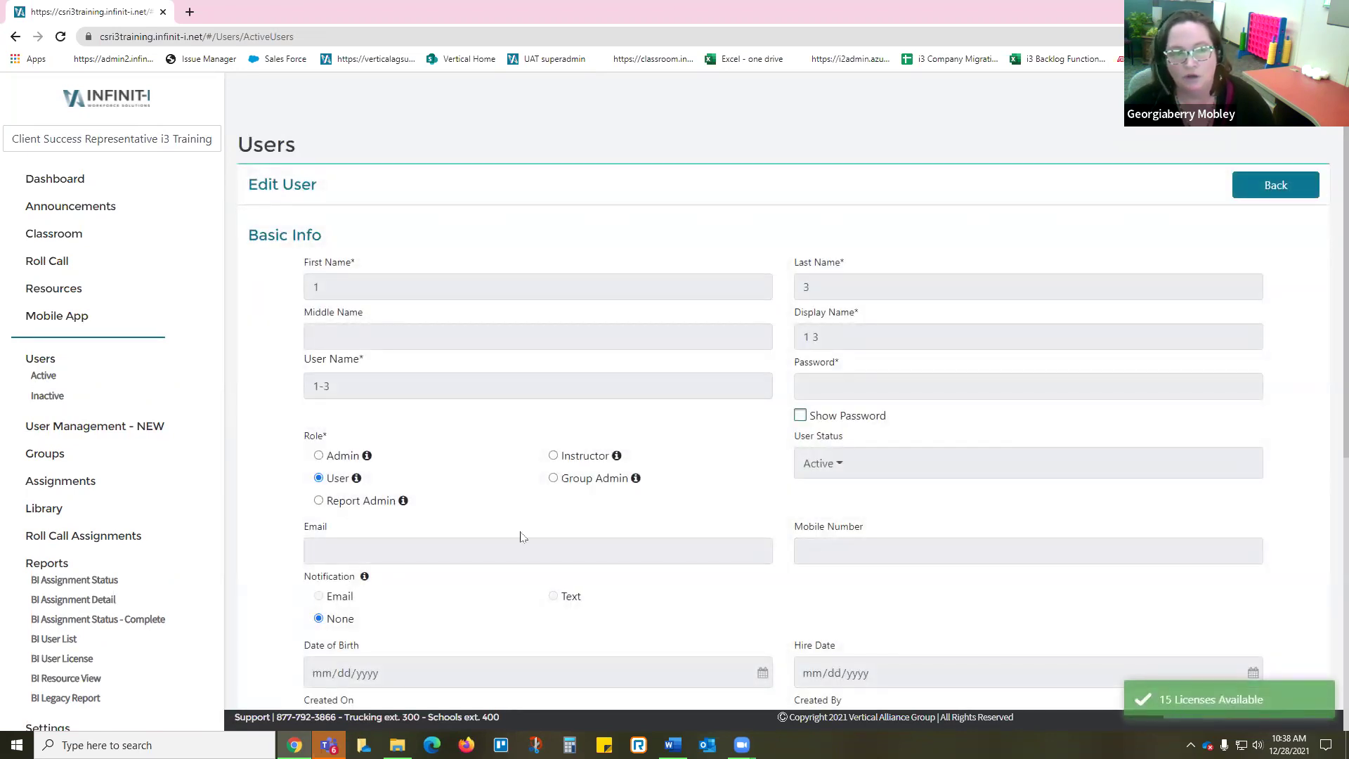
{"action": "scroll", "coordinate": [709, 543], "scroll_direction": "down", "scroll_amount": 7}
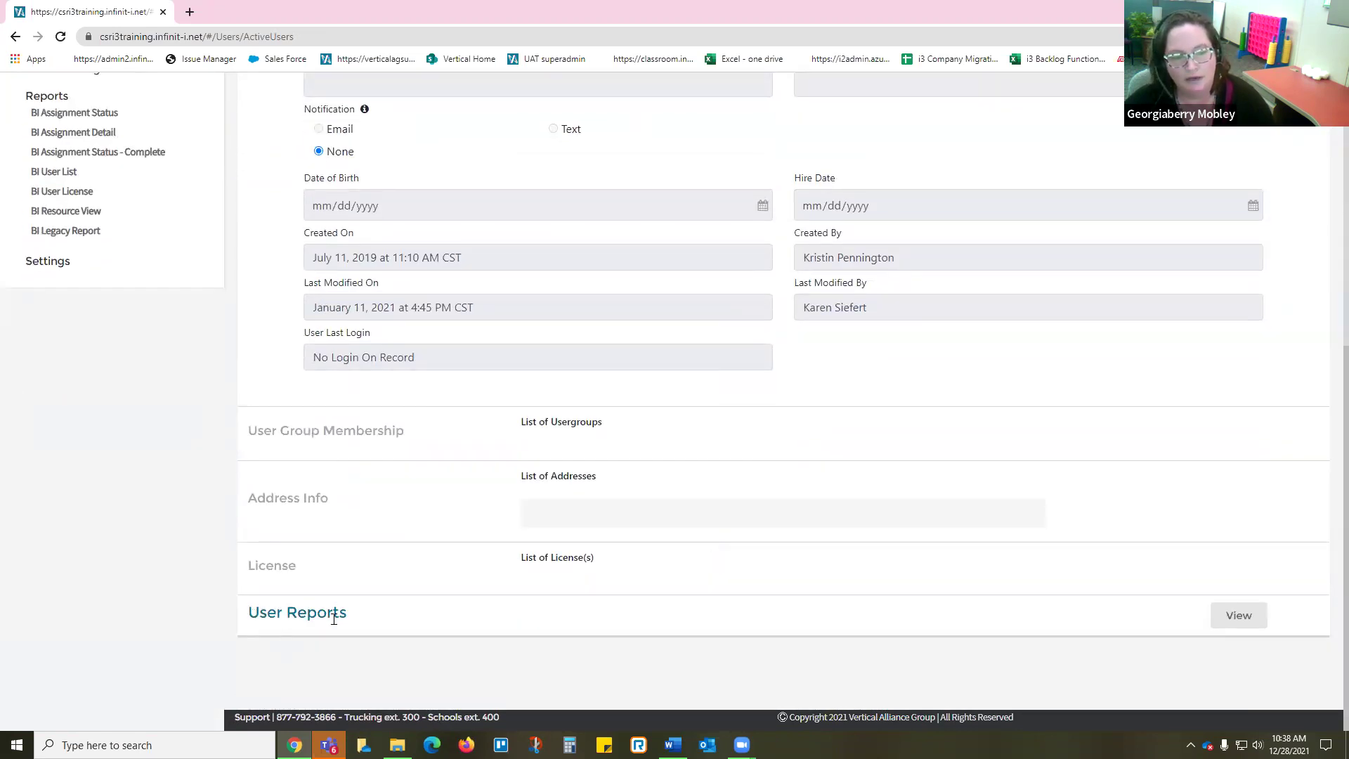
{"action": "left_click_drag", "start_coordinate": [259, 613], "coordinate": [347, 619]}
{"action": "left_click", "coordinate": [1239, 616]}
{"action": "scroll", "coordinate": [1265, 548], "scroll_direction": "down", "scroll_amount": 1}
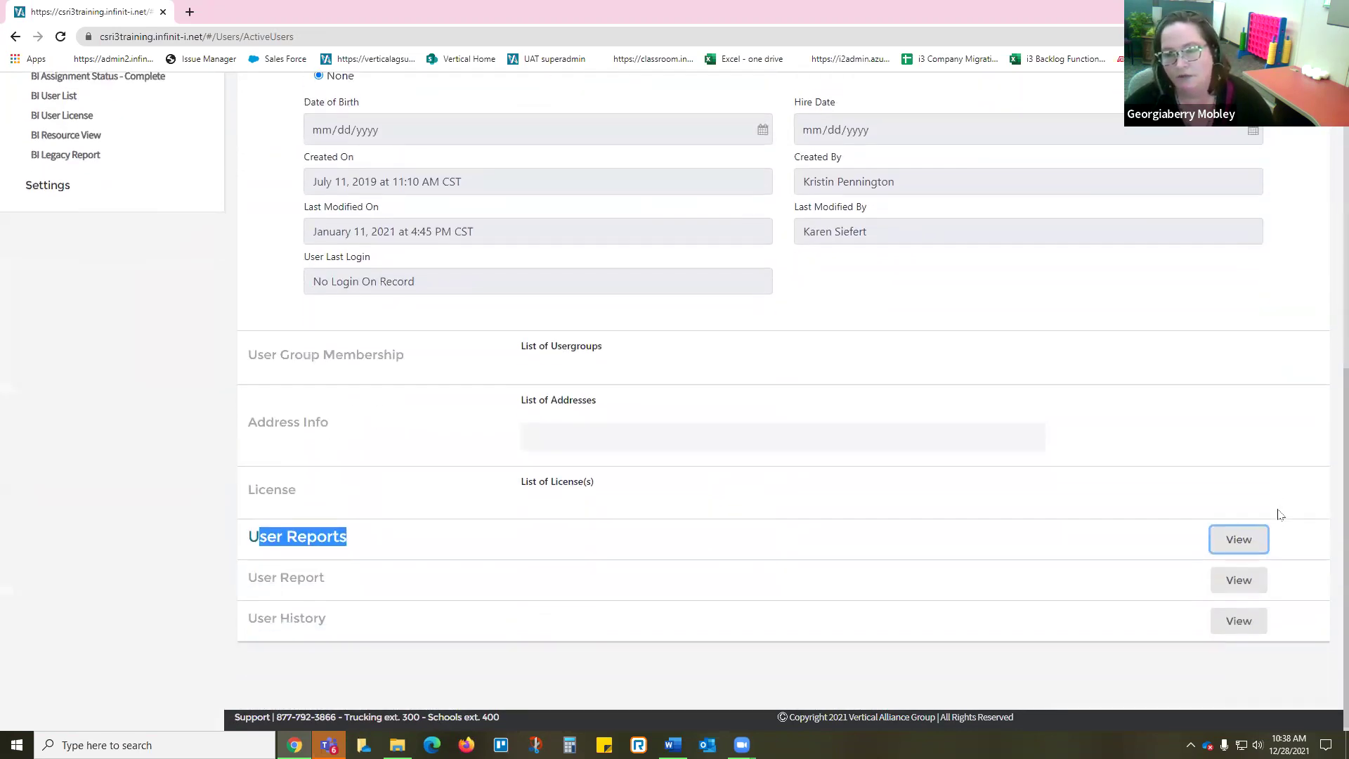
{"action": "left_click", "coordinate": [312, 570]}
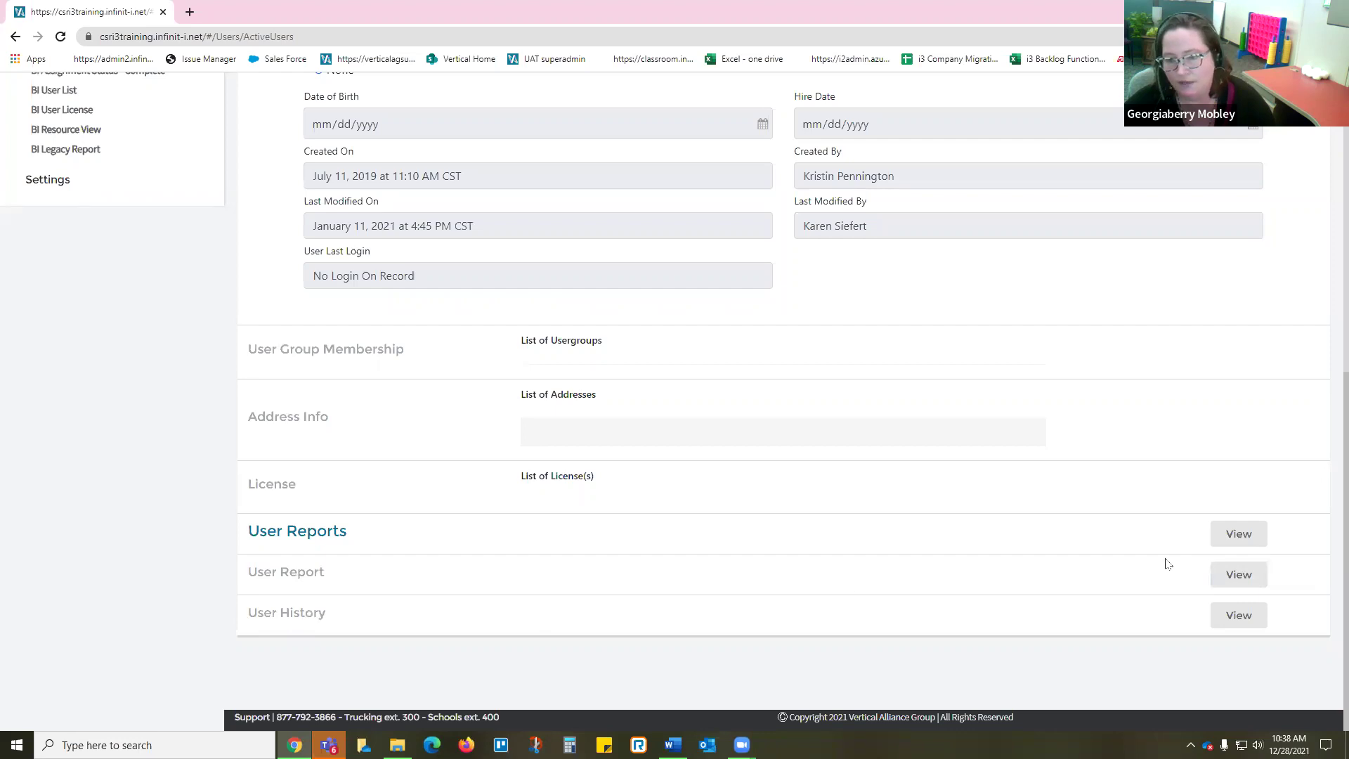
Step: Review the student's User Report with its two completed items, then collapse User Reports
{"action": "left_click", "coordinate": [1232, 576]}
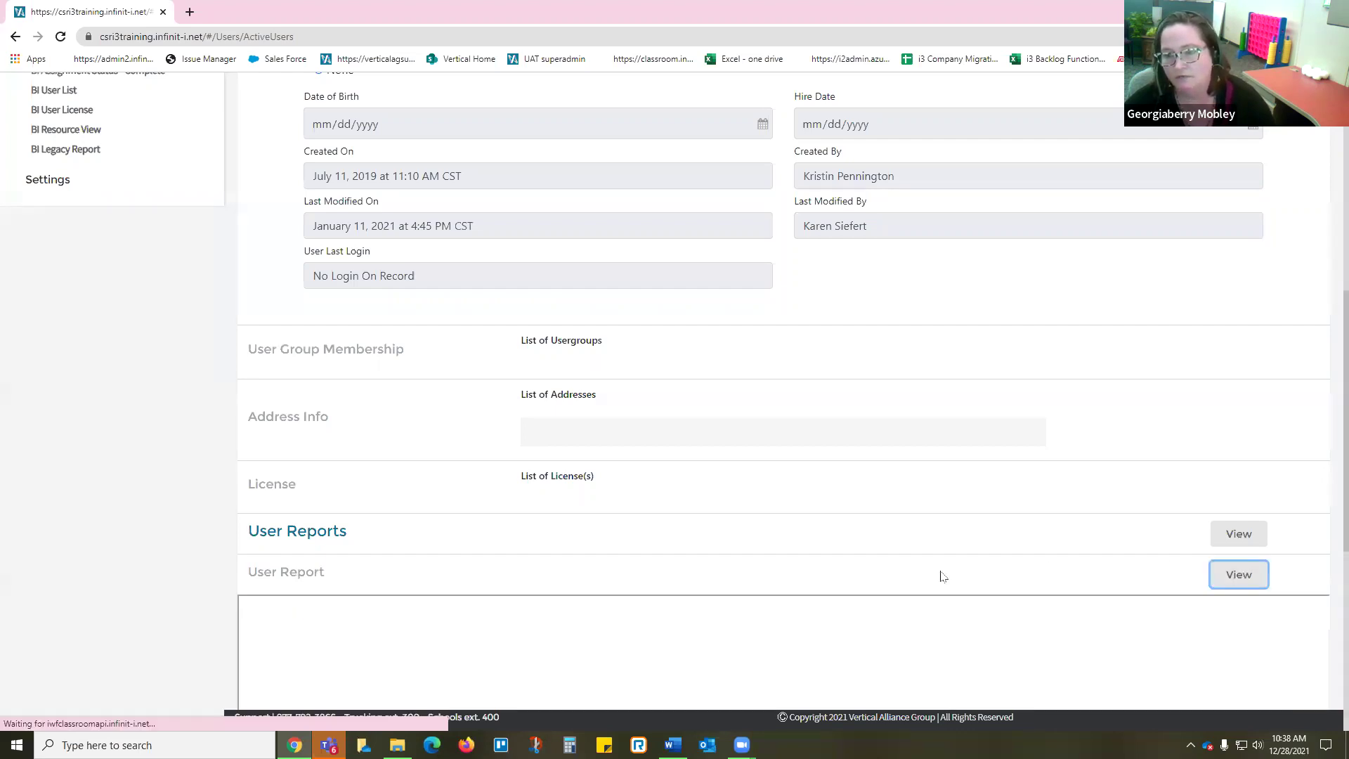
{"action": "scroll", "coordinate": [702, 569], "scroll_direction": "down", "scroll_amount": 5}
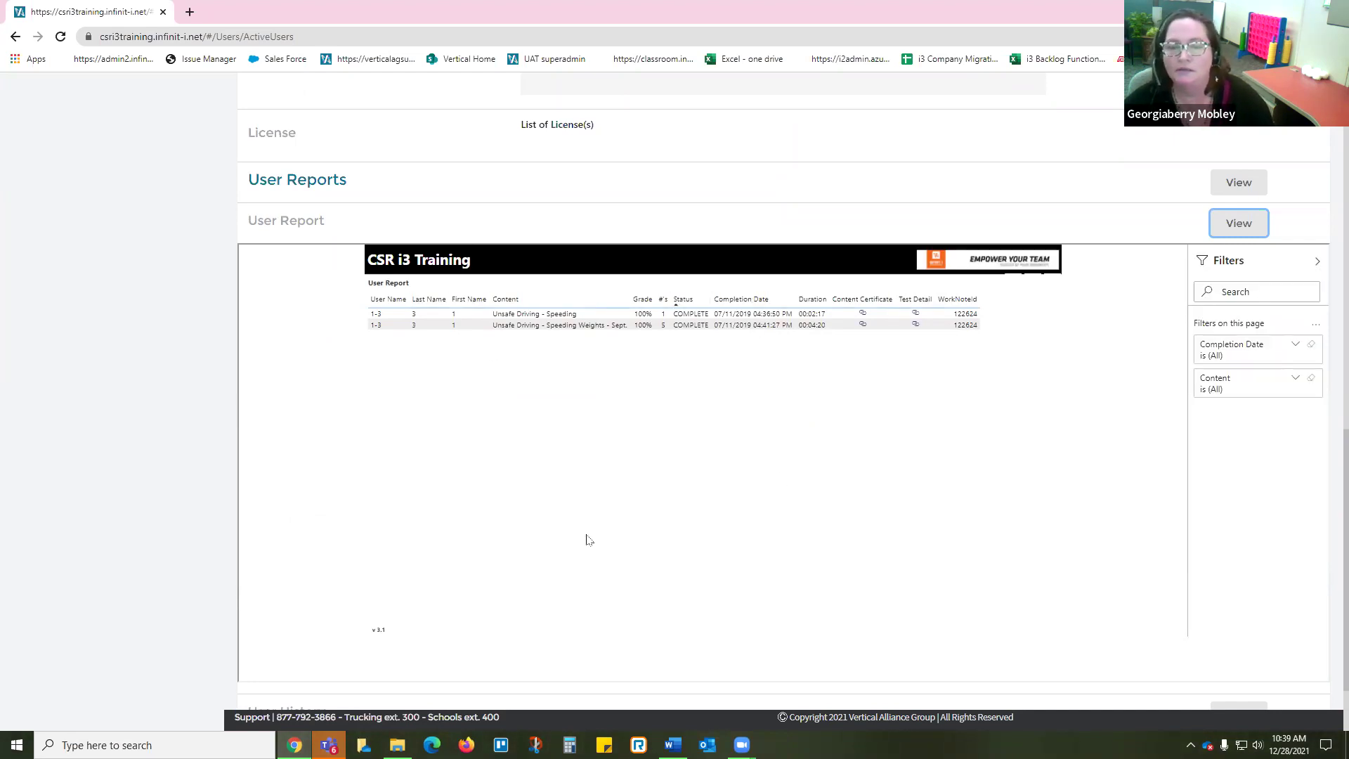
{"action": "left_click", "coordinate": [1236, 181]}
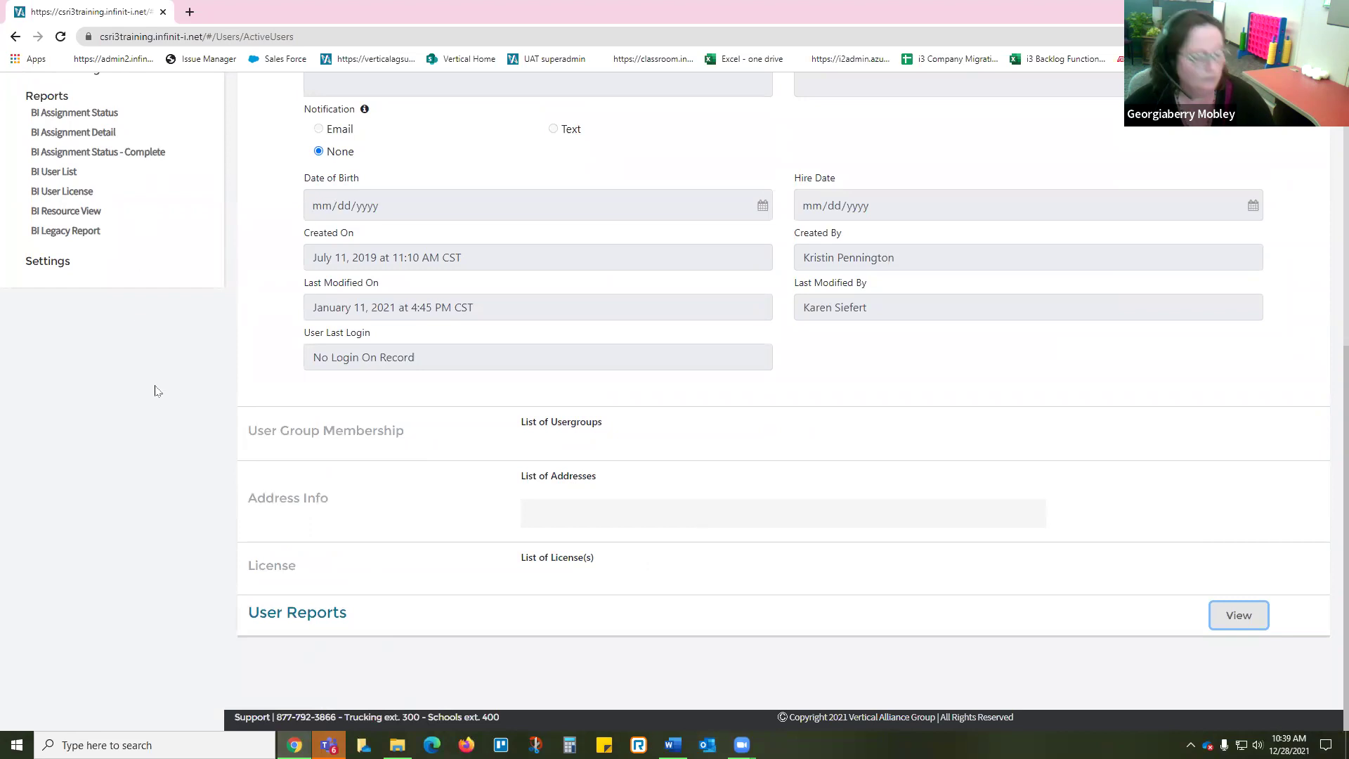
Step: Switch to the Word notes and scroll through them briefly
{"action": "left_click_drag", "start_coordinate": [707, 744], "coordinate": [667, 744]}
{"action": "left_click", "coordinate": [707, 744]}
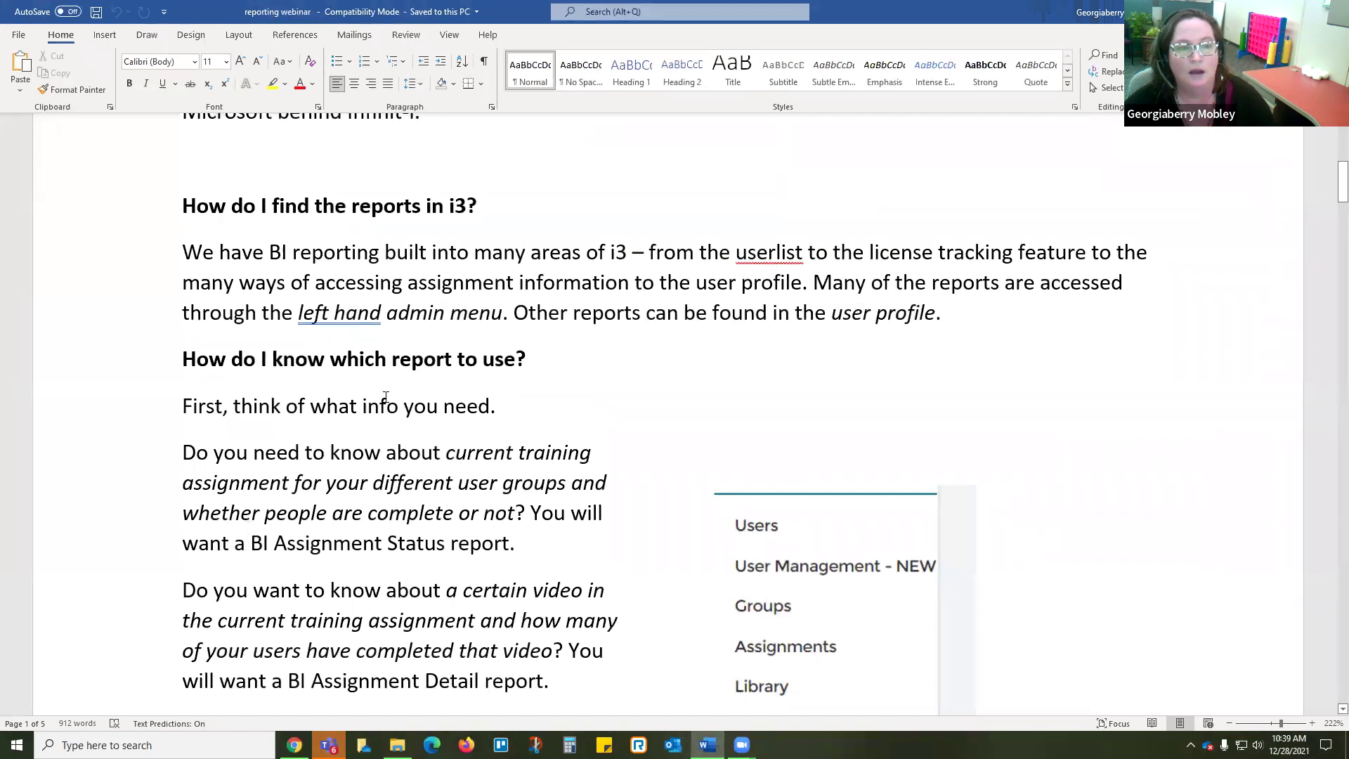
{"action": "scroll", "coordinate": [296, 377], "scroll_direction": "down", "scroll_amount": 3}
{"action": "scroll", "coordinate": [328, 390], "scroll_direction": "up", "scroll_amount": 5}
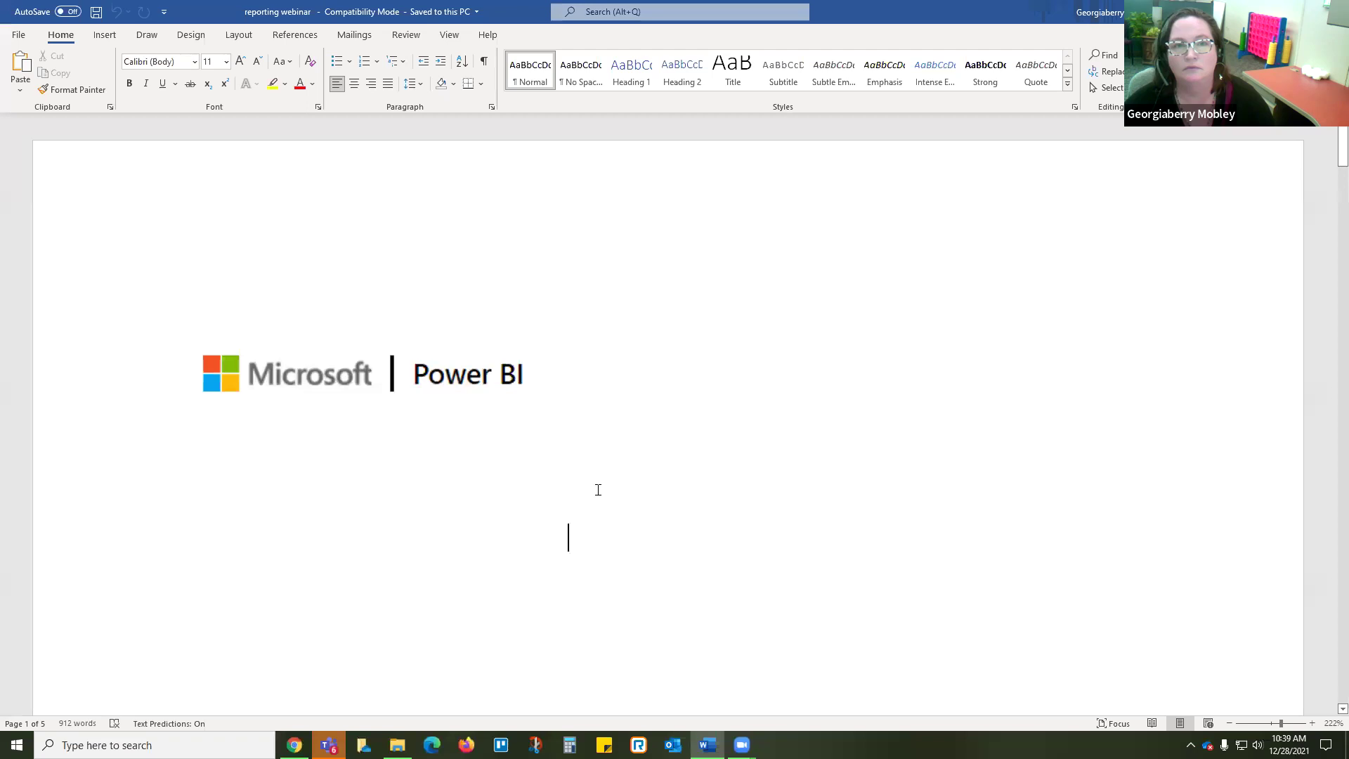
{"action": "scroll", "coordinate": [596, 488], "scroll_direction": "down", "scroll_amount": 6}
{"action": "scroll", "coordinate": [487, 526], "scroll_direction": "down", "scroll_amount": 8}
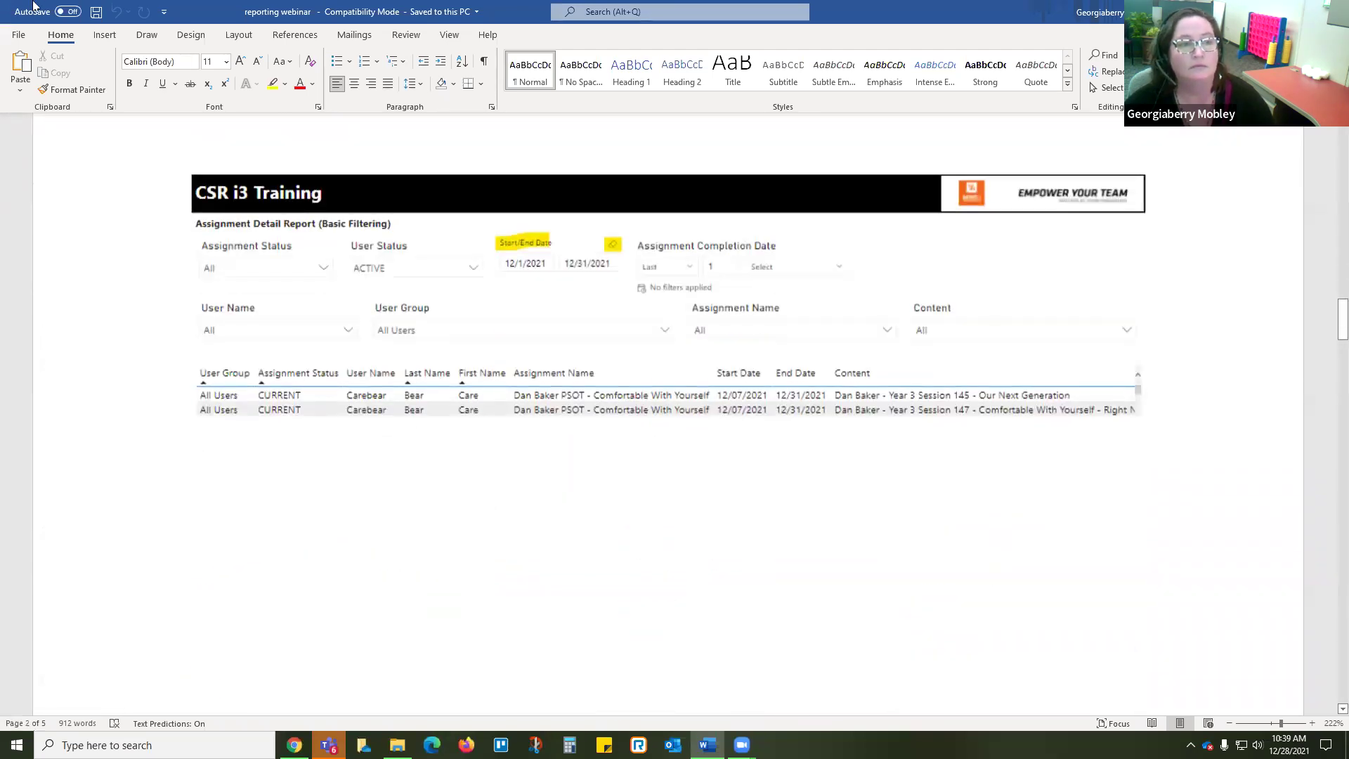
Step: Relaunch the reporting webinar file from the desktop, opening at 'What are BI reports'
{"action": "key", "text": "alt+Tab"}
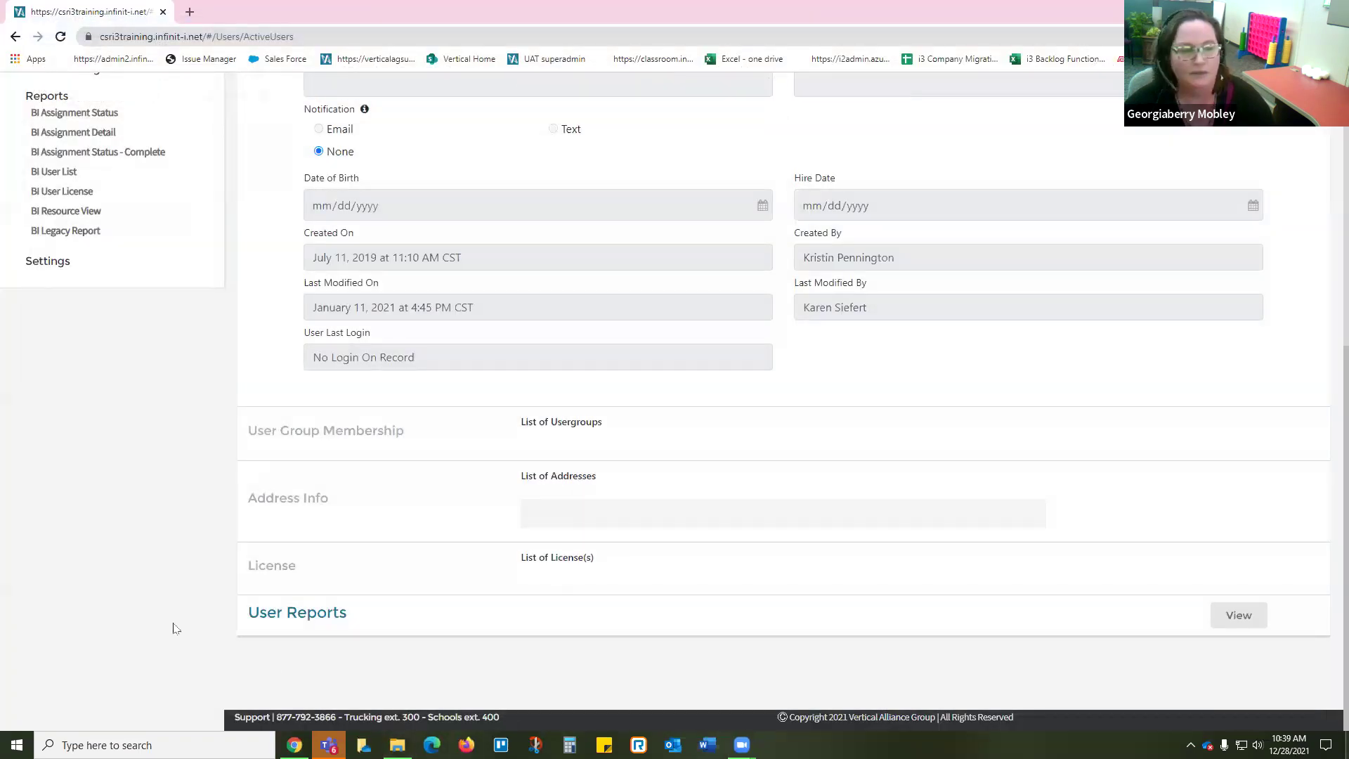
{"action": "key", "text": "super+d"}
{"action": "double_click", "coordinate": [79, 529]}
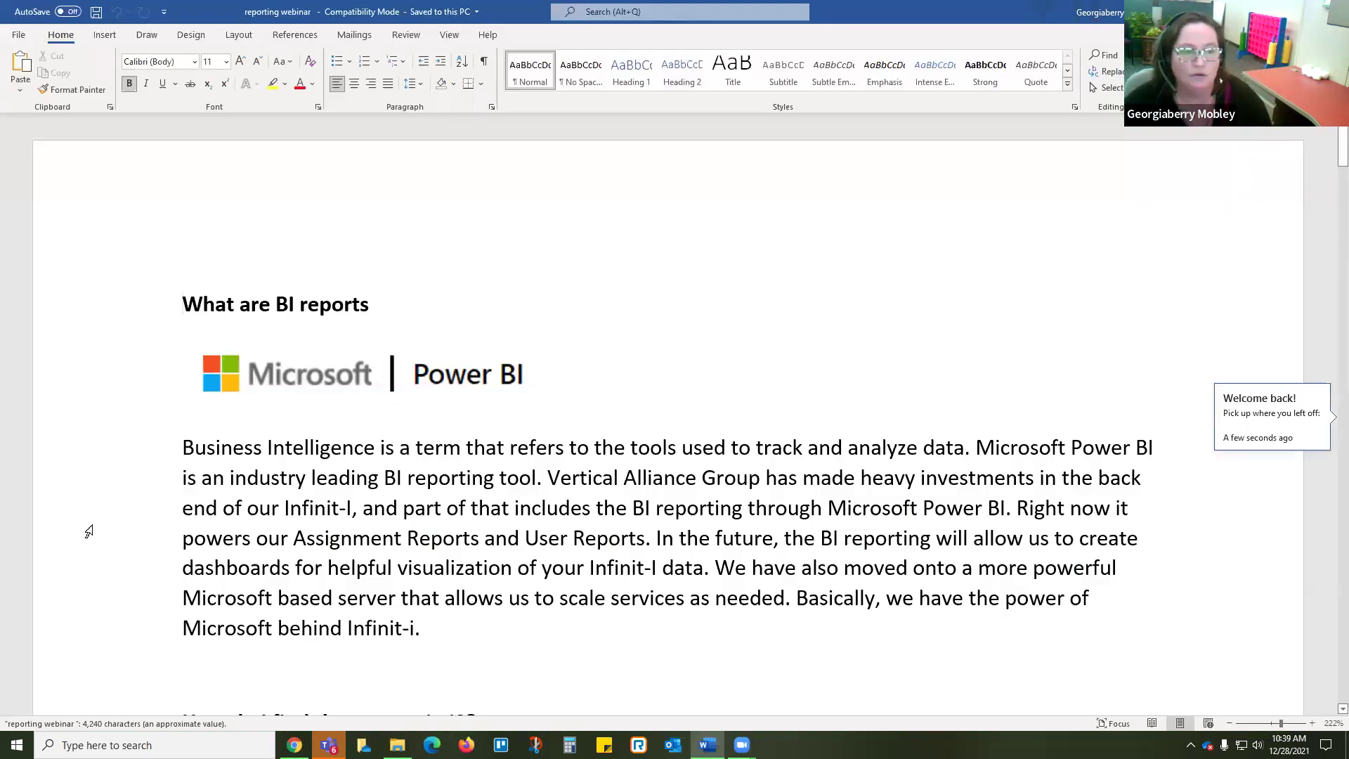
Step: Scroll to the section pairing questions with BI reports under 'How do I know which report to use?'
{"action": "scroll", "coordinate": [261, 496], "scroll_direction": "down", "scroll_amount": 8}
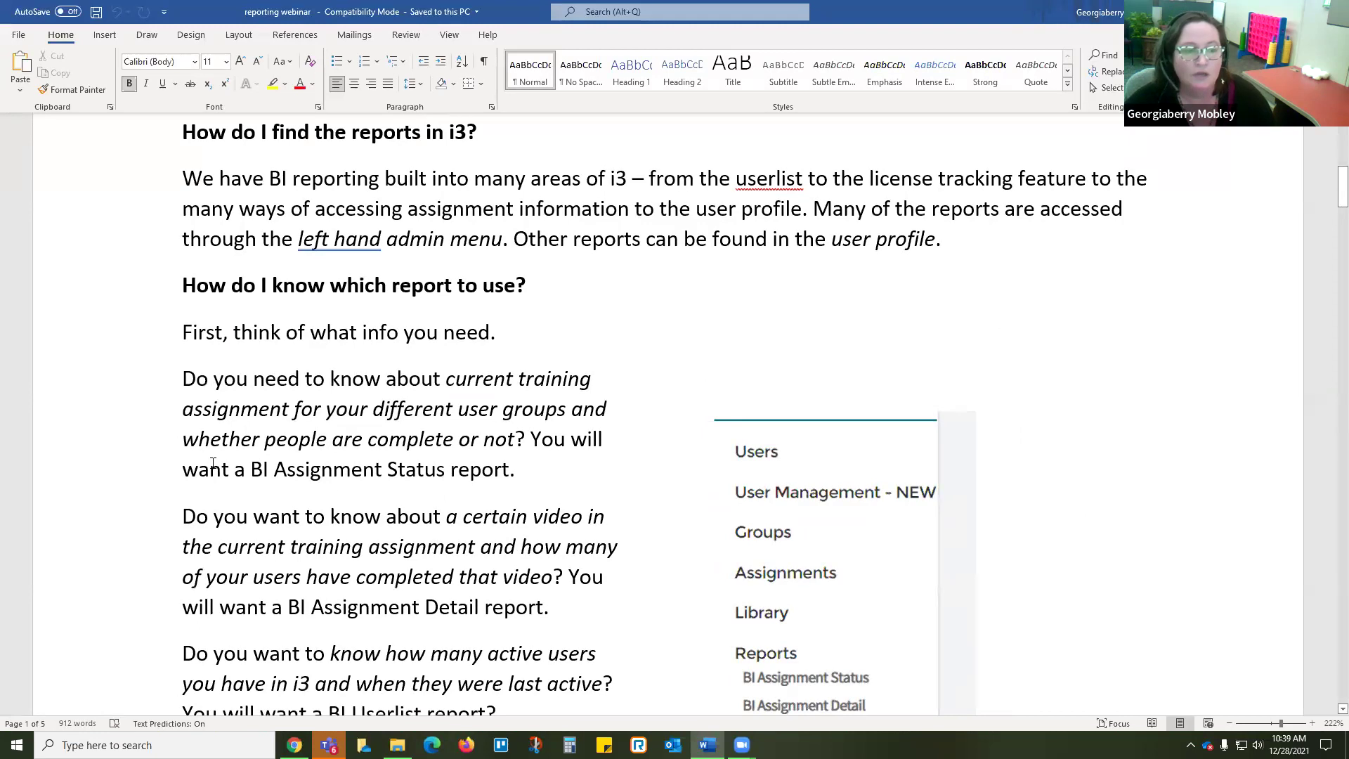
{"action": "scroll", "coordinate": [370, 490], "scroll_direction": "down", "scroll_amount": 5}
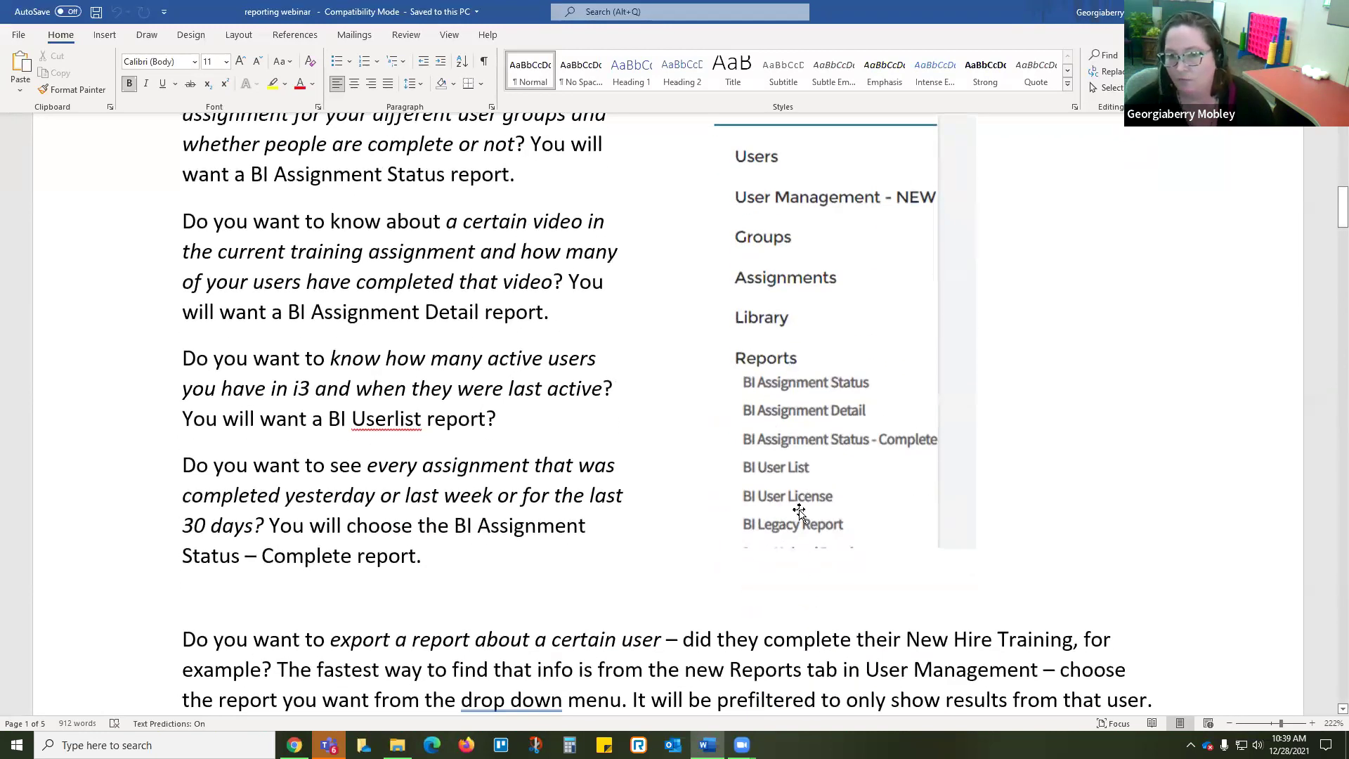
{"action": "scroll", "coordinate": [352, 484], "scroll_direction": "up", "scroll_amount": 3}
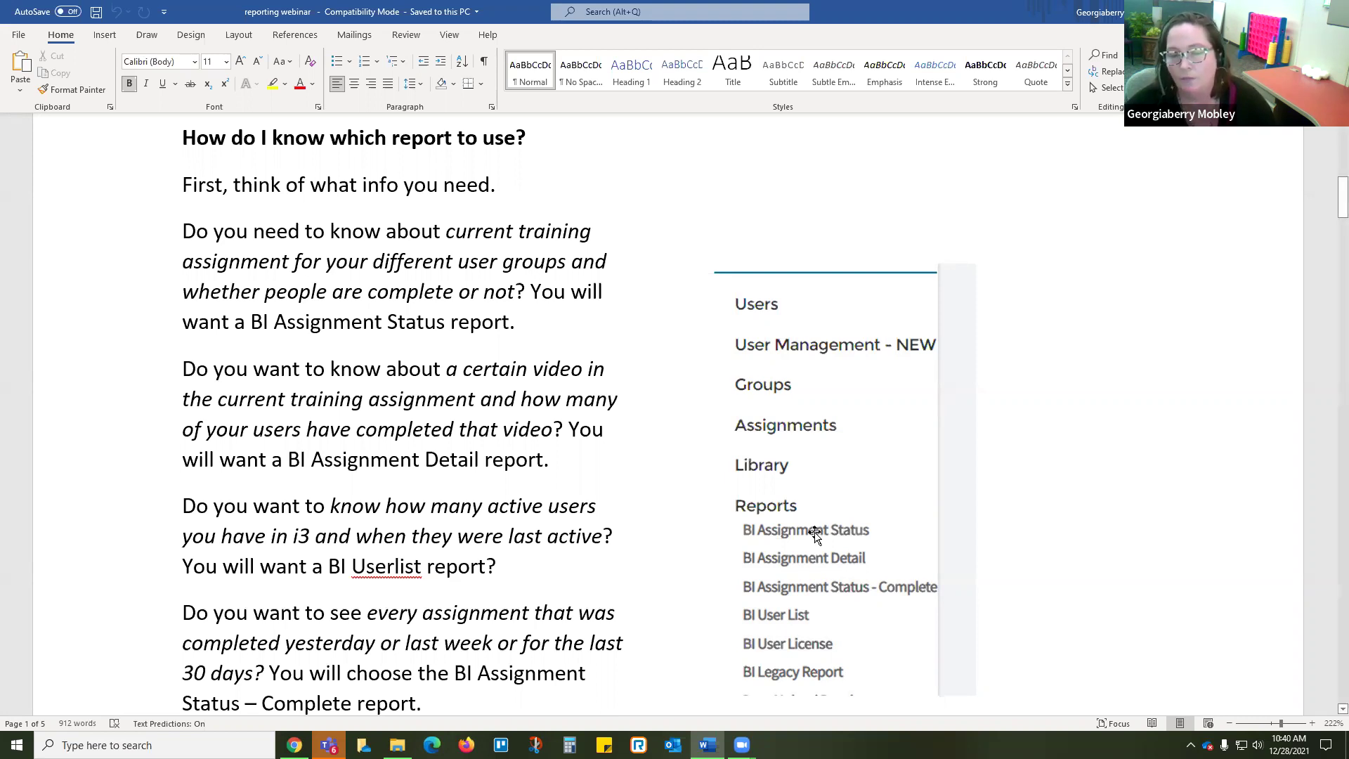
{"action": "left_click", "coordinate": [816, 534]}
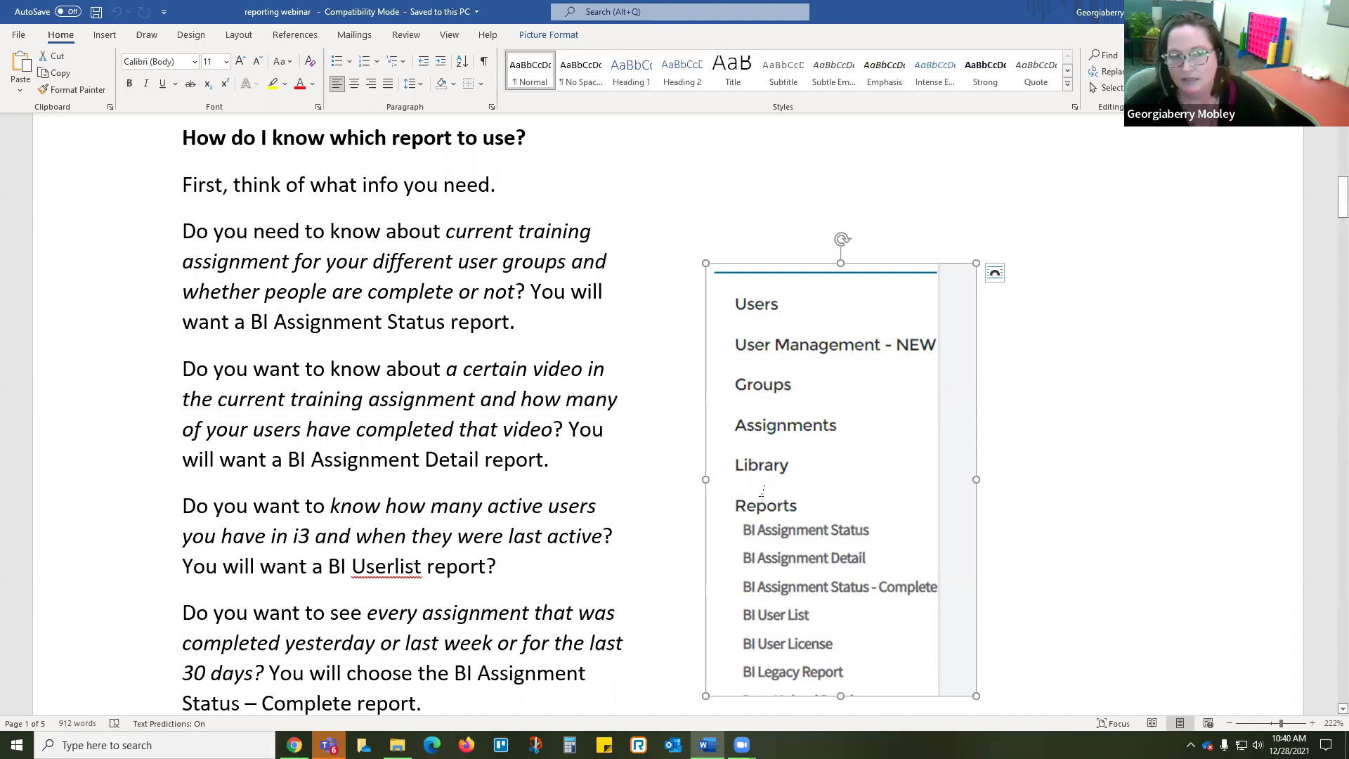
{"action": "left_click", "coordinate": [444, 386]}
{"action": "left_click_drag", "start_coordinate": [464, 369], "coordinate": [602, 365]}
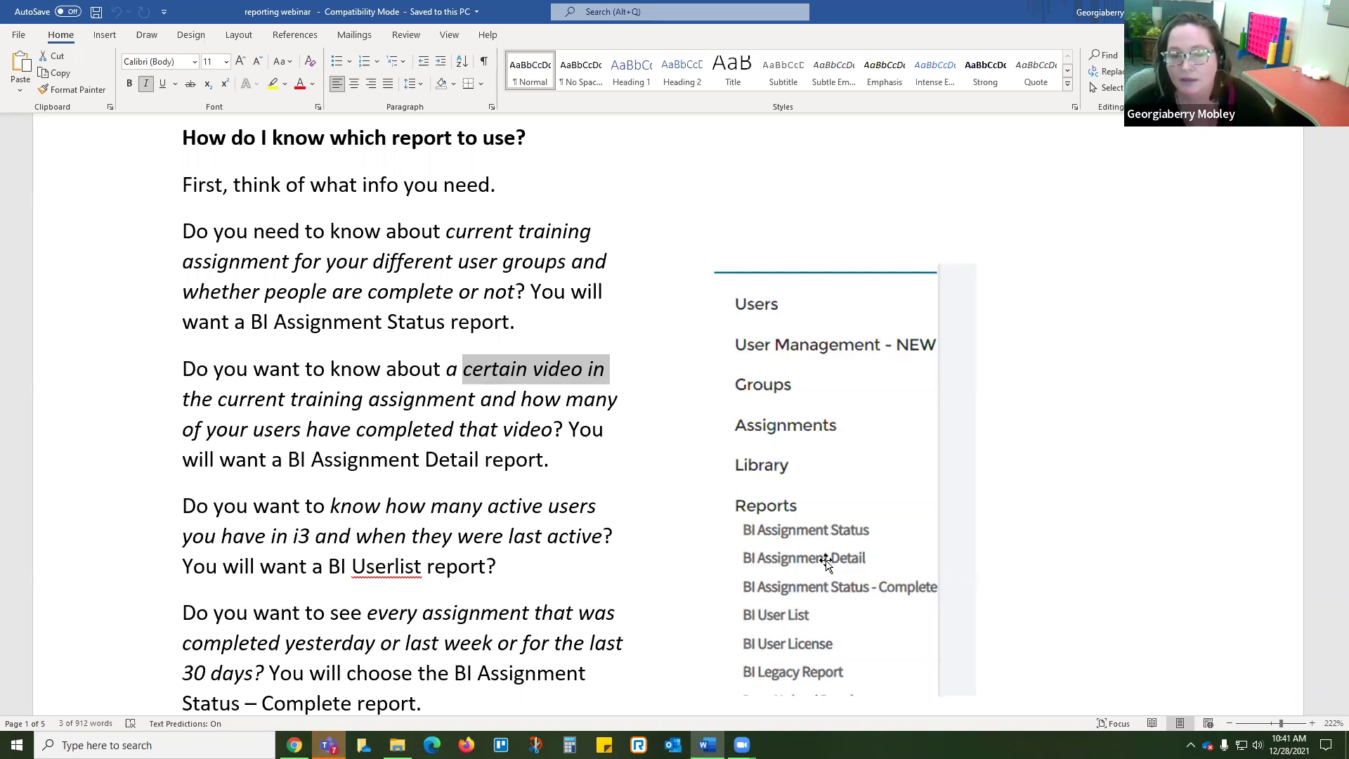
{"action": "left_click", "coordinate": [389, 460]}
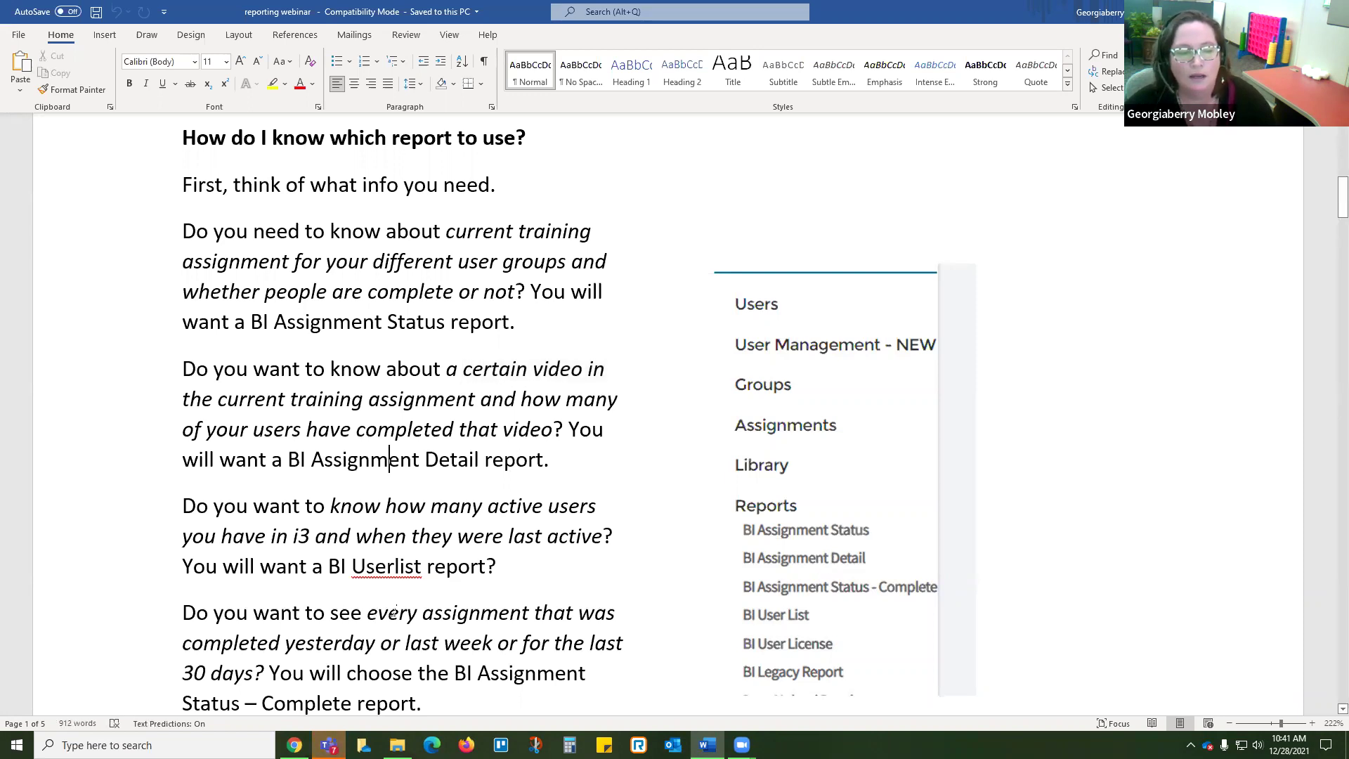
{"action": "left_click", "coordinate": [366, 612]}
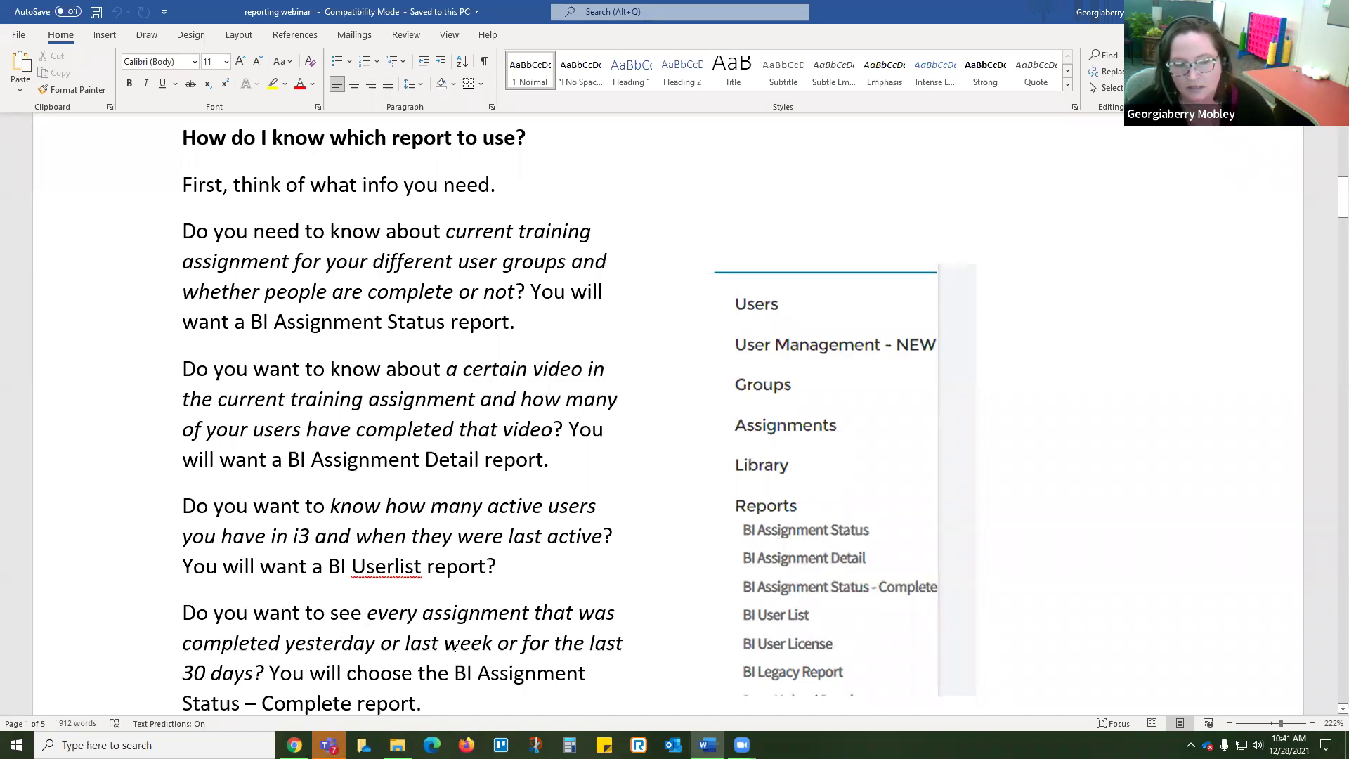
{"action": "scroll", "coordinate": [346, 496], "scroll_direction": "down", "scroll_amount": 3}
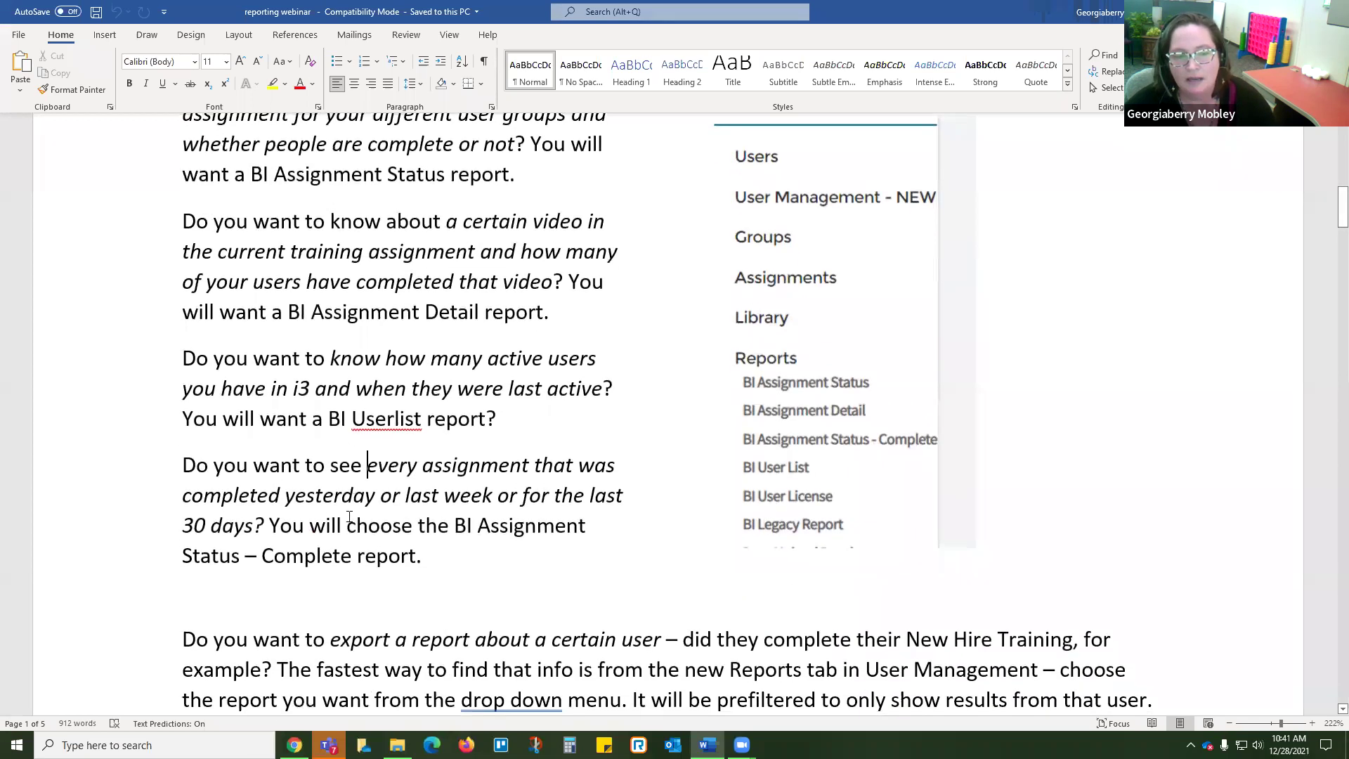
{"action": "left_click_drag", "start_coordinate": [181, 493], "coordinate": [292, 495]}
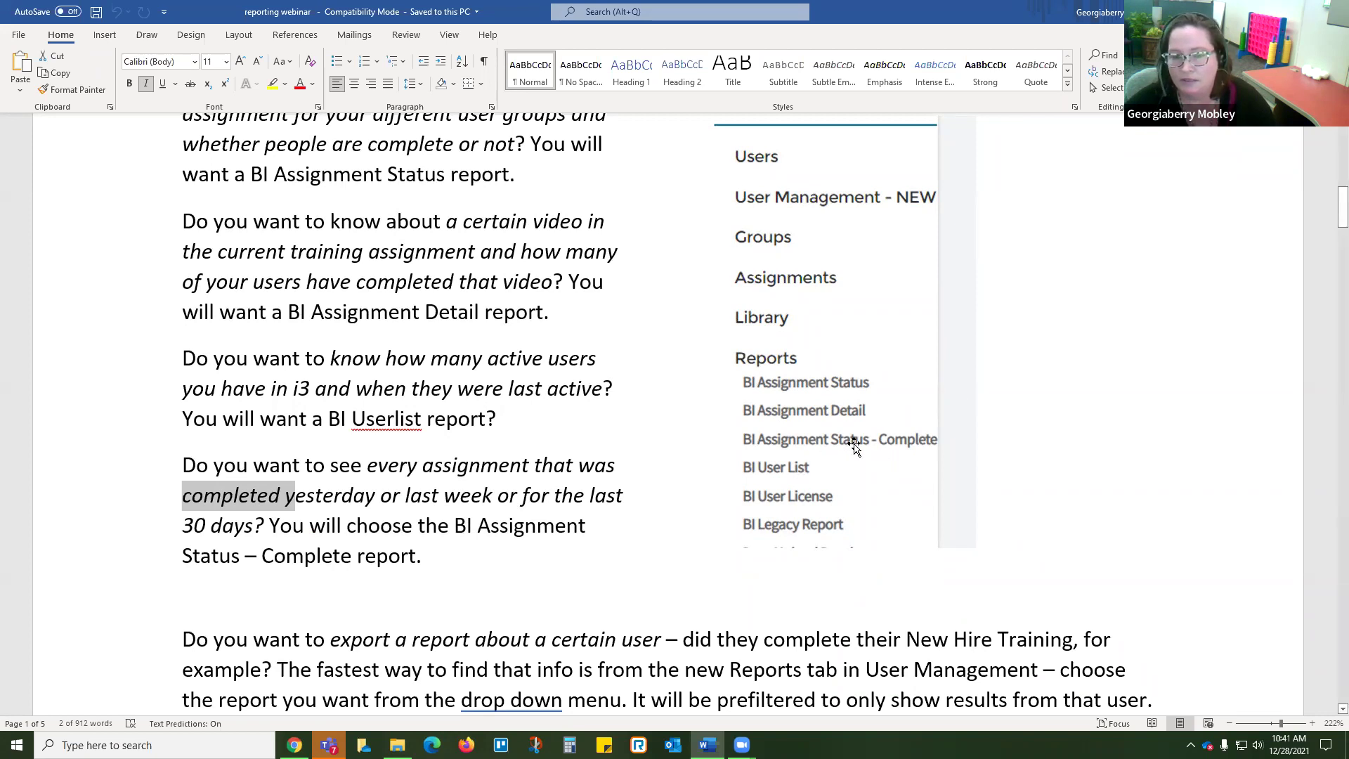
{"action": "left_click", "coordinate": [494, 499]}
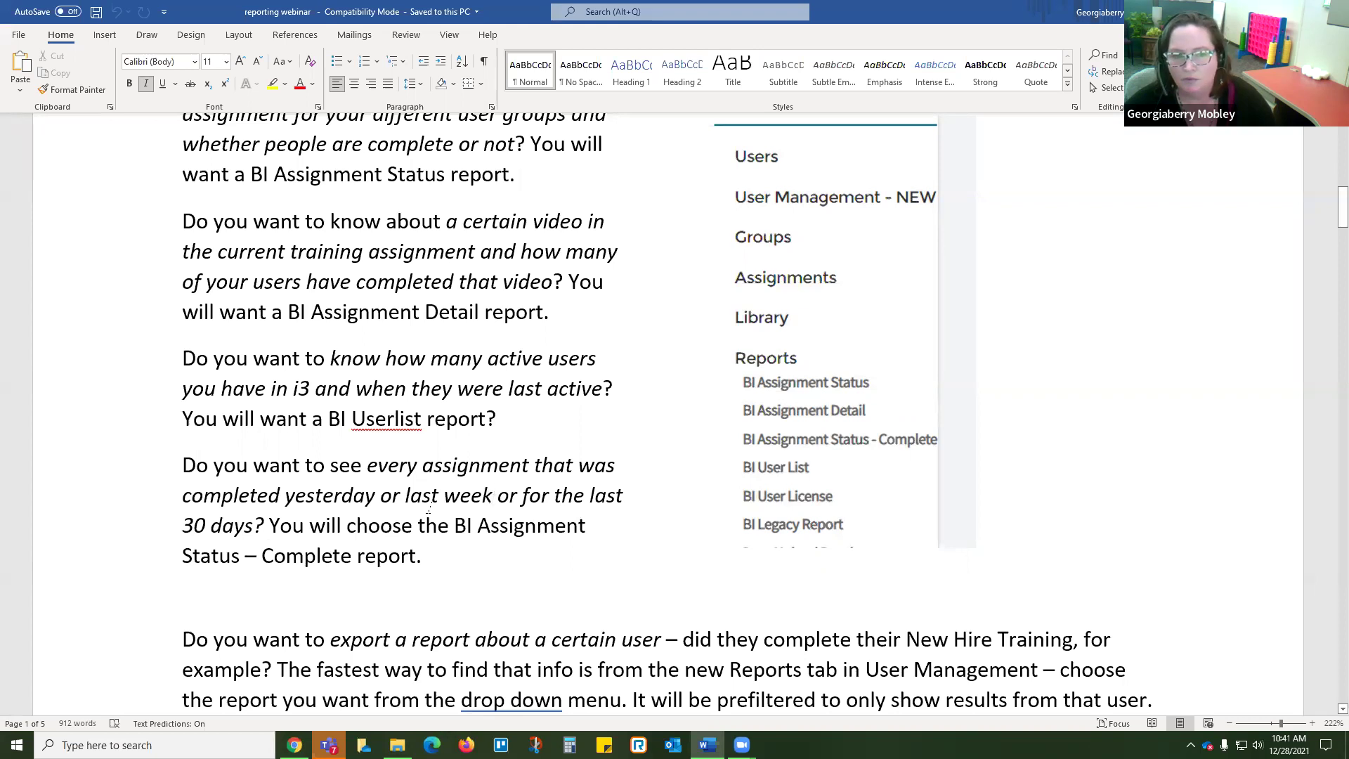
{"action": "scroll", "coordinate": [431, 508], "scroll_direction": "up", "scroll_amount": 1}
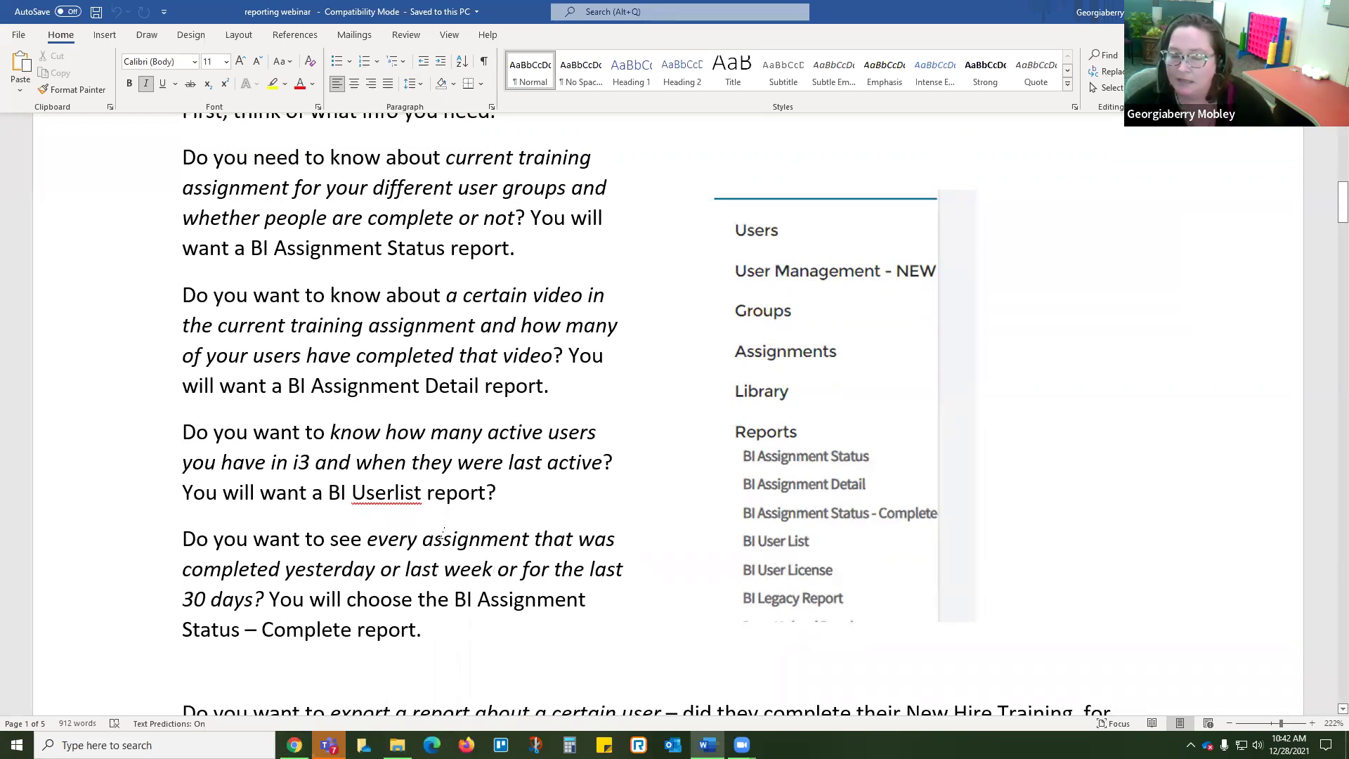
{"action": "scroll", "coordinate": [444, 534], "scroll_direction": "down", "scroll_amount": 3}
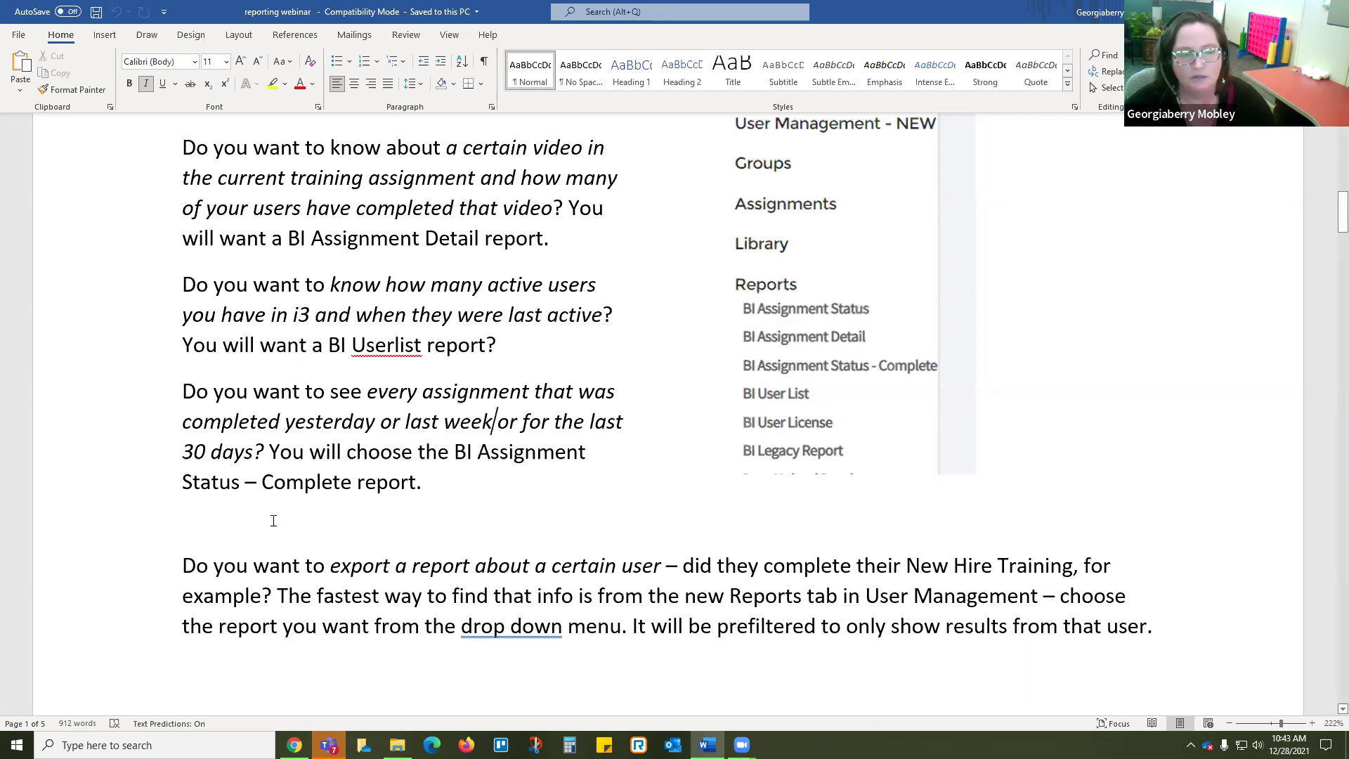
{"action": "scroll", "coordinate": [269, 520], "scroll_direction": "down", "scroll_amount": 3}
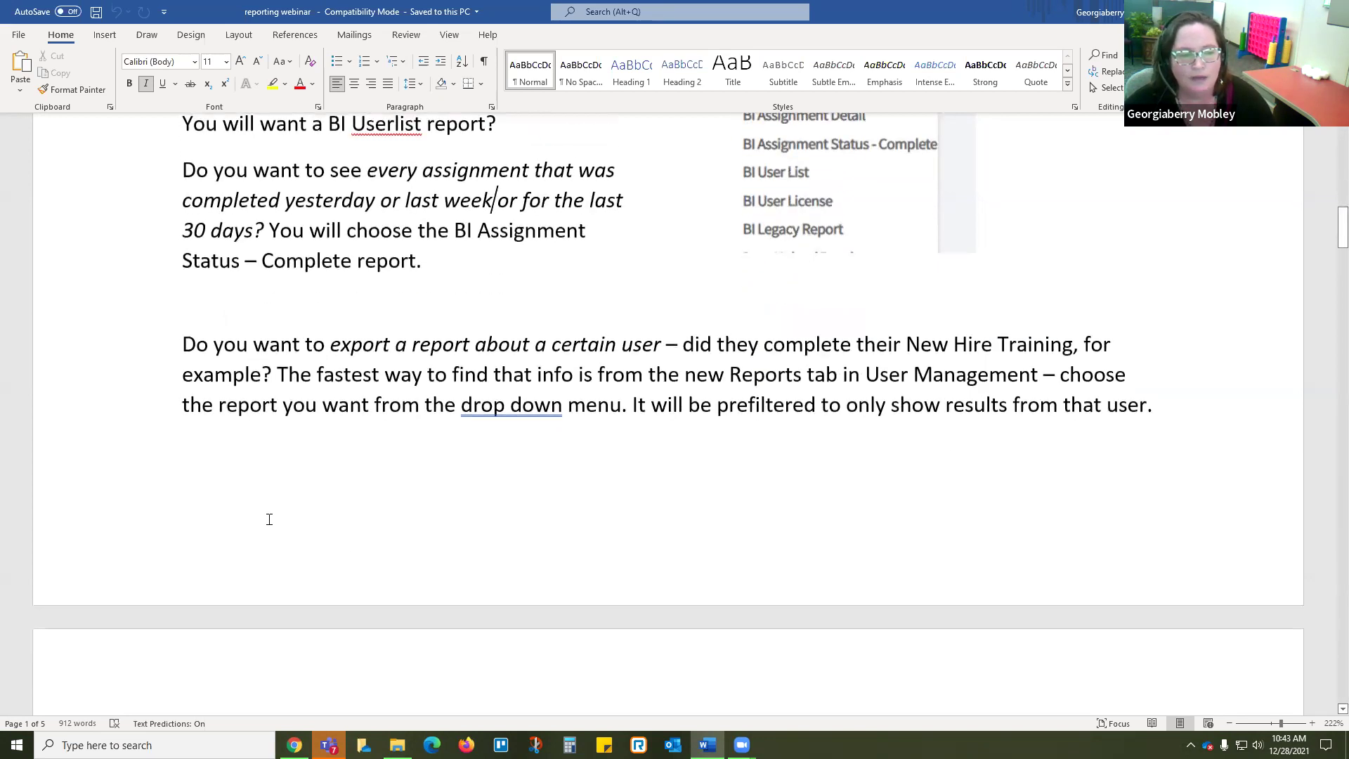
{"action": "scroll", "coordinate": [270, 520], "scroll_direction": "down", "scroll_amount": 3}
{"action": "scroll", "coordinate": [270, 519], "scroll_direction": "up", "scroll_amount": 1}
{"action": "scroll", "coordinate": [271, 519], "scroll_direction": "up", "scroll_amount": 6}
{"action": "scroll", "coordinate": [604, 599], "scroll_direction": "down", "scroll_amount": 2}
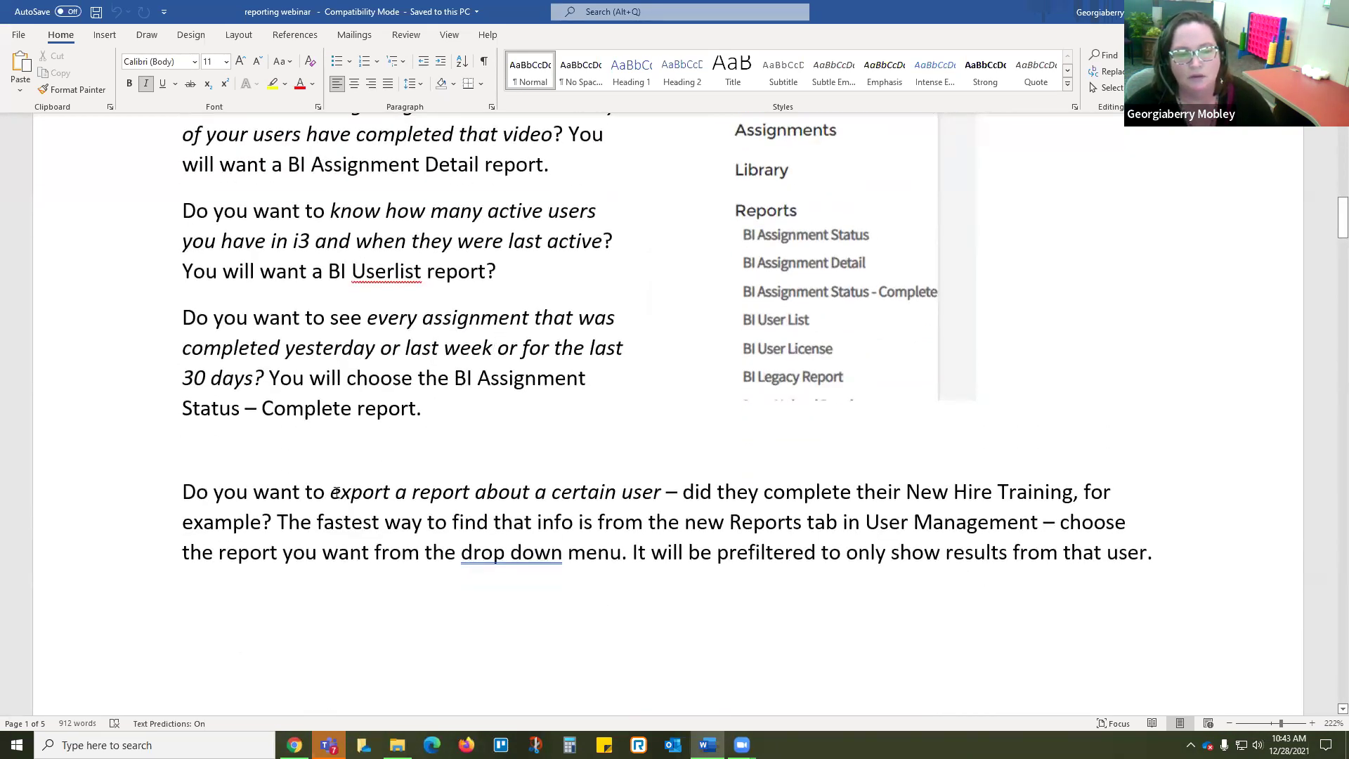
{"action": "left_click_drag", "start_coordinate": [336, 493], "coordinate": [682, 495]}
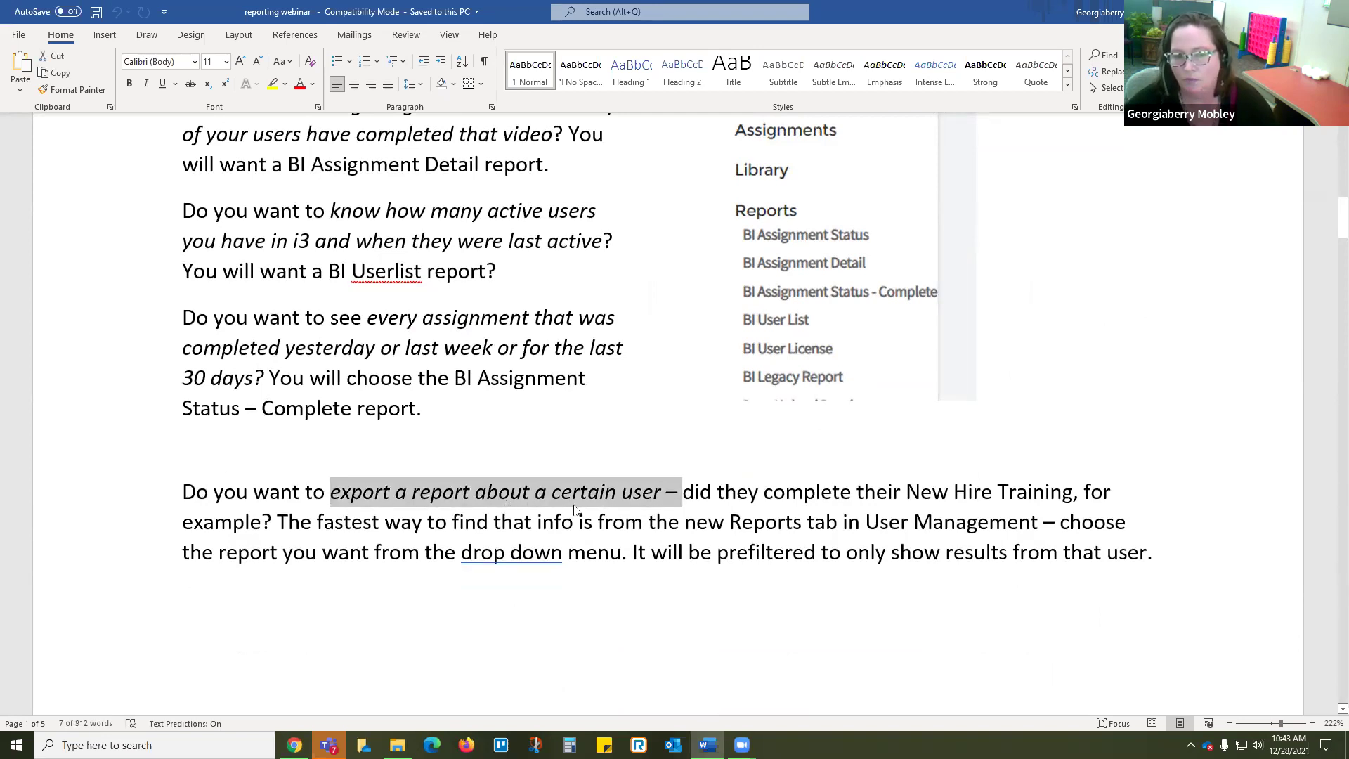
{"action": "left_click", "coordinate": [532, 495]}
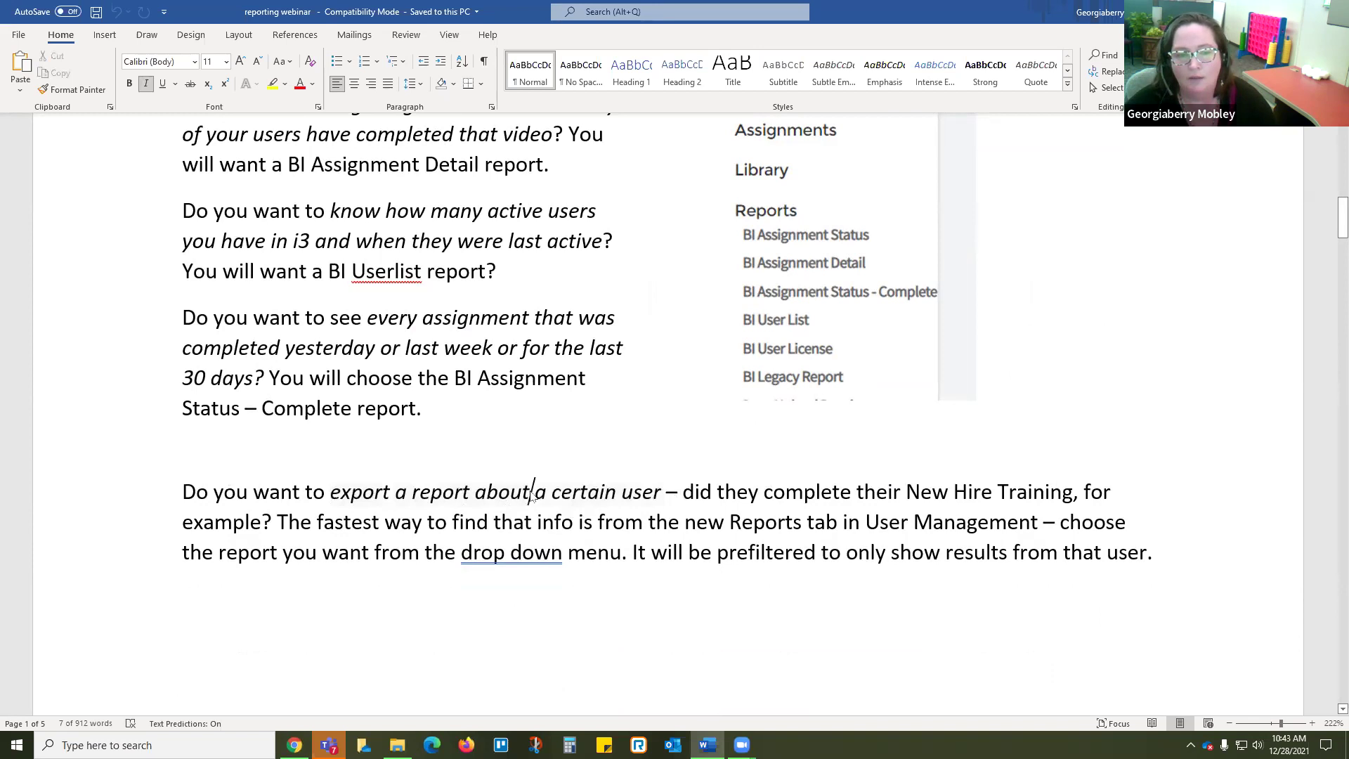
{"action": "scroll", "coordinate": [441, 380], "scroll_direction": "up", "scroll_amount": 3}
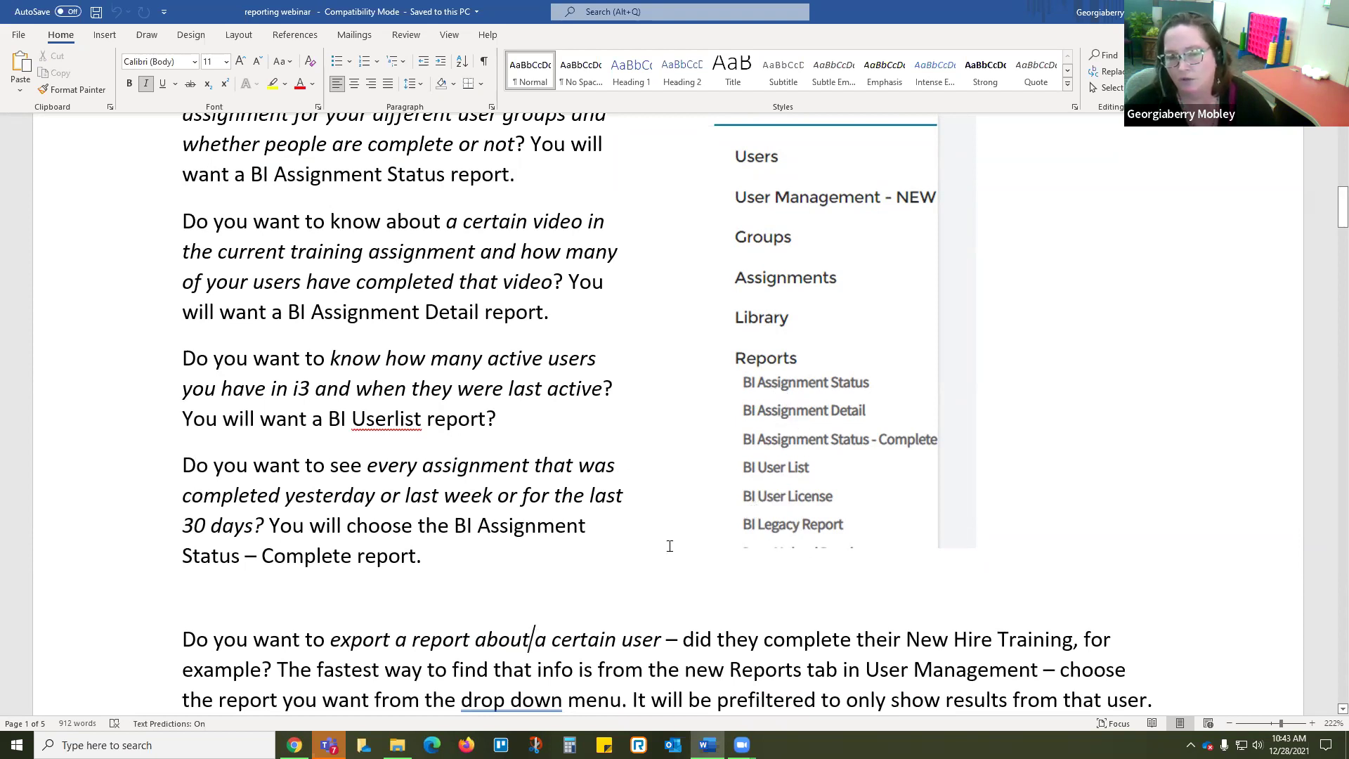
{"action": "scroll", "coordinate": [515, 547], "scroll_direction": "down", "scroll_amount": 3}
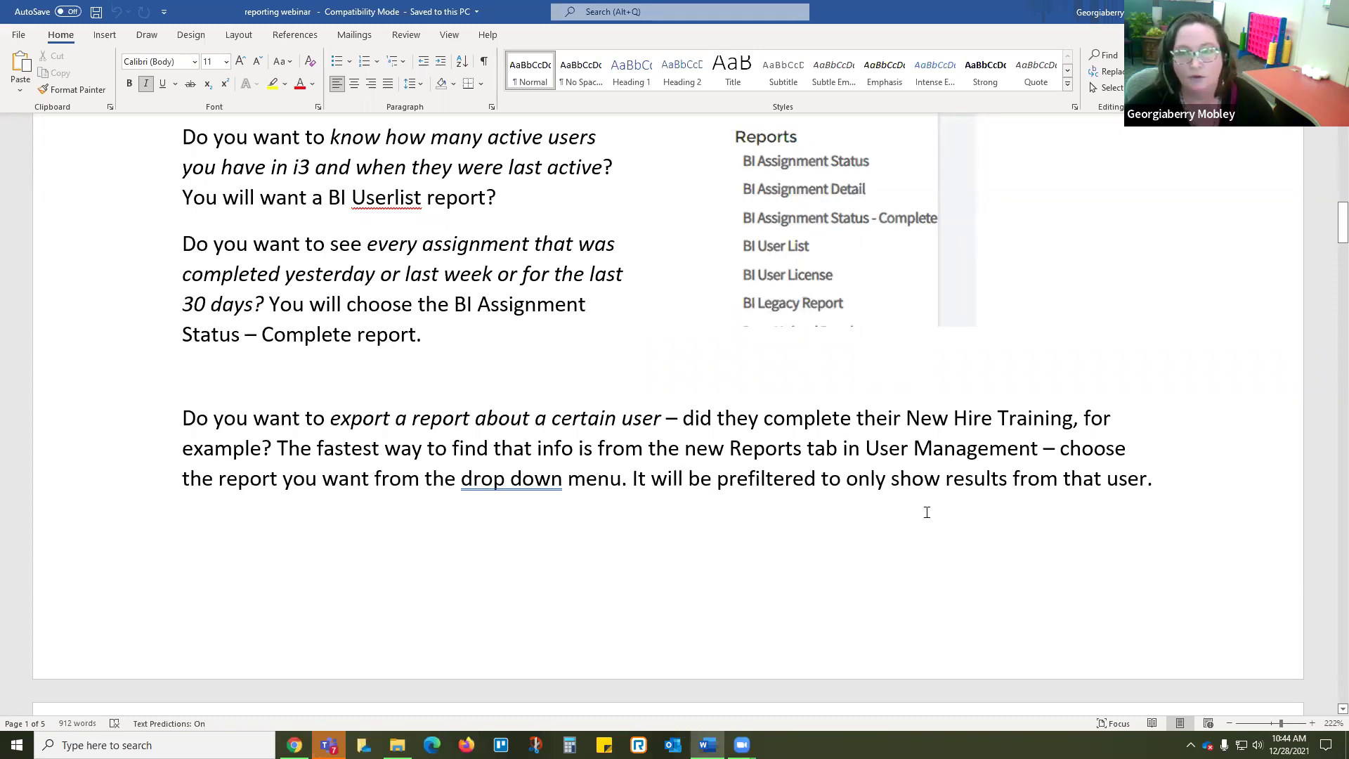
Step: Scroll to page 2's Reports tab screenshot and mark the first line of the Filtering paragraph
{"action": "scroll", "coordinate": [937, 509], "scroll_direction": "down", "scroll_amount": 6}
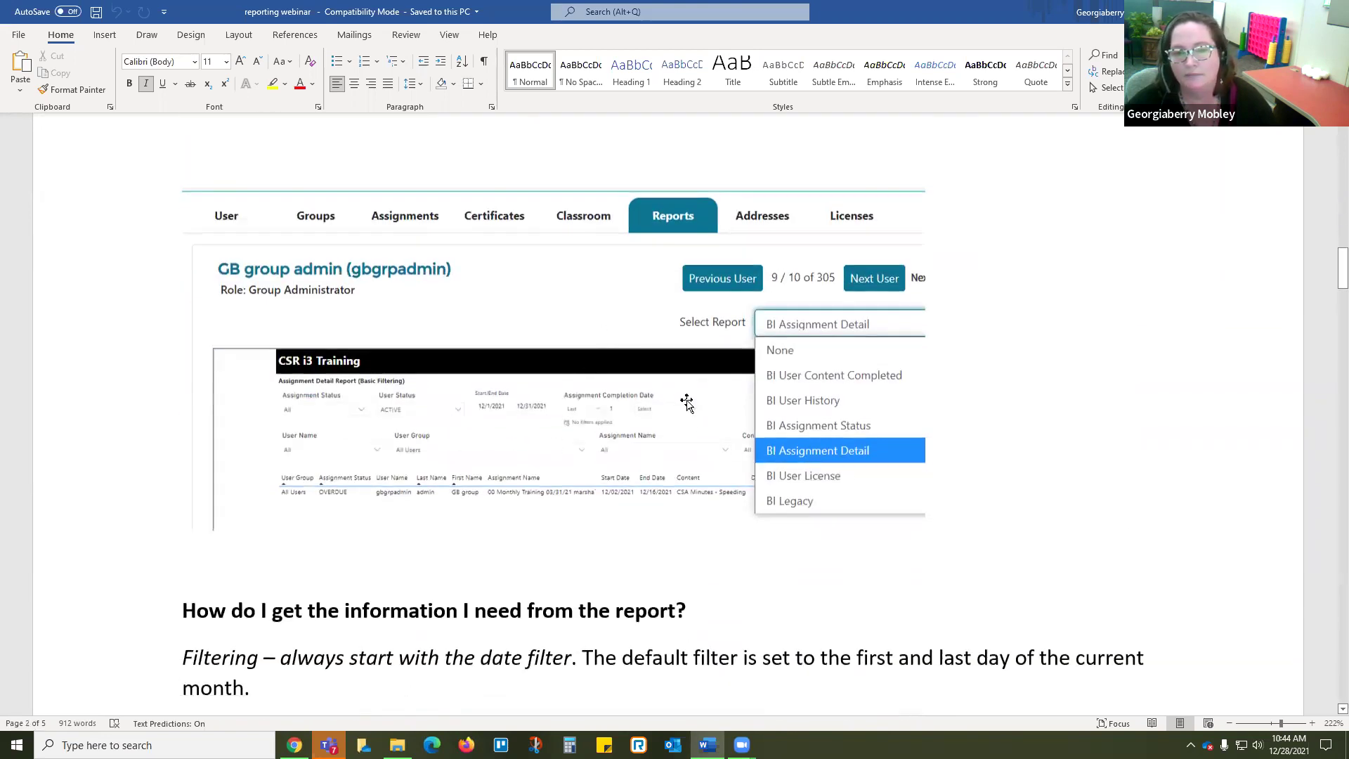
{"action": "scroll", "coordinate": [362, 484], "scroll_direction": "down", "scroll_amount": 1}
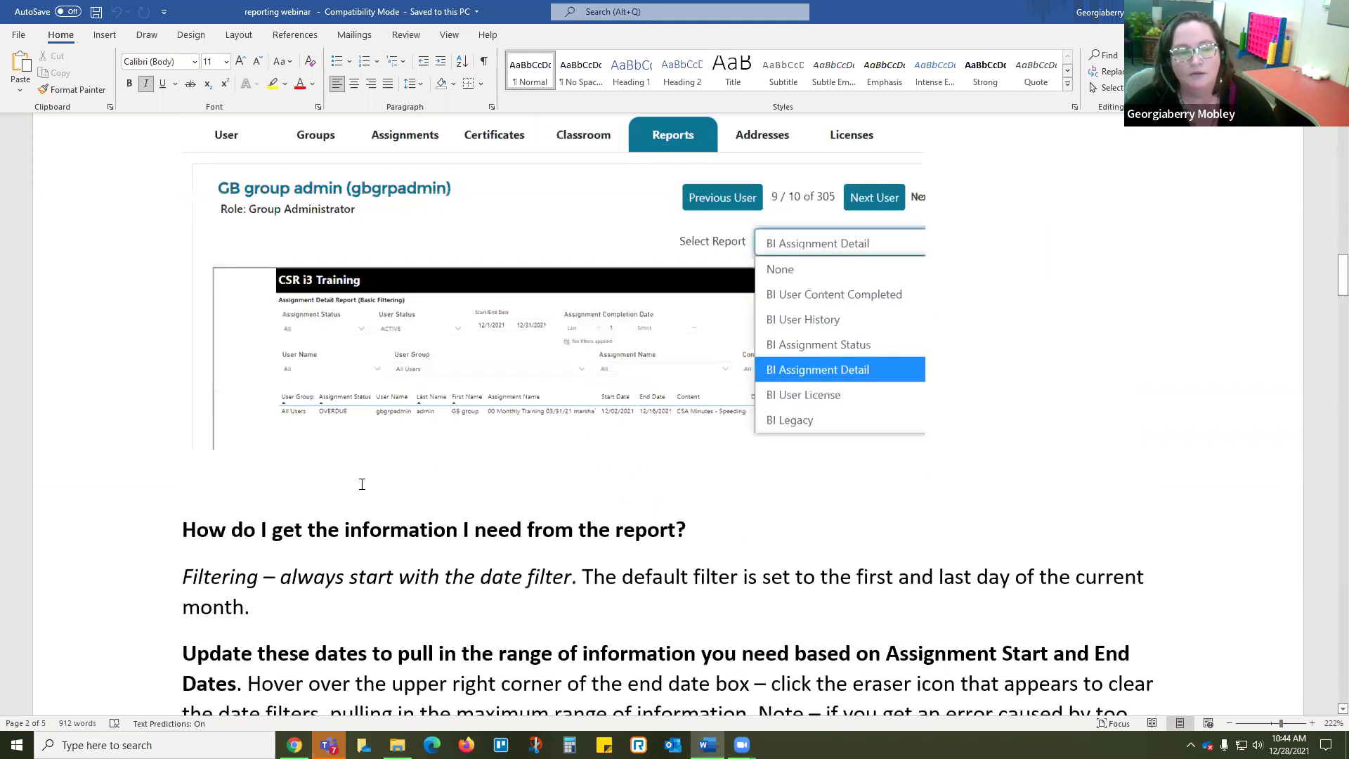
{"action": "scroll", "coordinate": [366, 488], "scroll_direction": "down", "scroll_amount": 2}
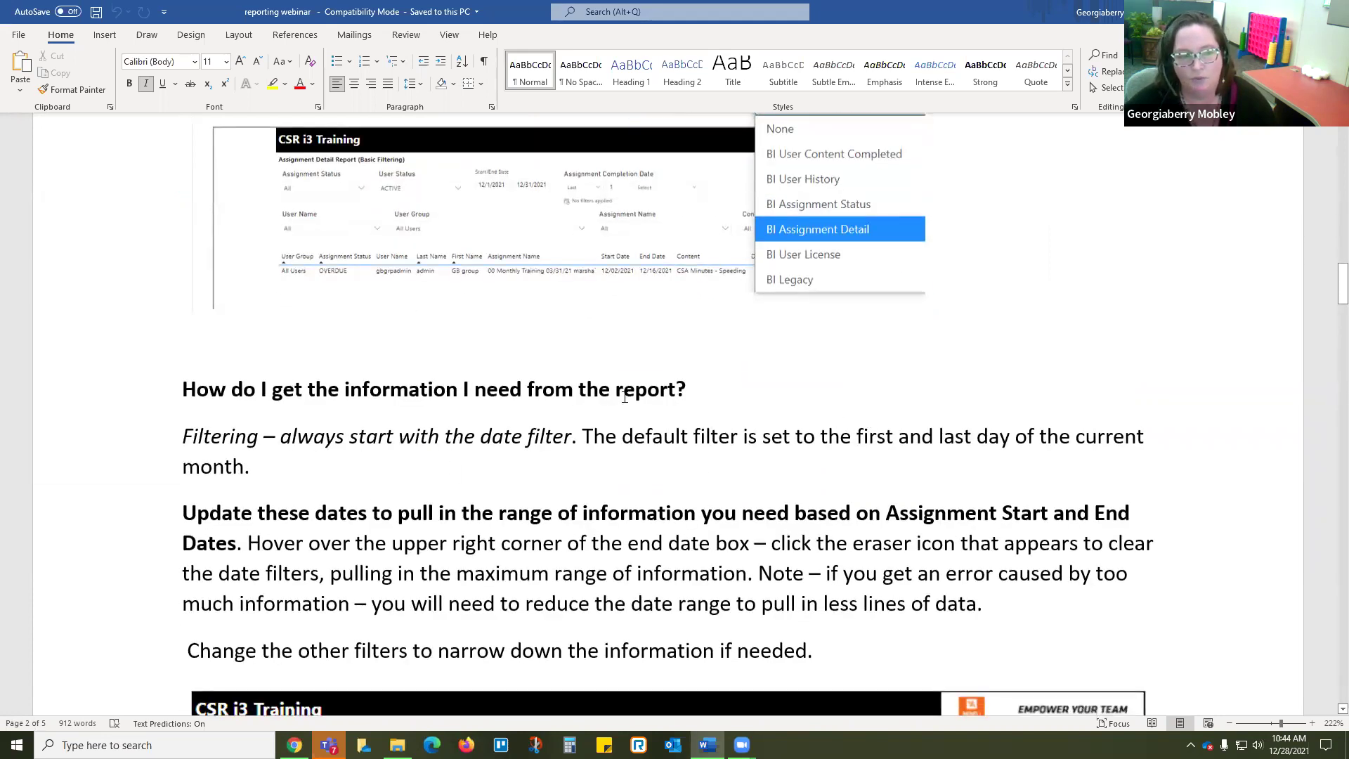
{"action": "left_click", "coordinate": [158, 445]}
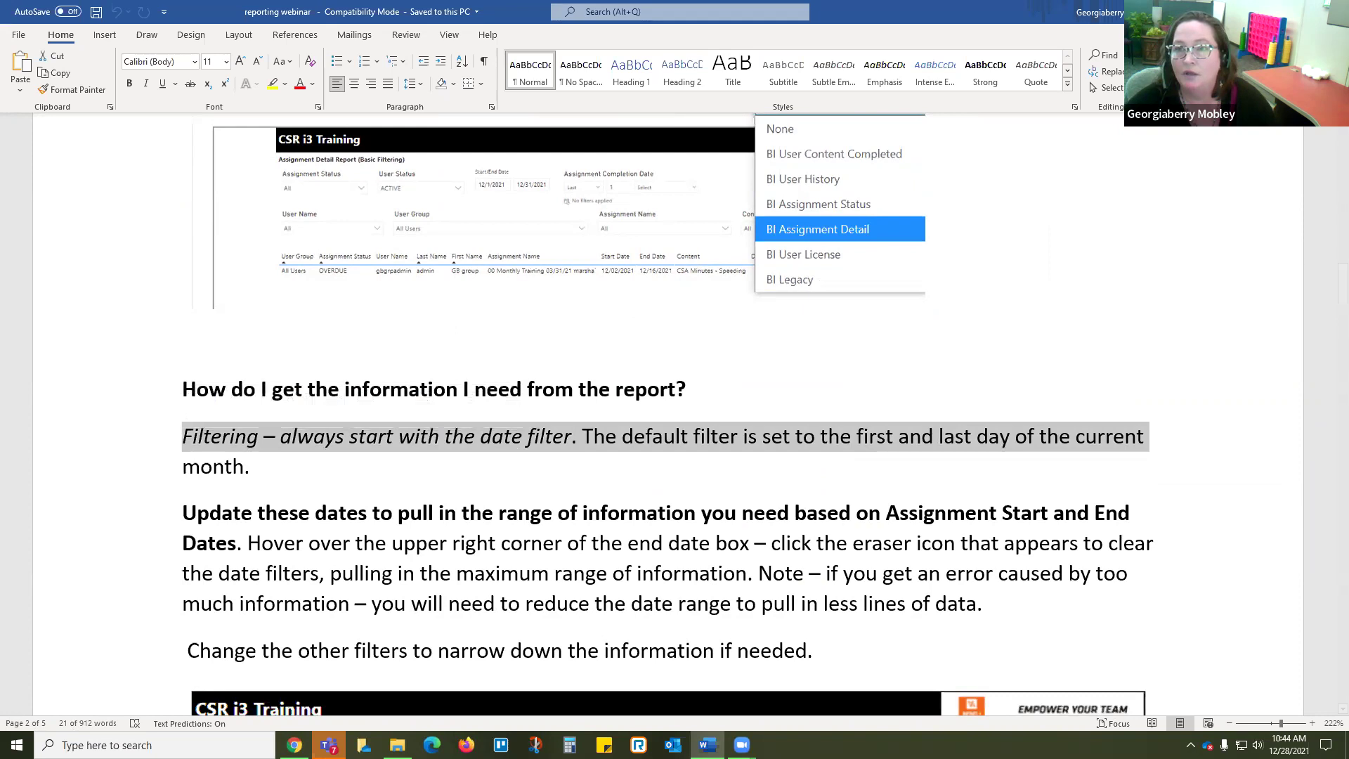
Step: Set the Word notes aside, return to the i3 admin site in Chrome, and open BI Assignment Status
{"action": "key", "text": "super+d"}
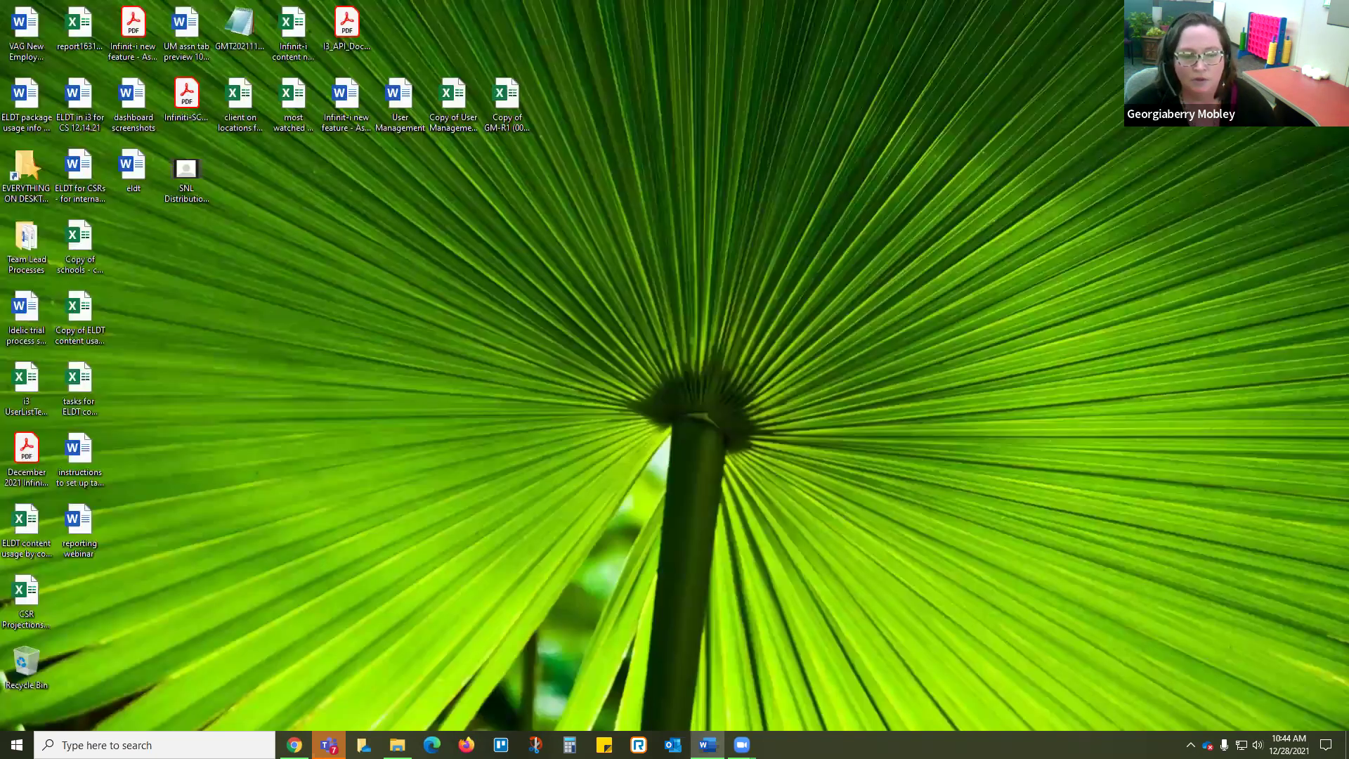
{"action": "left_click", "coordinate": [294, 745]}
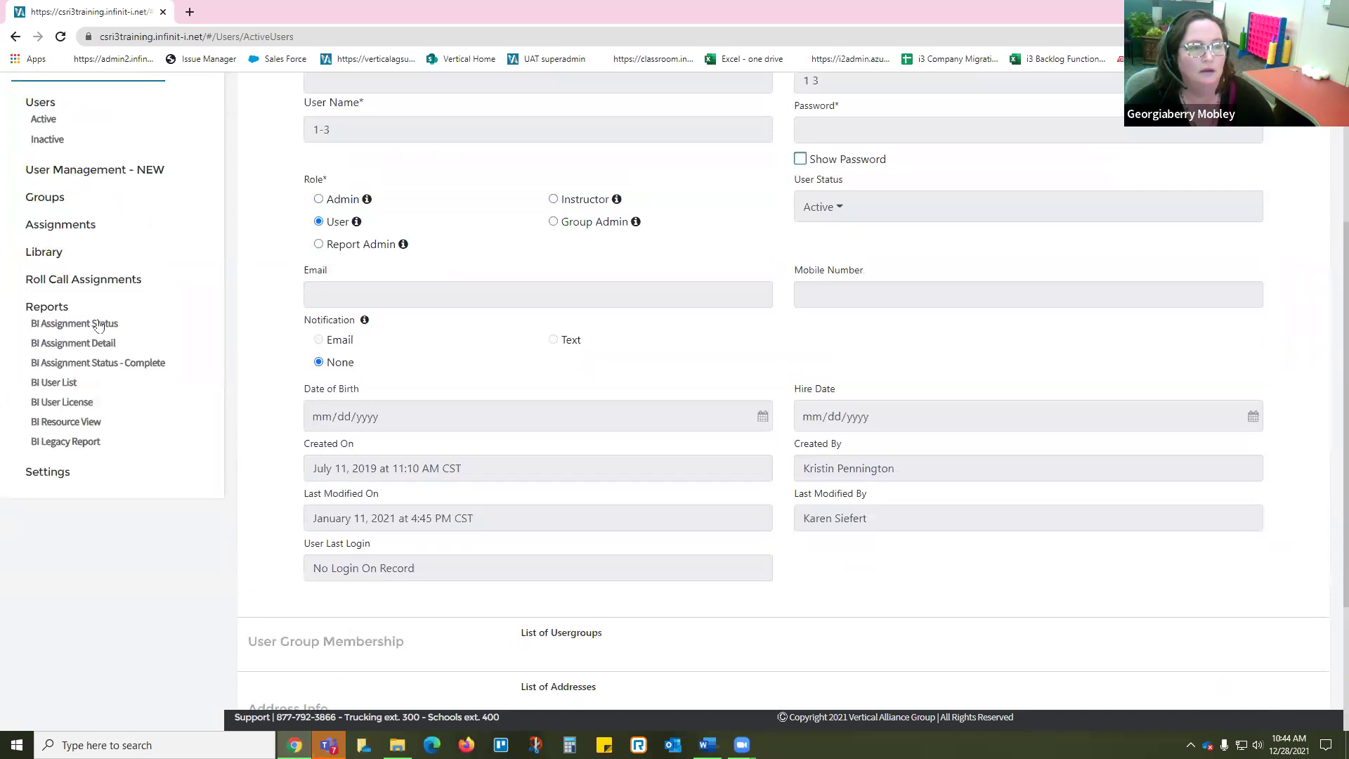
{"action": "scroll", "coordinate": [88, 130], "scroll_direction": "up", "scroll_amount": 4}
{"action": "scroll", "coordinate": [101, 433], "scroll_direction": "down", "scroll_amount": 2}
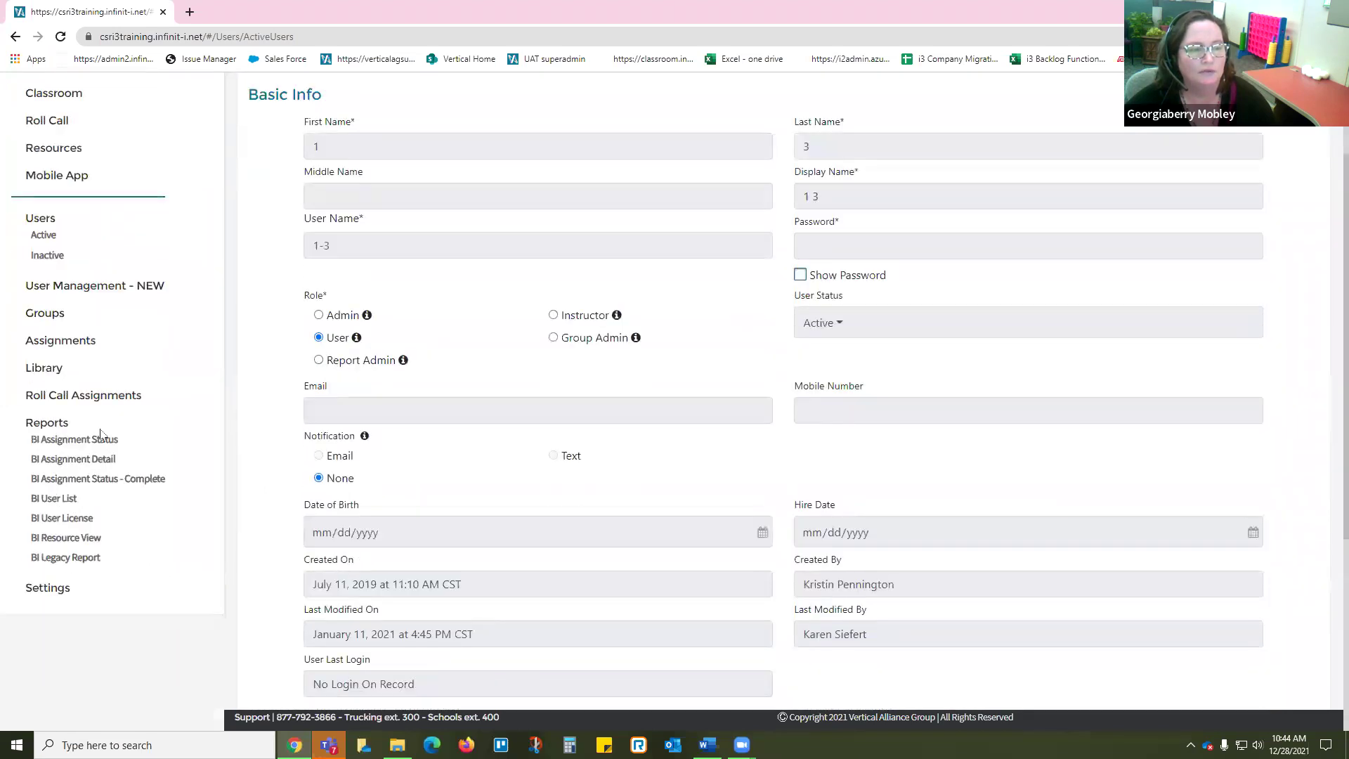
{"action": "left_click", "coordinate": [99, 438]}
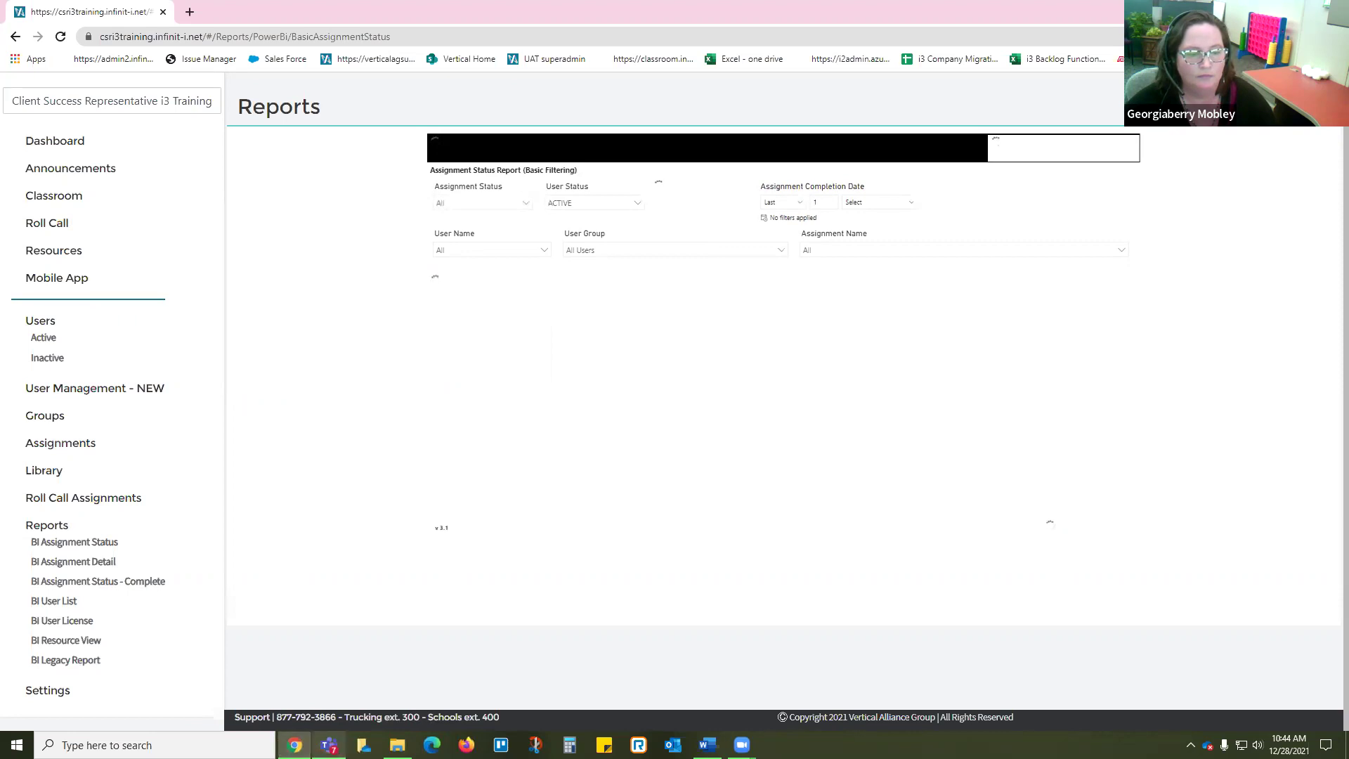
Step: Switch from the Assignment Status report to the BI Assignment Detail report in the Reports sidebar
{"action": "mouse_move", "coordinate": [743, 745]}
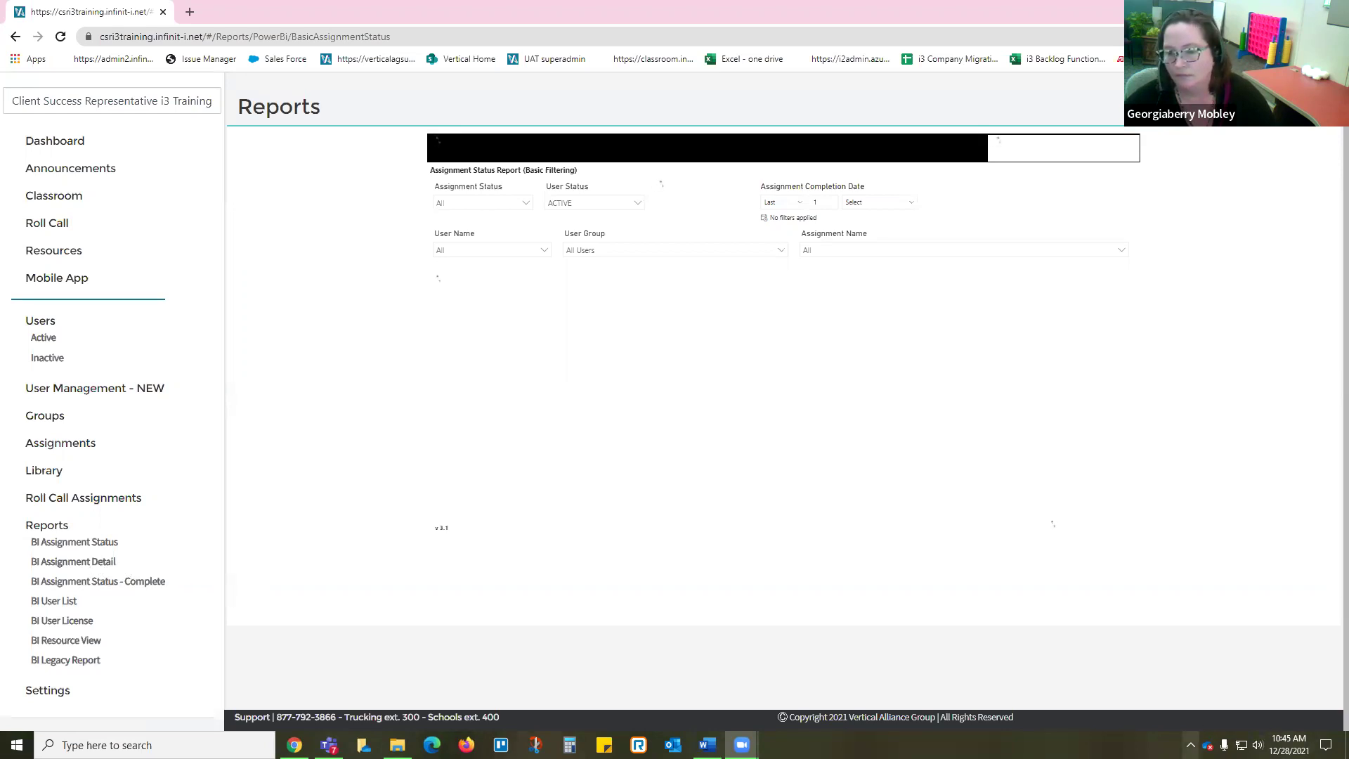
{"action": "left_click", "coordinate": [1191, 745]}
{"action": "left_click", "coordinate": [1191, 745]}
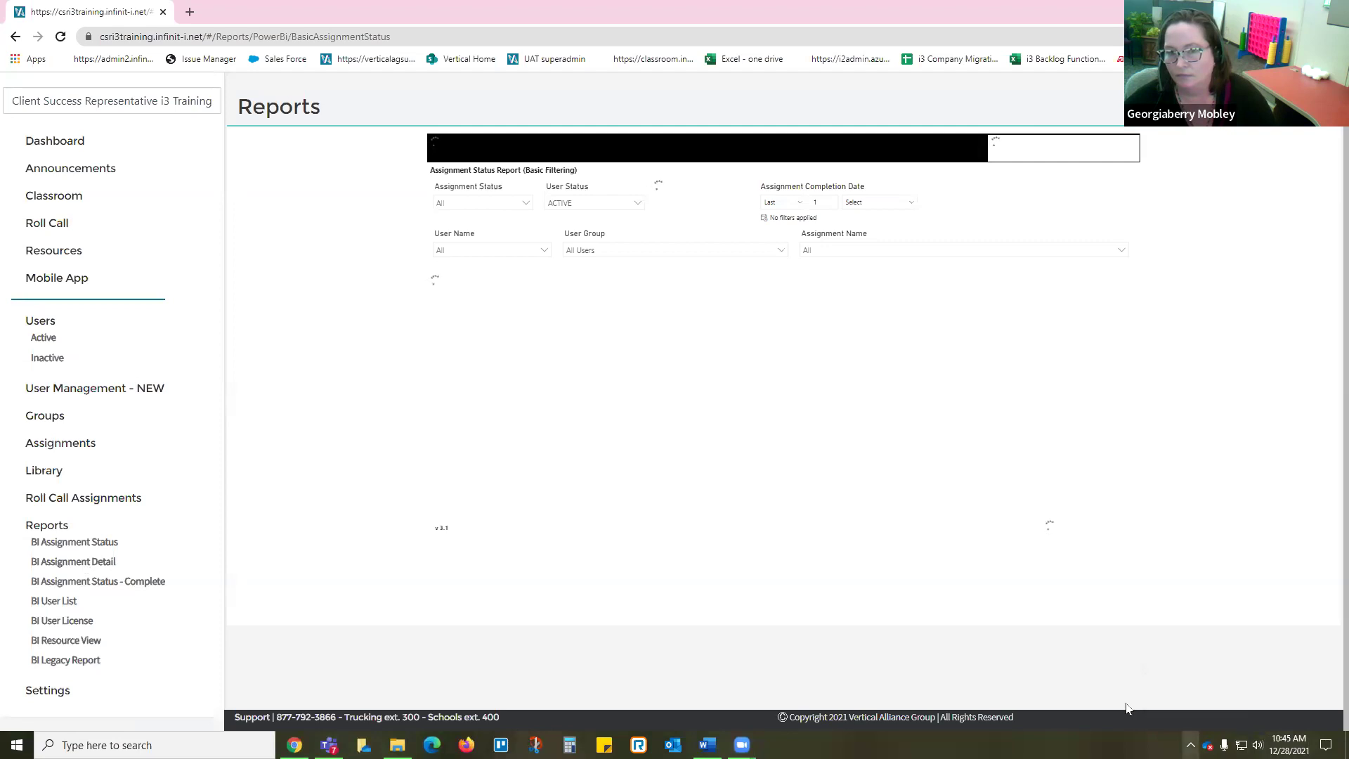
{"action": "left_click", "coordinate": [97, 563]}
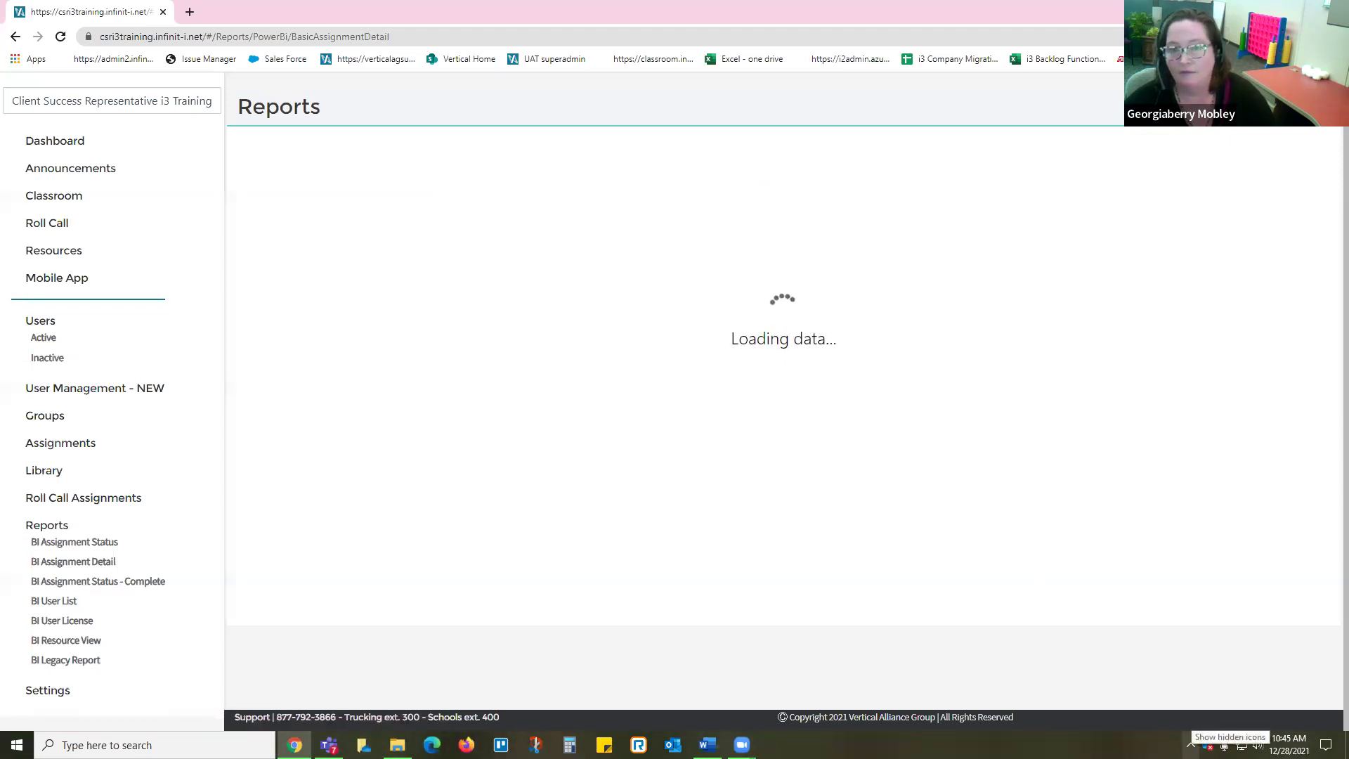
{"action": "left_click", "coordinate": [1190, 744]}
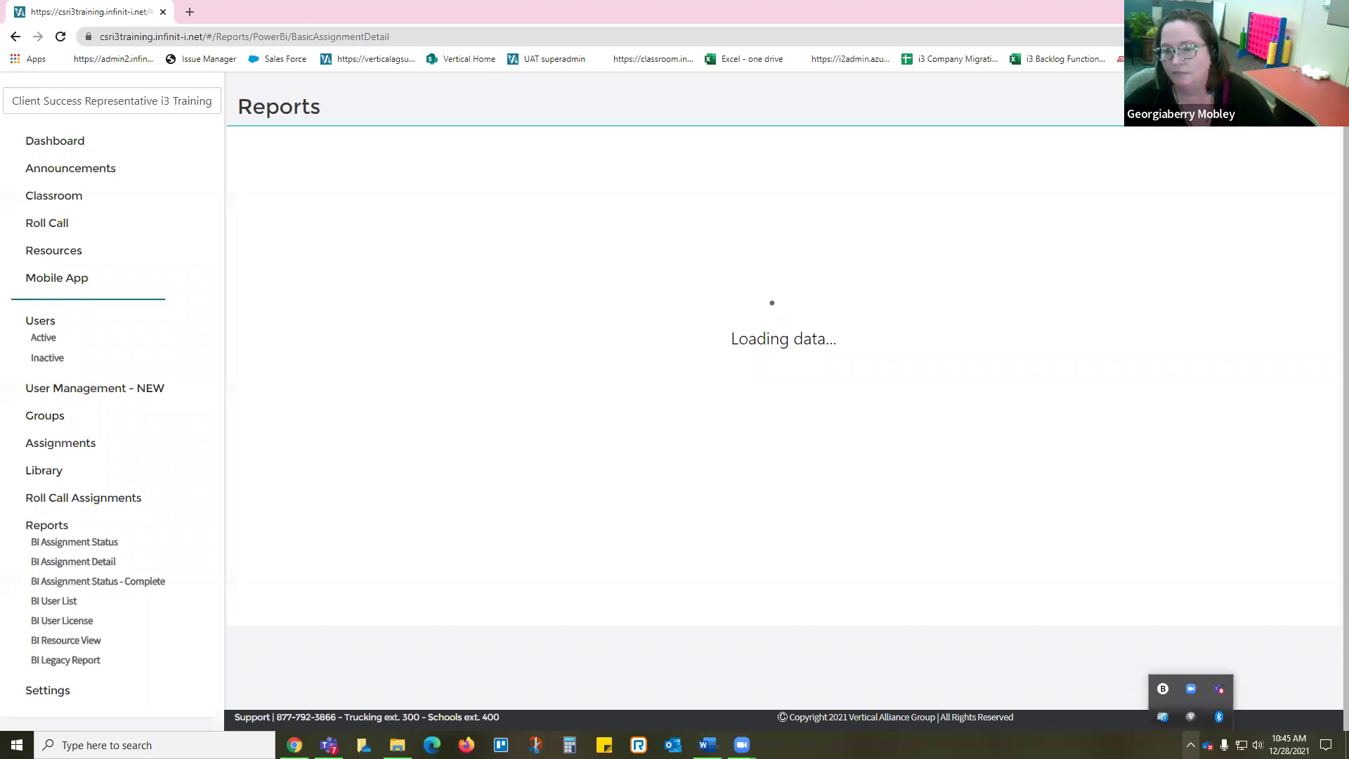
{"action": "left_click", "coordinate": [1190, 744]}
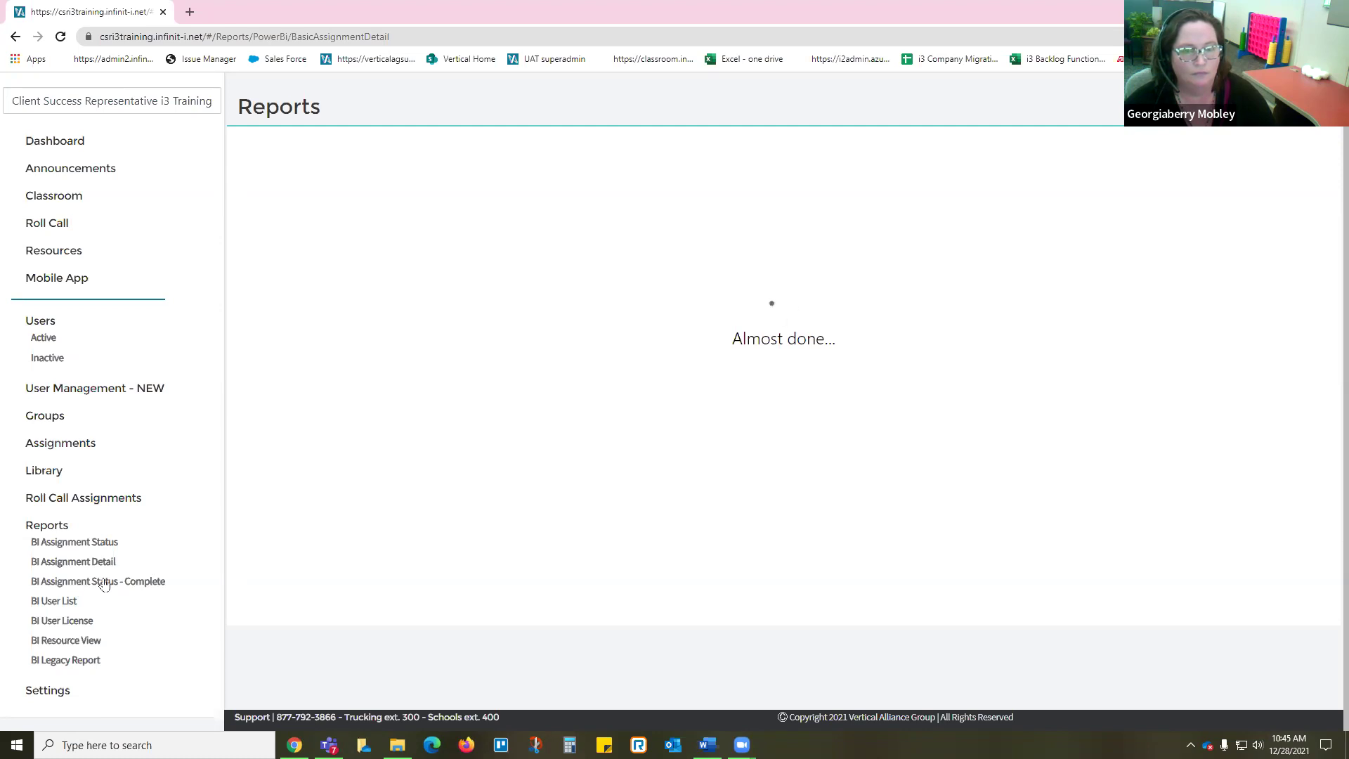
Step: Open the BI User List report and let it load its 304 active users
{"action": "left_click", "coordinate": [67, 602]}
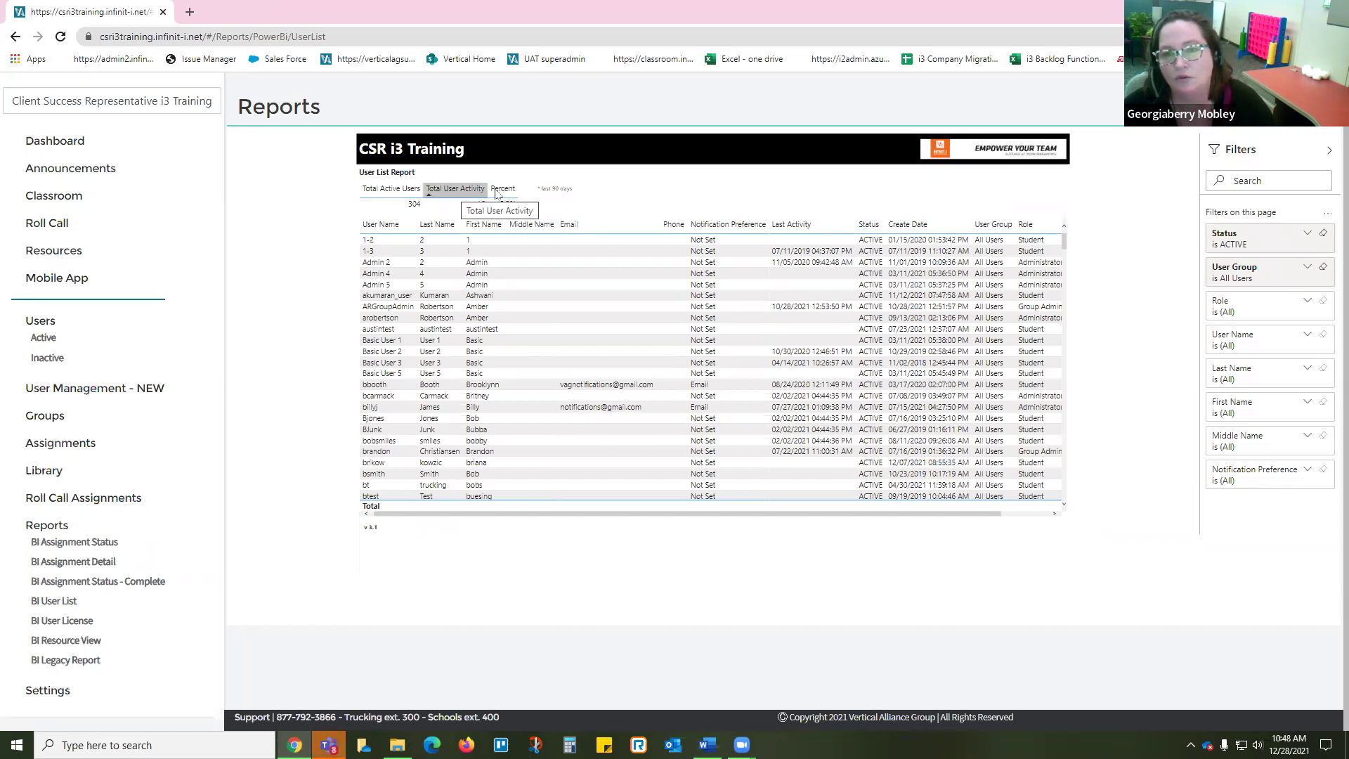
Step: Sort the user list by Last Activity descending so 12/28/2021 is at the top
{"action": "left_click", "coordinate": [799, 223]}
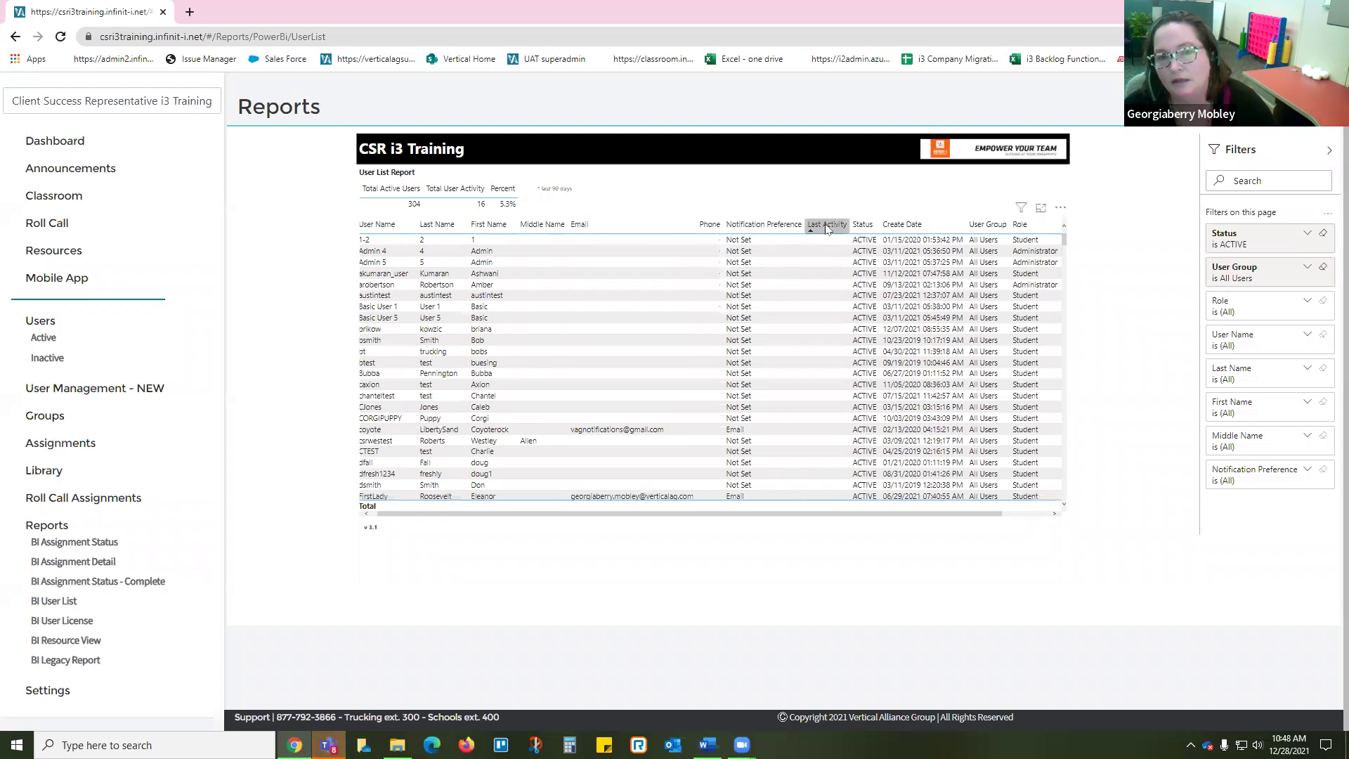
{"action": "left_click", "coordinate": [827, 226]}
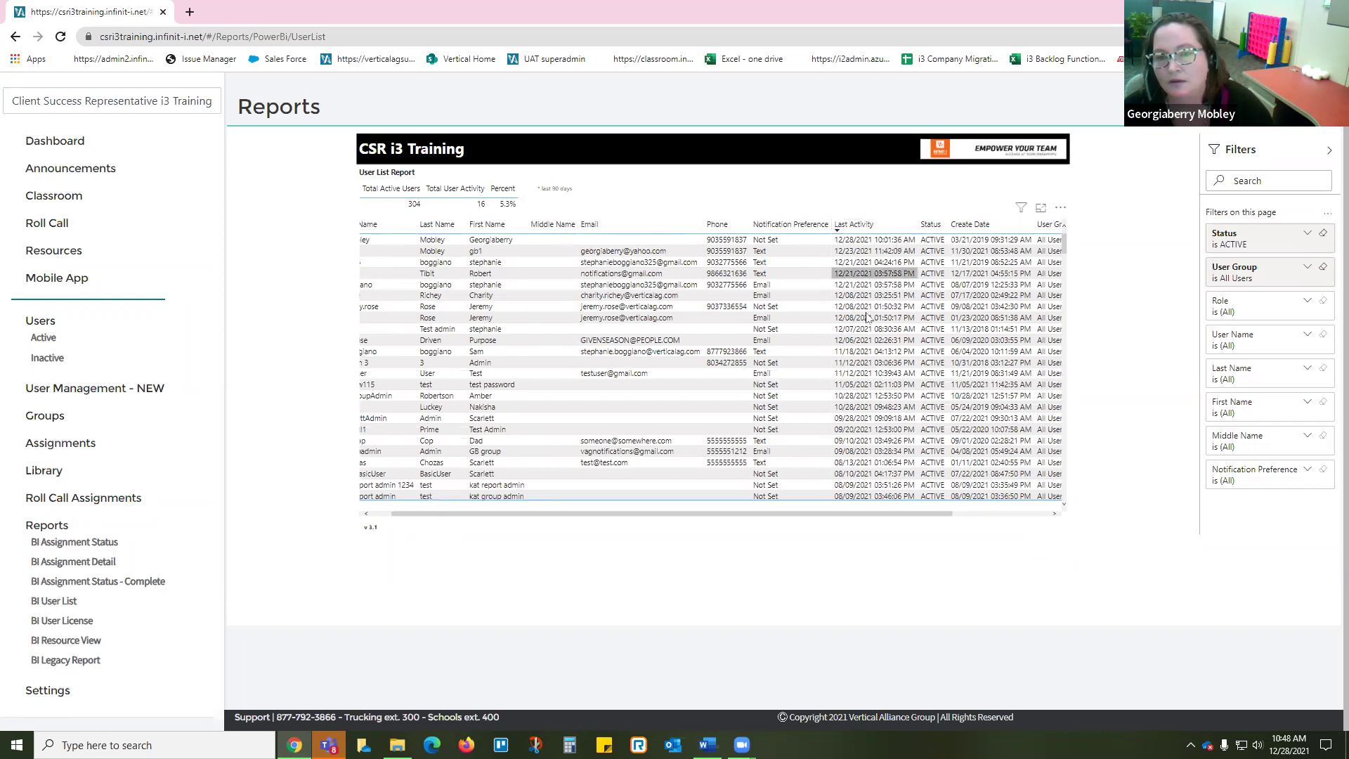
{"action": "scroll", "coordinate": [879, 421], "scroll_direction": "down", "scroll_amount": 10}
{"action": "scroll", "coordinate": [878, 430], "scroll_direction": "down", "scroll_amount": 8}
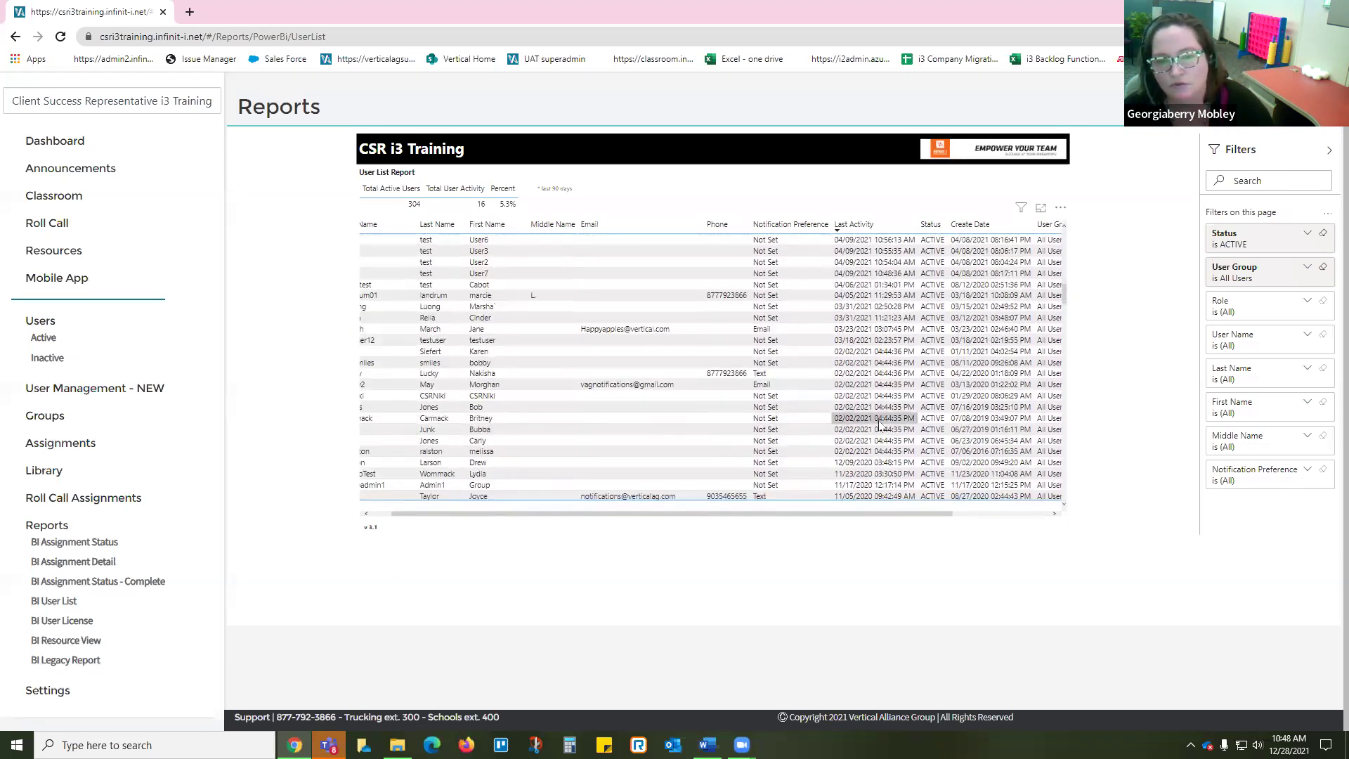
{"action": "scroll", "coordinate": [884, 450], "scroll_direction": "down", "scroll_amount": 3}
{"action": "scroll", "coordinate": [884, 450], "scroll_direction": "up", "scroll_amount": 20}
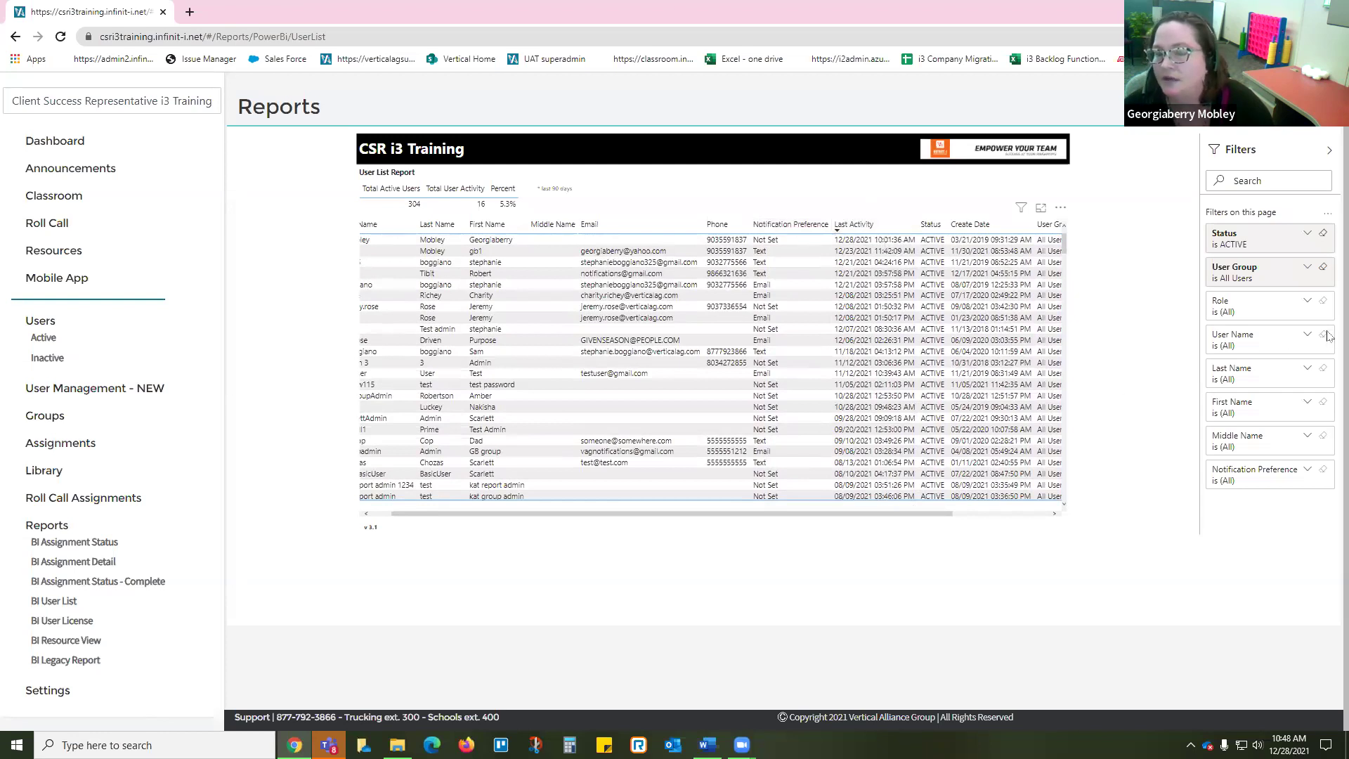
Step: Add Company Driver to the User Group filter alongside All Users
{"action": "left_click", "coordinate": [1309, 272]}
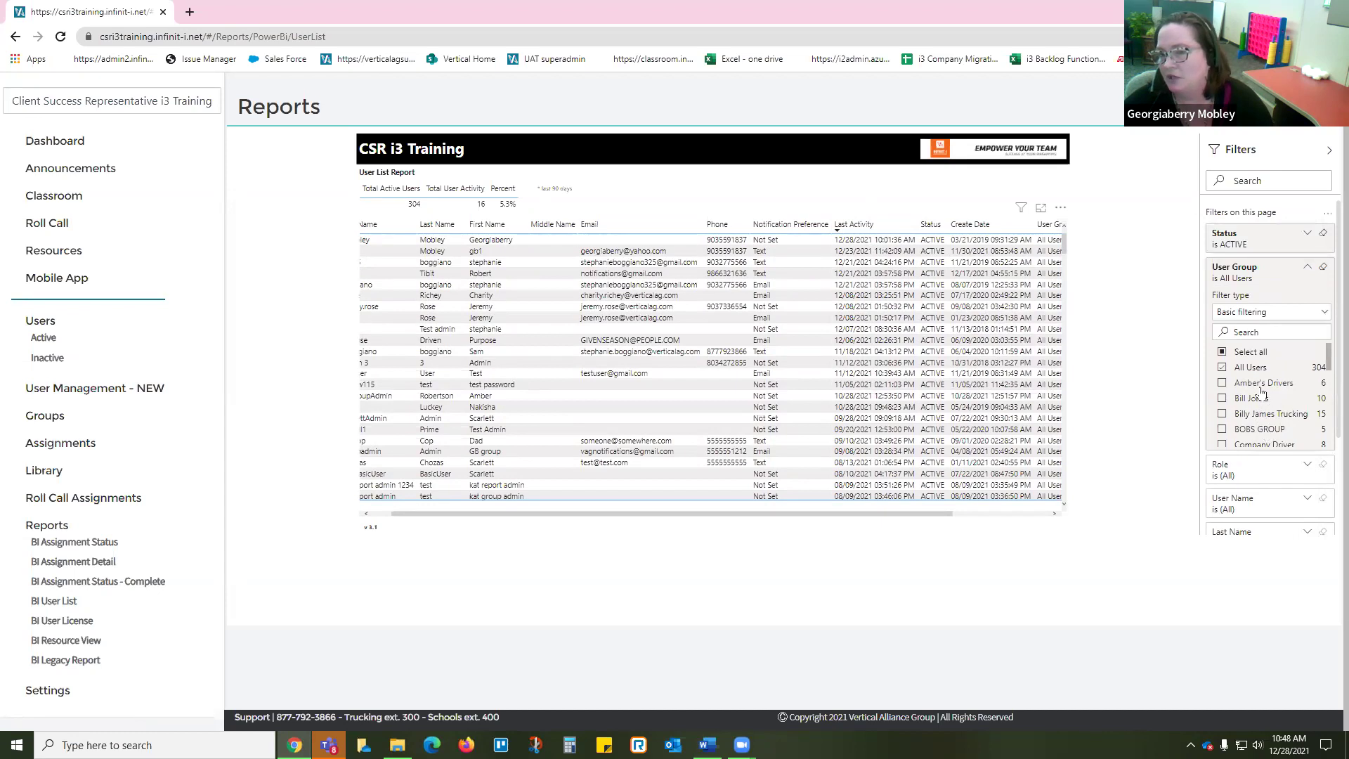
{"action": "scroll", "coordinate": [1268, 405], "scroll_direction": "down", "scroll_amount": 5}
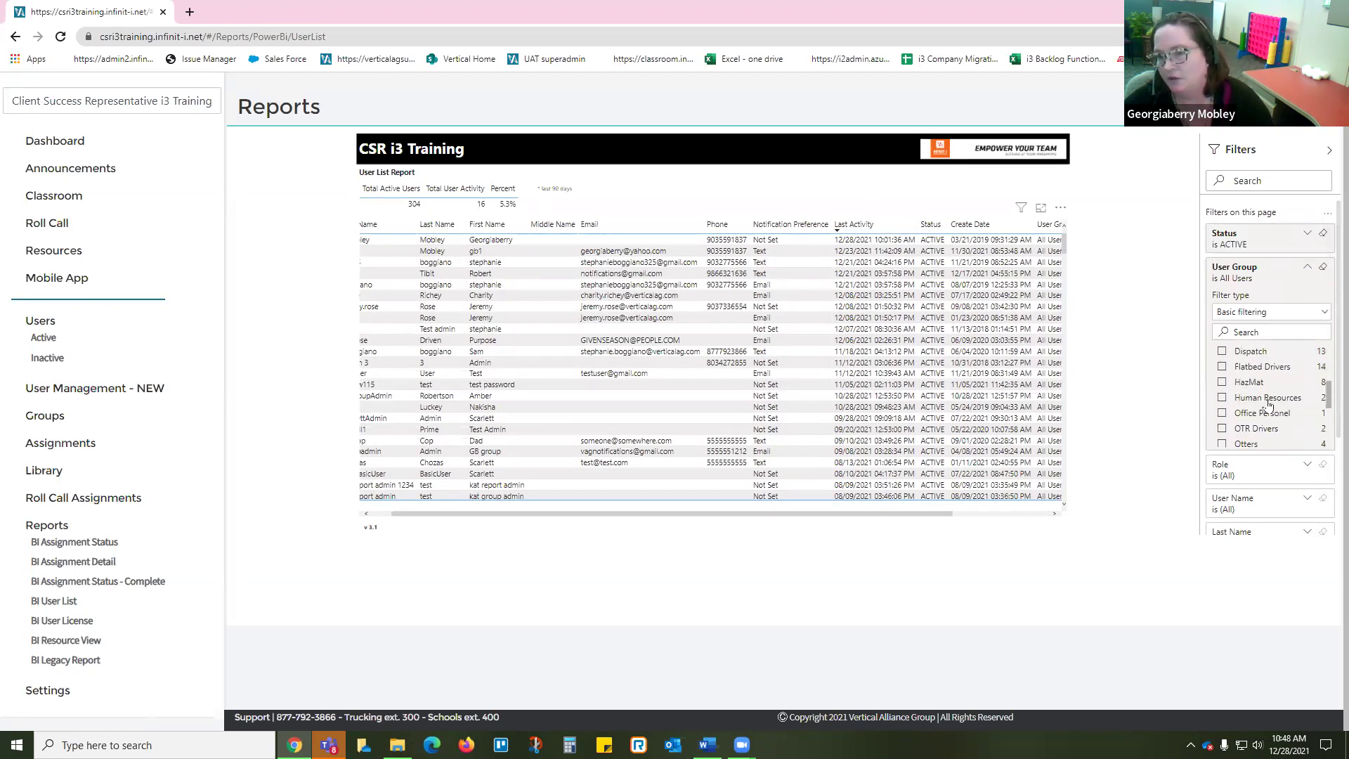
{"action": "scroll", "coordinate": [1267, 432], "scroll_direction": "up", "scroll_amount": 5}
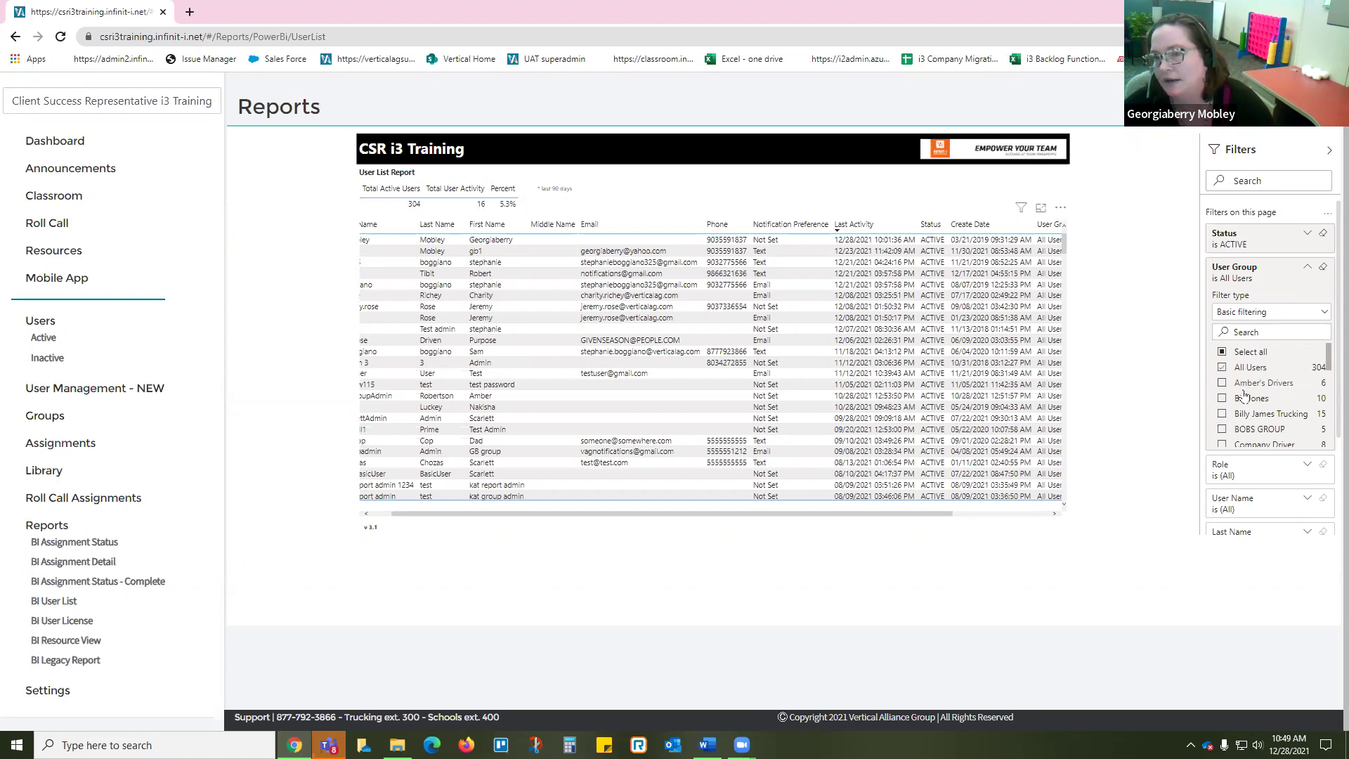
{"action": "left_click", "coordinate": [1222, 444]}
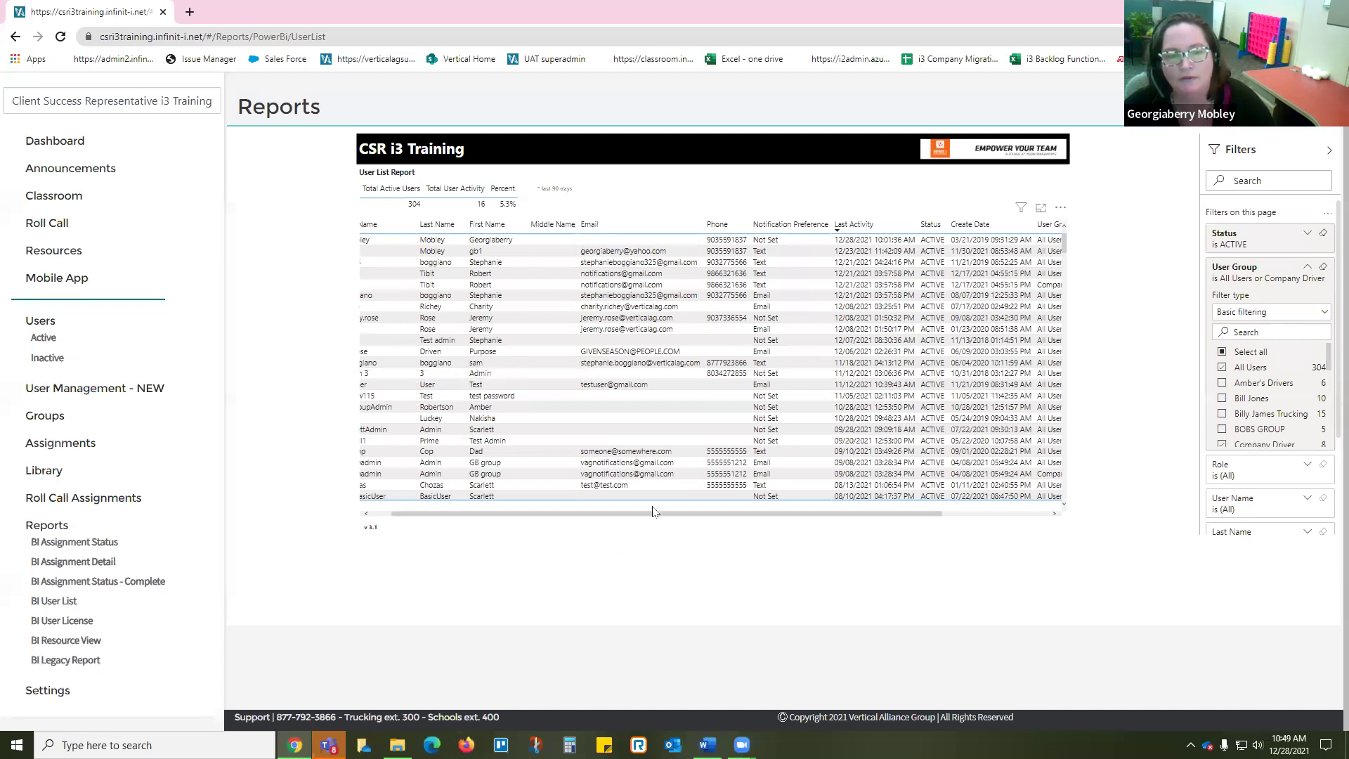
{"action": "left_click_drag", "start_coordinate": [653, 511], "coordinate": [573, 516]}
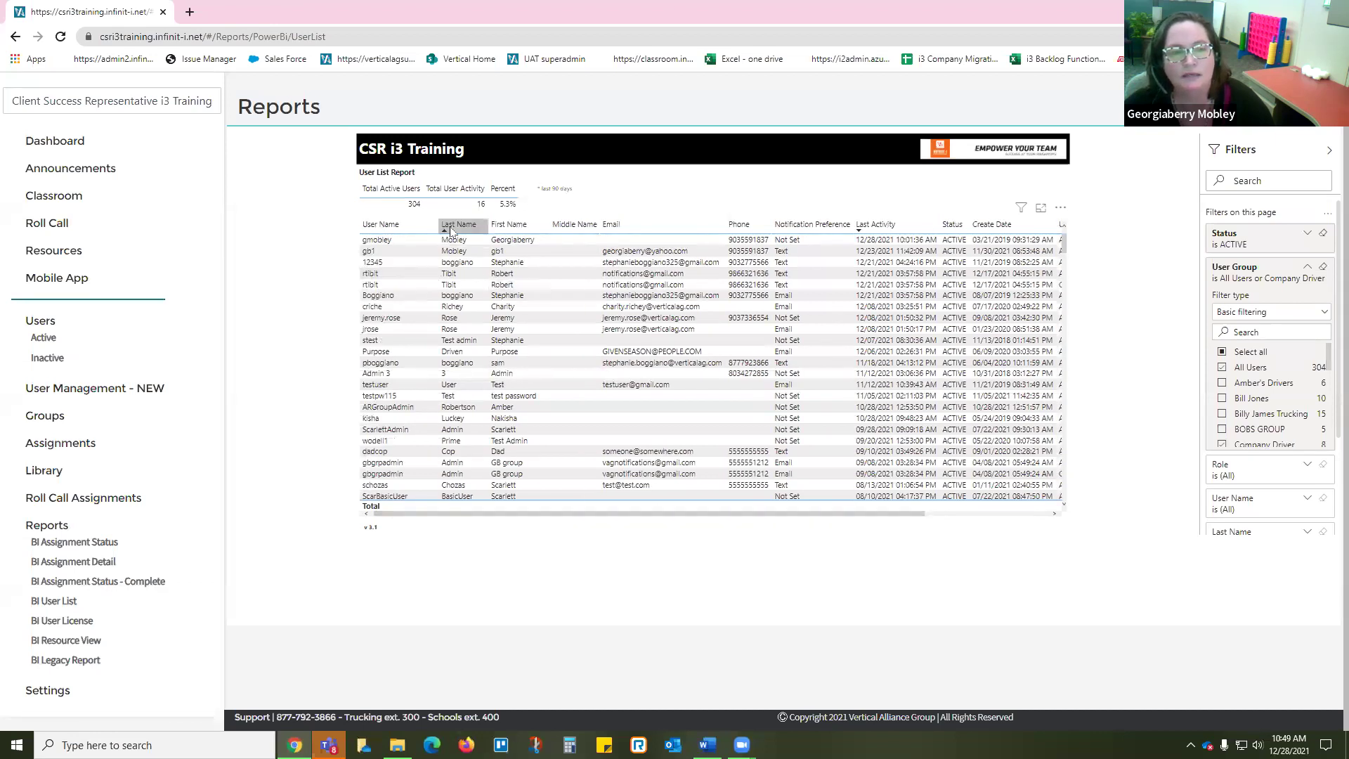
{"action": "left_click_drag", "start_coordinate": [870, 517], "coordinate": [953, 517]}
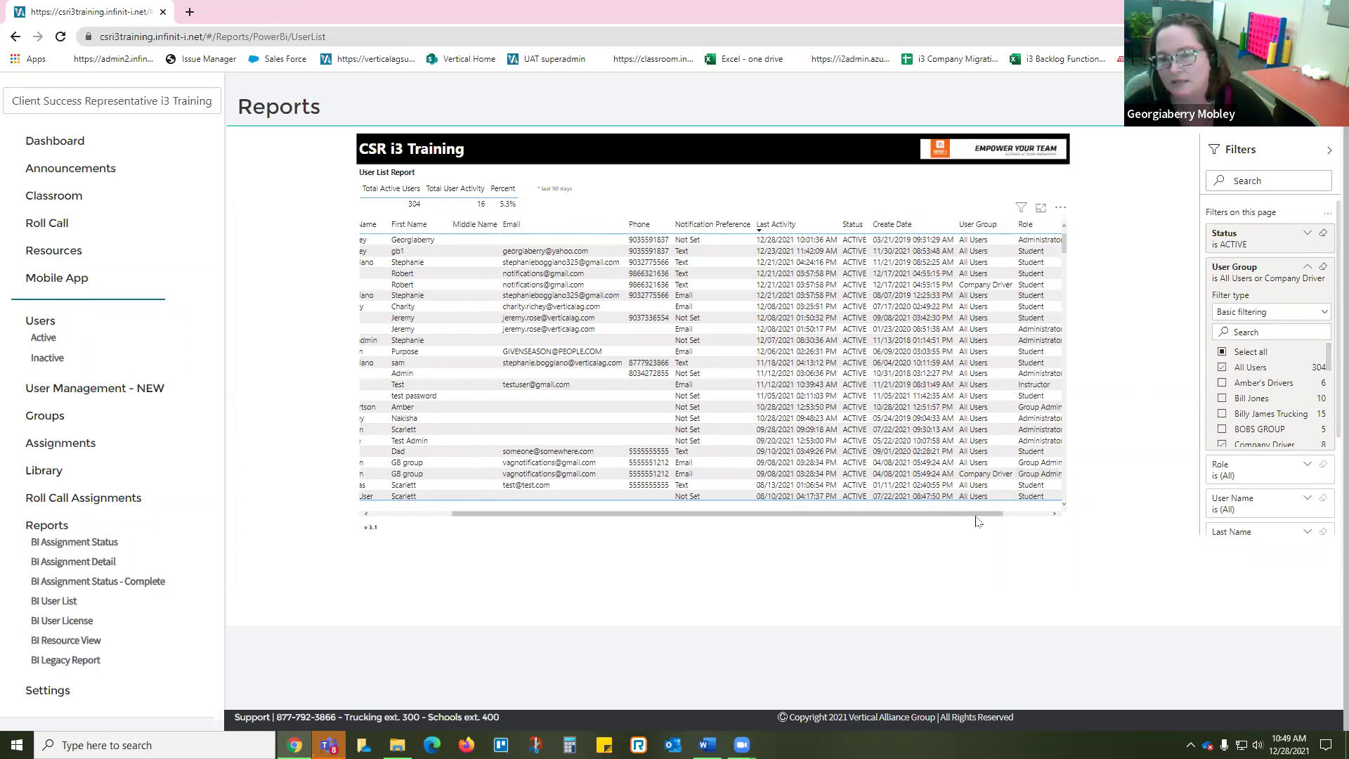
{"action": "left_click_drag", "start_coordinate": [975, 520], "coordinate": [828, 518]}
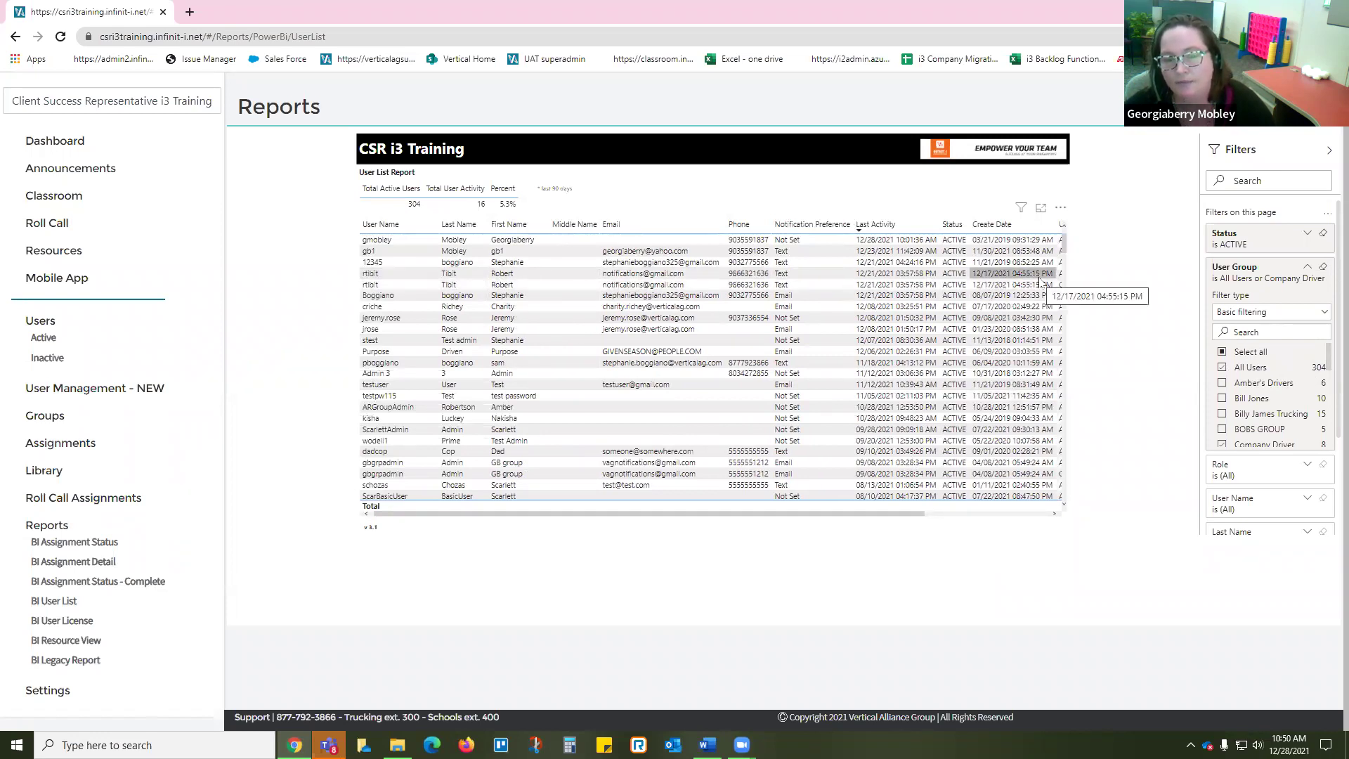
{"action": "left_click_drag", "start_coordinate": [896, 517], "coordinate": [1012, 516]}
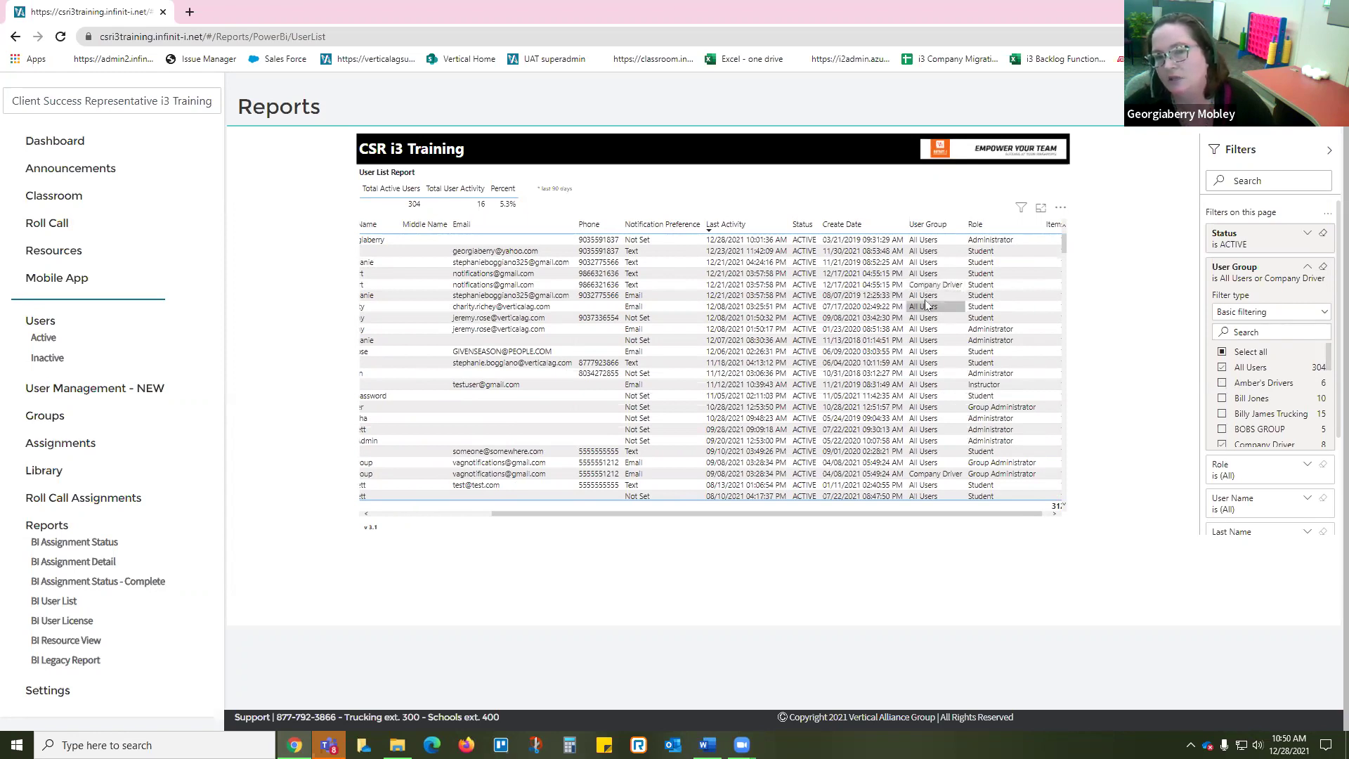
{"action": "left_click_drag", "start_coordinate": [921, 518], "coordinate": [836, 517]}
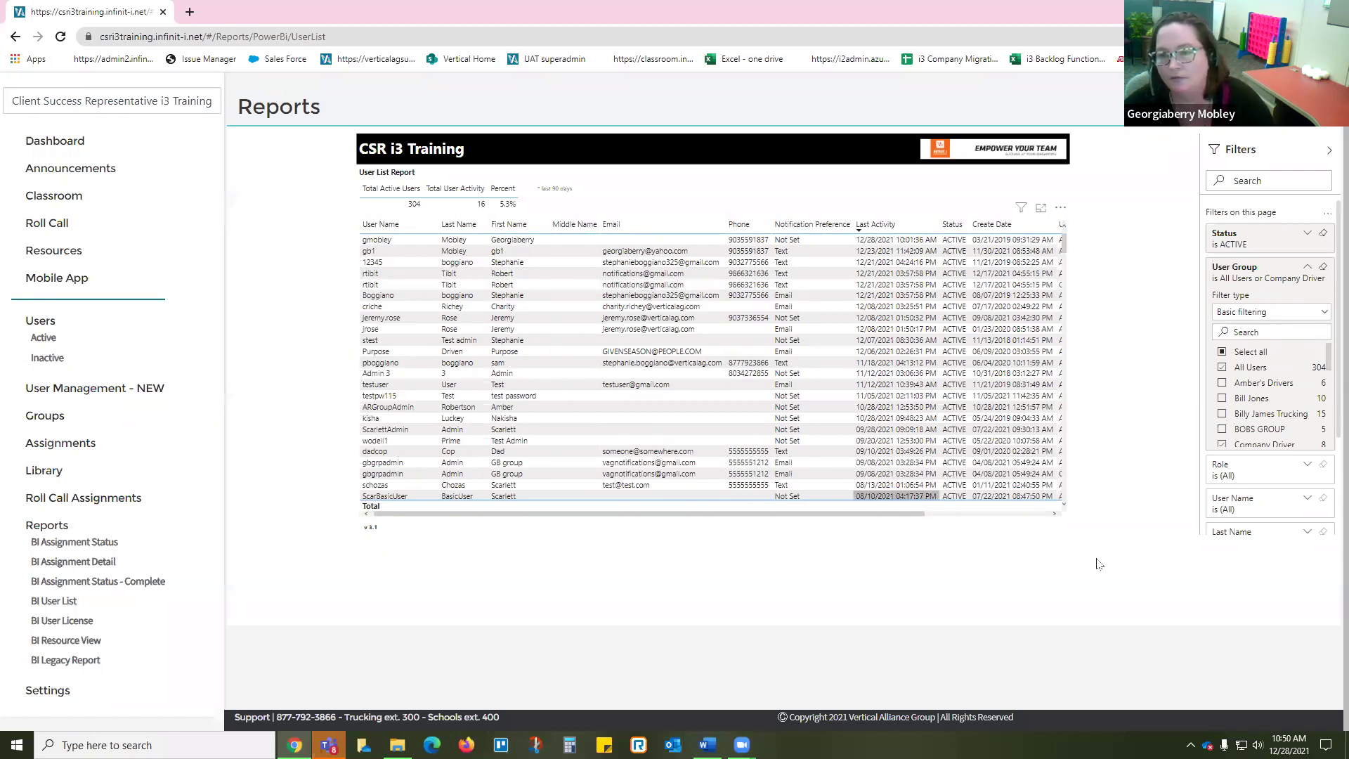
Step: Untick All Users so the User Group filter keeps only Company Driver, showing 8 users
{"action": "left_click", "coordinate": [1223, 366]}
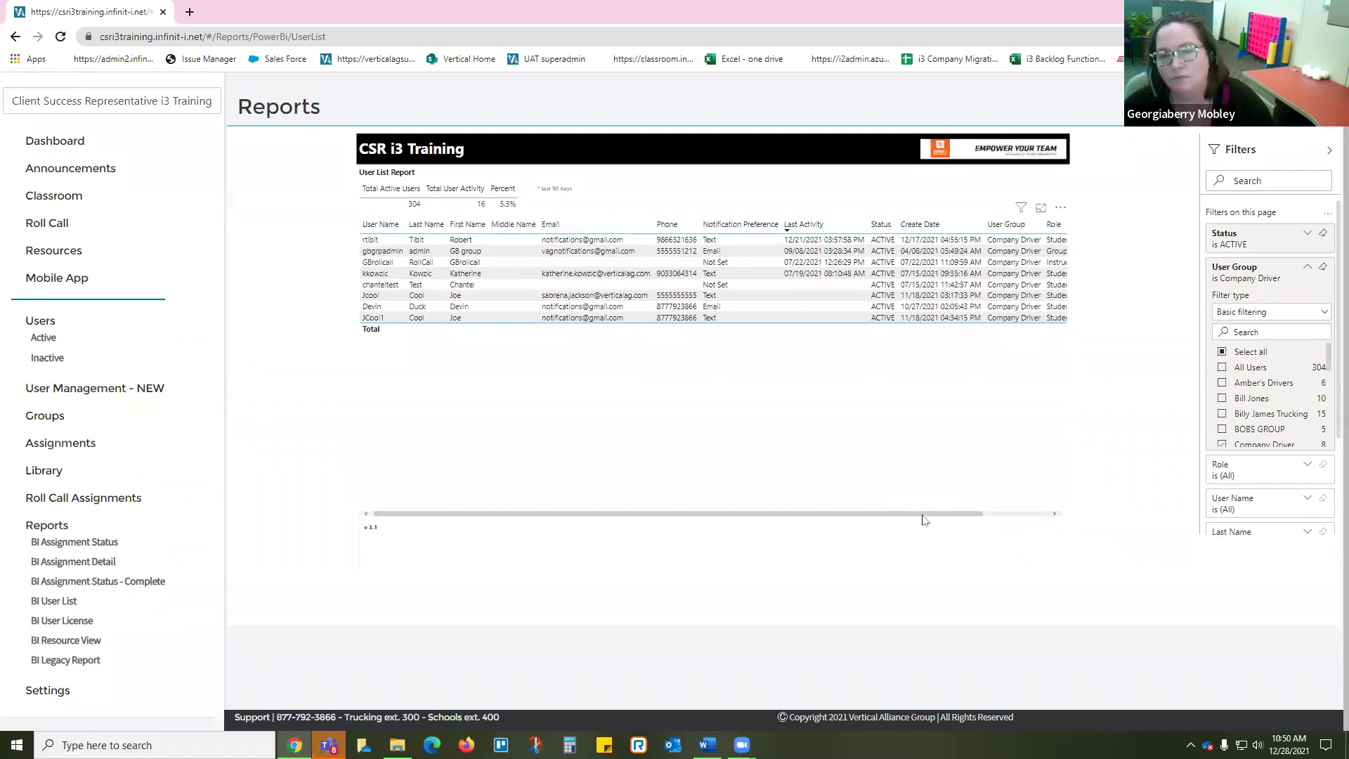
{"action": "left_click_drag", "start_coordinate": [924, 515], "coordinate": [1012, 515]}
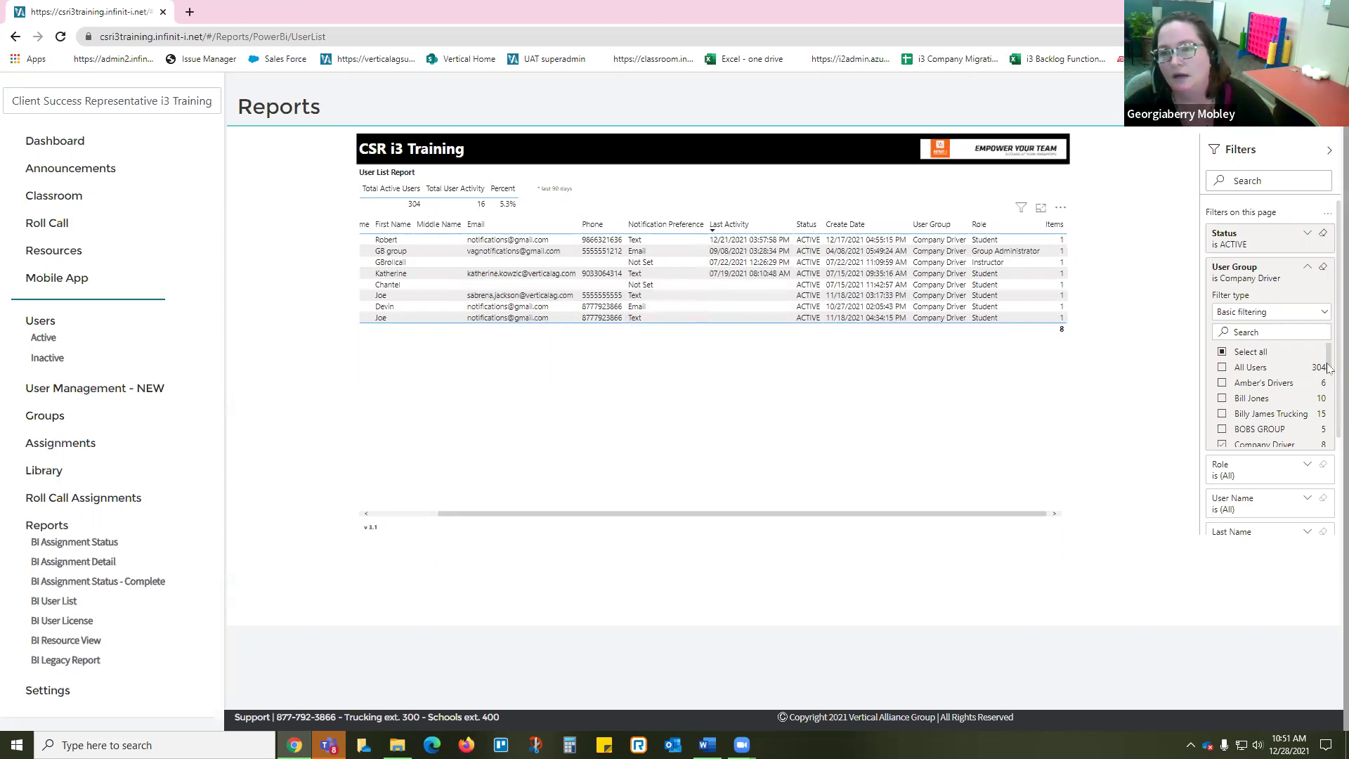
Step: Reset the User Group filter to All Users only and expand the Role filter options
{"action": "left_click", "coordinate": [1222, 352]}
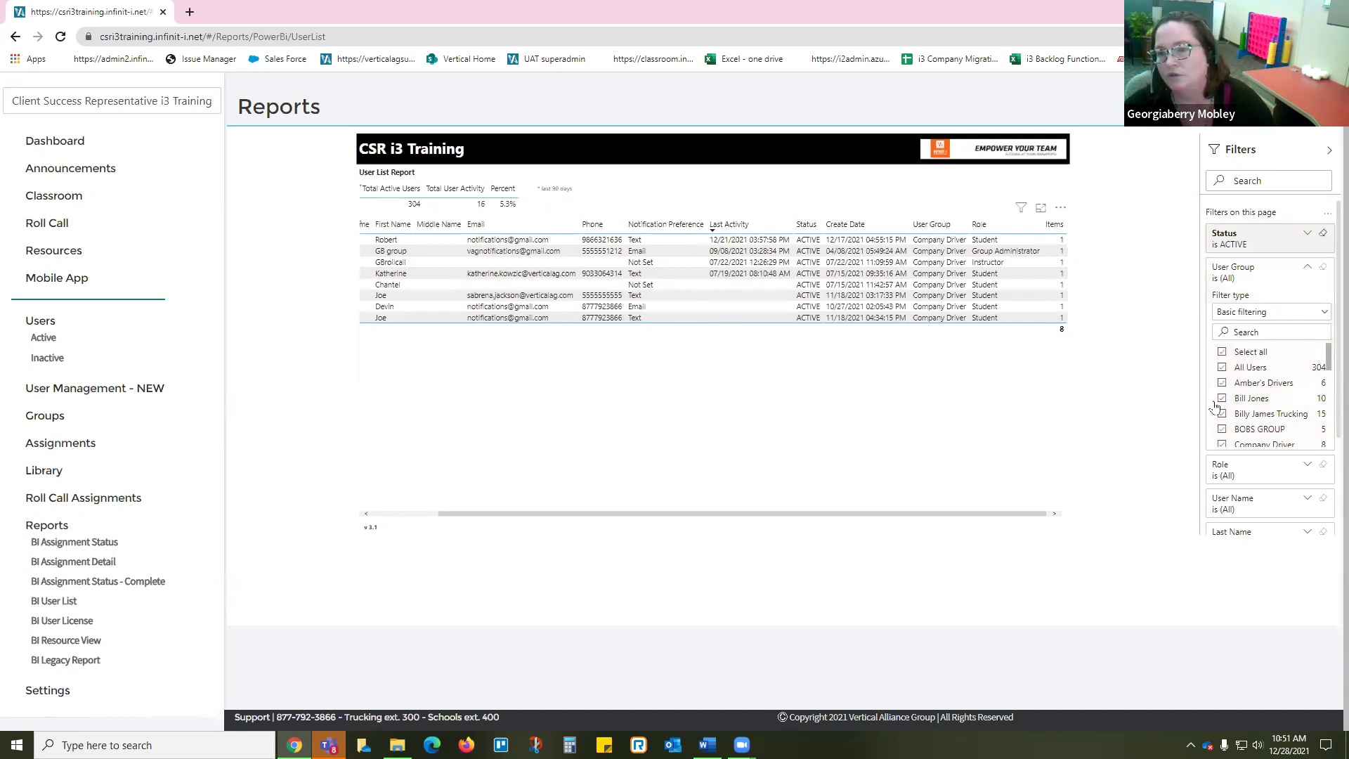
{"action": "left_click", "coordinate": [1222, 352]}
{"action": "left_click", "coordinate": [1222, 367]}
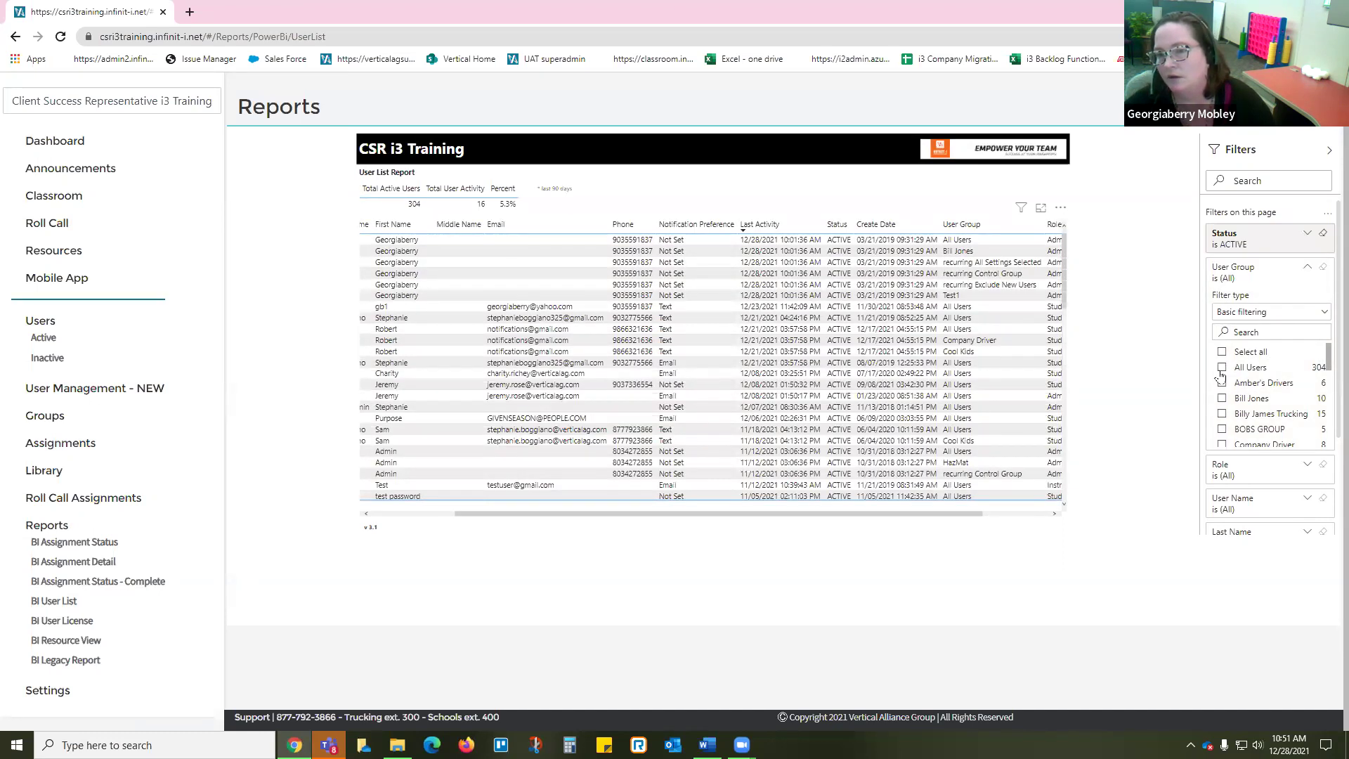
{"action": "left_click", "coordinate": [1307, 464]}
Step: Filter the user list to the Administrator role, then switch to the BI Assignment Status report
{"action": "scroll", "coordinate": [1253, 471], "scroll_direction": "down", "scroll_amount": 3}
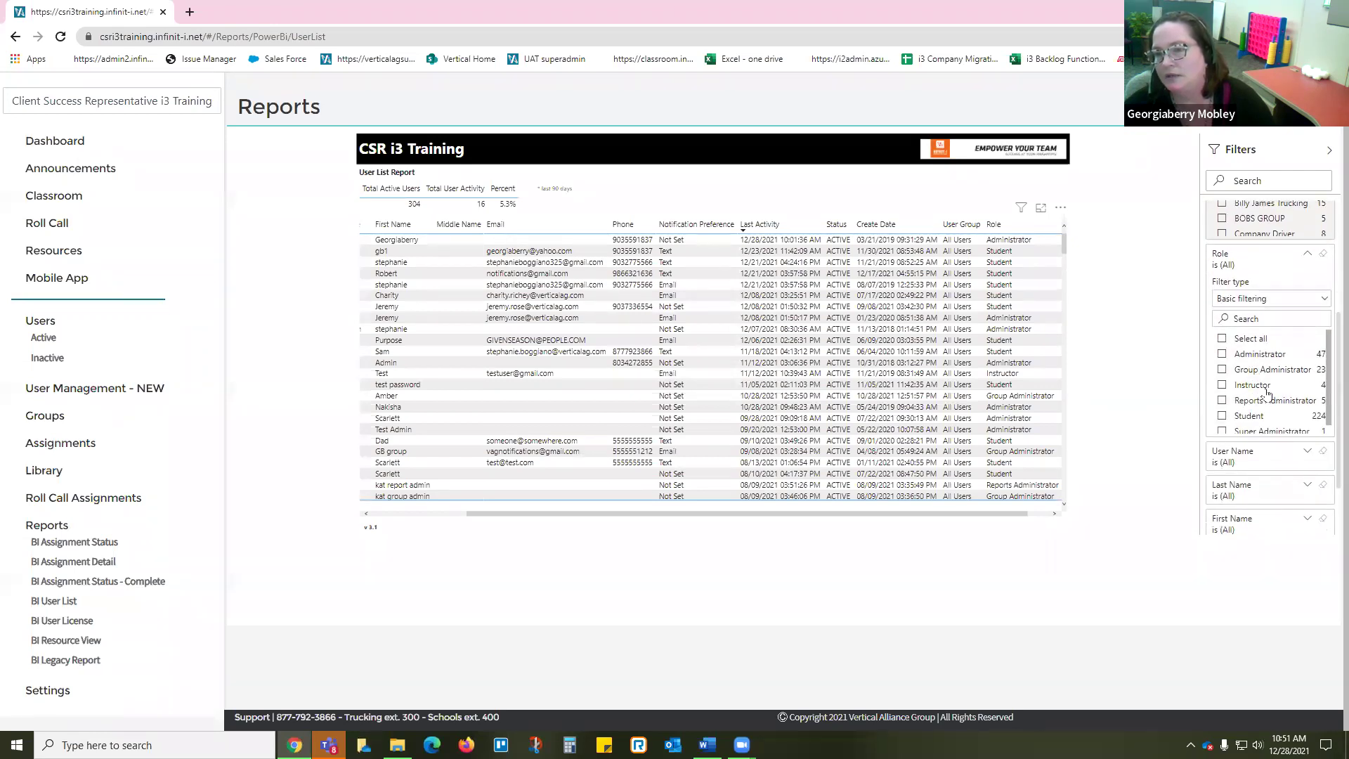
{"action": "left_click", "coordinate": [1222, 355]}
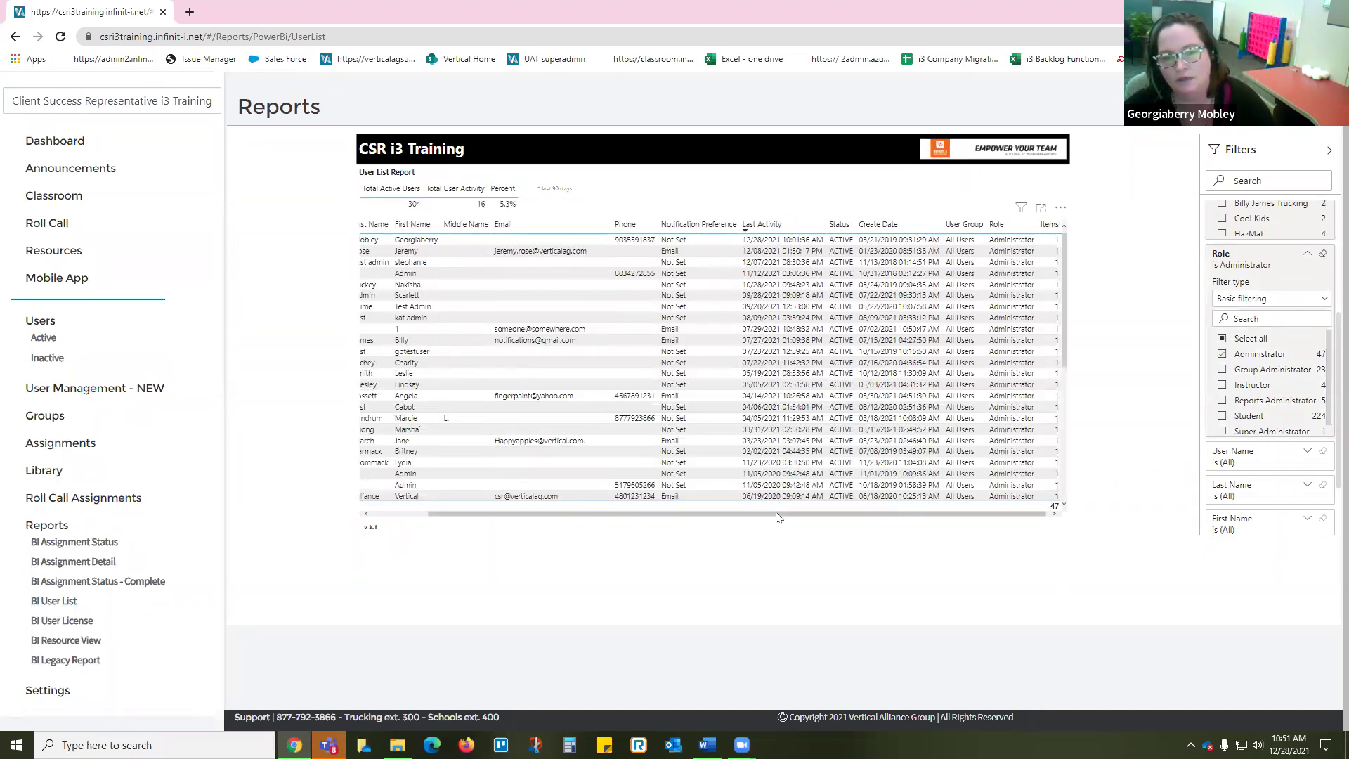
{"action": "left_click_drag", "start_coordinate": [777, 516], "coordinate": [607, 529]}
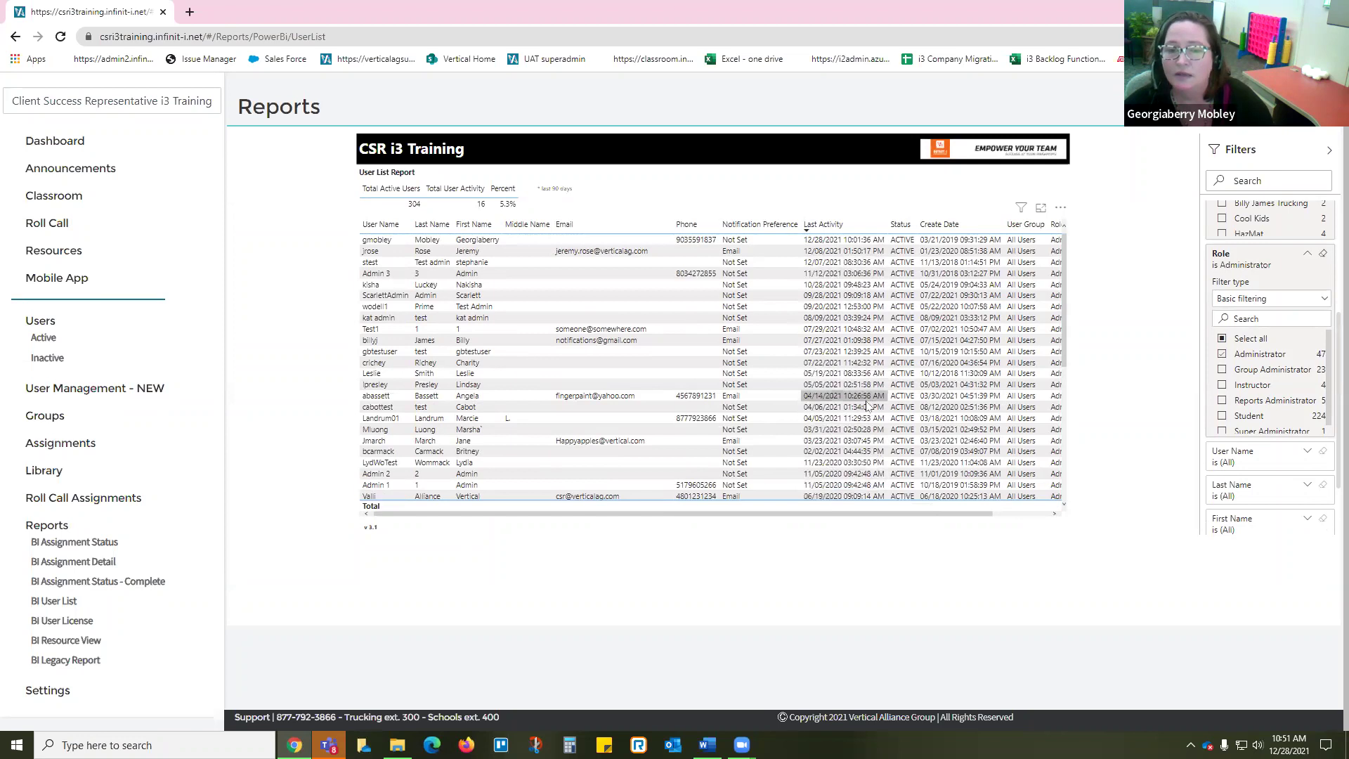
{"action": "left_click", "coordinate": [465, 454]}
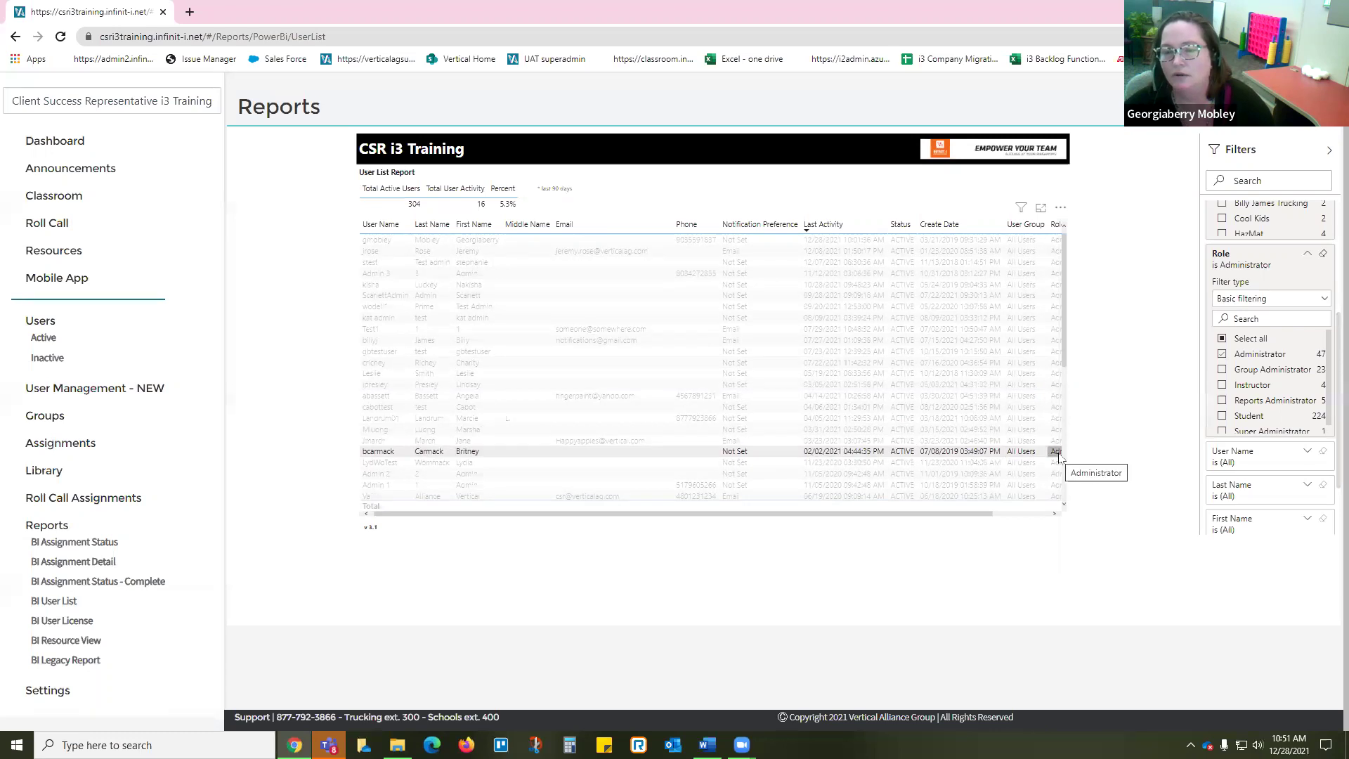
{"action": "scroll", "coordinate": [1277, 422], "scroll_direction": "down", "scroll_amount": 1}
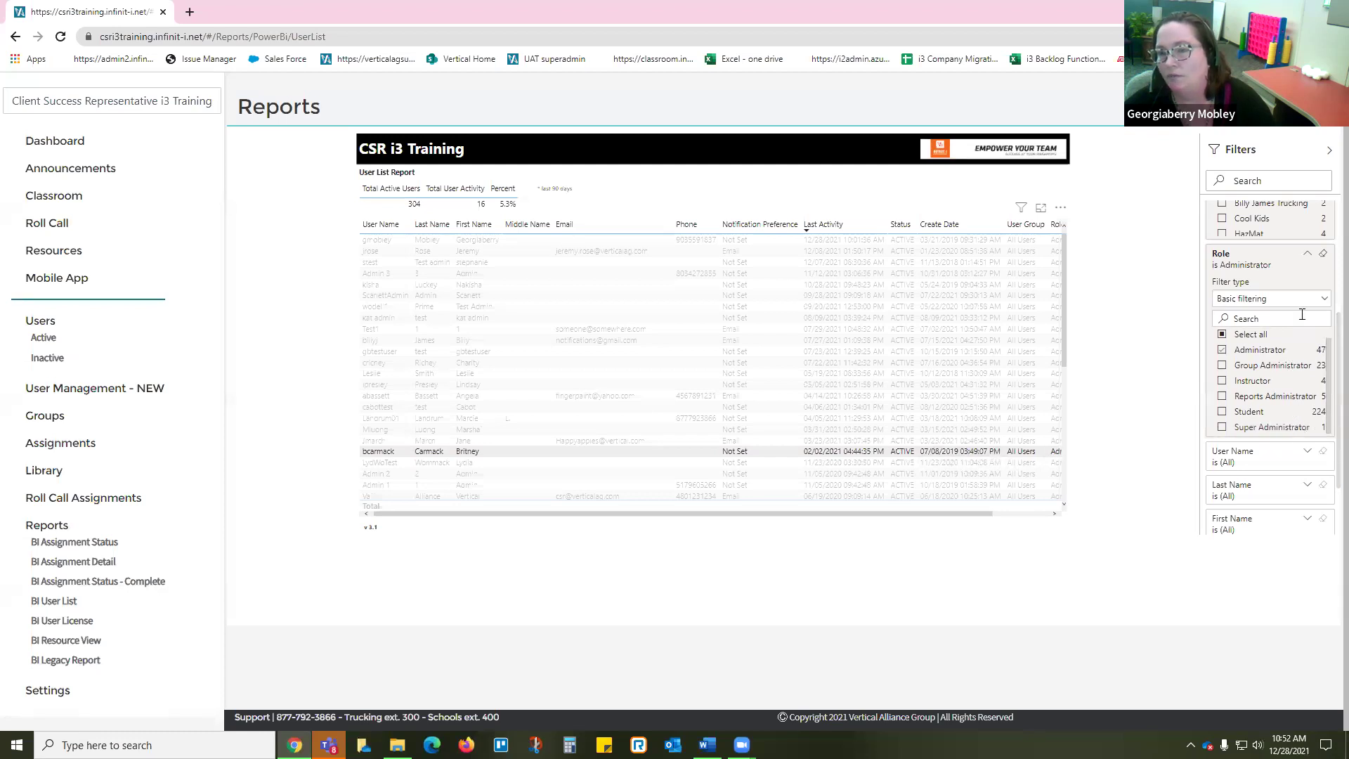
{"action": "left_click", "coordinate": [1307, 253]}
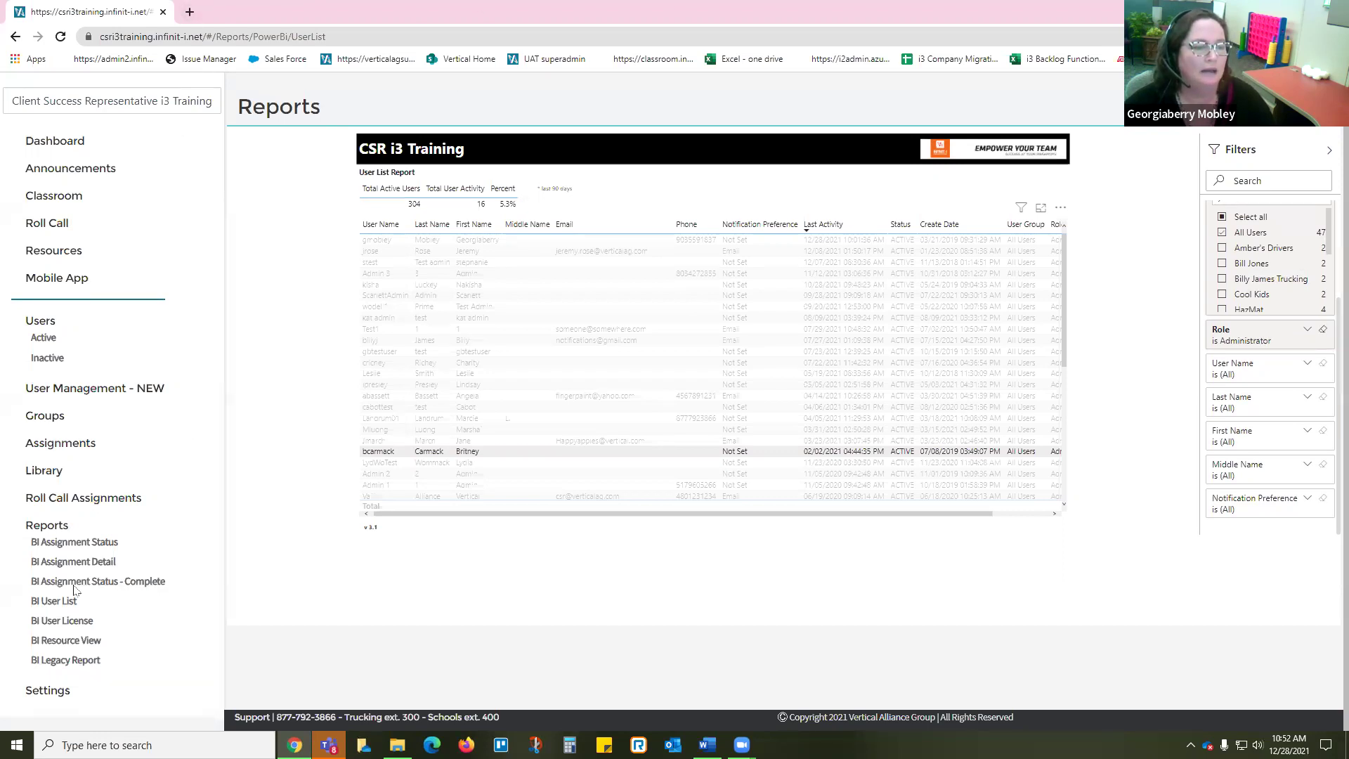
{"action": "left_click", "coordinate": [75, 543]}
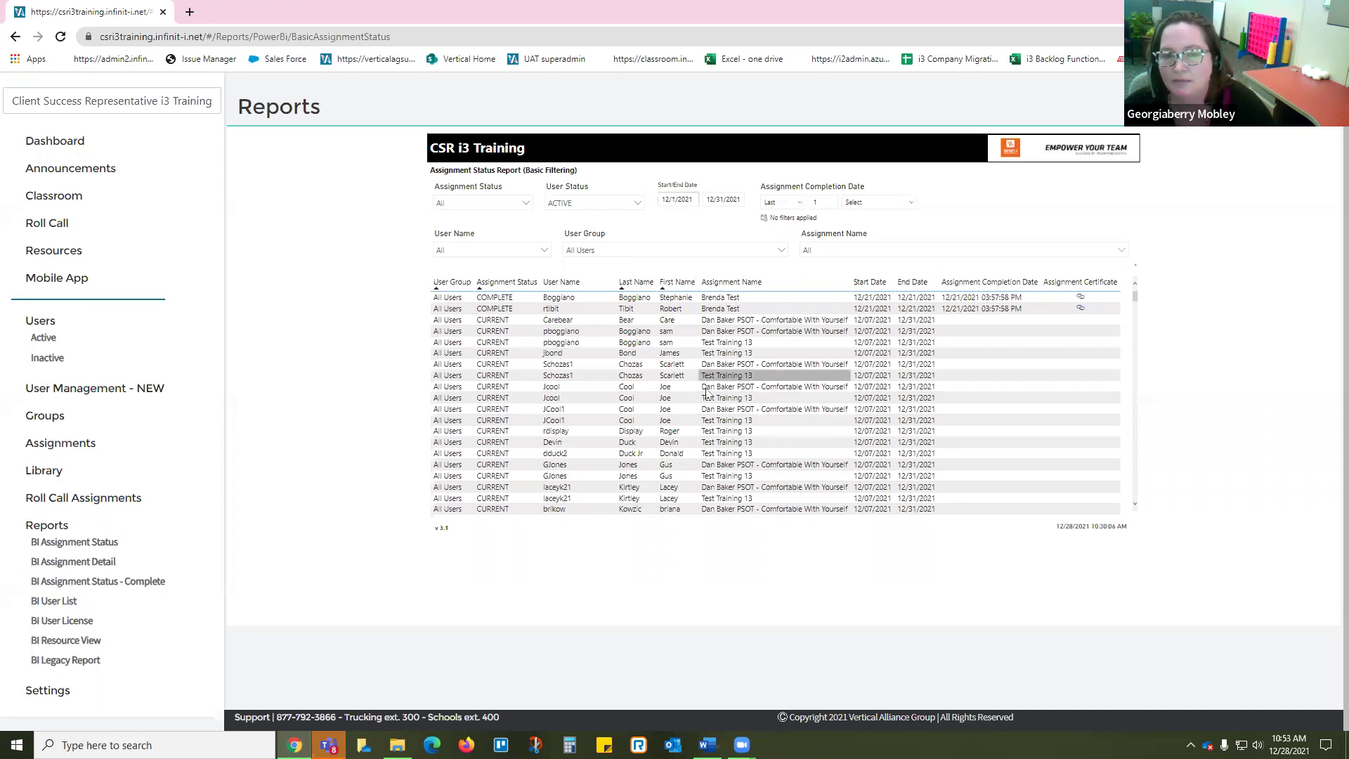
Step: Set the report's date range end date to 1/1/2022 from the calendar
{"action": "left_click", "coordinate": [725, 201]}
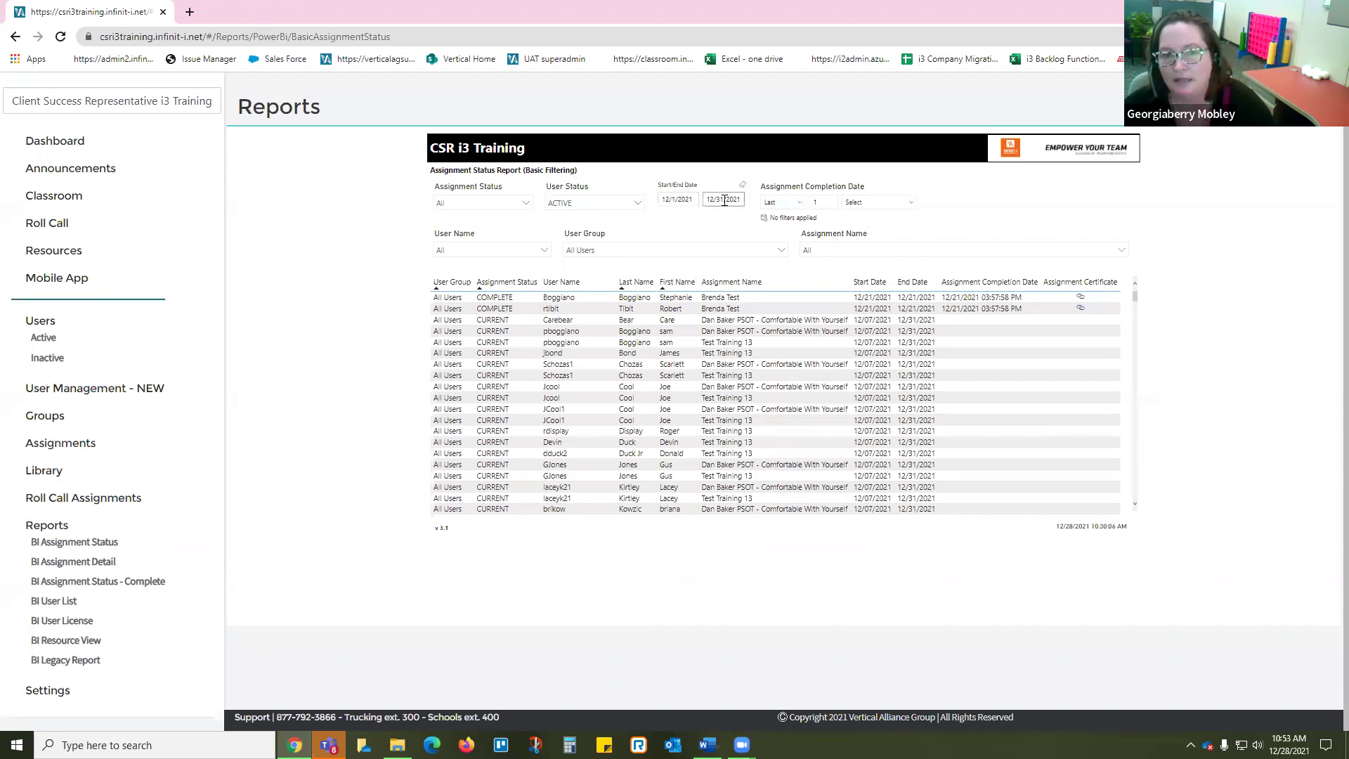
{"action": "left_click", "coordinate": [673, 197]}
{"action": "left_click", "coordinate": [714, 201]}
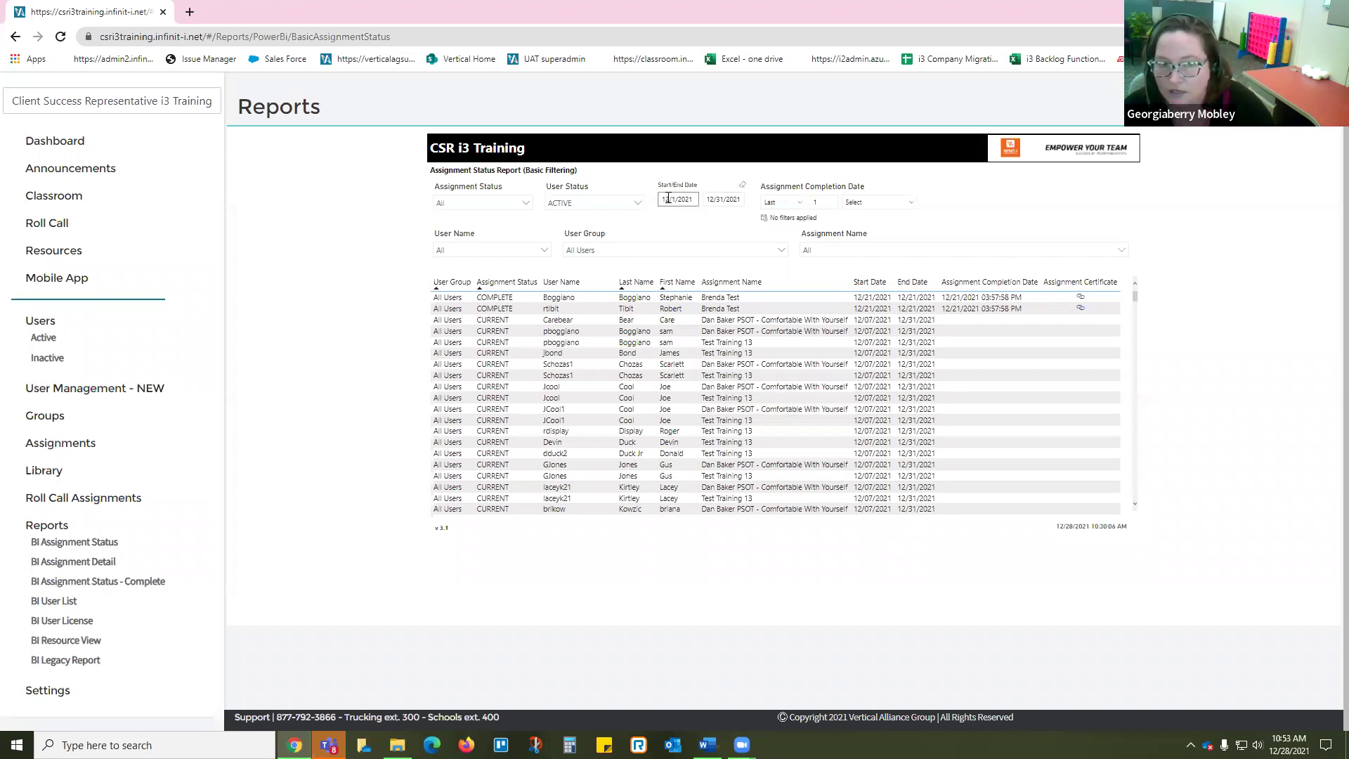
{"action": "left_click", "coordinate": [720, 199]}
{"action": "left_click", "coordinate": [859, 353]}
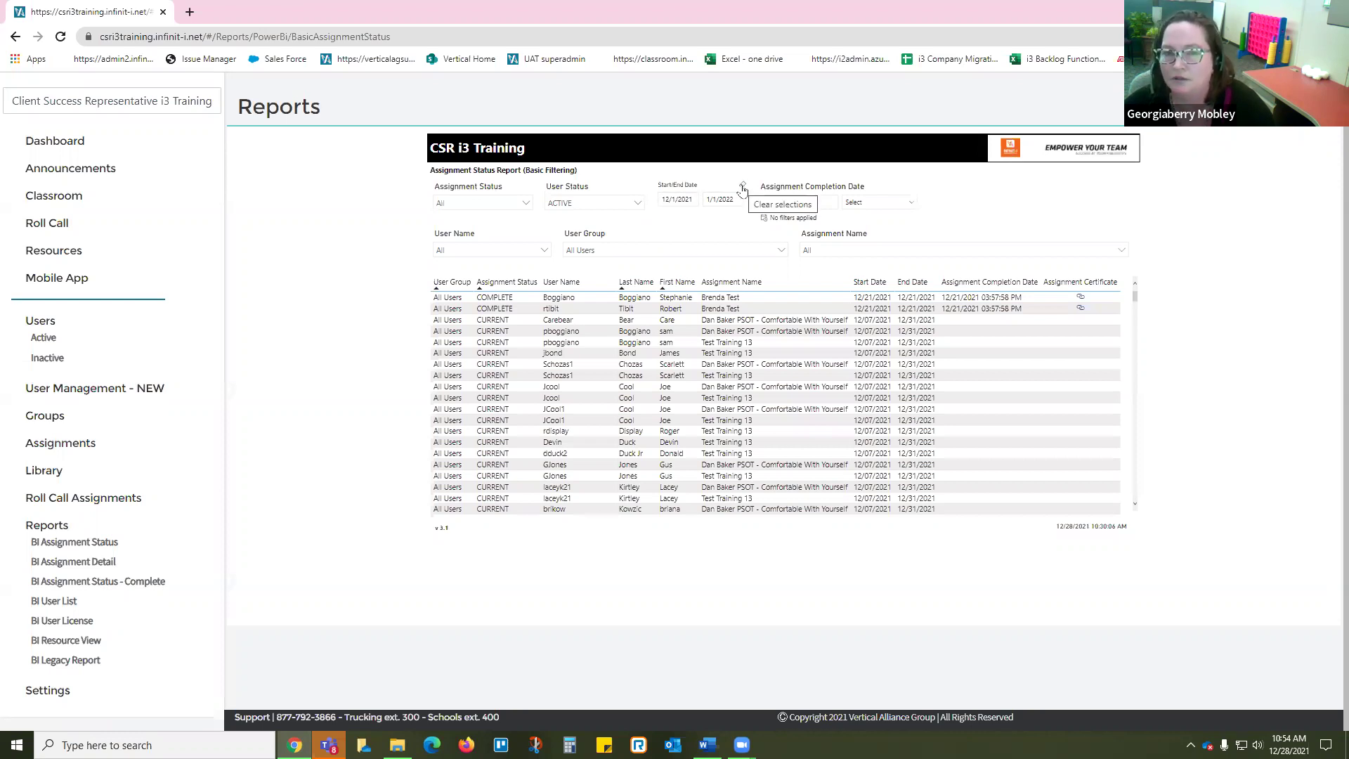
Step: Clear the date range to 1/1/1753–2/24/2030 and sort rows by User Group
{"action": "left_click", "coordinate": [743, 187]}
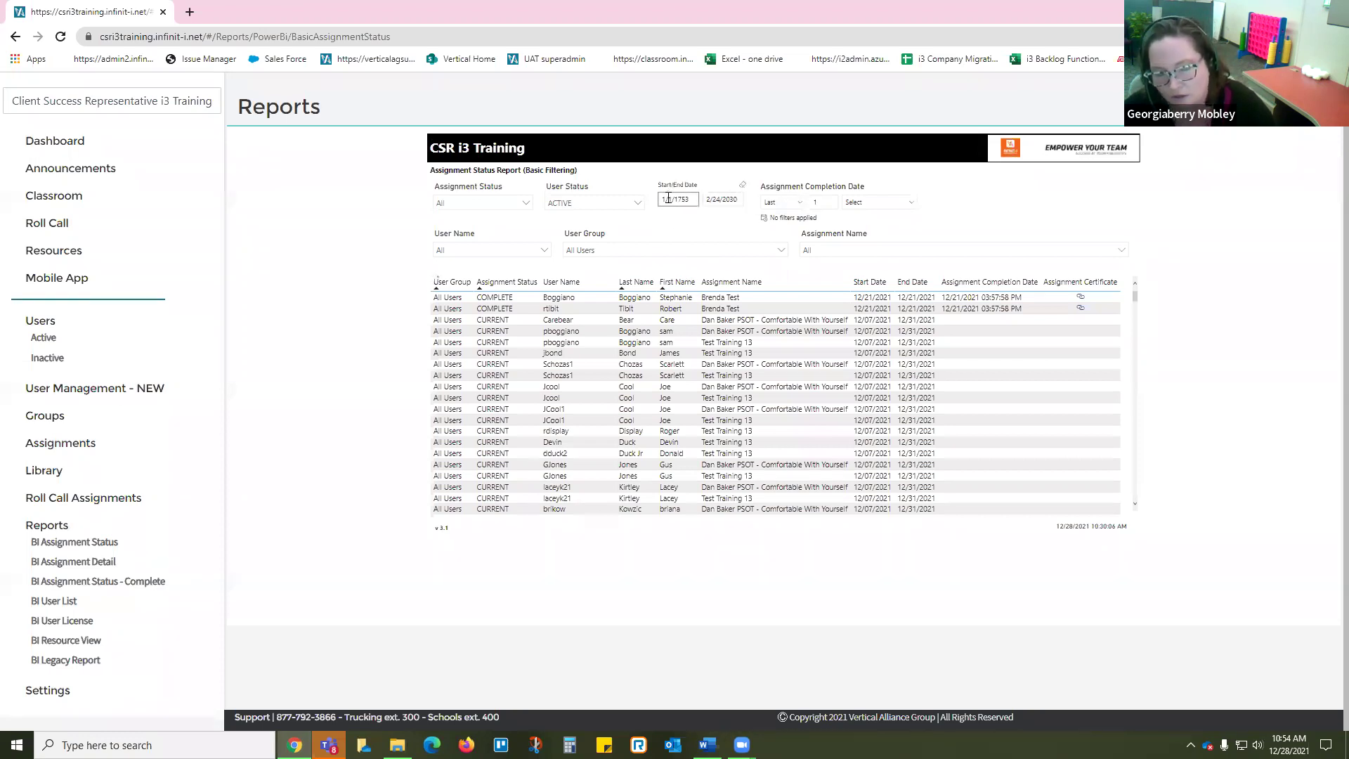
{"action": "left_click", "coordinate": [439, 284]}
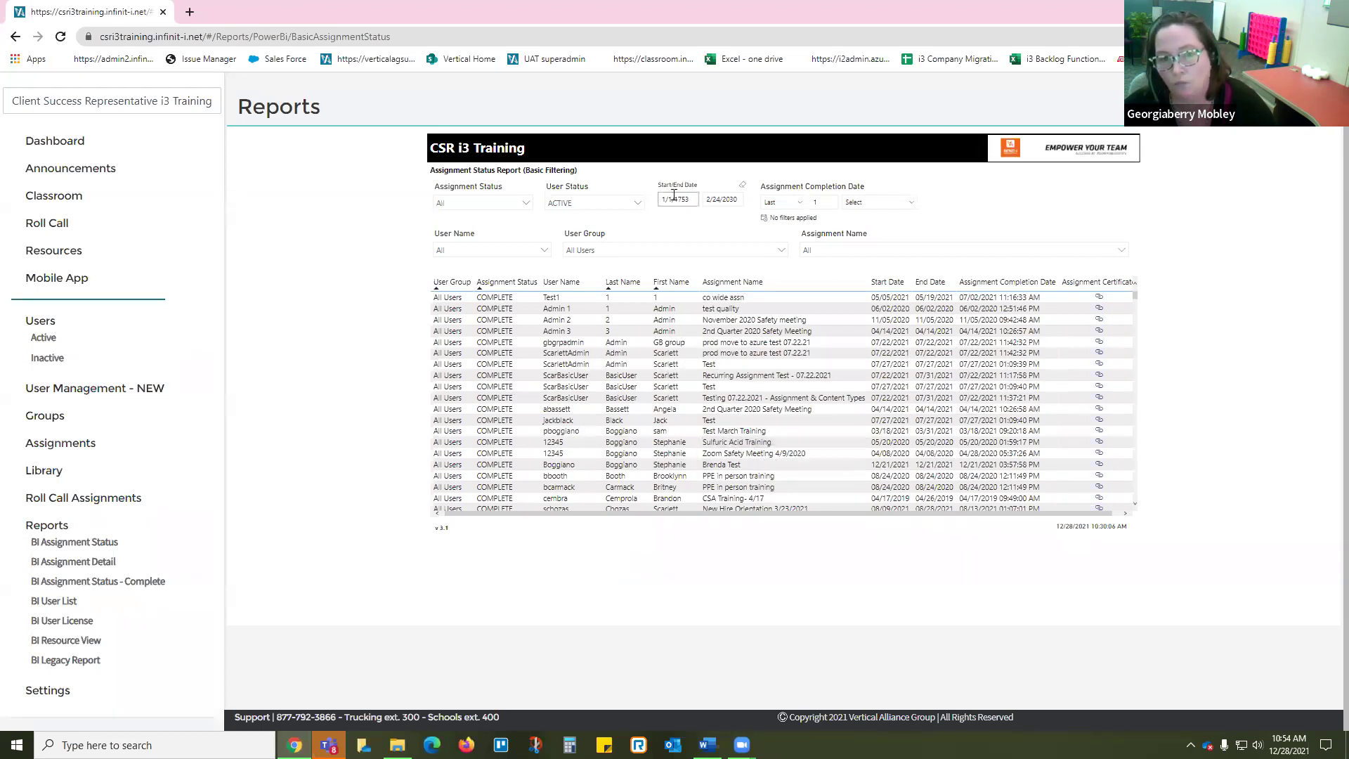
{"action": "left_click", "coordinate": [729, 200]}
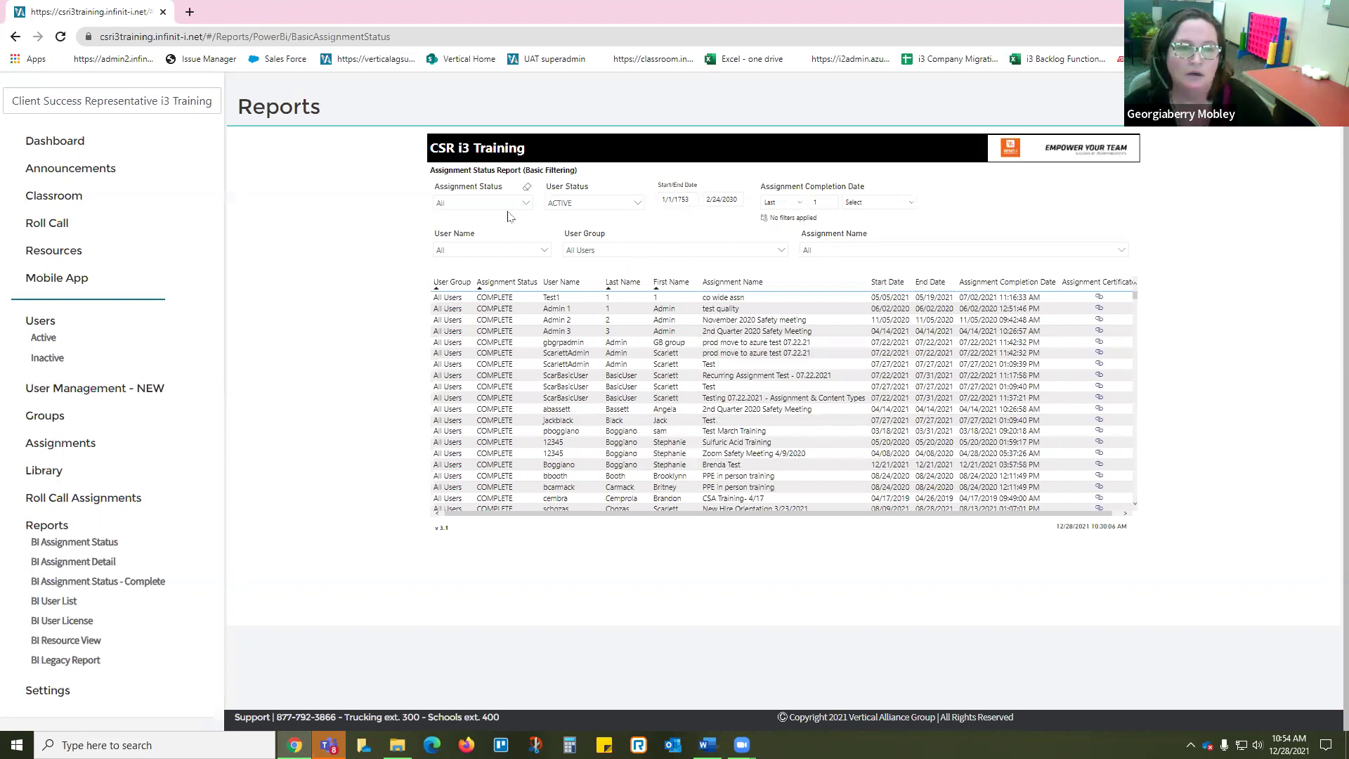
Step: Filter the assignment status report to OVERDUE assignments only
{"action": "left_click", "coordinate": [528, 205]}
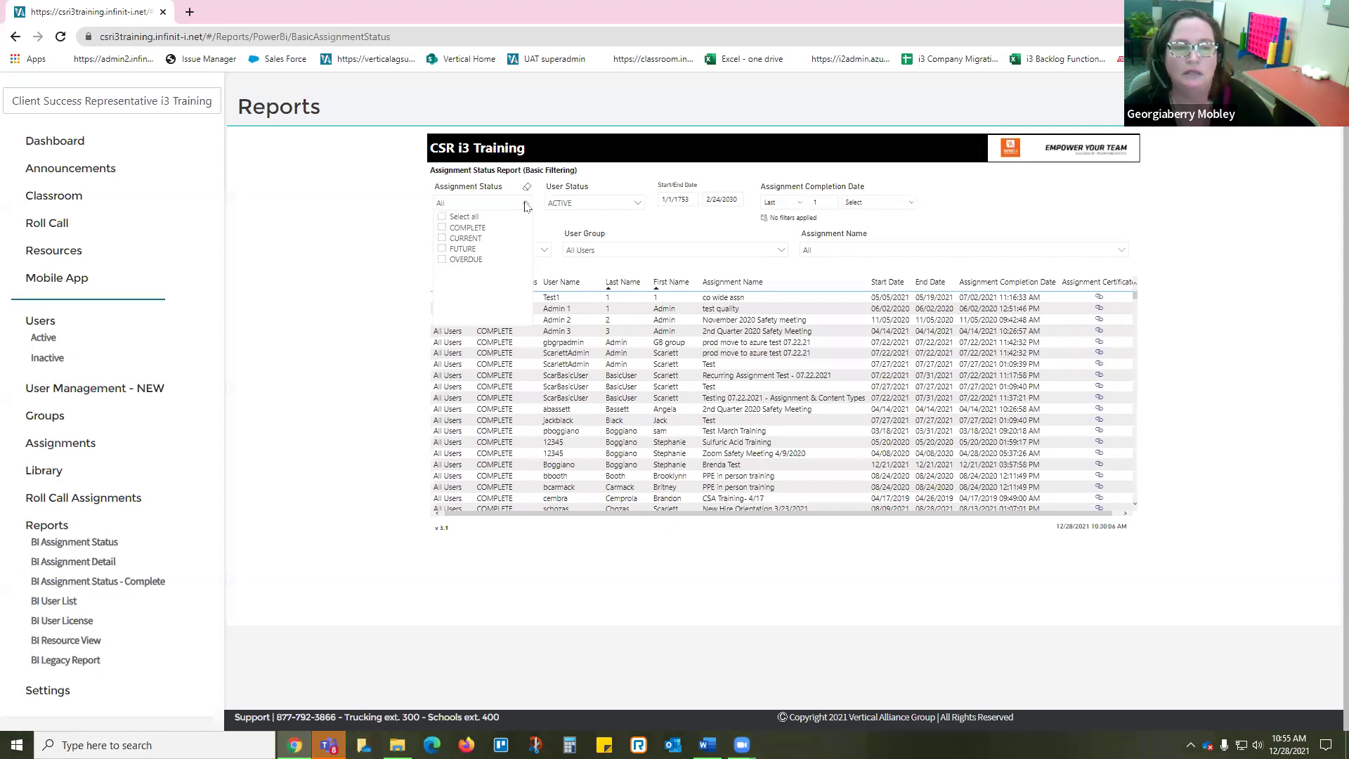
{"action": "left_click", "coordinate": [442, 260]}
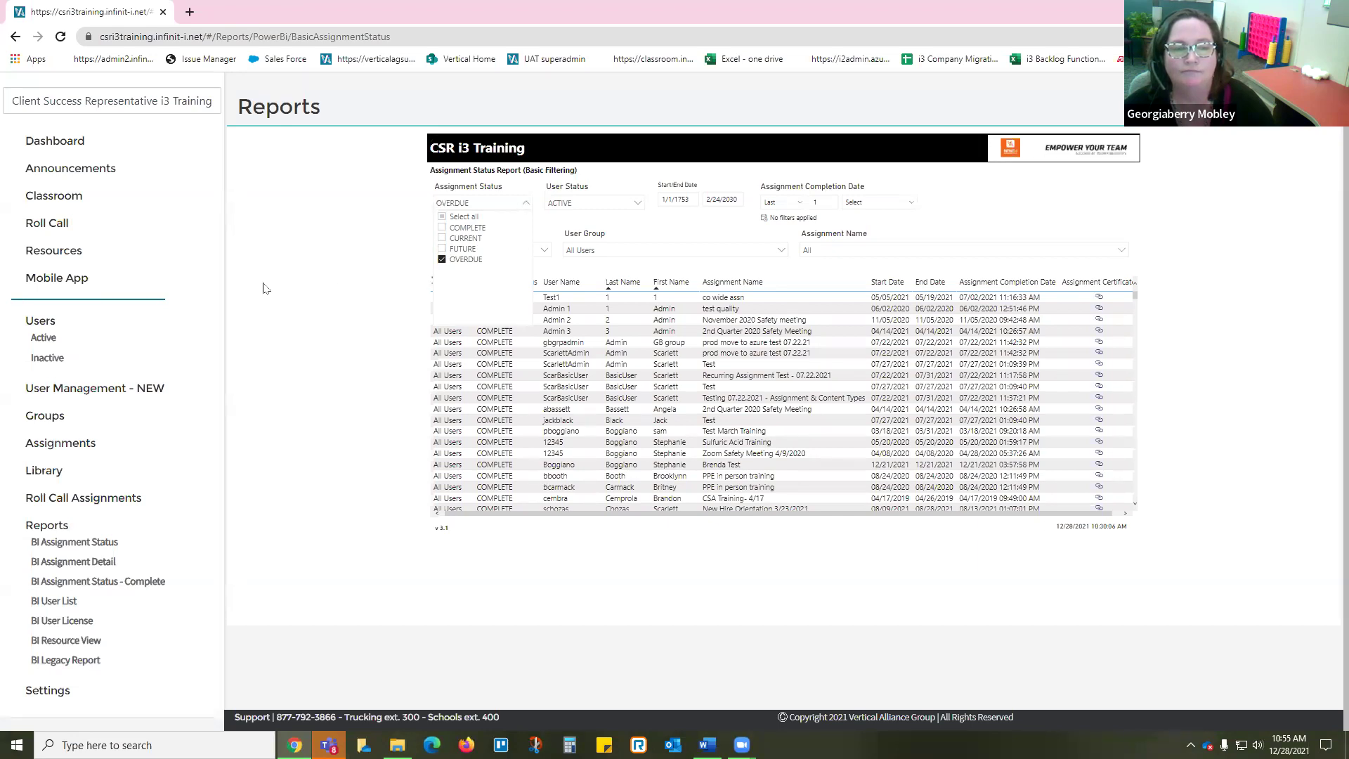
{"action": "left_click", "coordinate": [265, 288]}
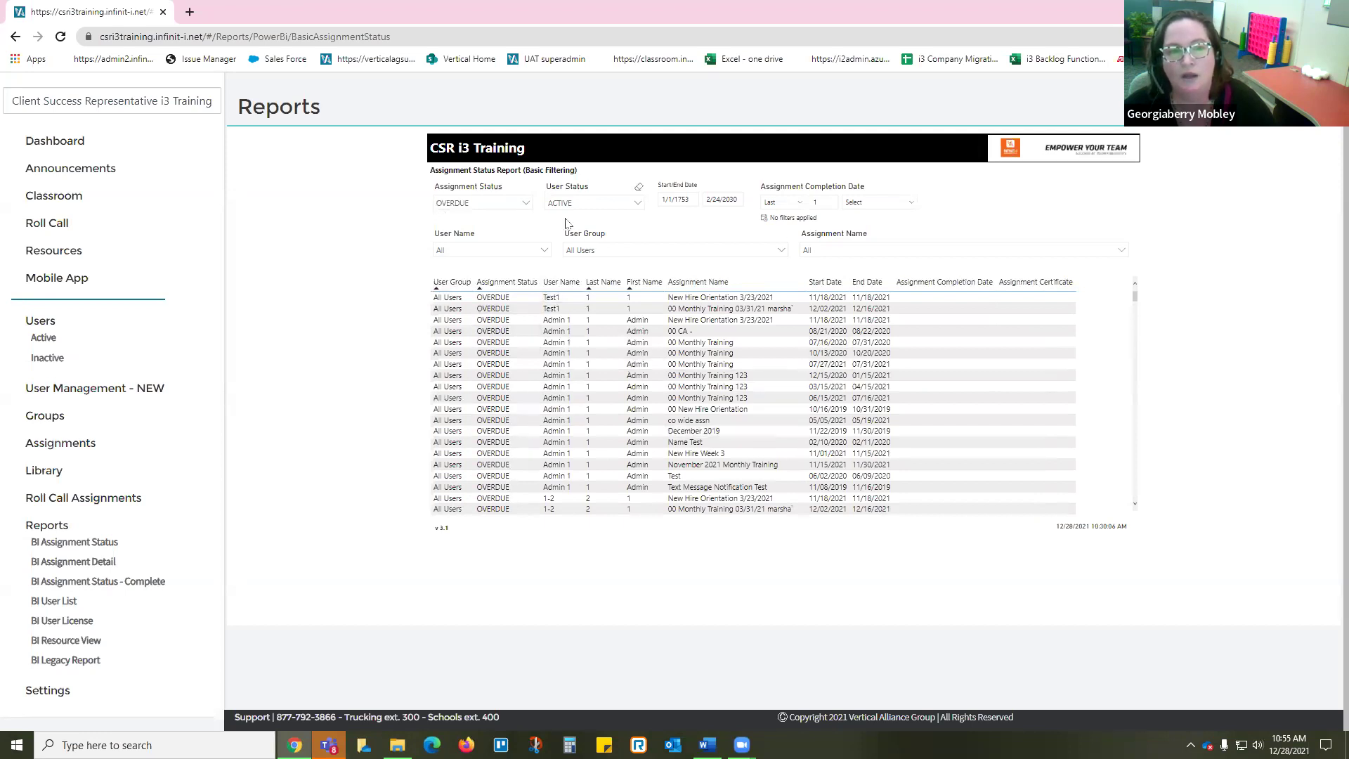
Step: Limit the User Group filter to Company Driver and Company Drivers, removing All Users
{"action": "left_click", "coordinate": [684, 253]}
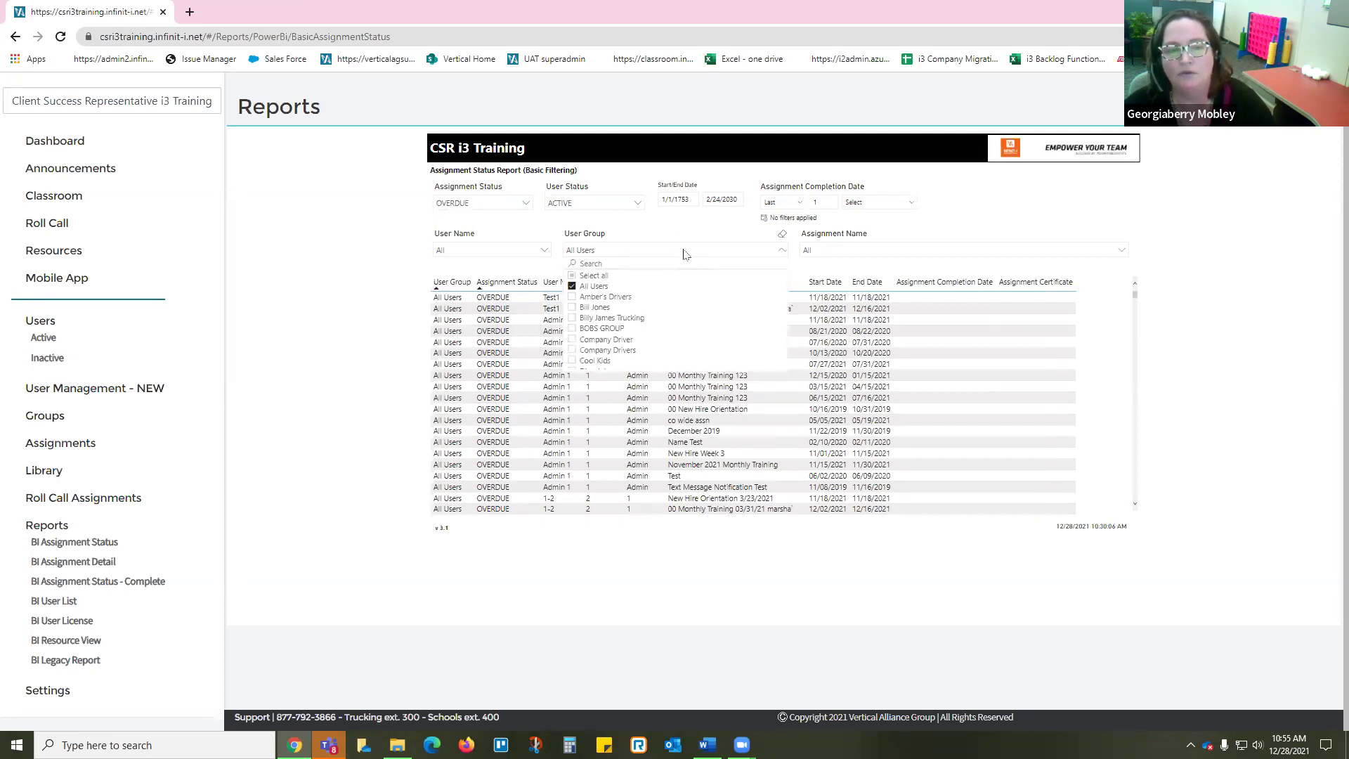
{"action": "left_click", "coordinate": [572, 341]}
{"action": "left_click", "coordinate": [573, 351]}
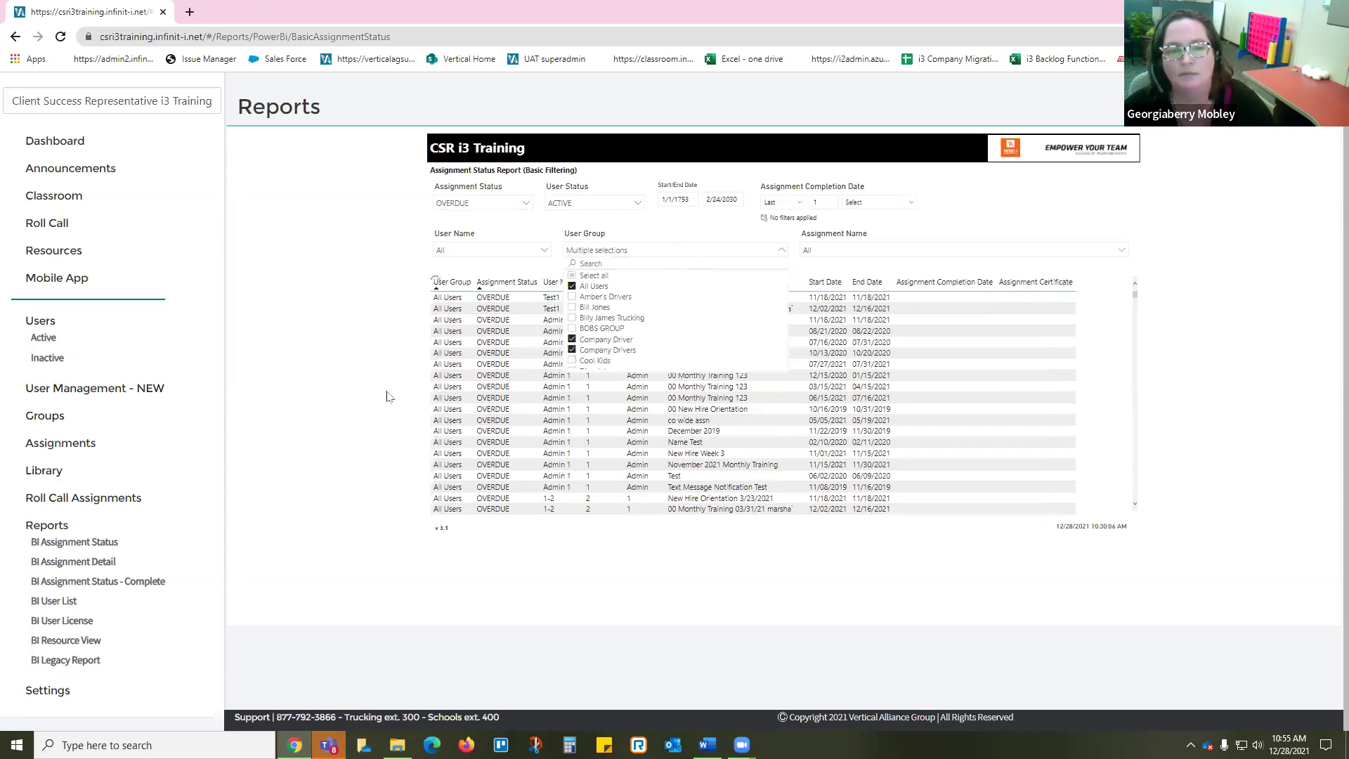
{"action": "left_click", "coordinate": [387, 397]}
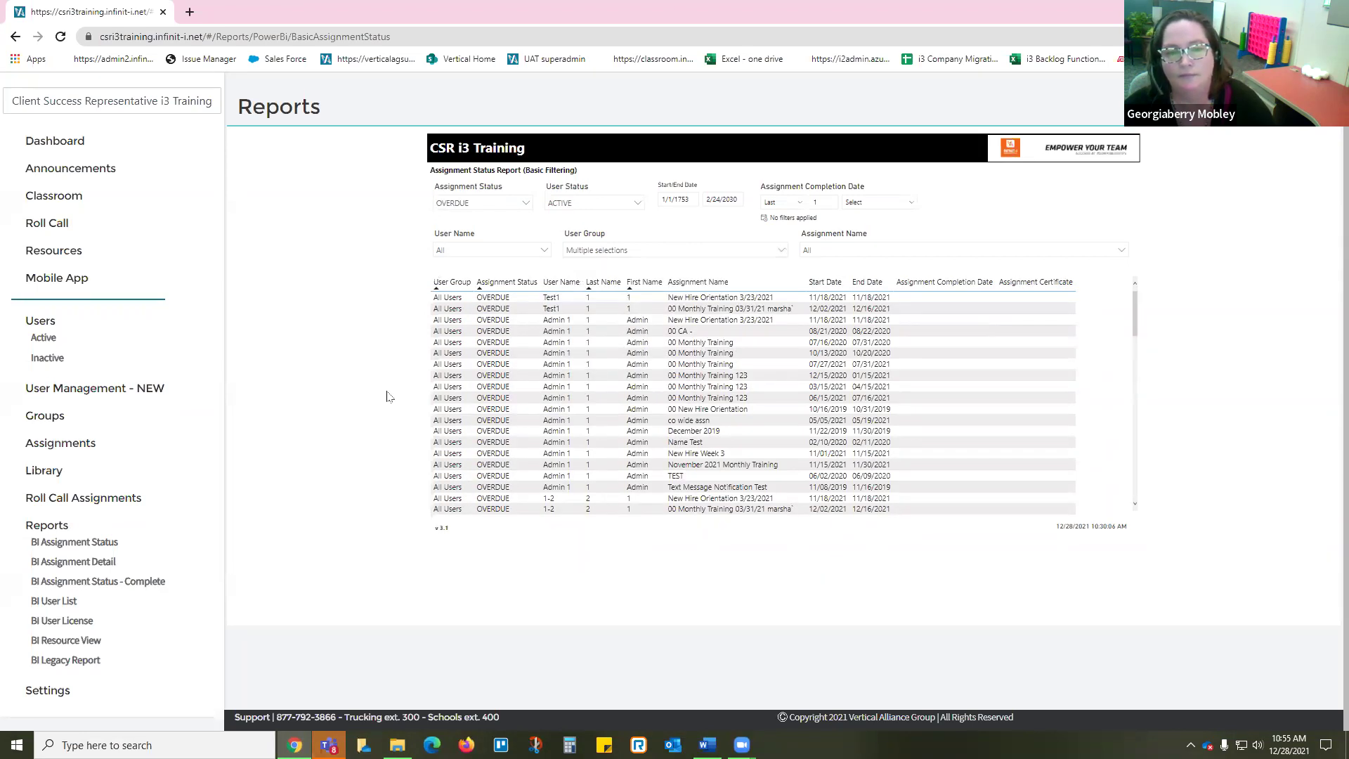
{"action": "scroll", "coordinate": [602, 418], "scroll_direction": "down", "scroll_amount": 3}
{"action": "scroll", "coordinate": [602, 419], "scroll_direction": "up", "scroll_amount": 5}
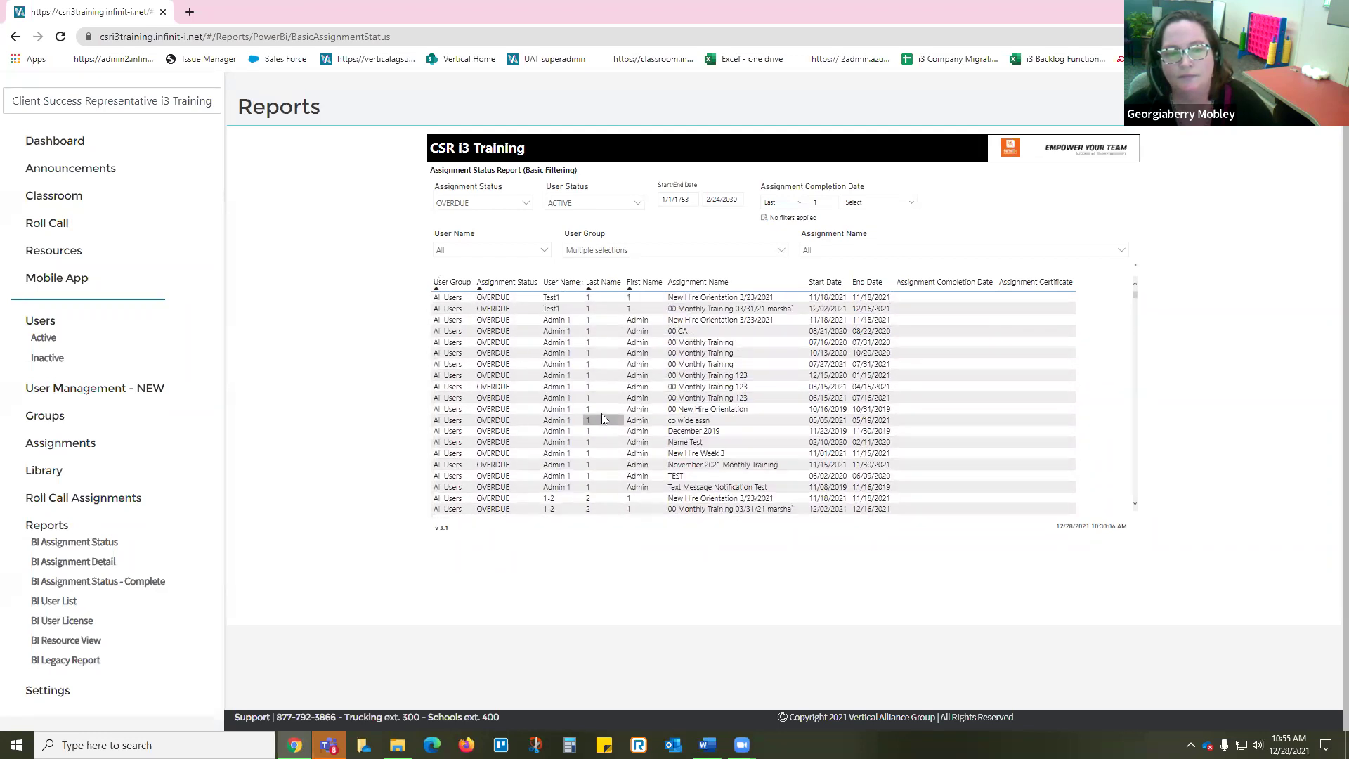
{"action": "left_click", "coordinate": [655, 252]}
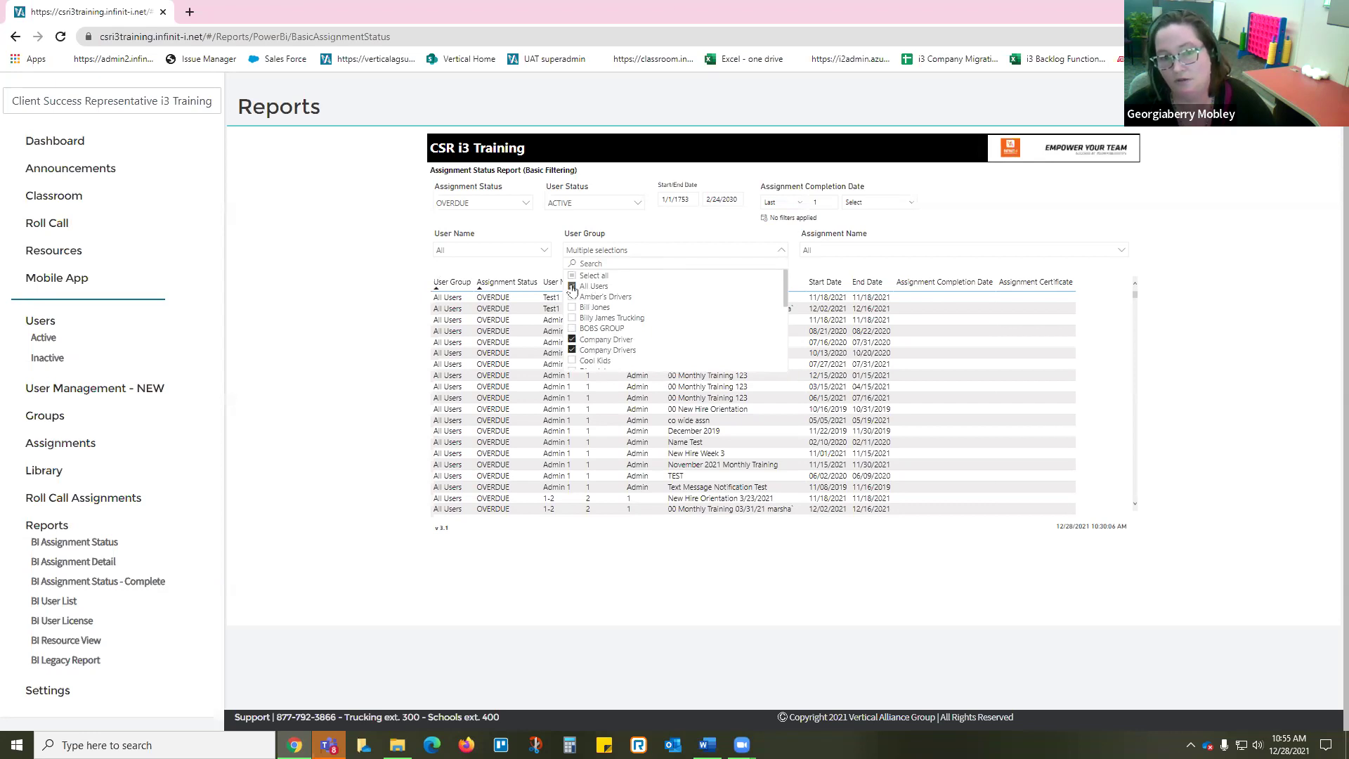
{"action": "left_click", "coordinate": [572, 287]}
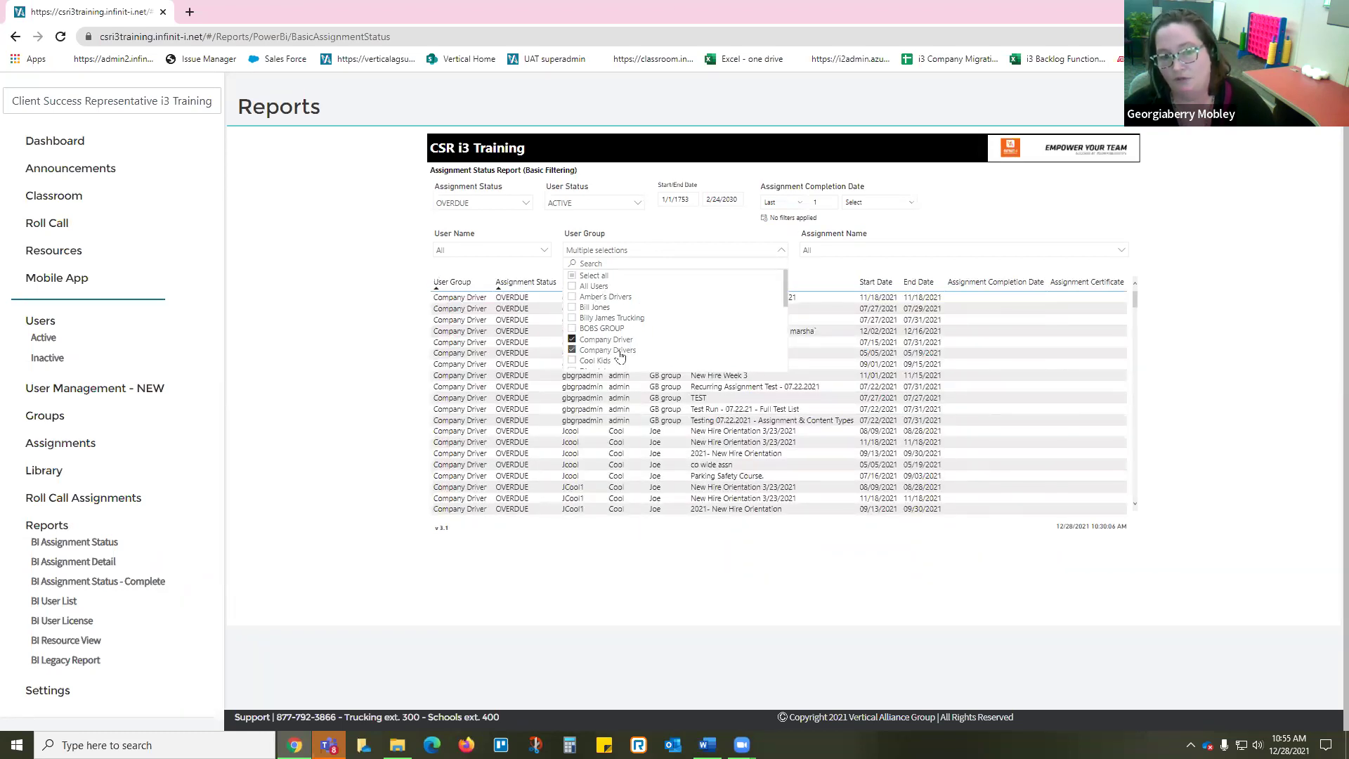
{"action": "left_click", "coordinate": [352, 288]}
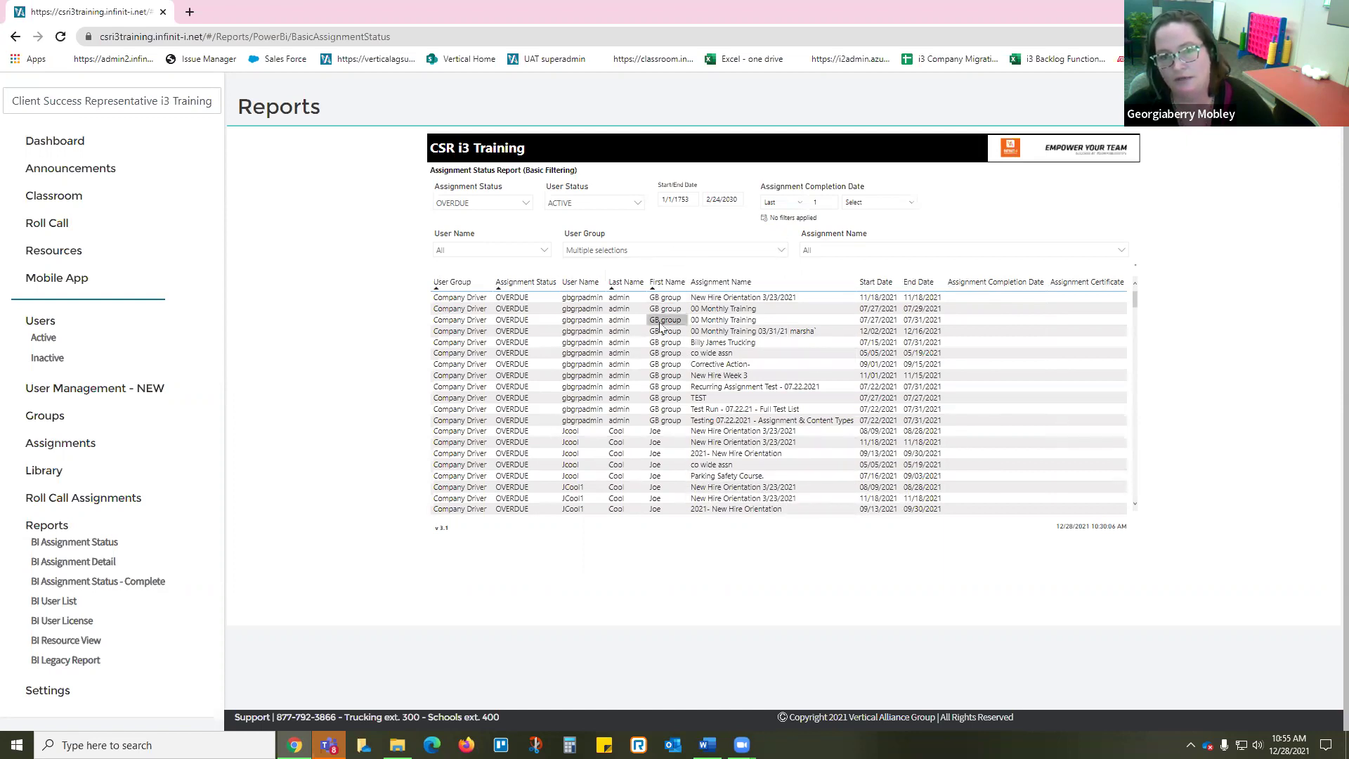
{"action": "left_click", "coordinate": [907, 251]}
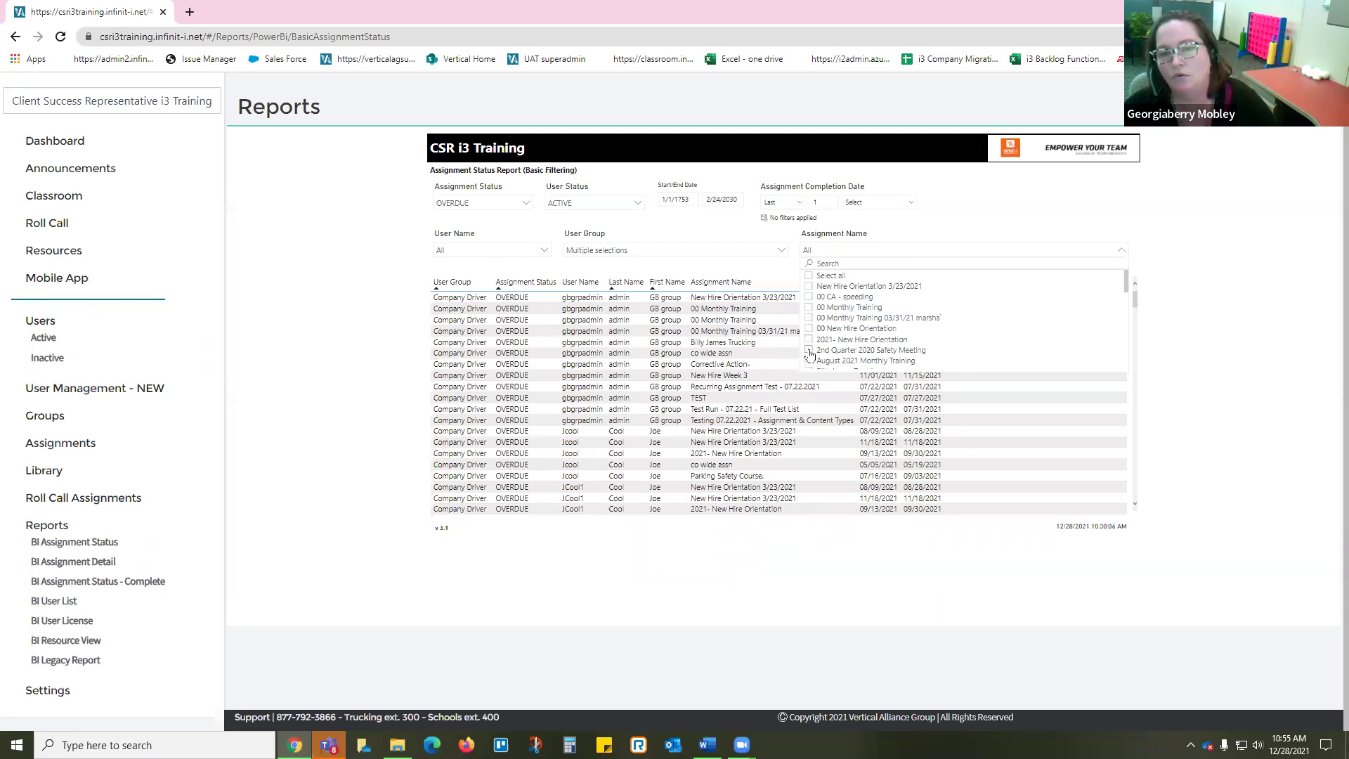
Step: Filter the report table to the 2nd Quarter 2020 Safety Meeting assignment
{"action": "left_click", "coordinate": [810, 351]}
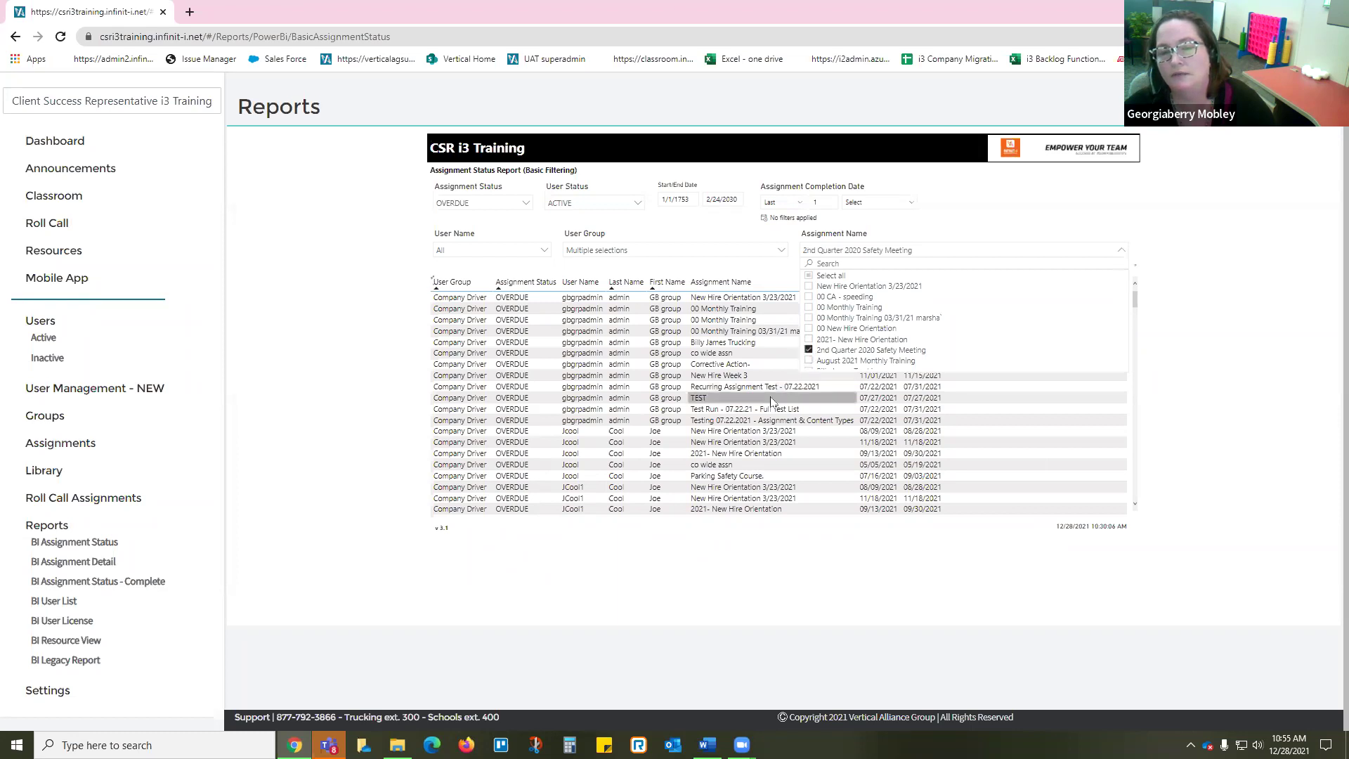
{"action": "left_click", "coordinate": [675, 409]}
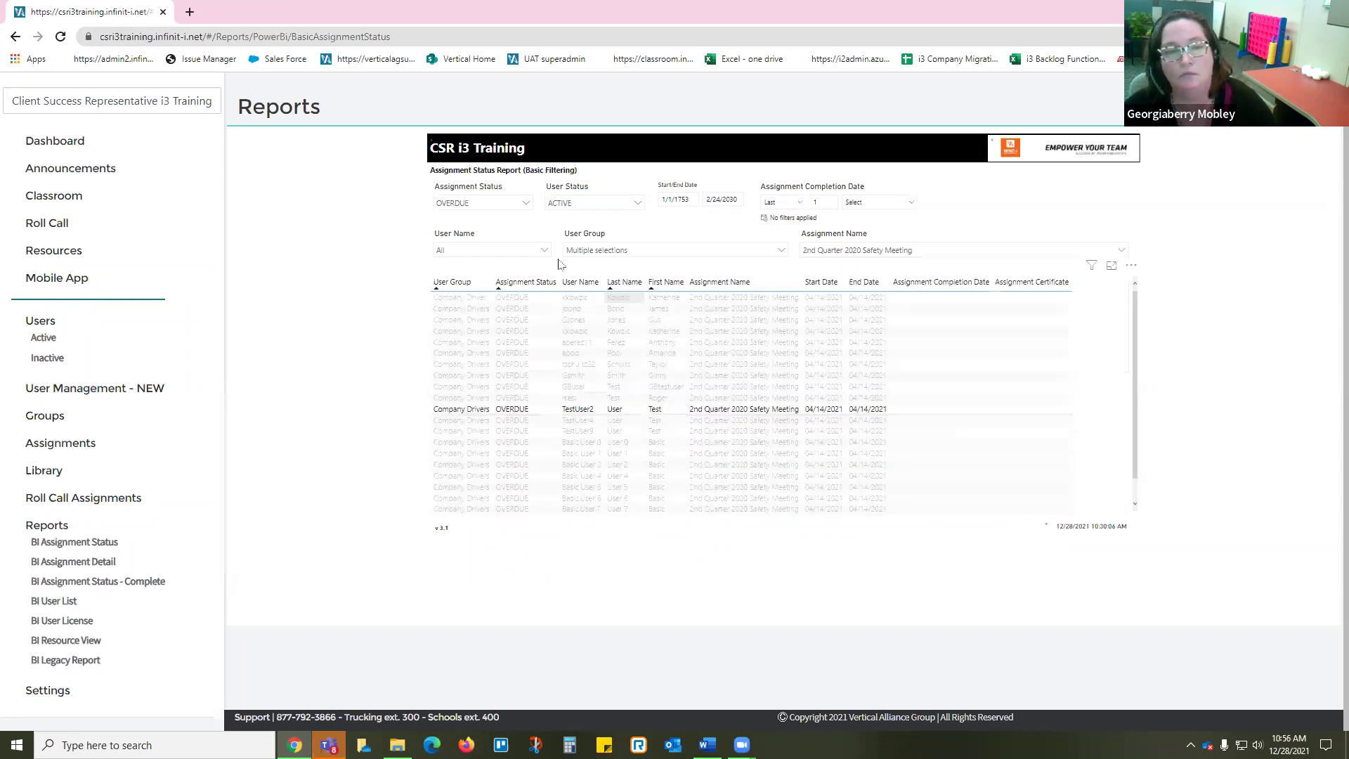
{"action": "left_click", "coordinate": [671, 387]}
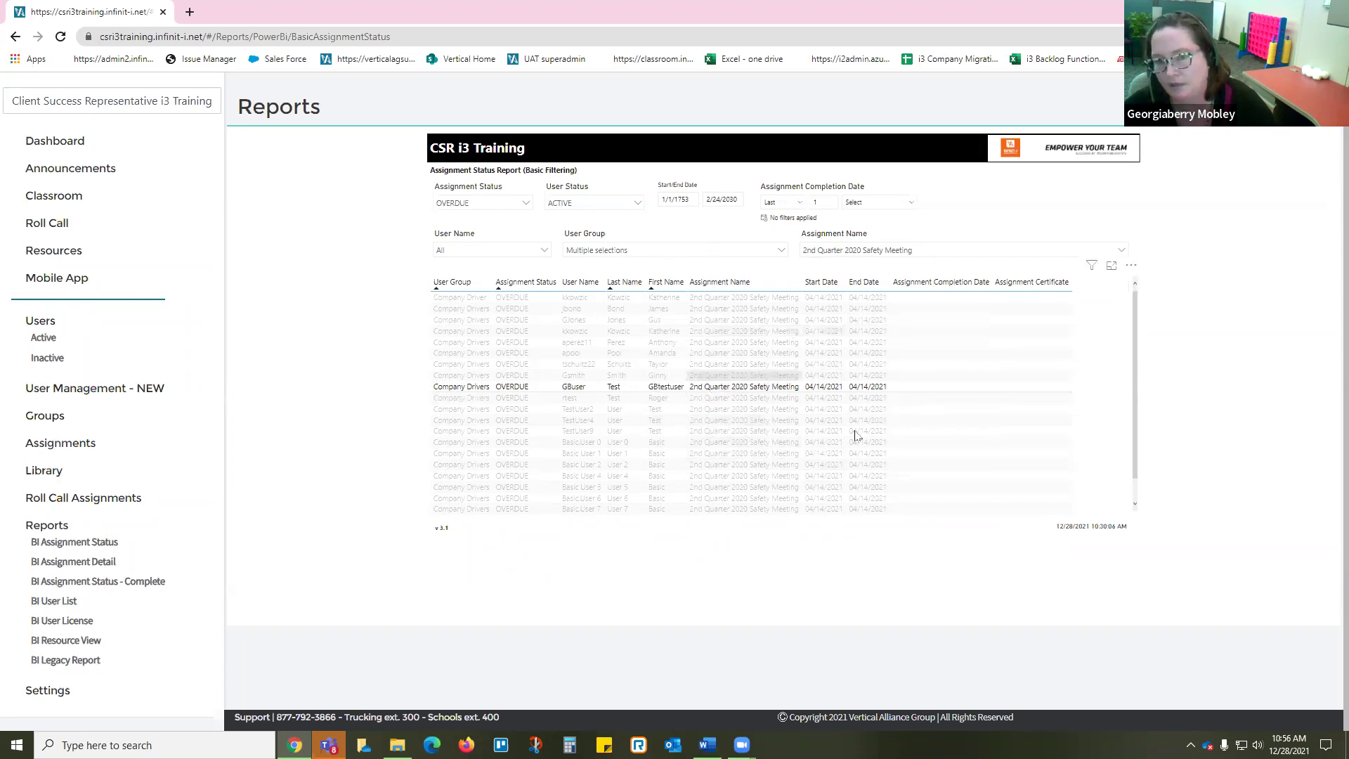
Step: Highlight another table row, then bring up the table's More options menu
{"action": "mouse_move", "coordinate": [1137, 279]}
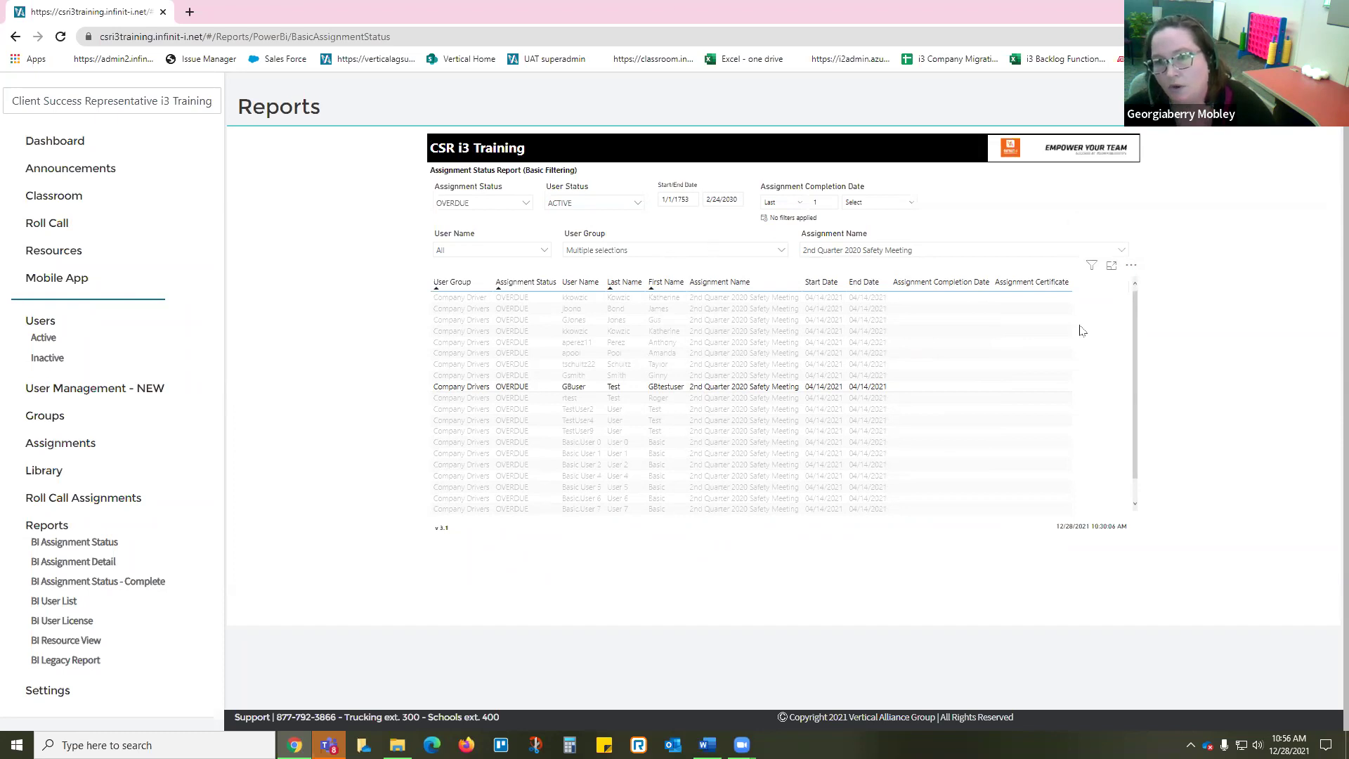
{"action": "left_click", "coordinate": [988, 333]}
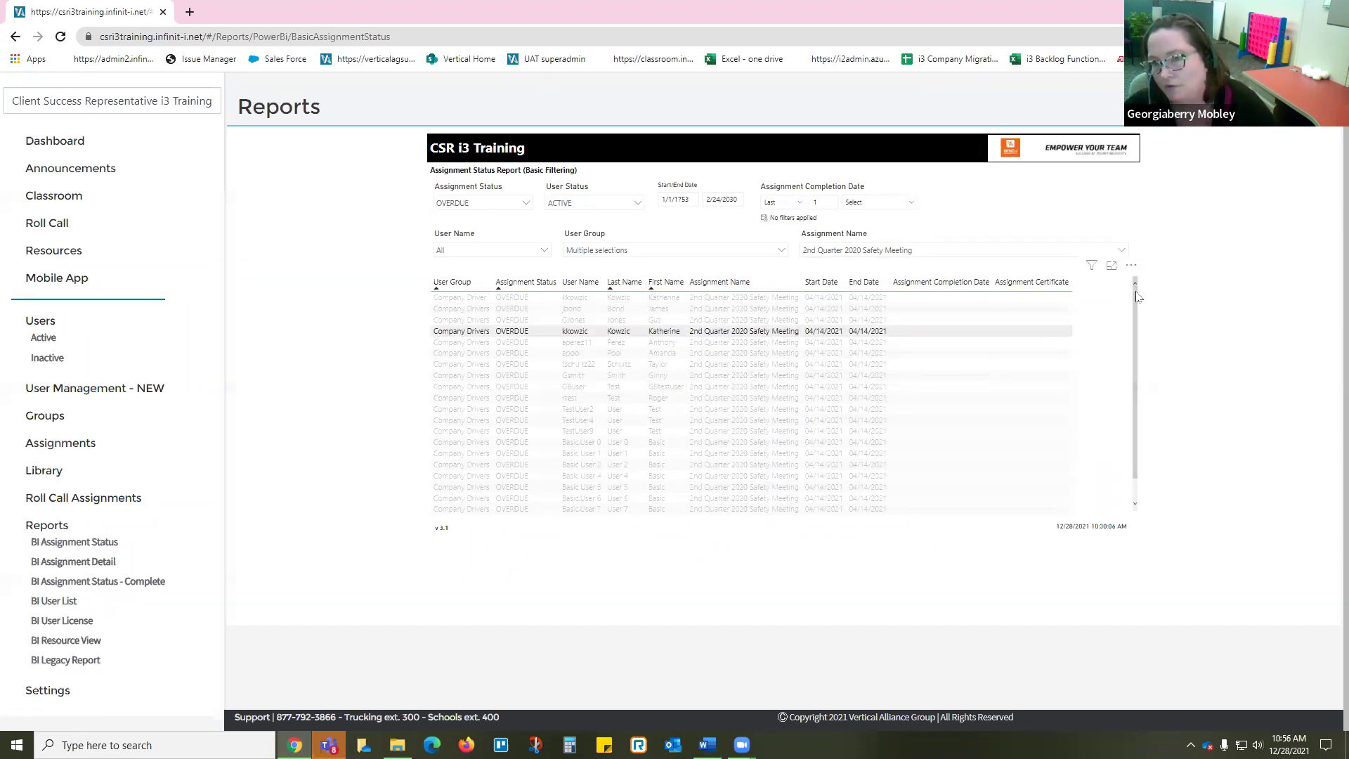
{"action": "left_click", "coordinate": [1132, 265]}
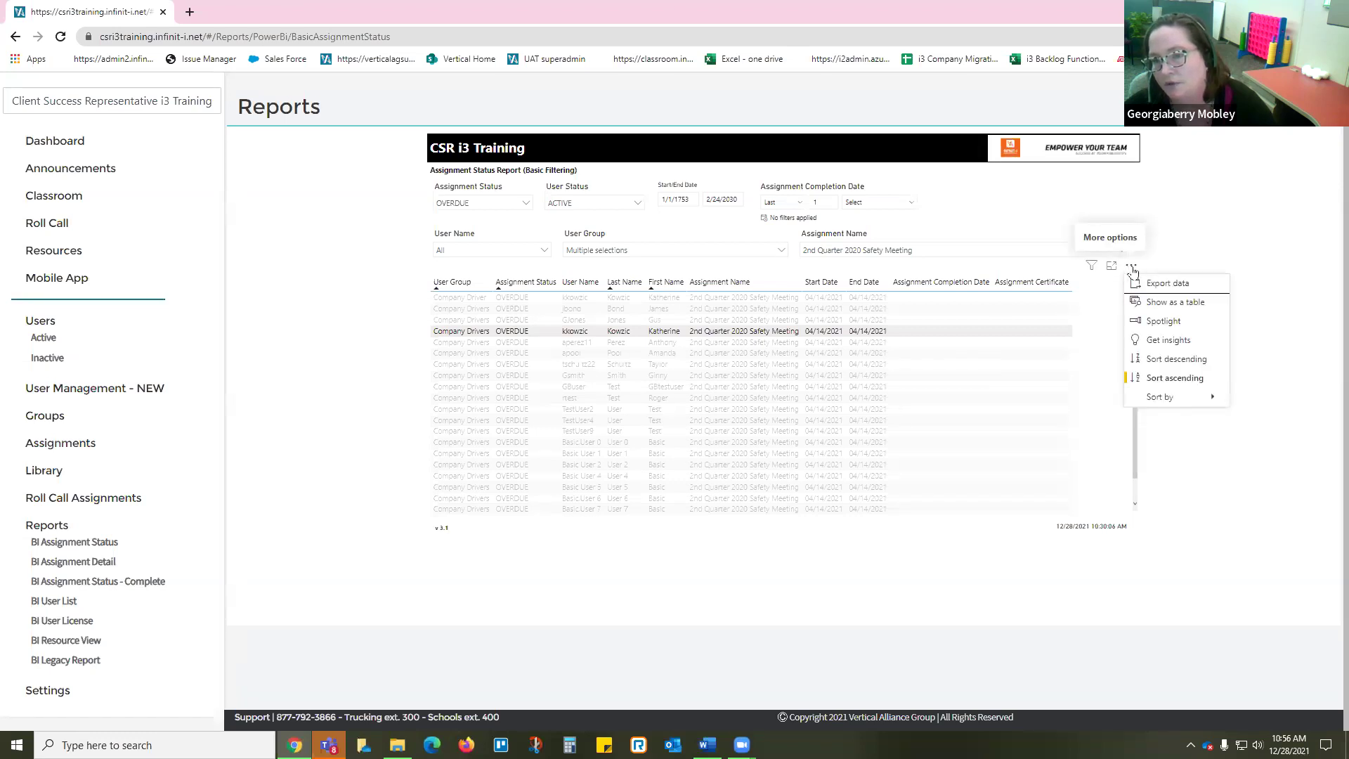
Step: Export the table's summarized data as an .xlsx file and open the downloaded spreadsheet
{"action": "left_click", "coordinate": [1164, 284]}
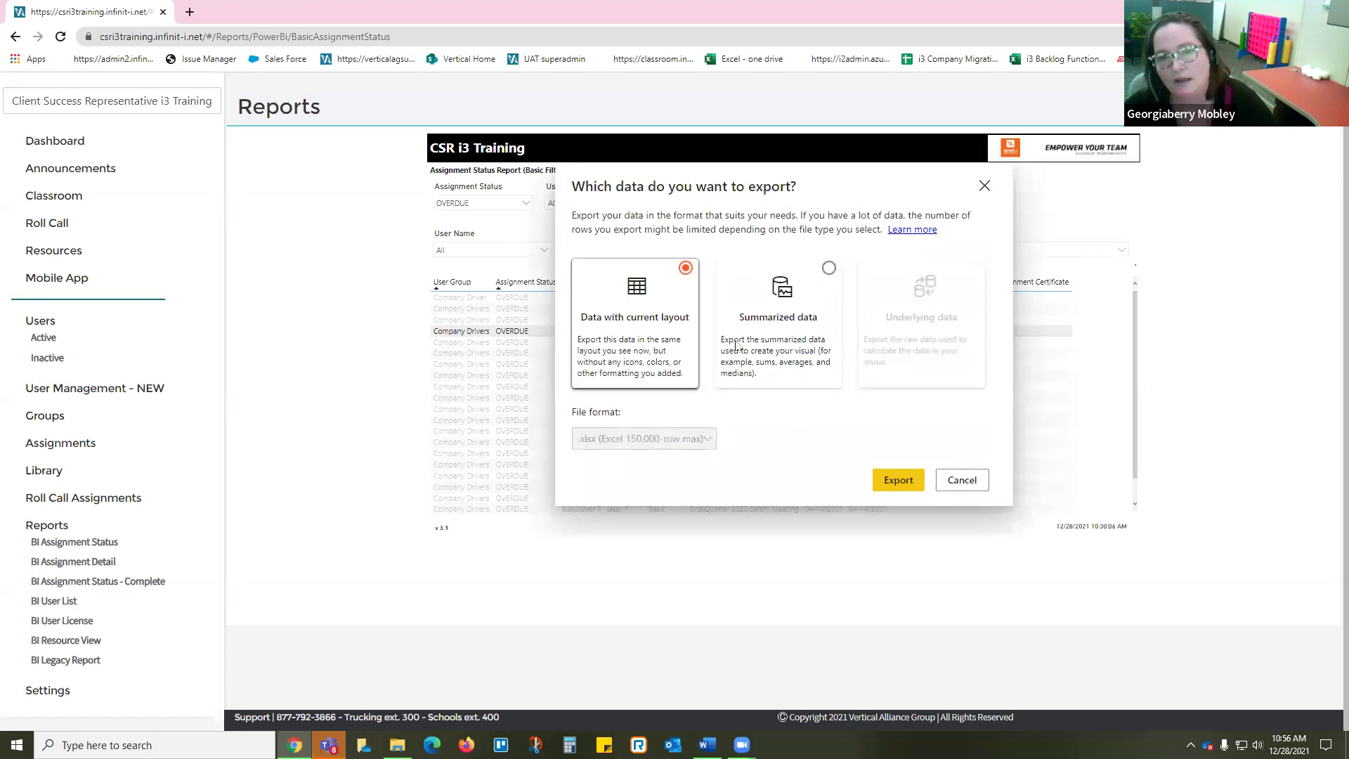
{"action": "left_click", "coordinate": [829, 269]}
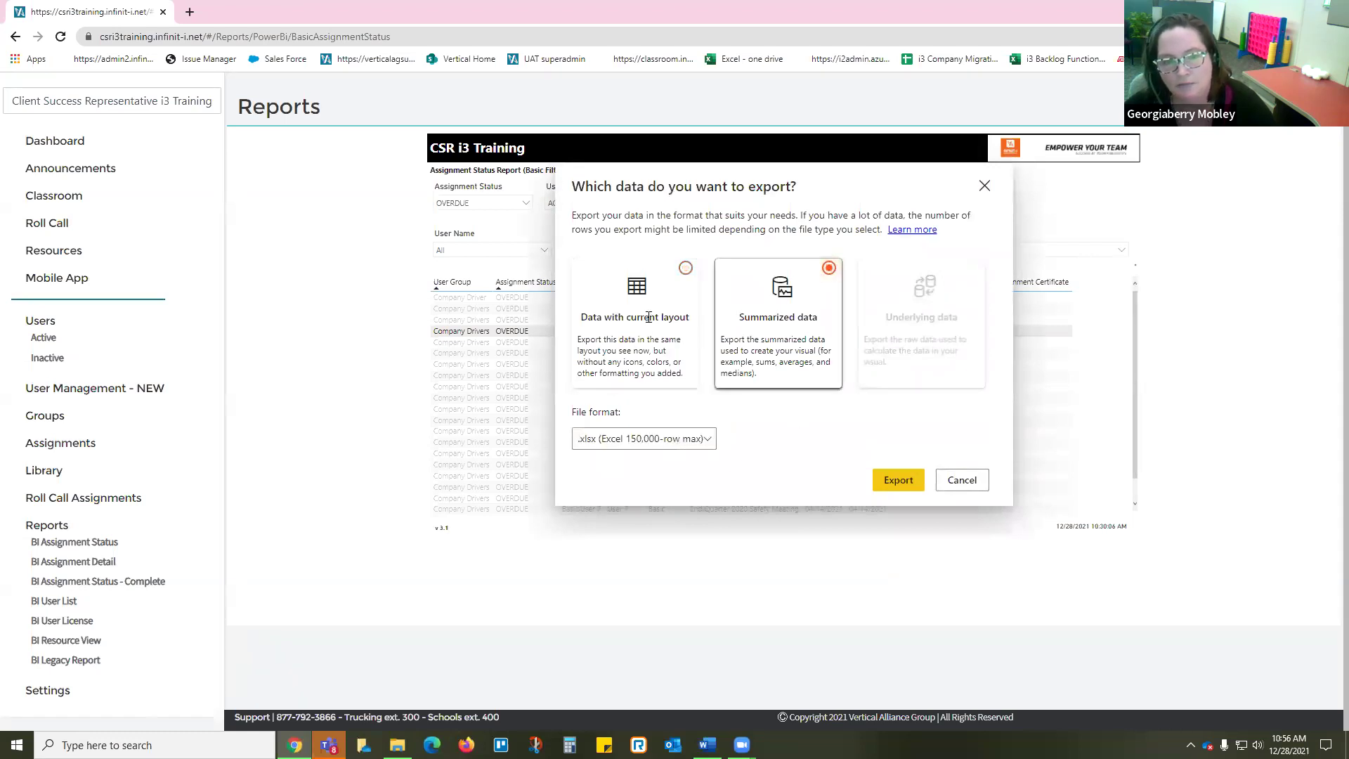
{"action": "left_click", "coordinate": [608, 300]}
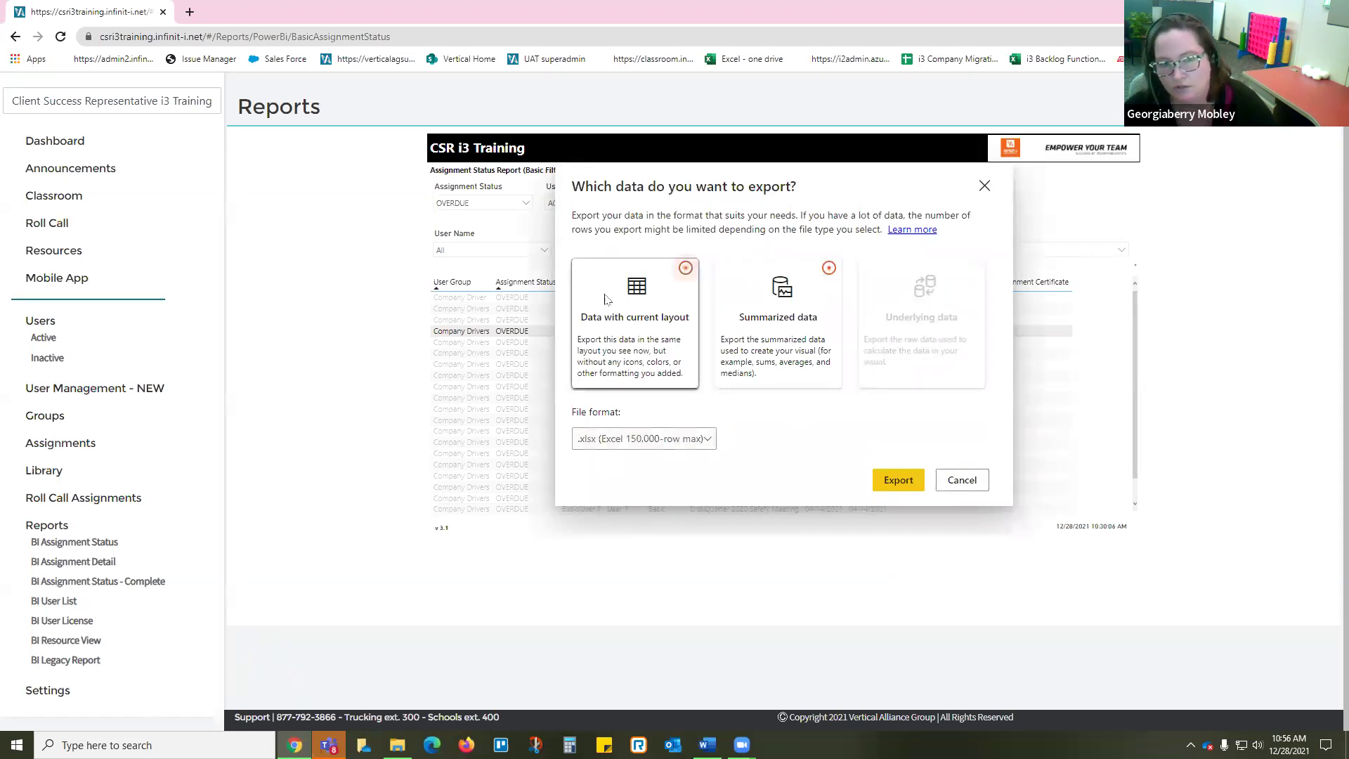
{"action": "left_click", "coordinate": [830, 269]}
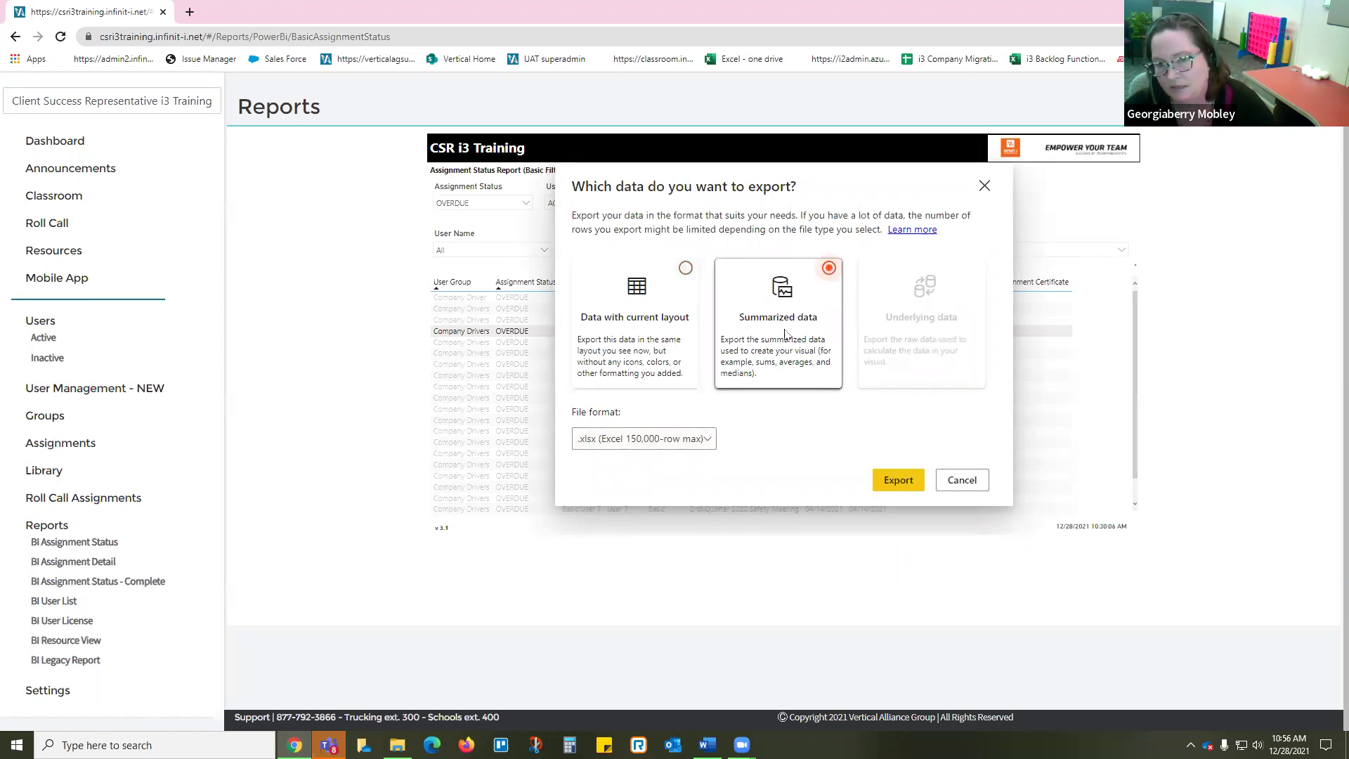
{"action": "left_click", "coordinate": [898, 480]}
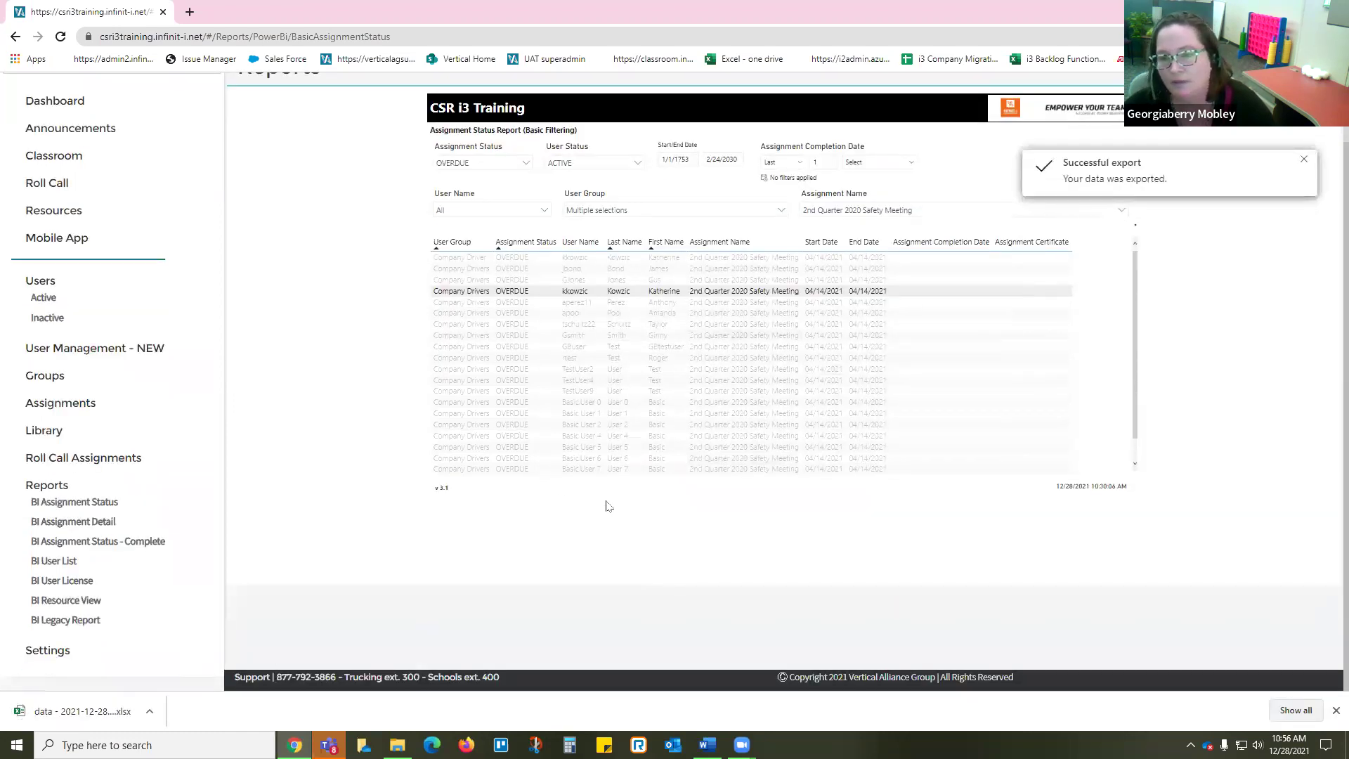
{"action": "left_click", "coordinate": [15, 703]}
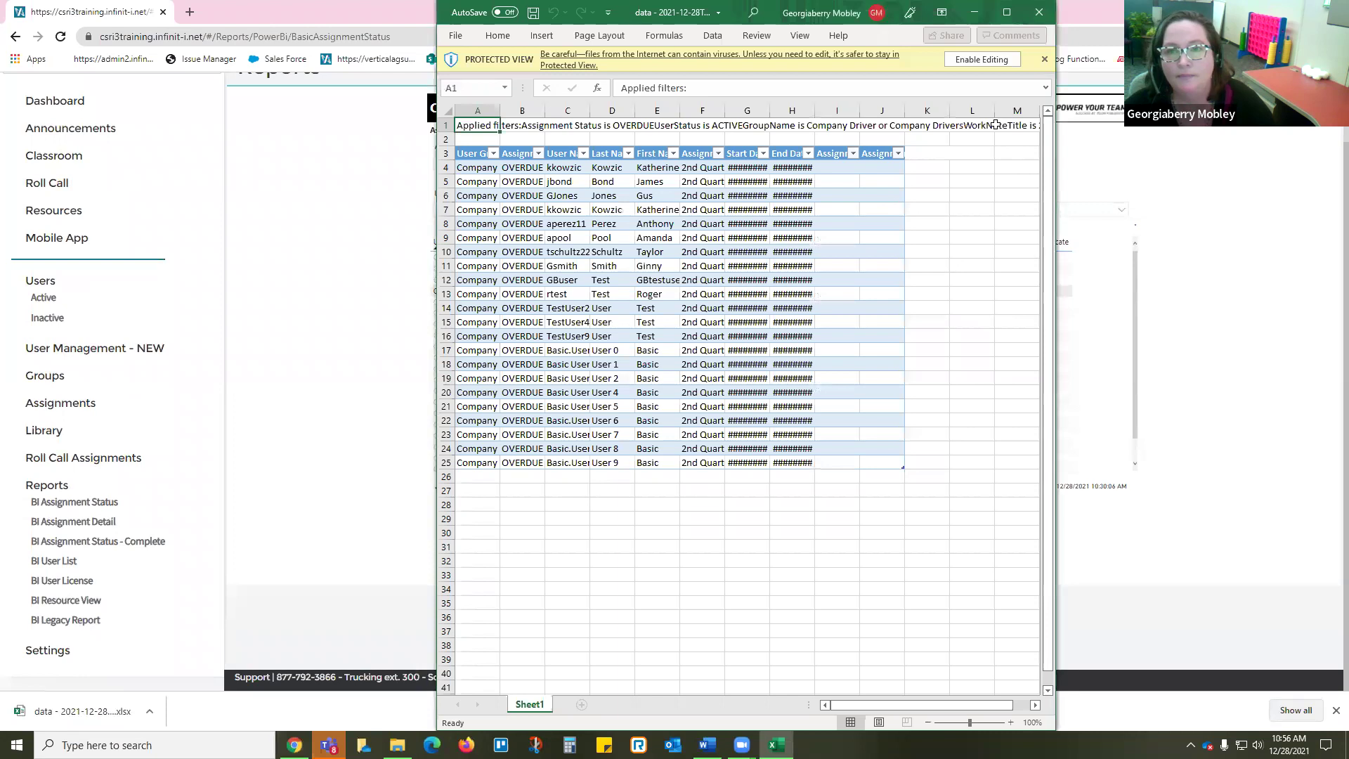
{"action": "left_click", "coordinate": [1006, 12]}
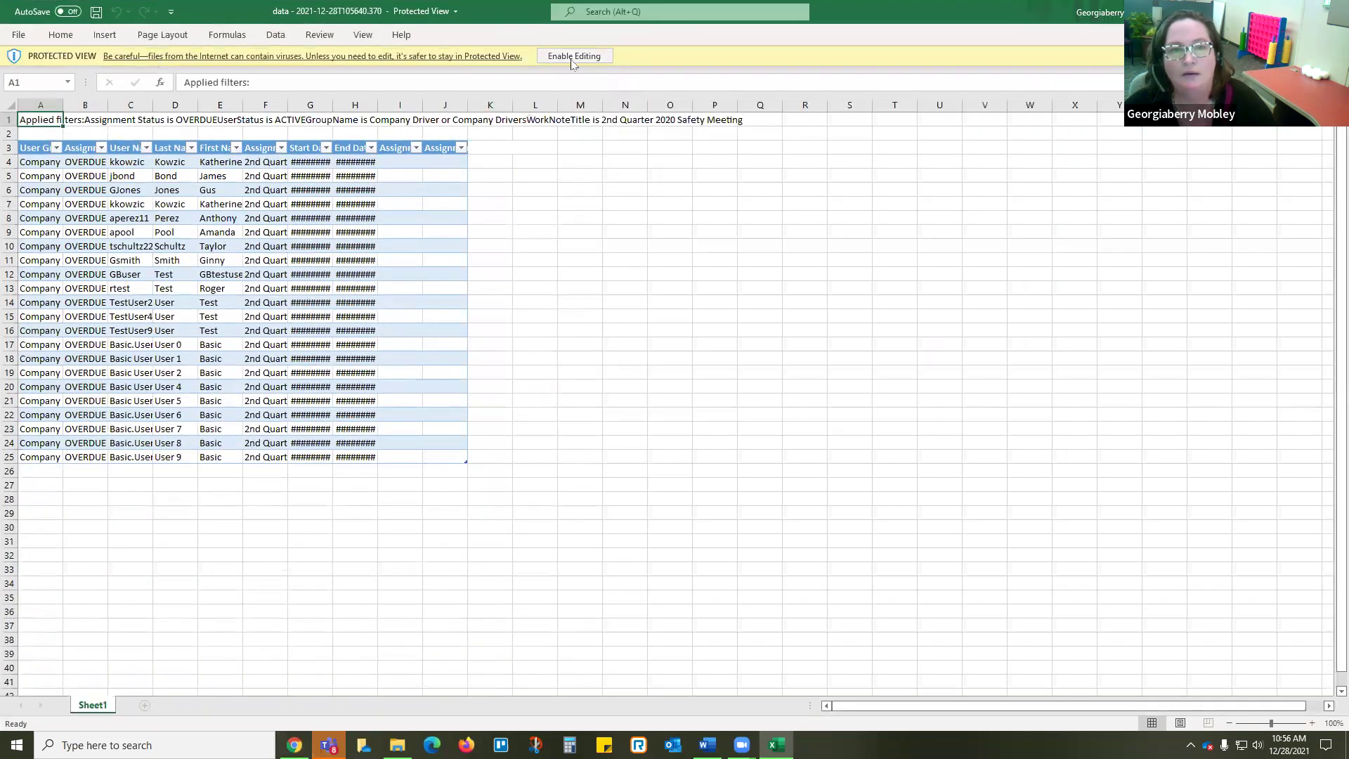
{"action": "left_click", "coordinate": [573, 56]}
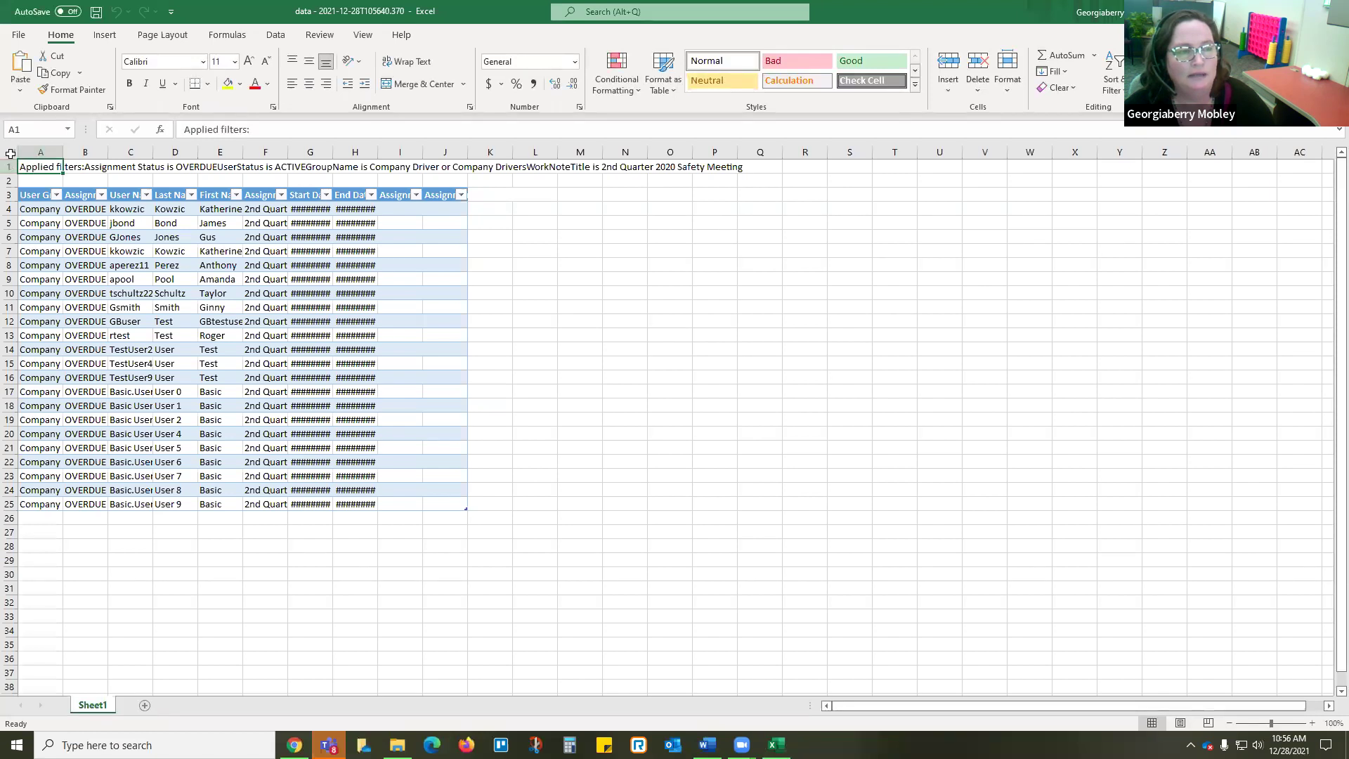
{"action": "left_click", "coordinate": [10, 152]}
{"action": "double_click", "coordinate": [63, 151]}
{"action": "left_click", "coordinate": [306, 270]}
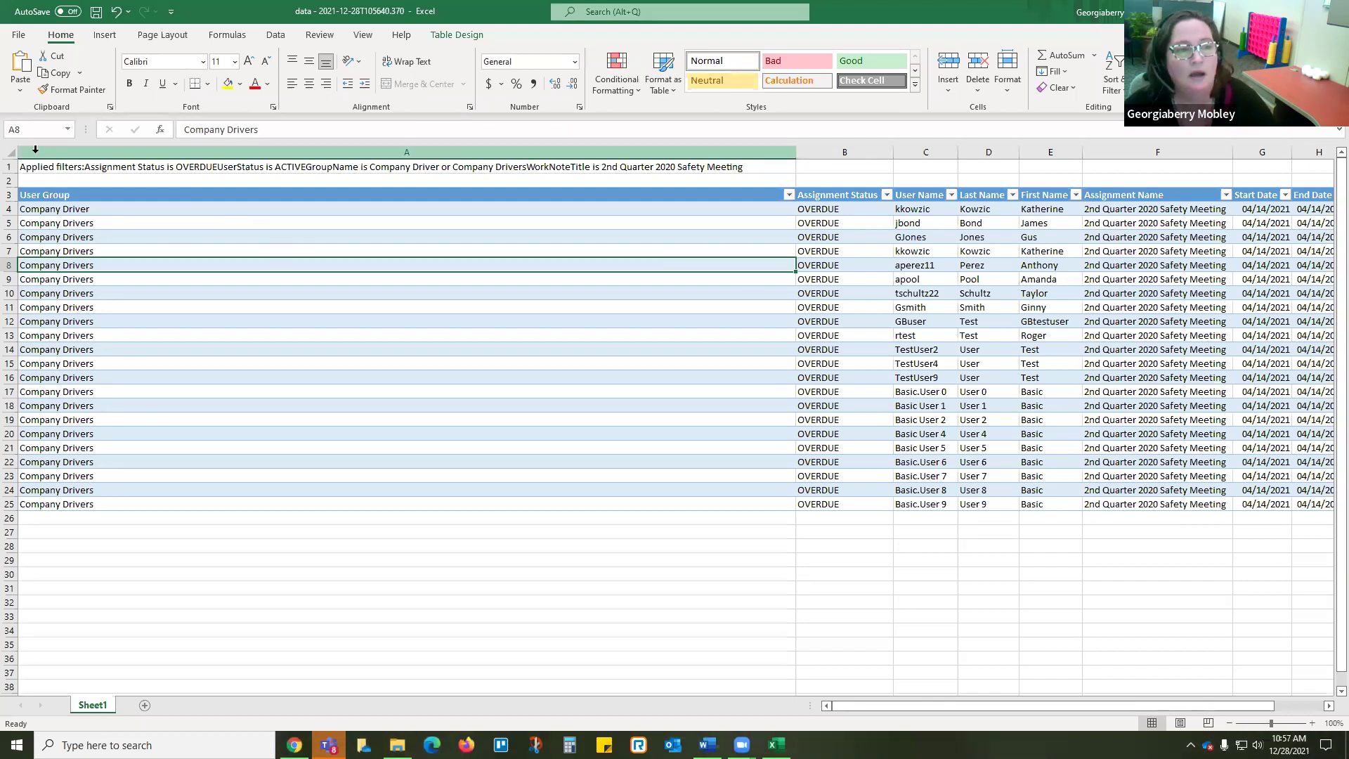
{"action": "left_click", "coordinate": [63, 166]}
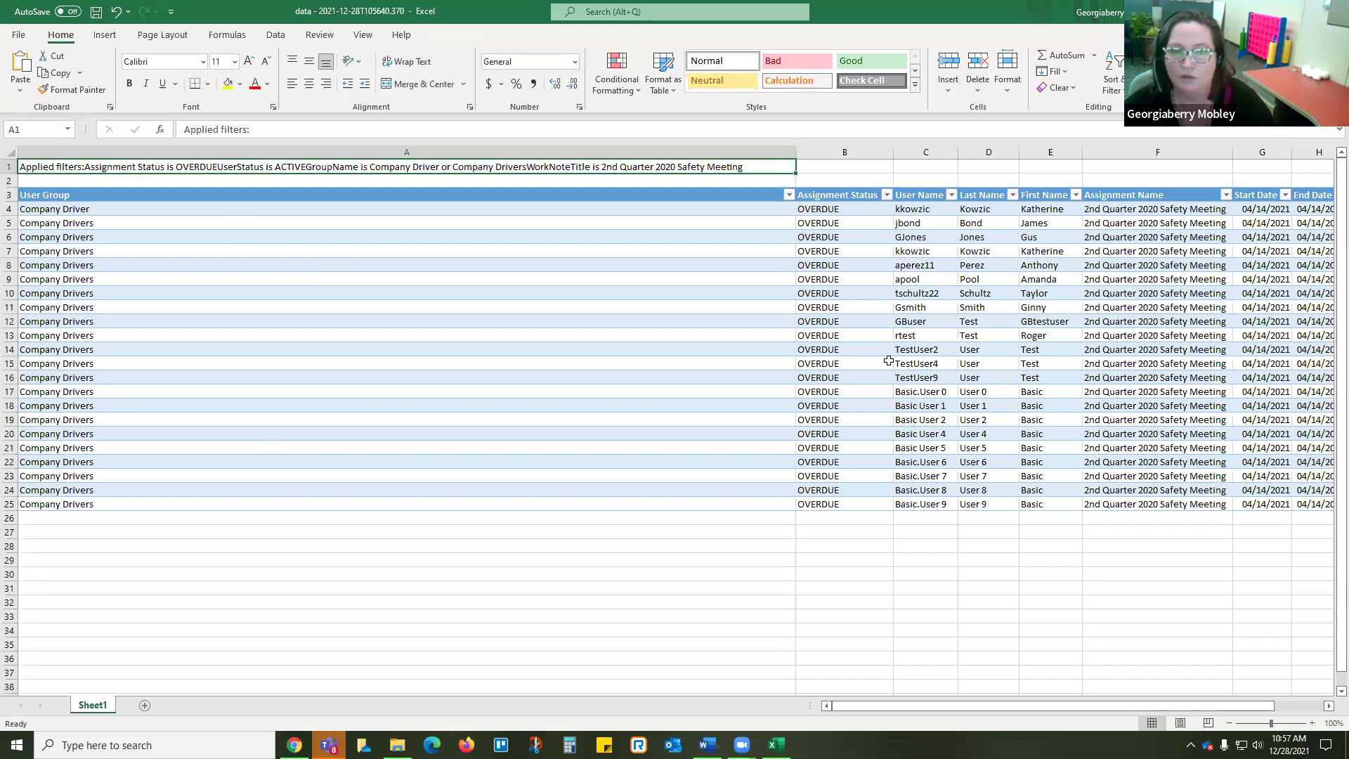
{"action": "left_click_drag", "start_coordinate": [10, 167], "coordinate": [10, 180]}
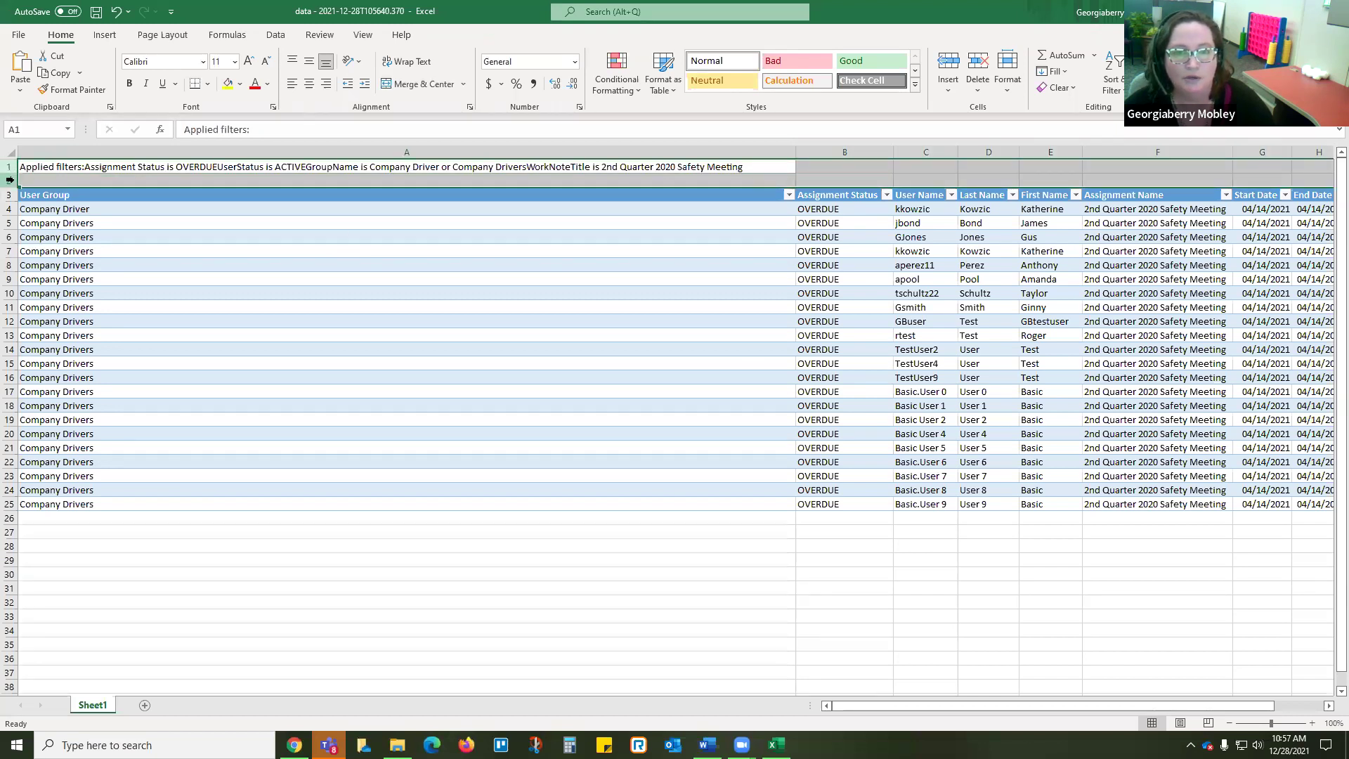
{"action": "left_click", "coordinate": [303, 238]}
{"action": "left_click_drag", "start_coordinate": [11, 169], "coordinate": [10, 181]}
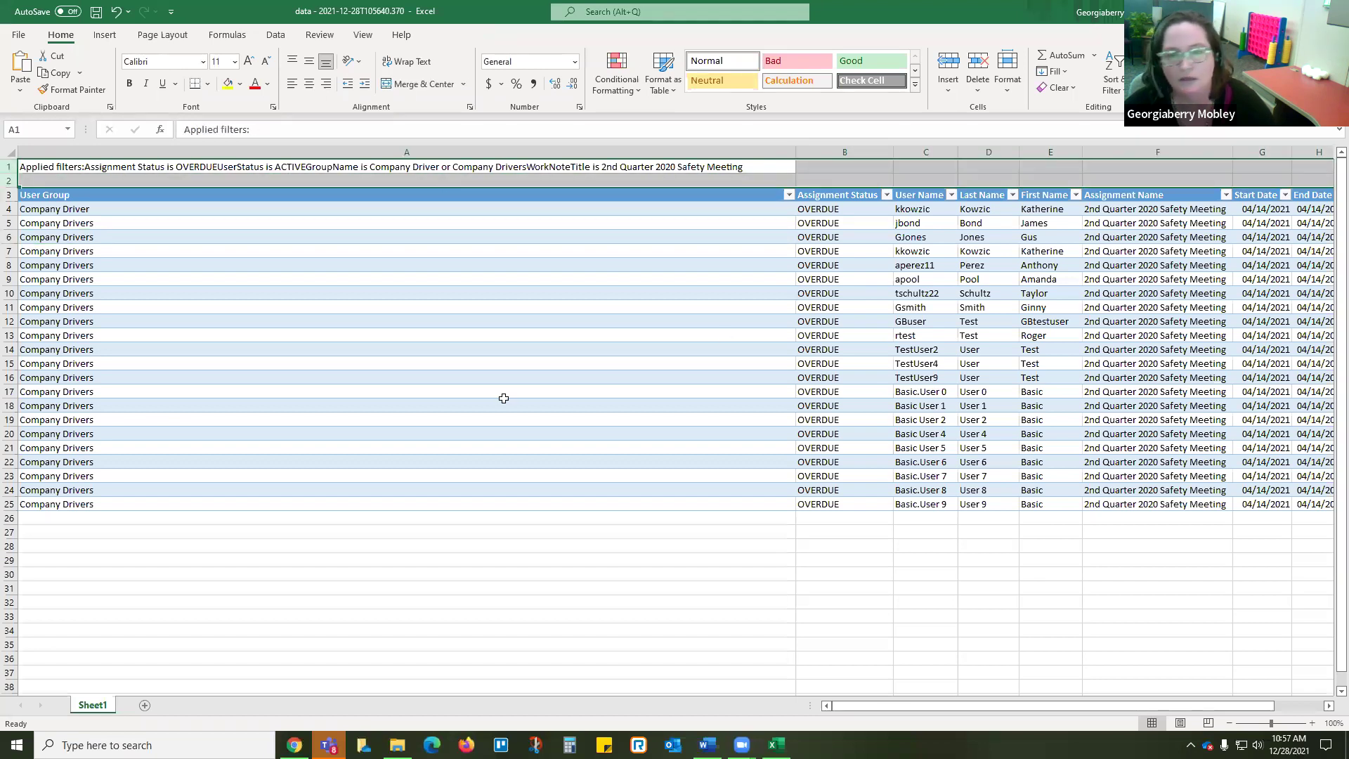
{"action": "left_click", "coordinate": [500, 262]}
{"action": "left_click", "coordinate": [356, 160]}
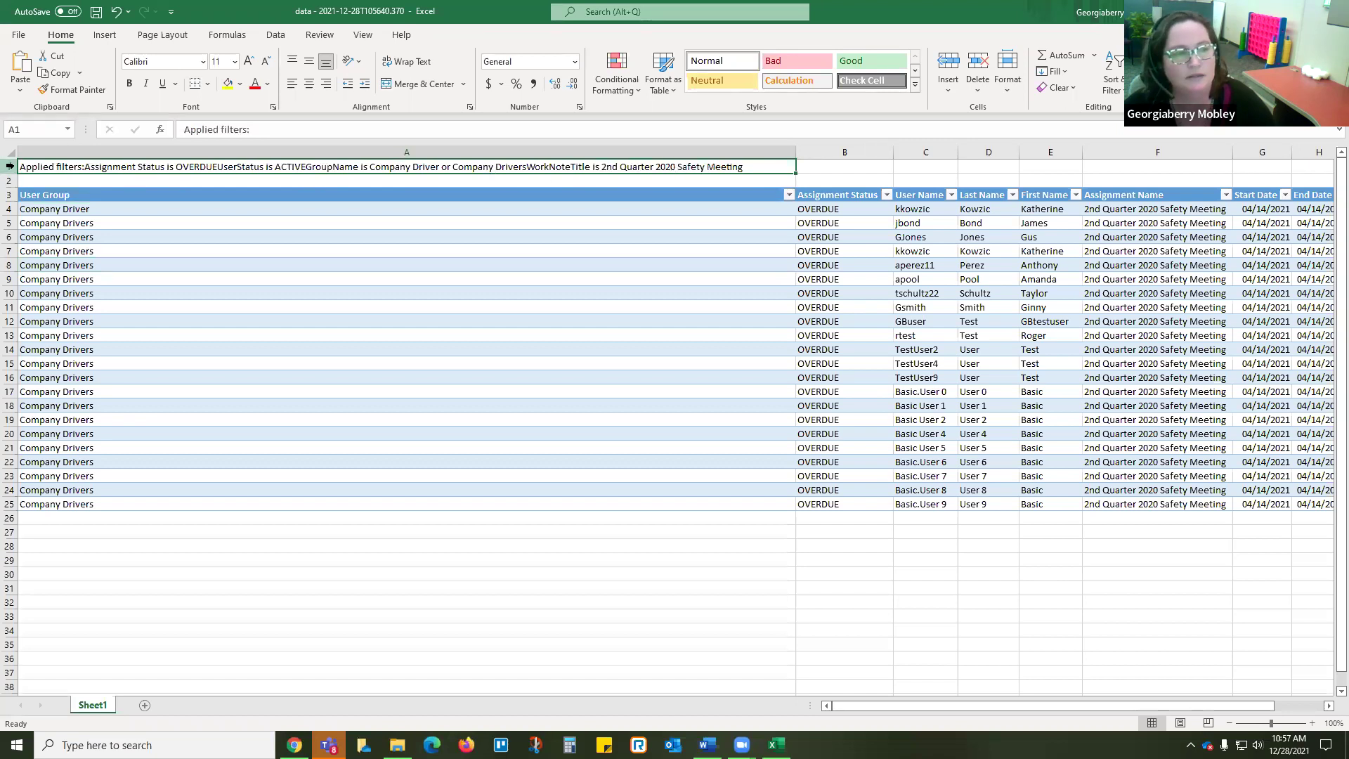
{"action": "left_click_drag", "start_coordinate": [8, 167], "coordinate": [9, 181]}
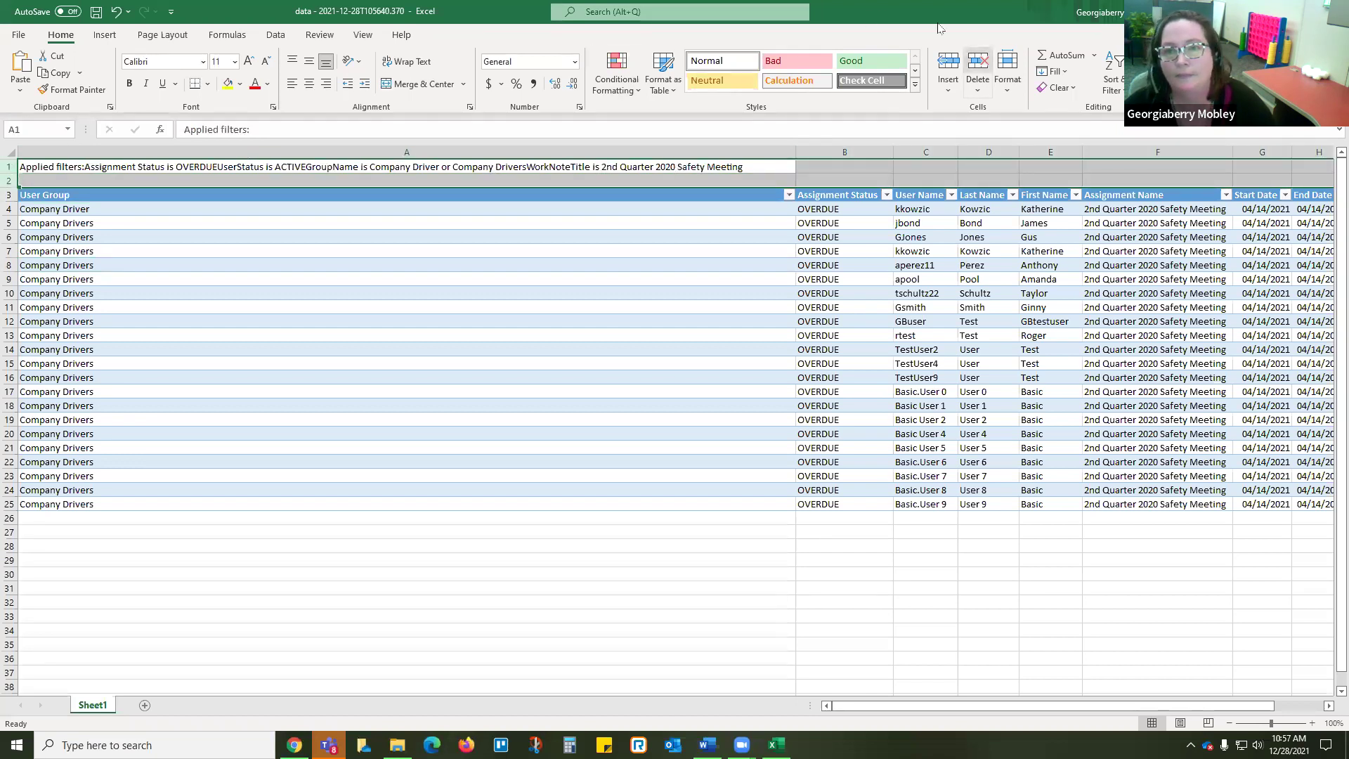
Step: Delete the filter-note rows, autofit all column widths, and return to the browser
{"action": "left_click", "coordinate": [978, 63]}
{"action": "left_click", "coordinate": [11, 154]}
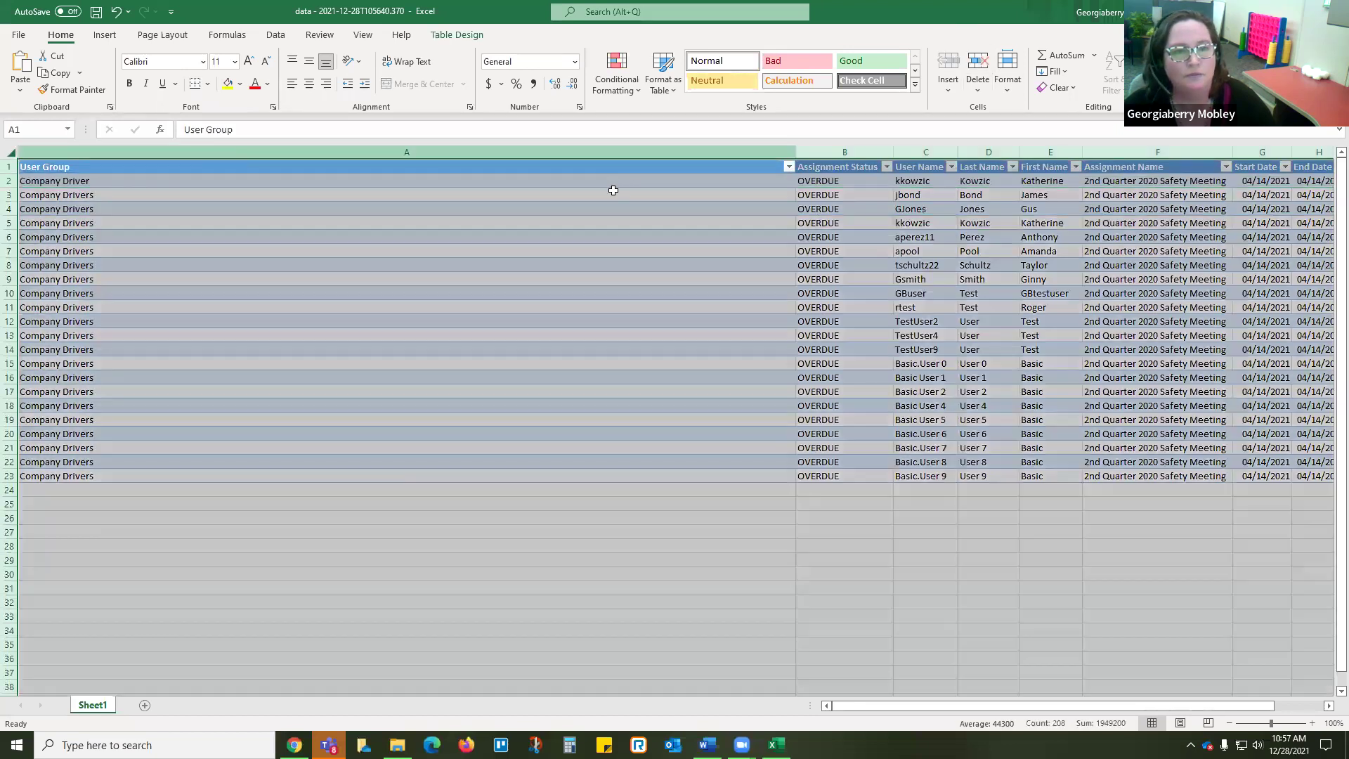
{"action": "double_click", "coordinate": [796, 152]}
{"action": "left_click", "coordinate": [330, 227]}
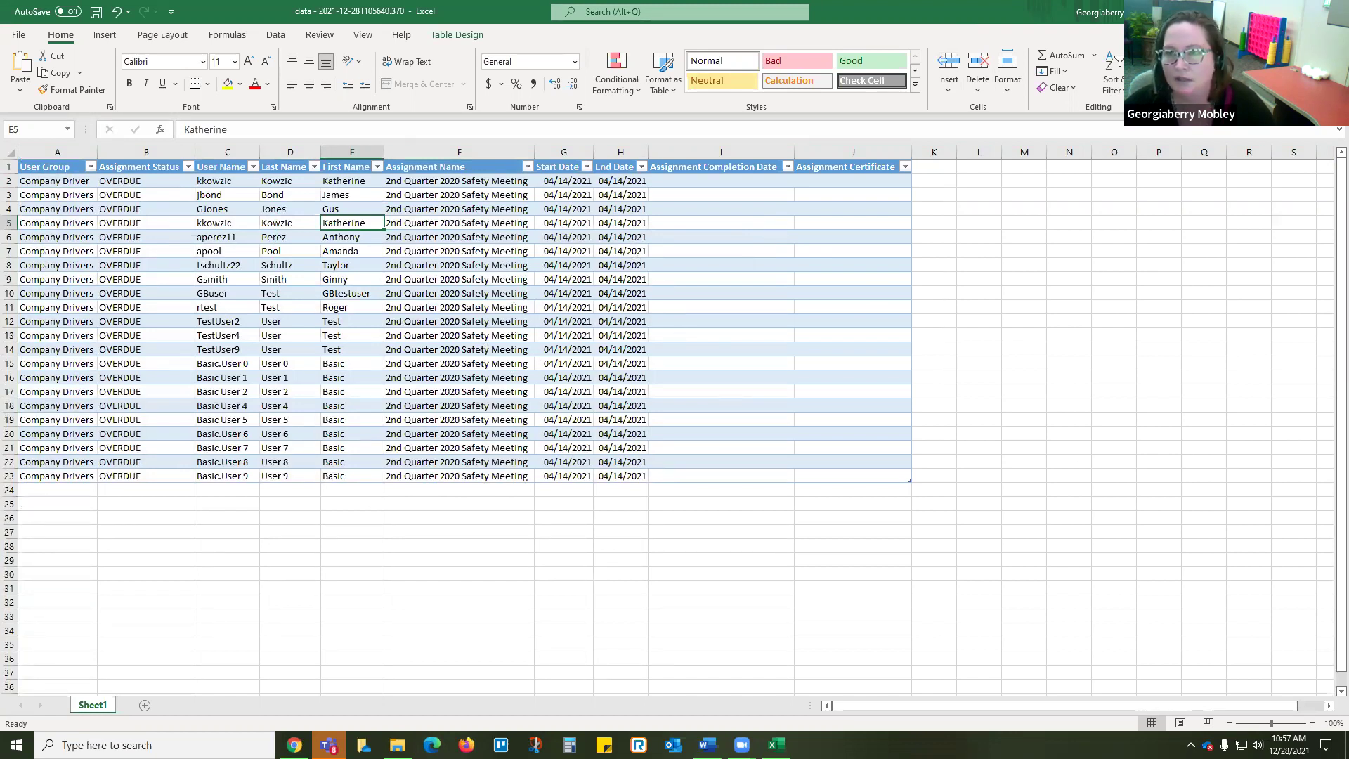
{"action": "key", "text": "alt+Tab"}
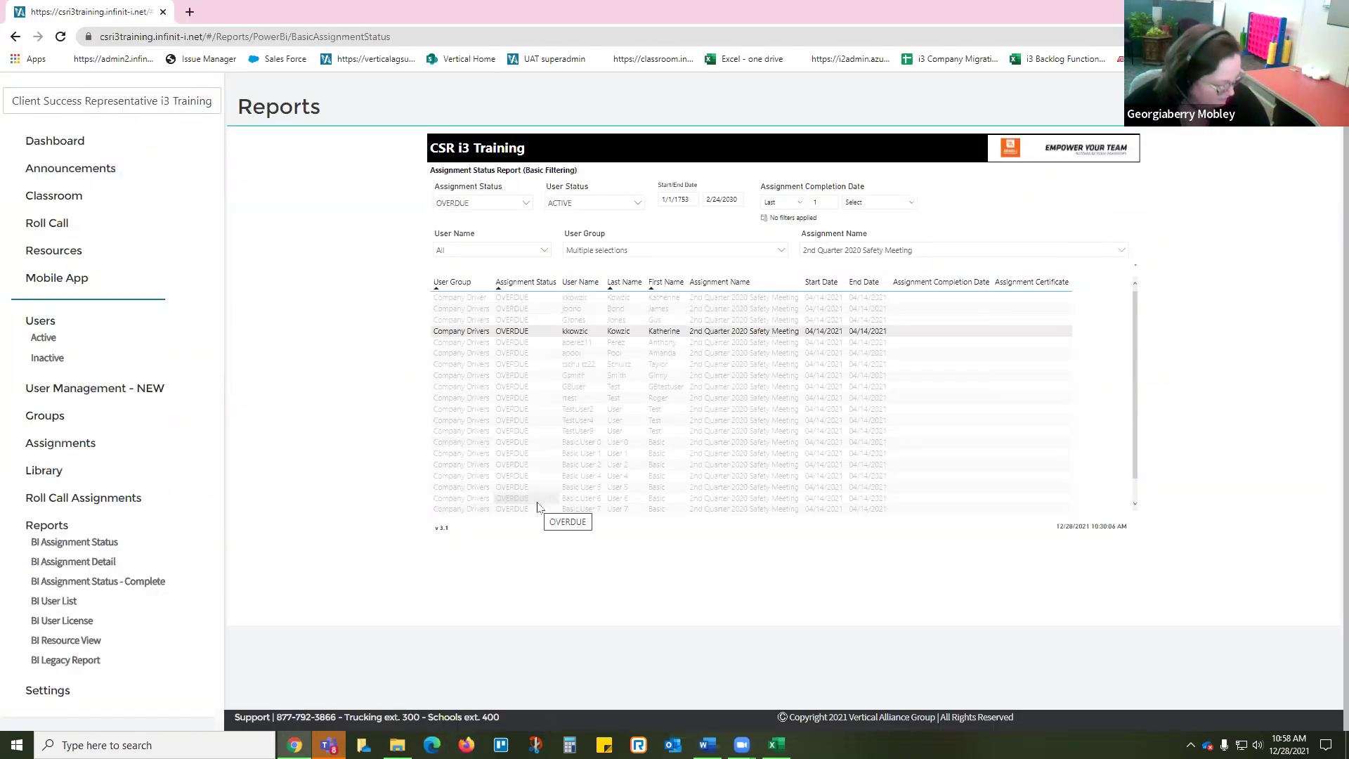
Step: Load the BI Assignment Detail report, browse its Content list, and highlight the Carebear Session 145 row
{"action": "left_click", "coordinate": [89, 562]}
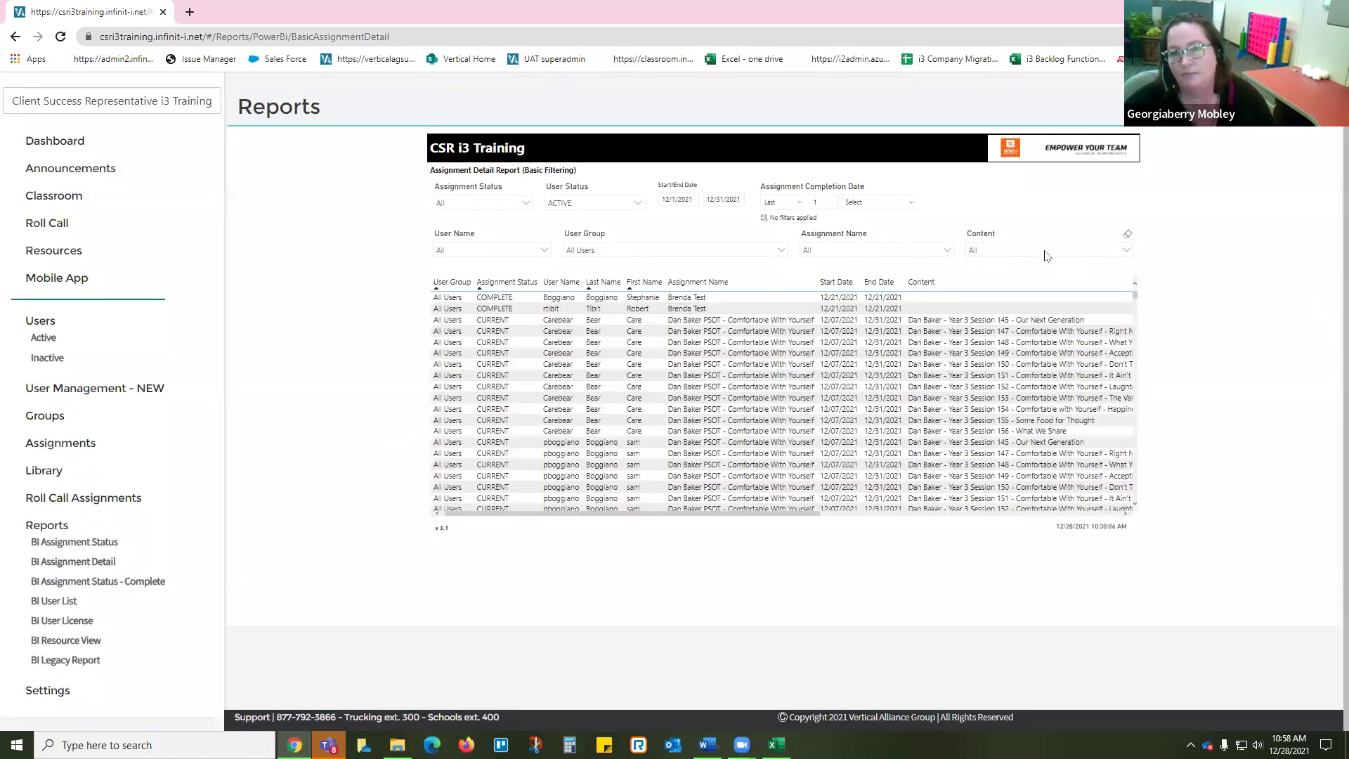
{"action": "left_click", "coordinate": [1046, 254]}
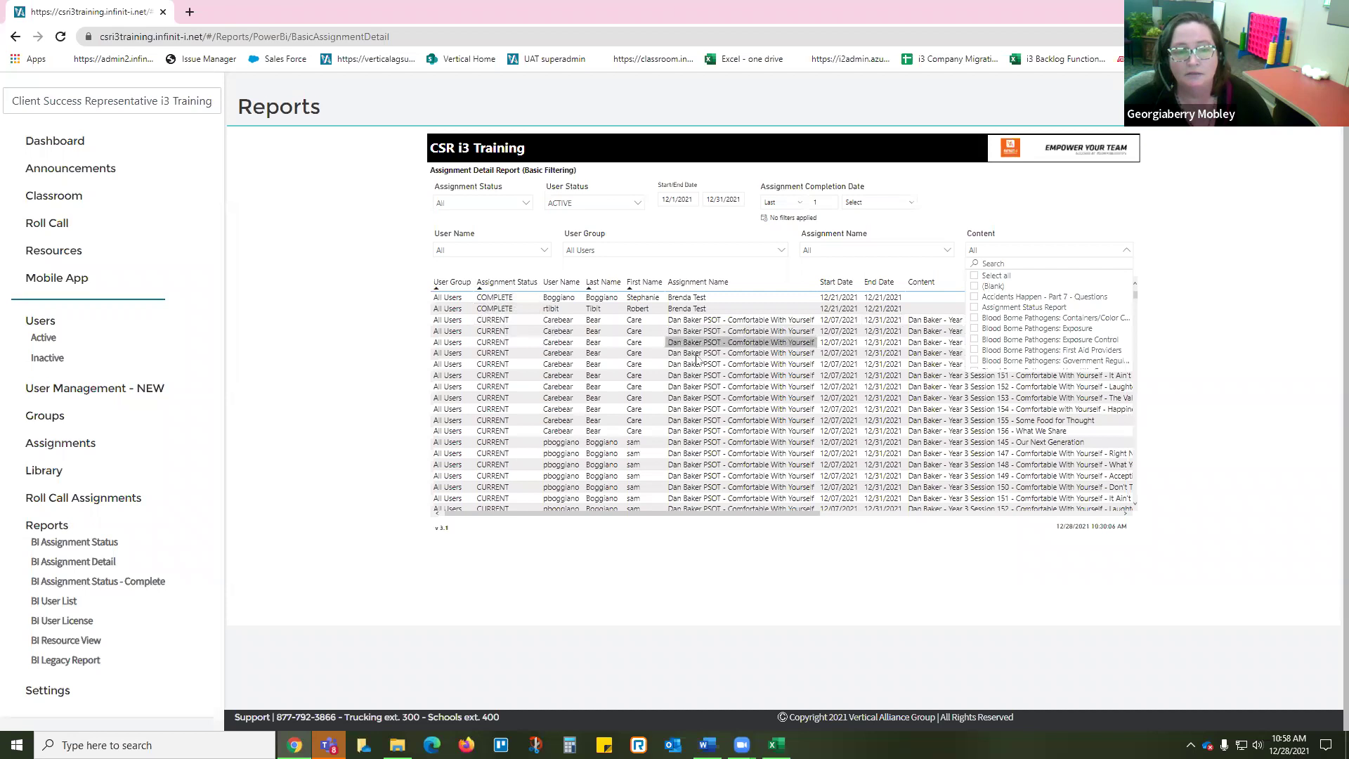
{"action": "left_click", "coordinate": [795, 345]}
{"action": "left_click", "coordinate": [800, 343]}
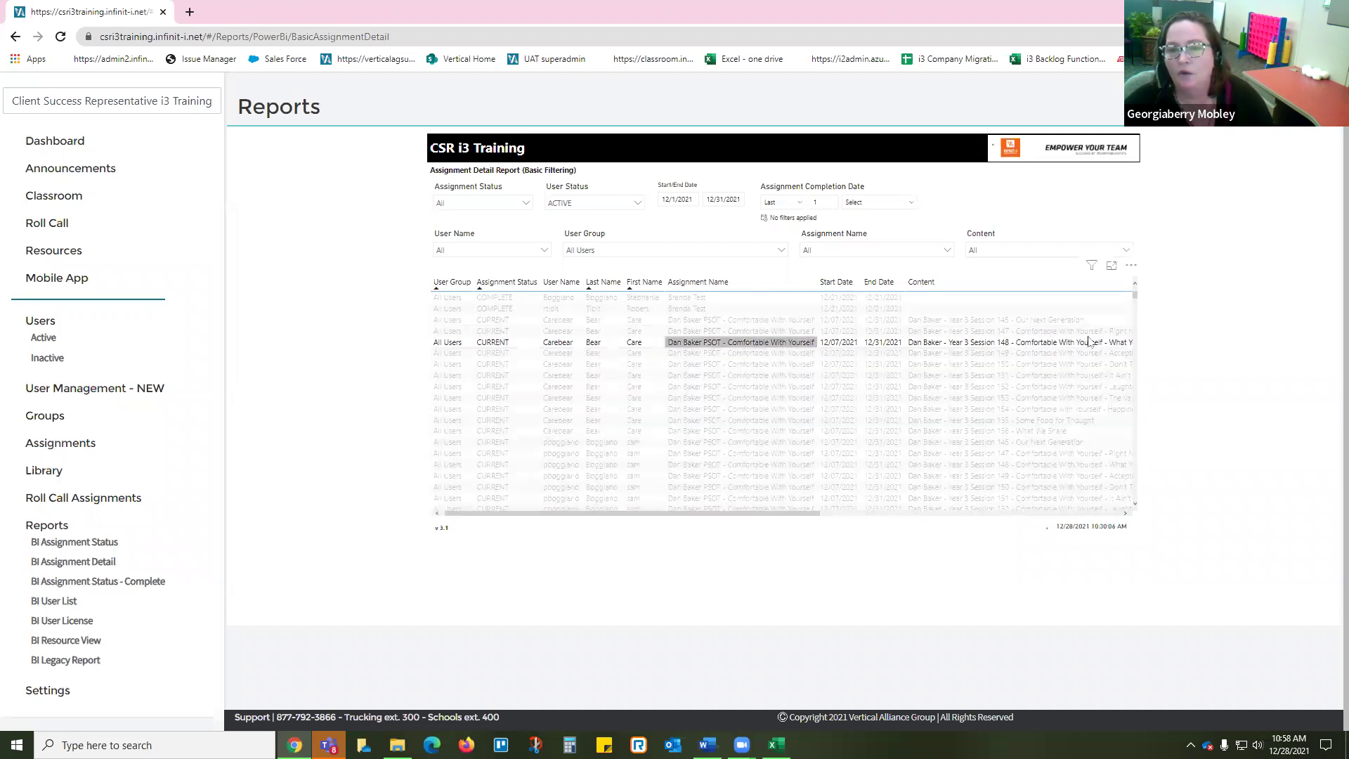
{"action": "left_click", "coordinate": [692, 325]}
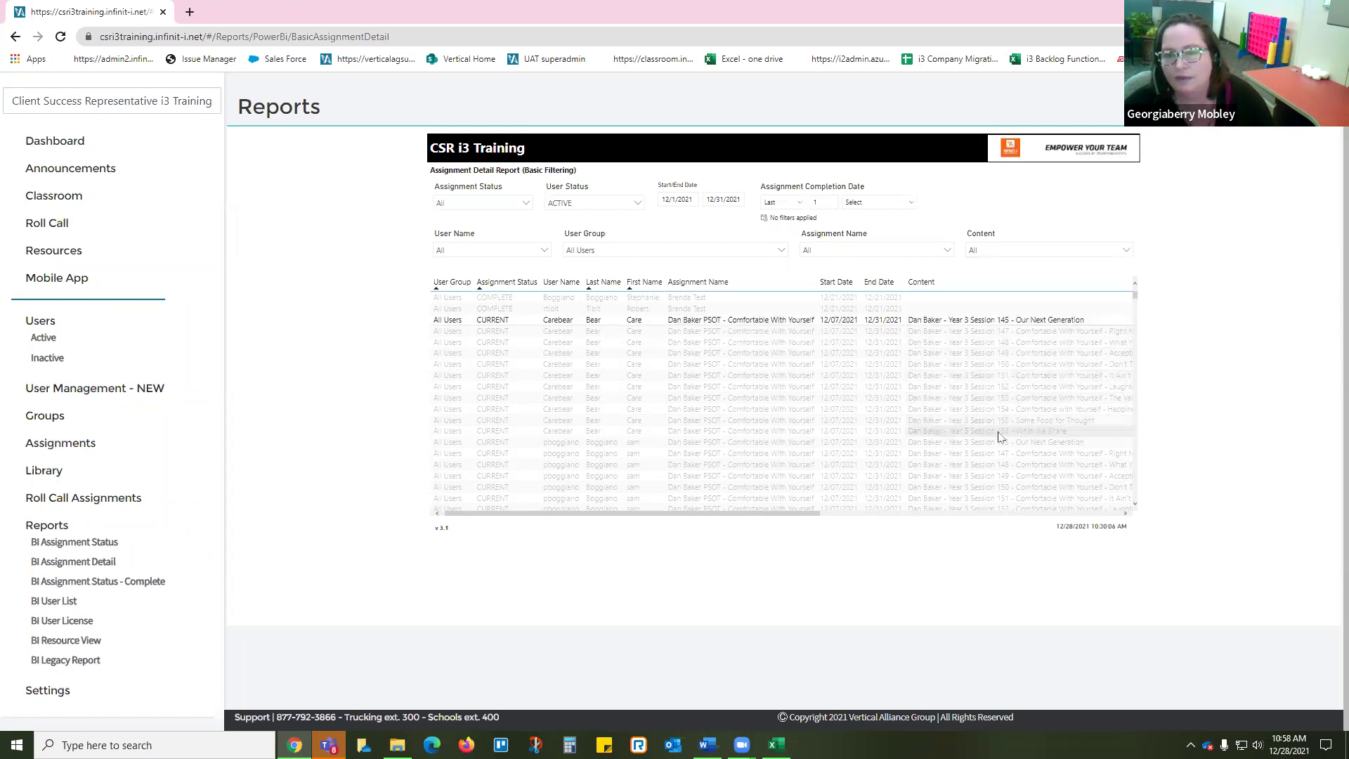
{"action": "left_click_drag", "start_coordinate": [780, 520], "coordinate": [1012, 518]}
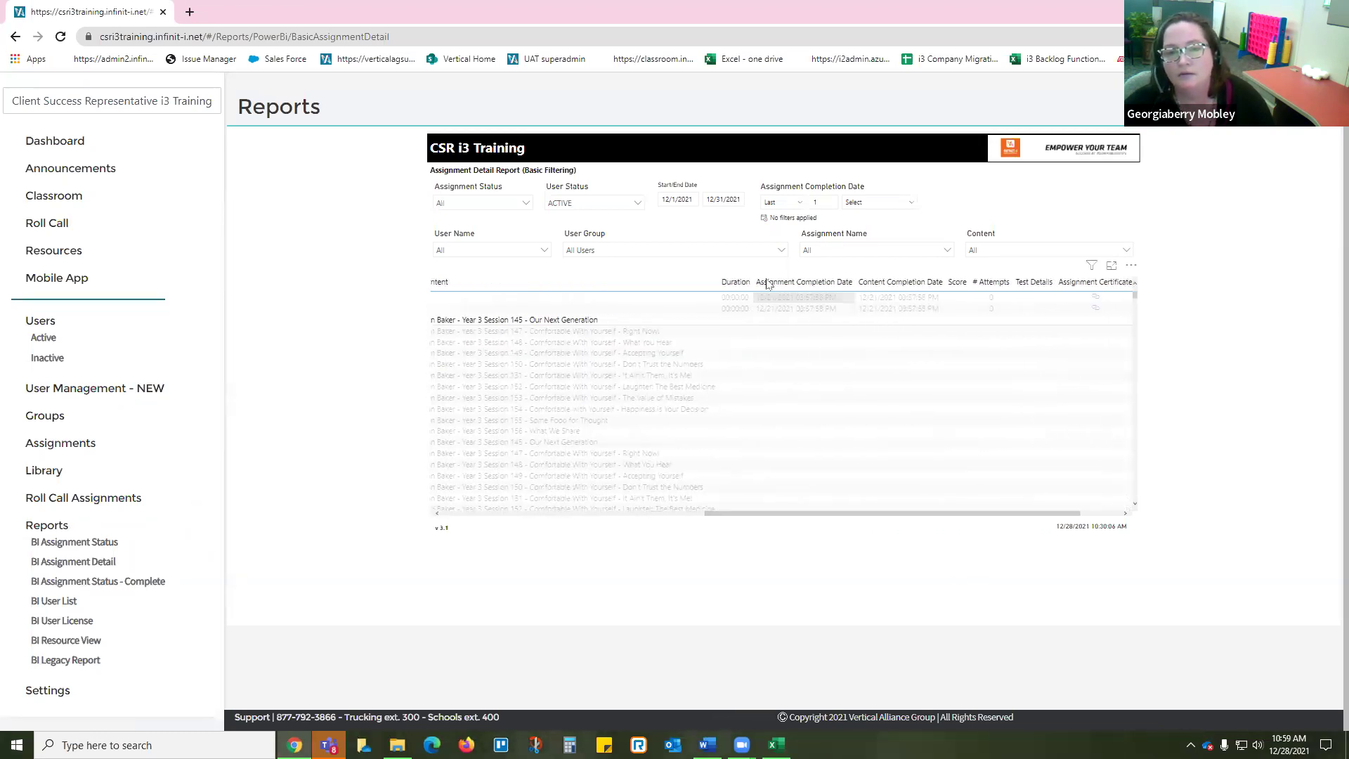
Step: Highlight and clear the first completed assignment row, then scroll the table right
{"action": "left_click", "coordinate": [903, 299]}
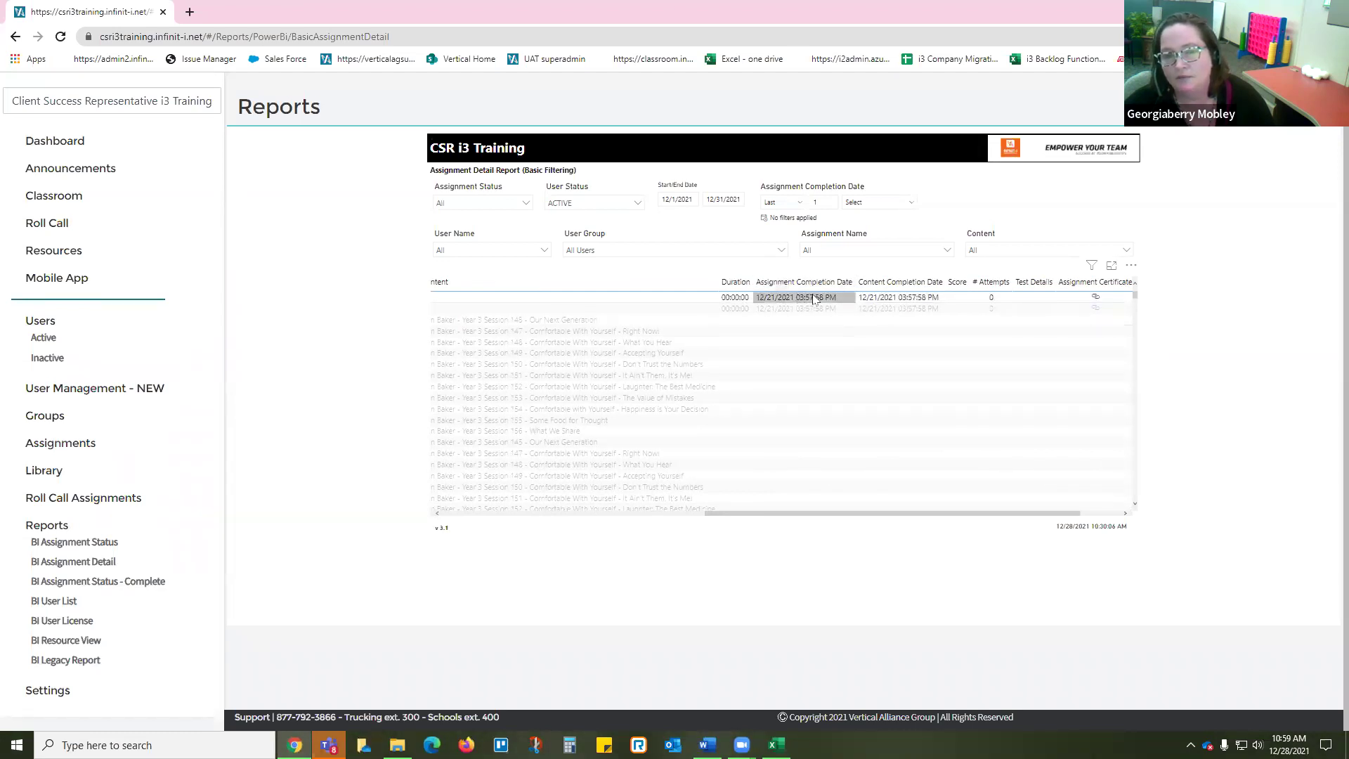
{"action": "left_click", "coordinate": [907, 299]}
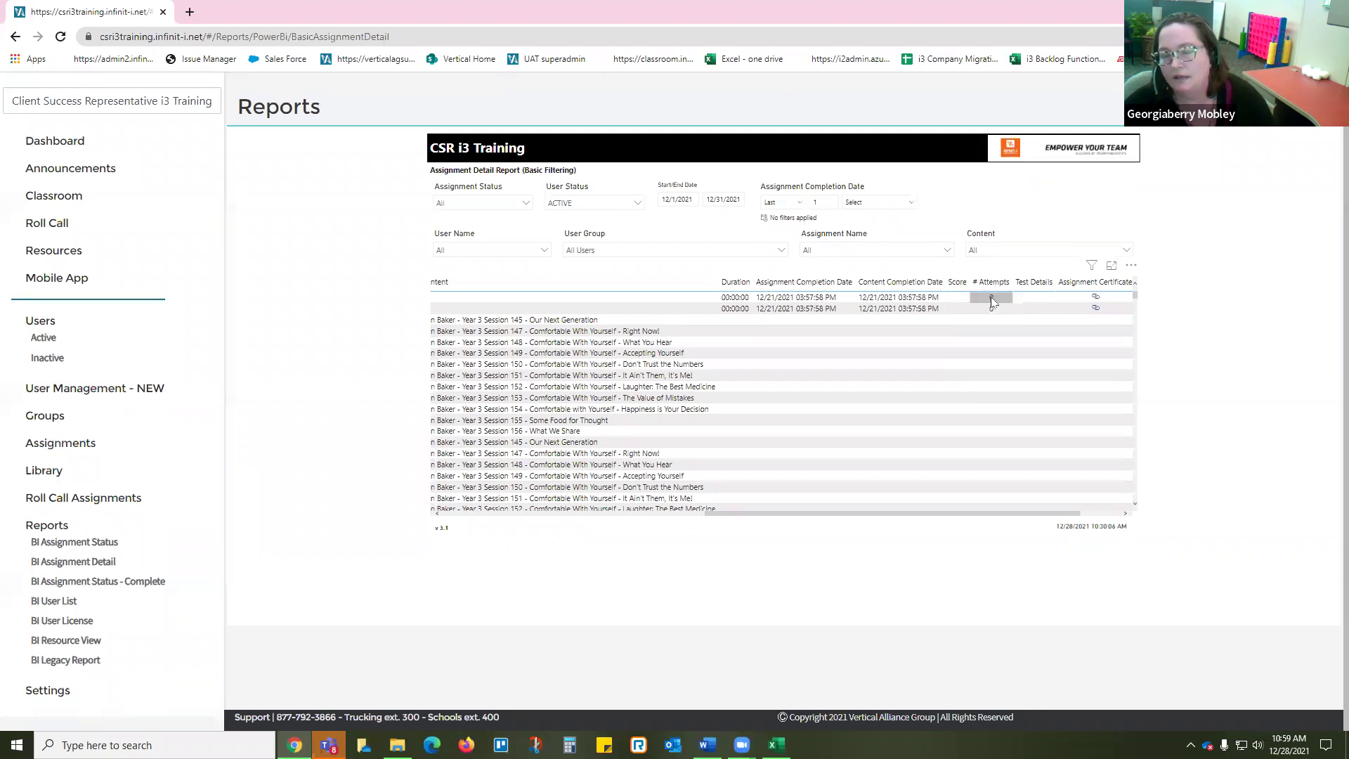
{"action": "left_click_drag", "start_coordinate": [957, 513], "coordinate": [1042, 516]}
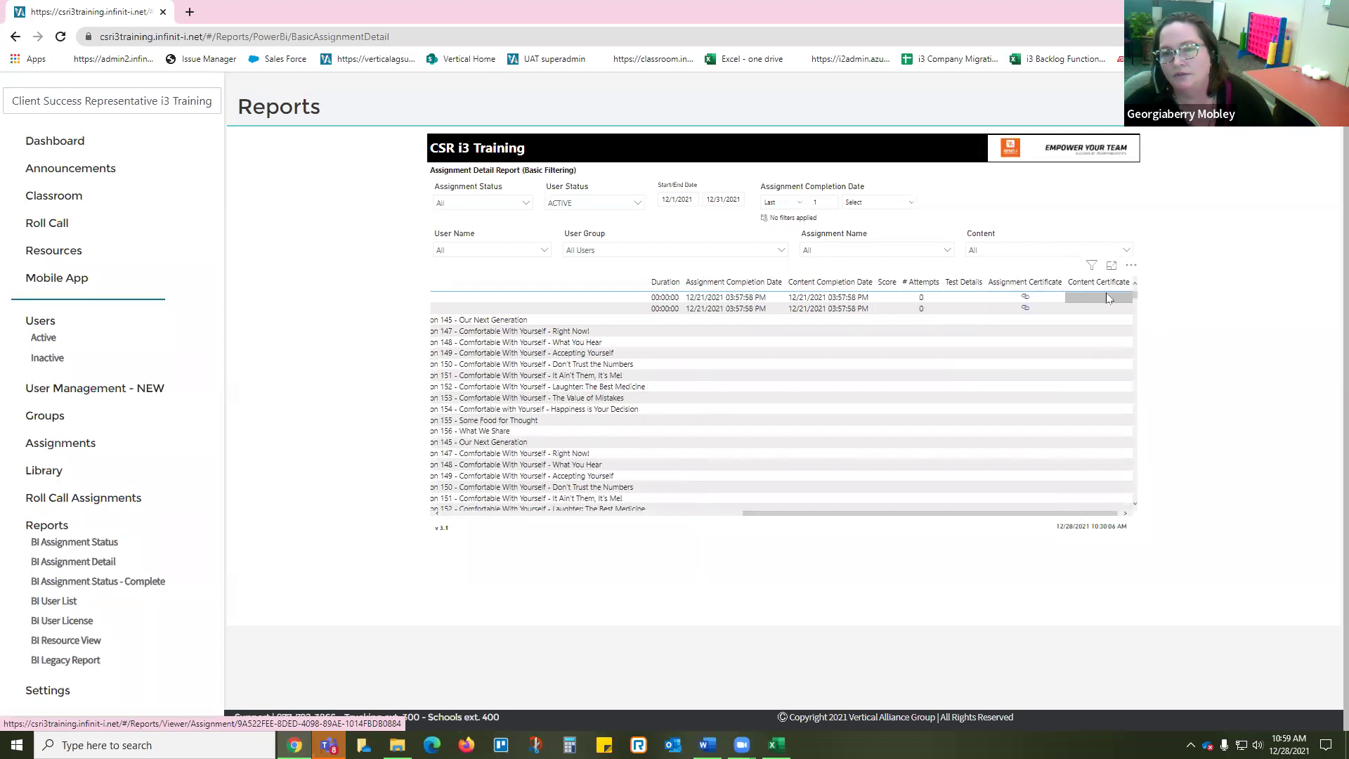
Step: View the assignment's Certificate of Training in a new tab, then return to the report tab
{"action": "left_click", "coordinate": [1024, 300]}
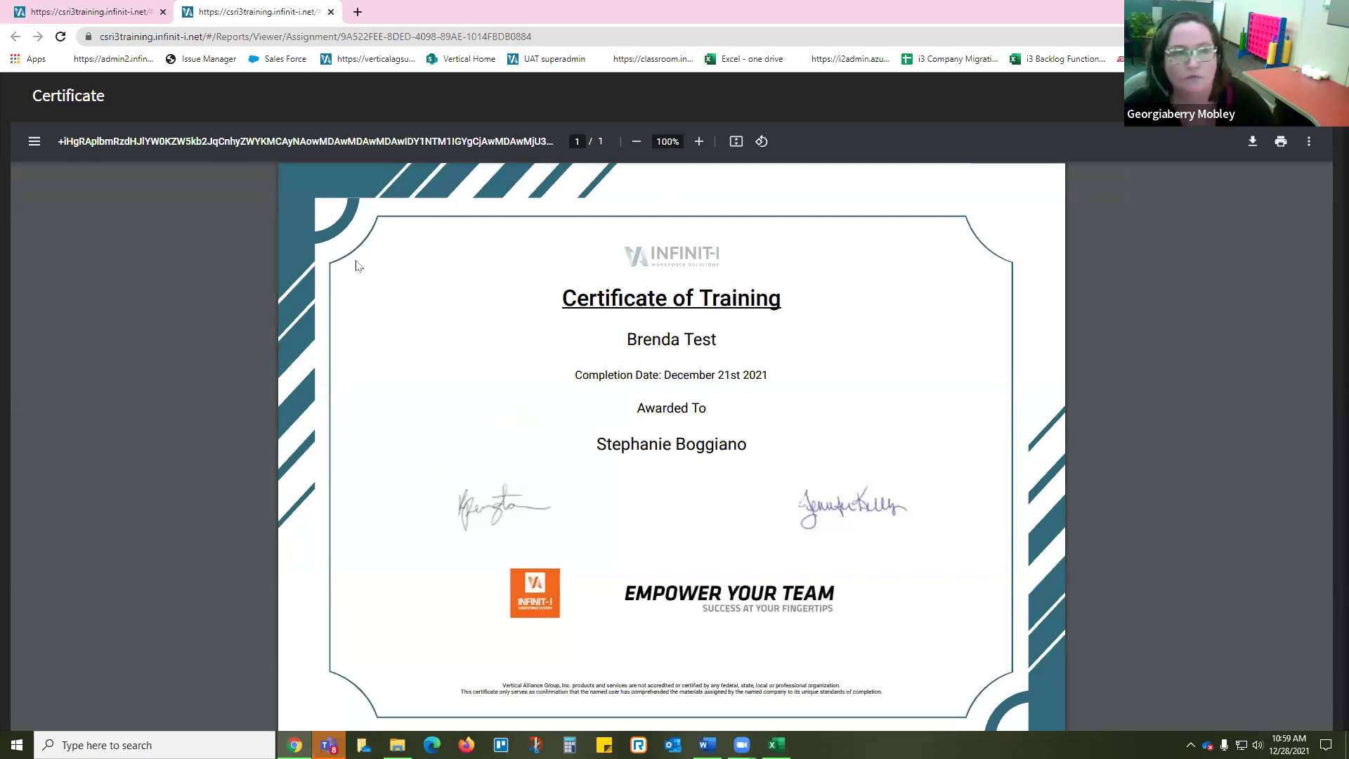
{"action": "left_click", "coordinate": [119, 11]}
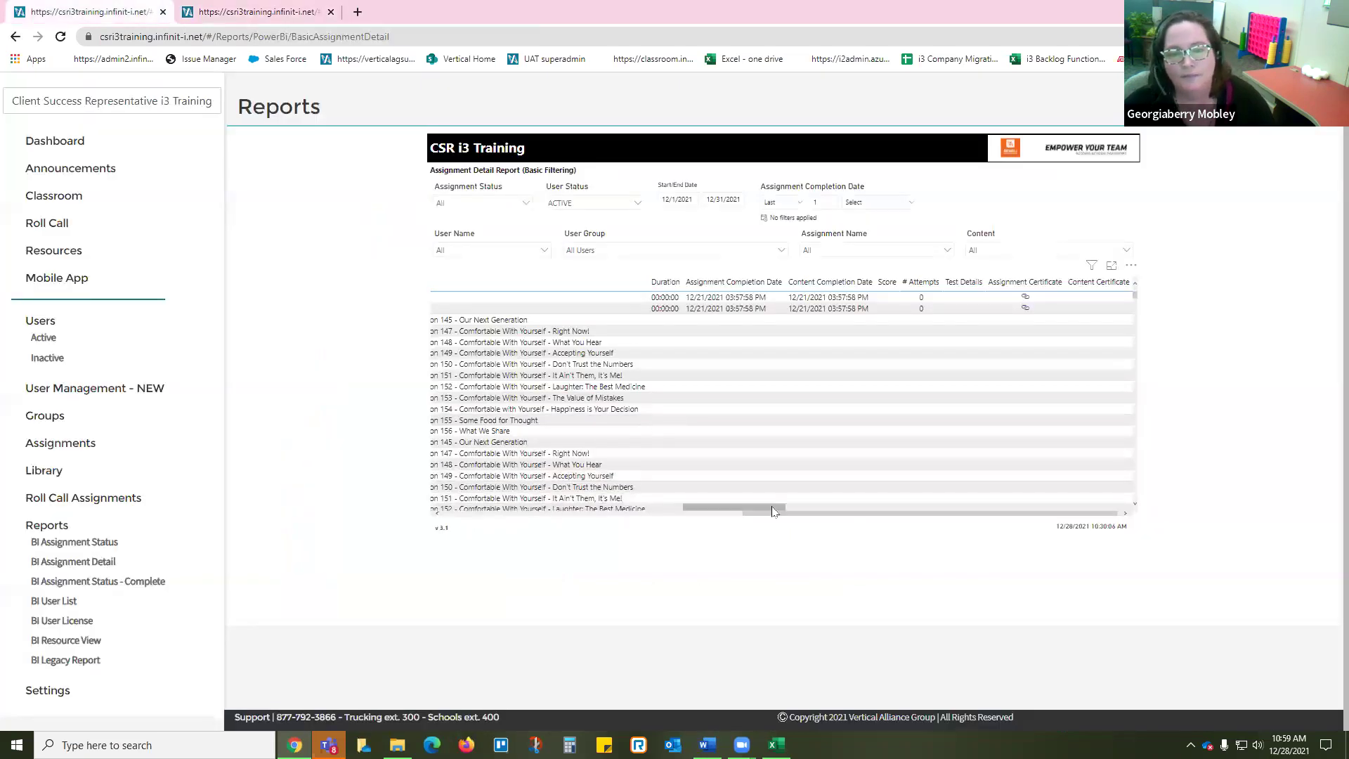
{"action": "left_click_drag", "start_coordinate": [777, 513], "coordinate": [497, 513]}
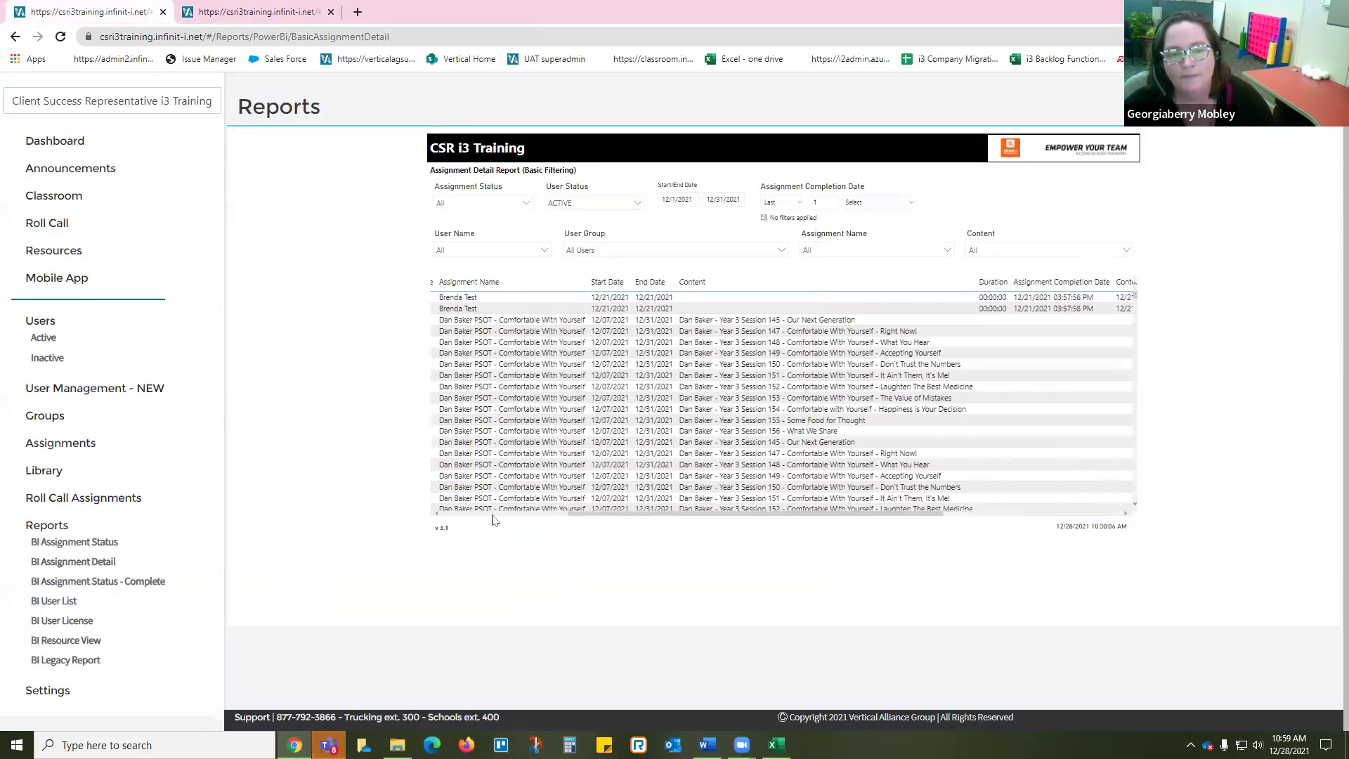
Step: Filter Content to Blood Borne Pathogens: OSHA Update and reset the dates to 1/1/1753–2/24/2030
{"action": "left_click", "coordinate": [987, 251]}
{"action": "scroll", "coordinate": [1033, 340], "scroll_direction": "down", "scroll_amount": 2}
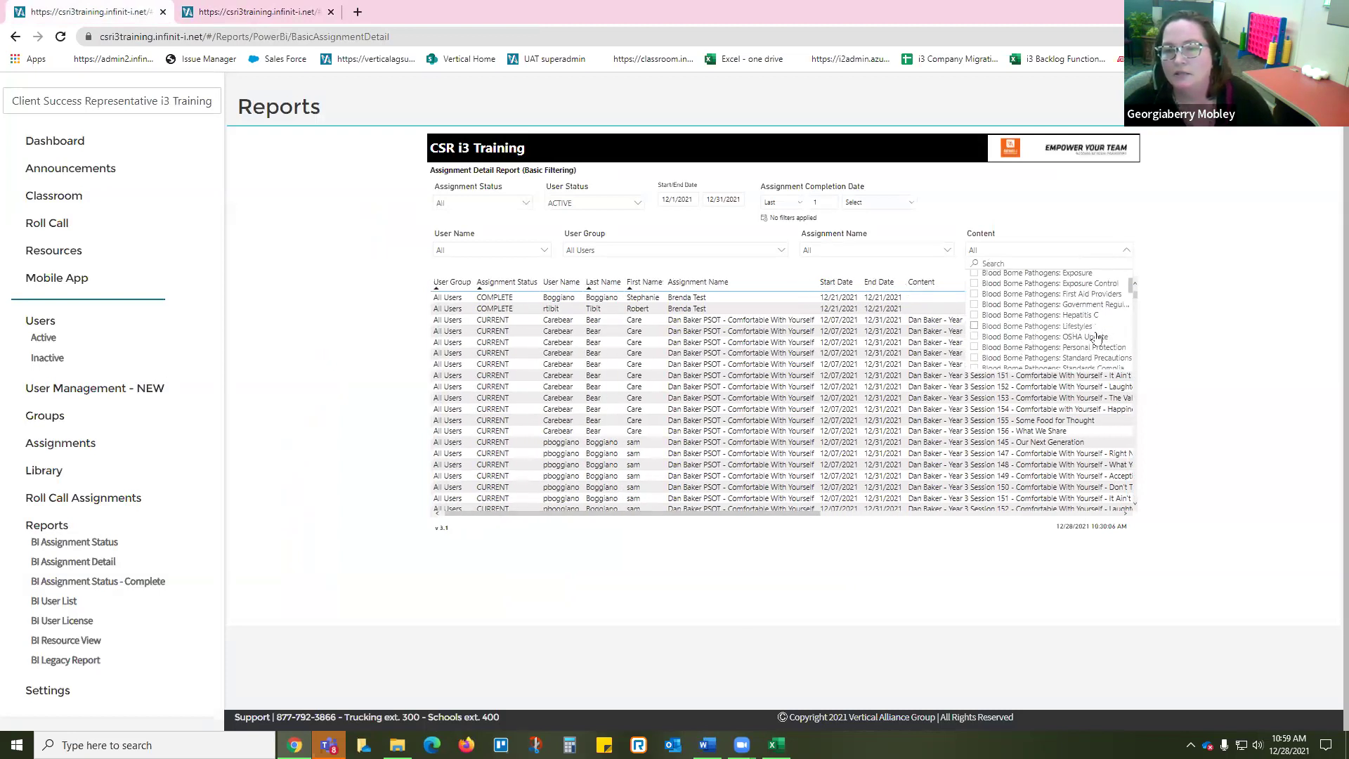
{"action": "left_click", "coordinate": [975, 338]}
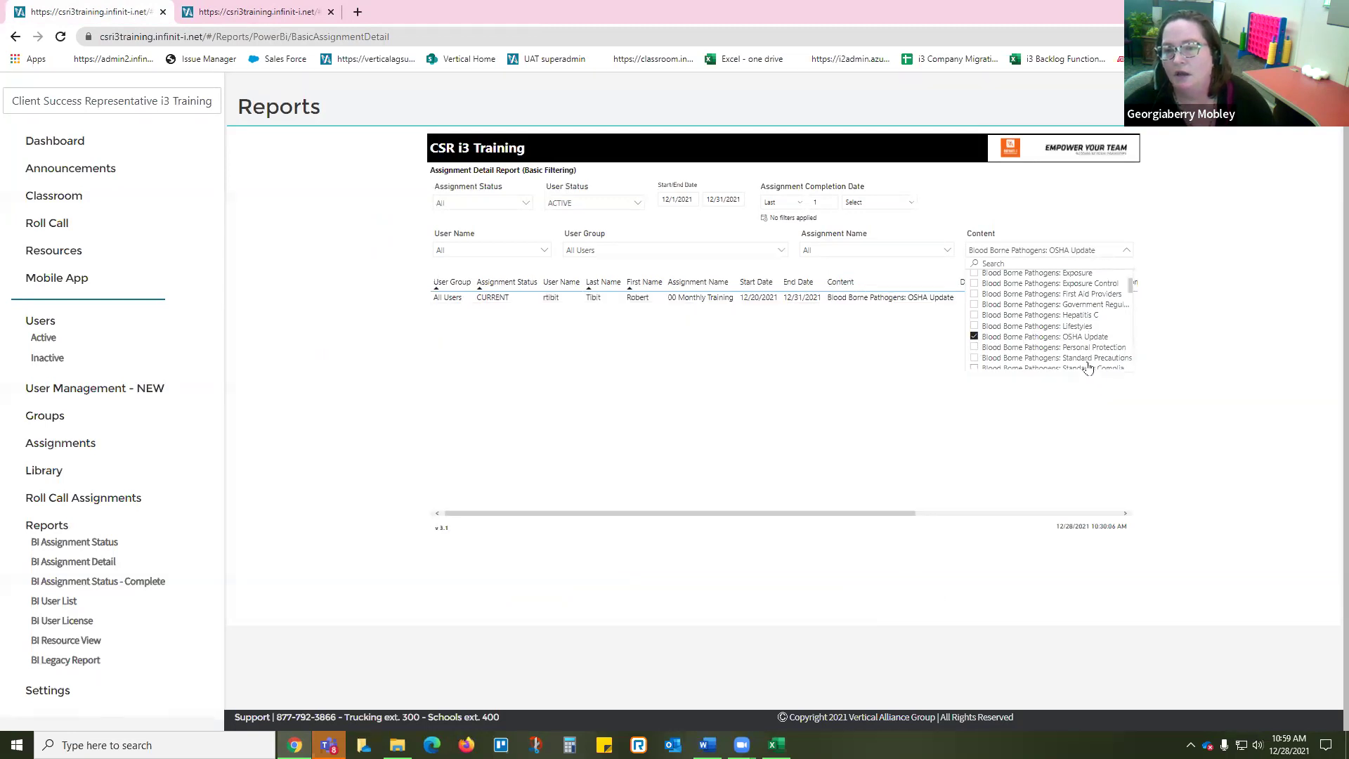
{"action": "left_click", "coordinate": [664, 420]}
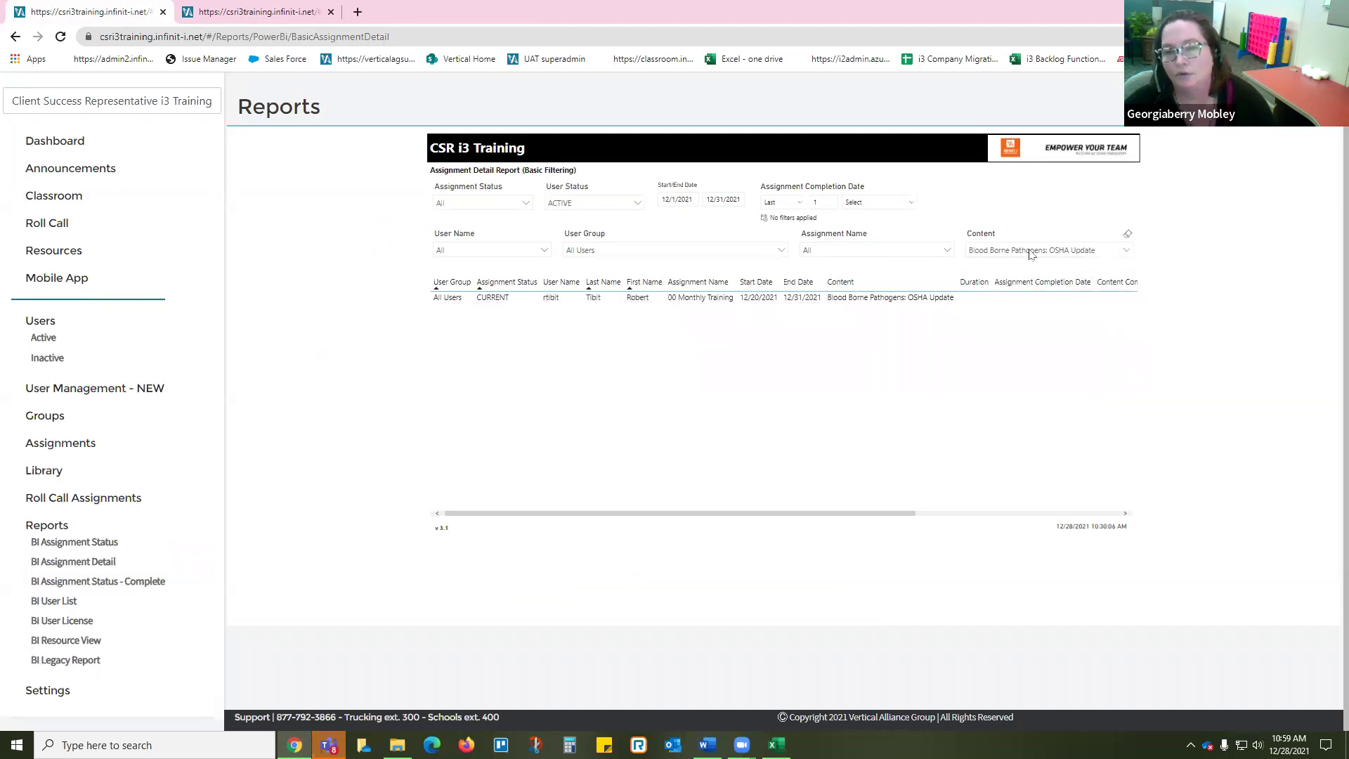
{"action": "left_click", "coordinate": [743, 187]}
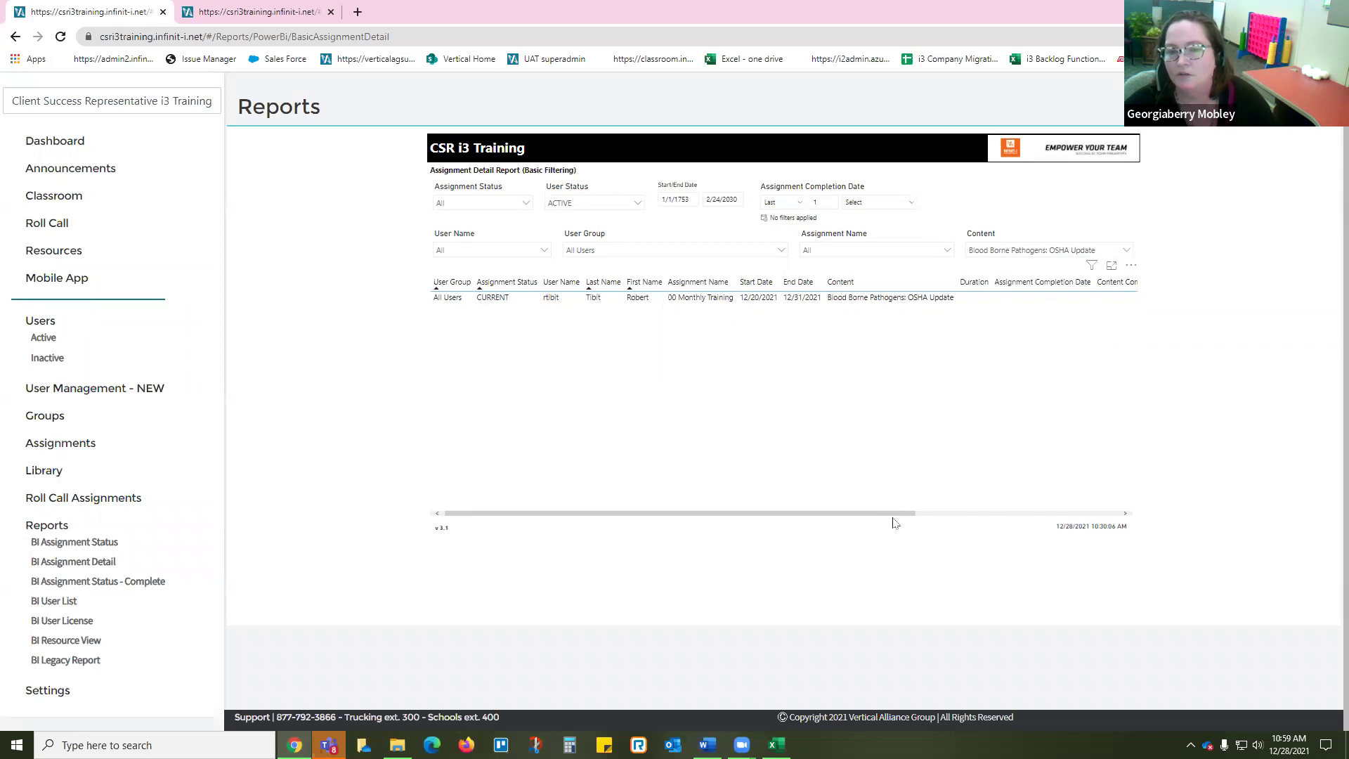
{"action": "mouse_move", "coordinate": [893, 513]}
{"action": "left_mouse_down"}
{"action": "mouse_move", "coordinate": [1083, 515]}
{"action": "mouse_move", "coordinate": [892, 514]}
{"action": "left_mouse_up"}
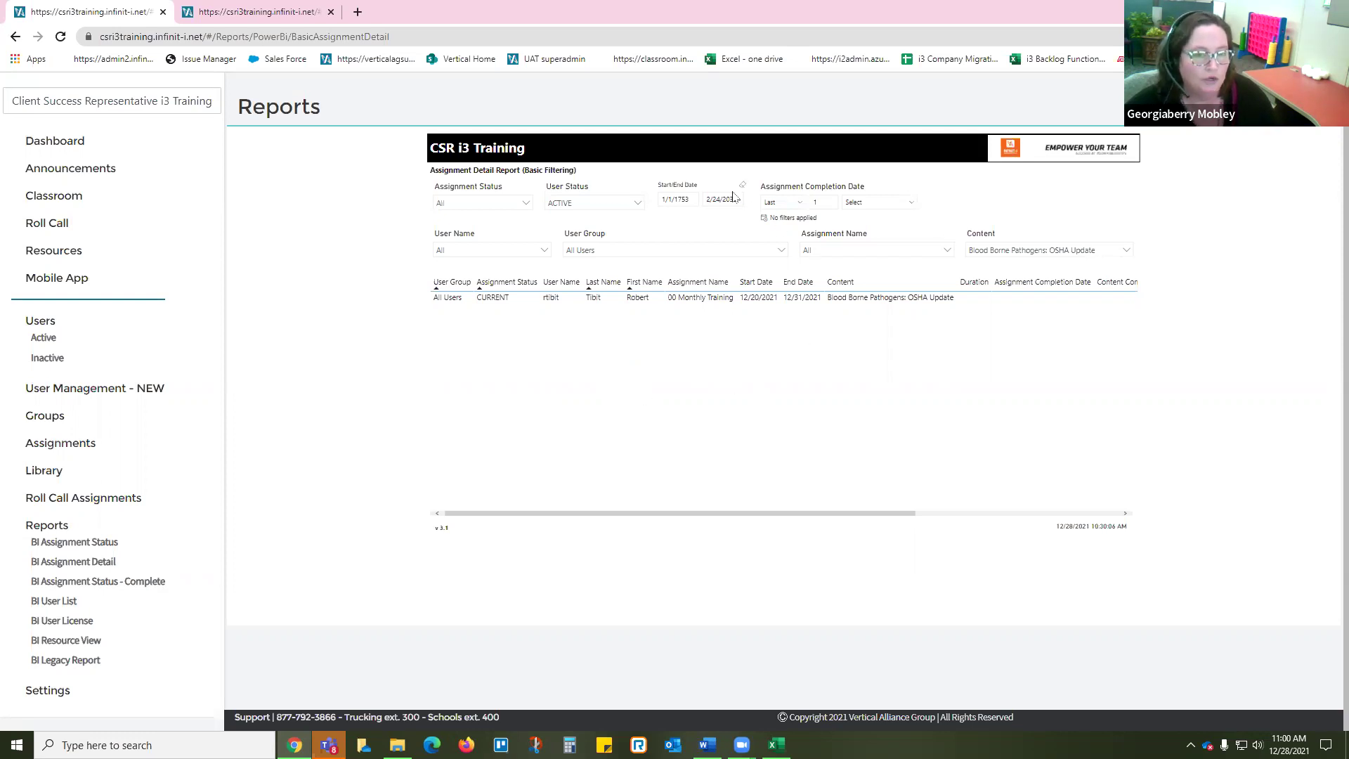
{"action": "left_click", "coordinate": [681, 199]}
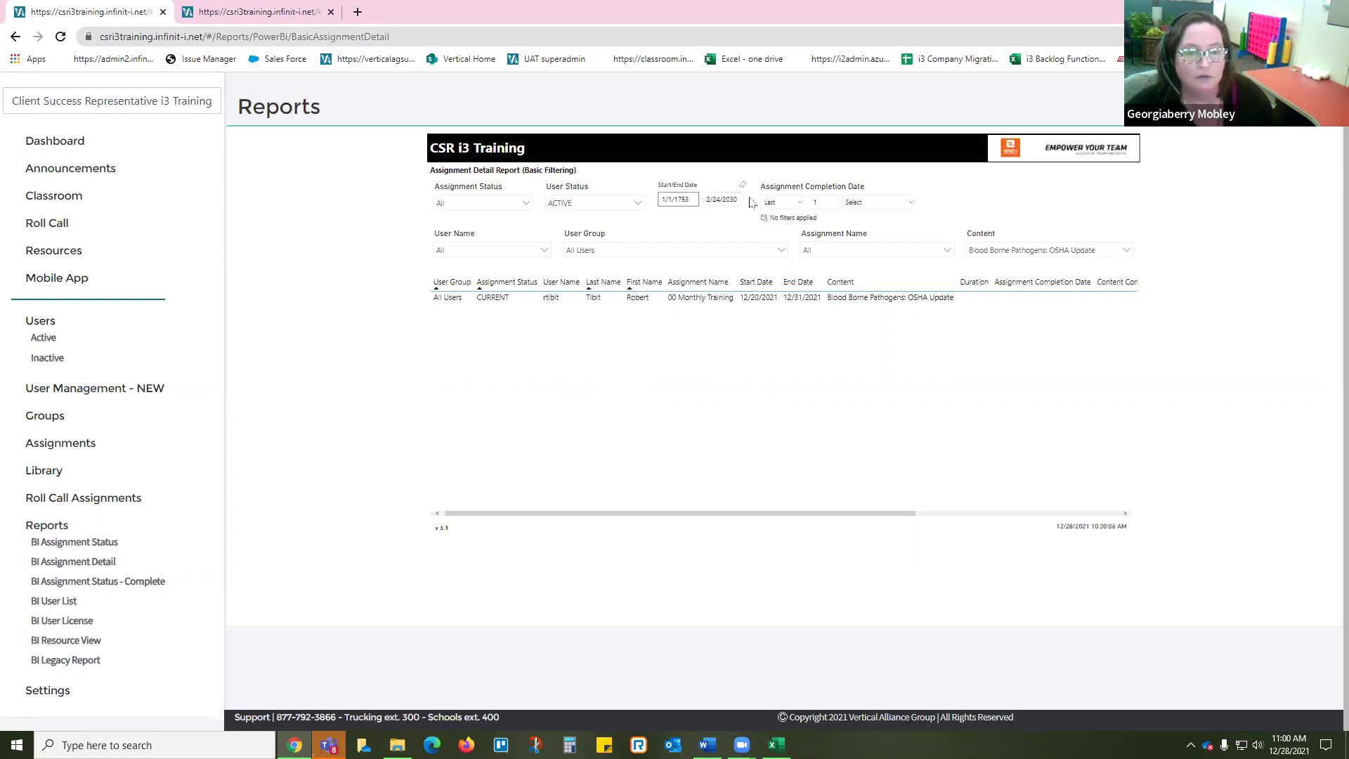
{"action": "left_click", "coordinate": [726, 201]}
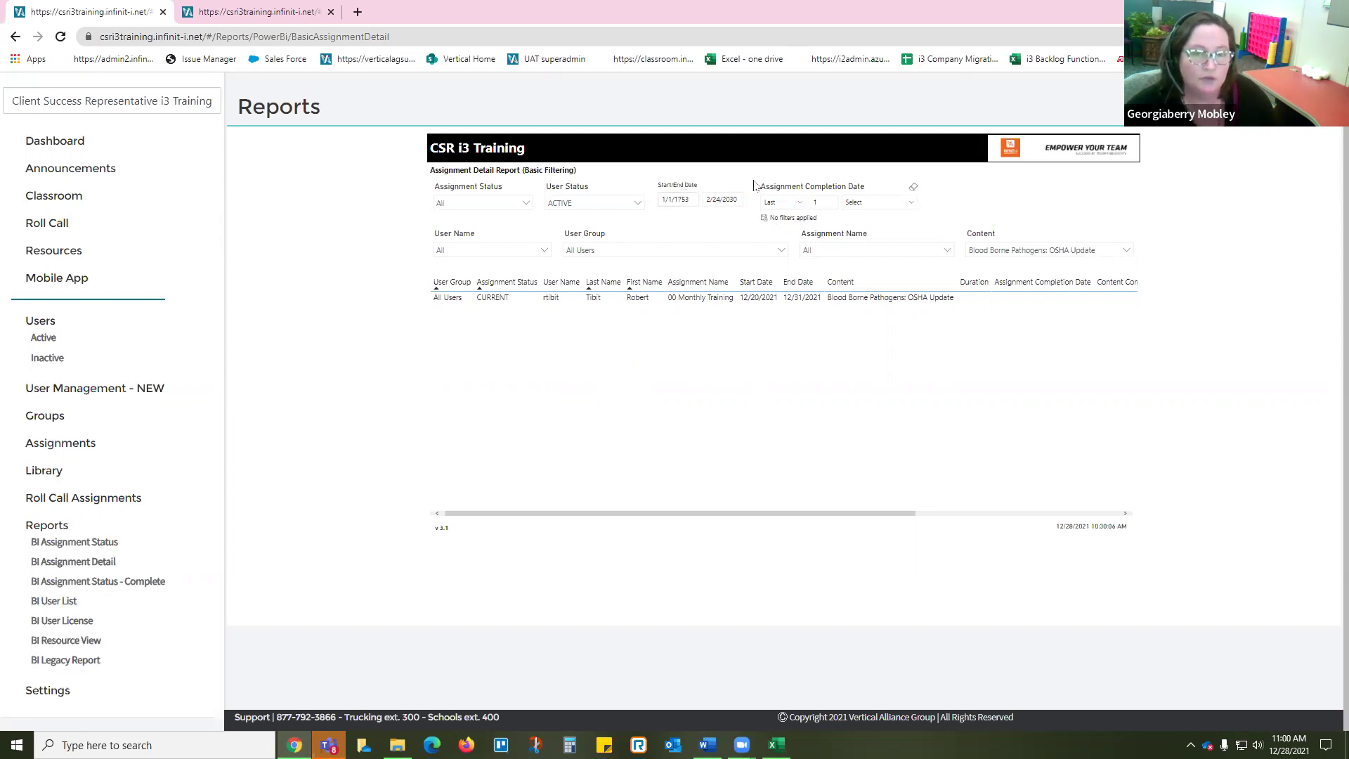
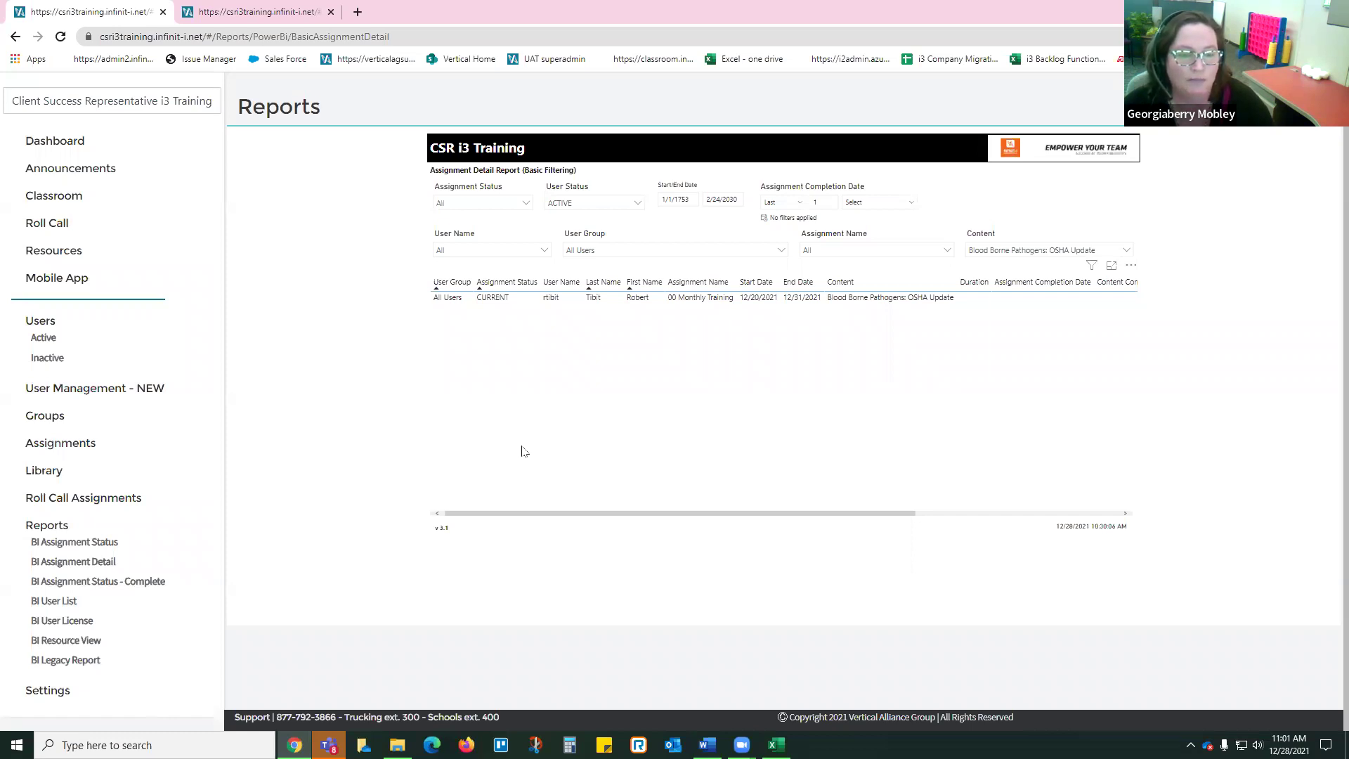
Step: Check the report's date range fields, then scroll through the Word FAQ document
{"action": "left_click", "coordinate": [677, 201]}
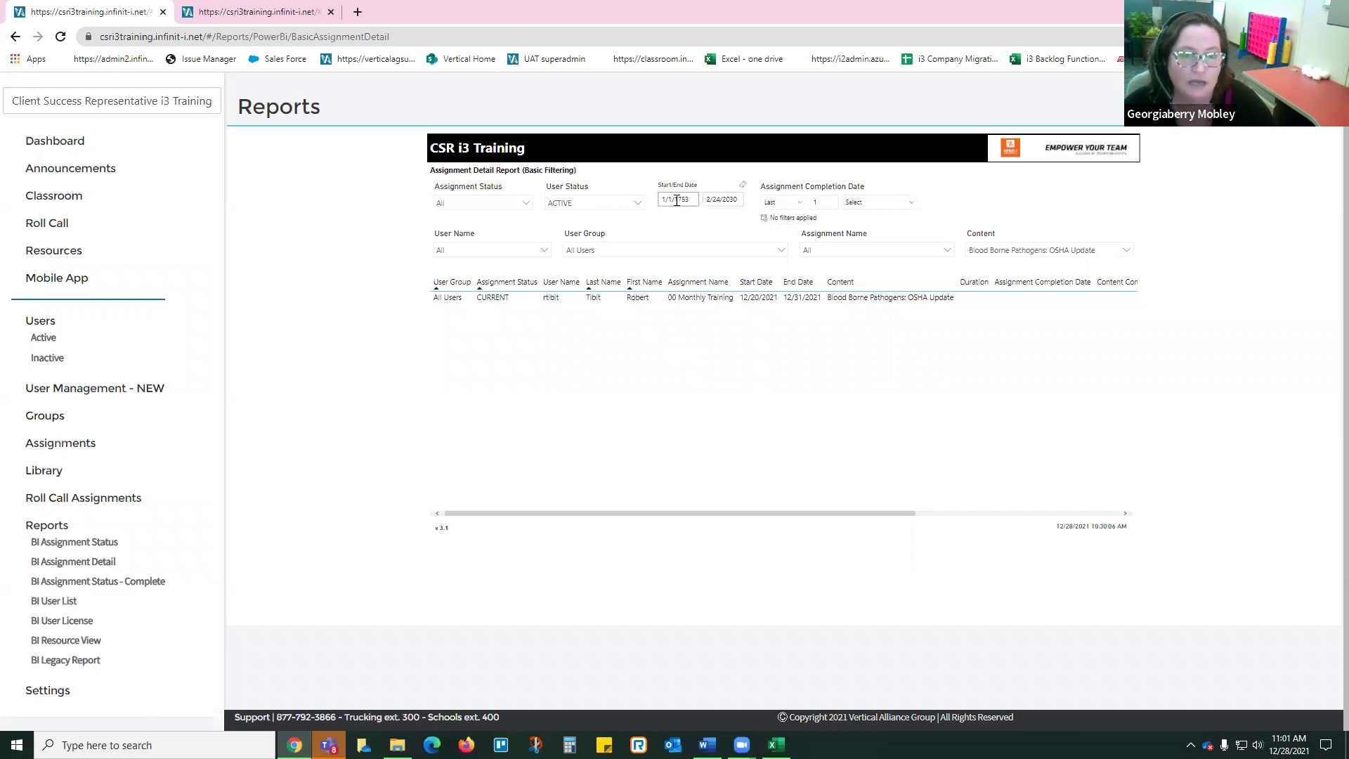
{"action": "left_click", "coordinate": [731, 199]}
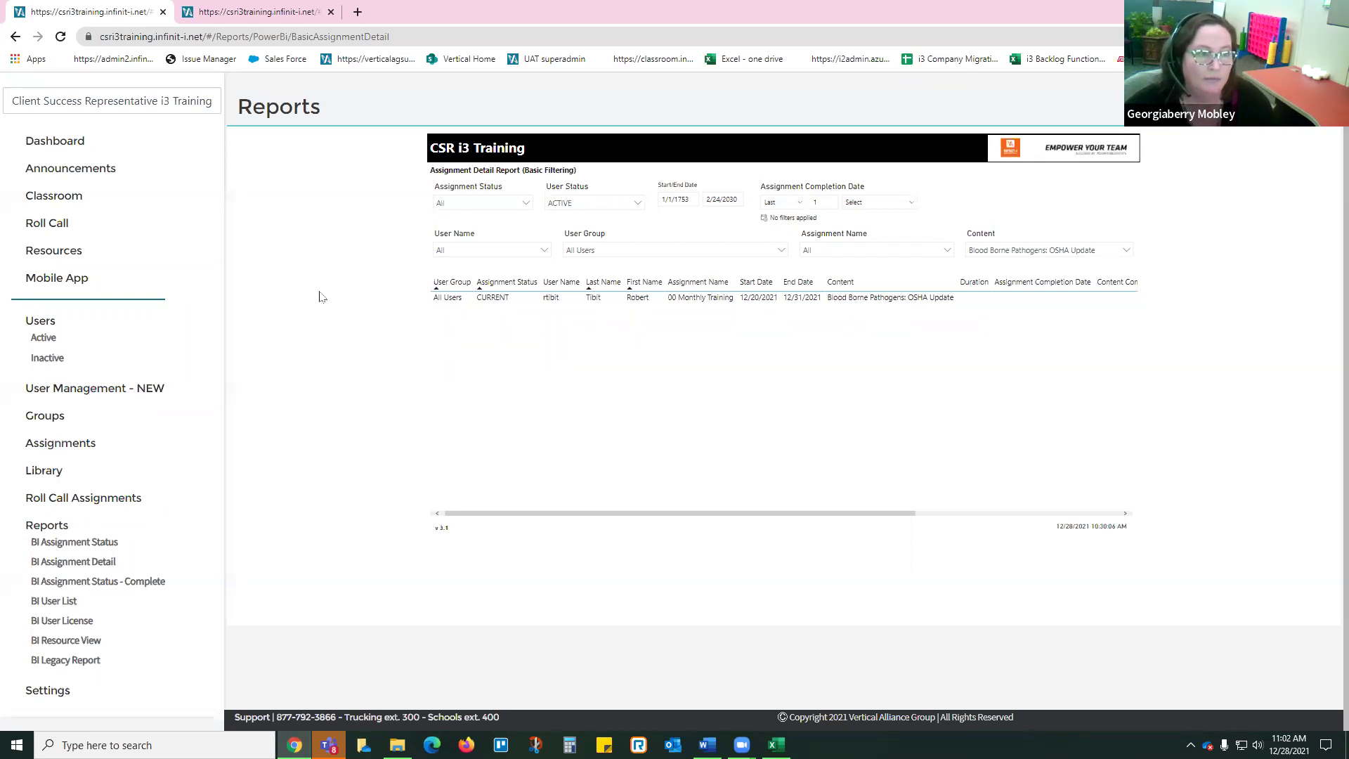
{"action": "left_click", "coordinate": [702, 725]}
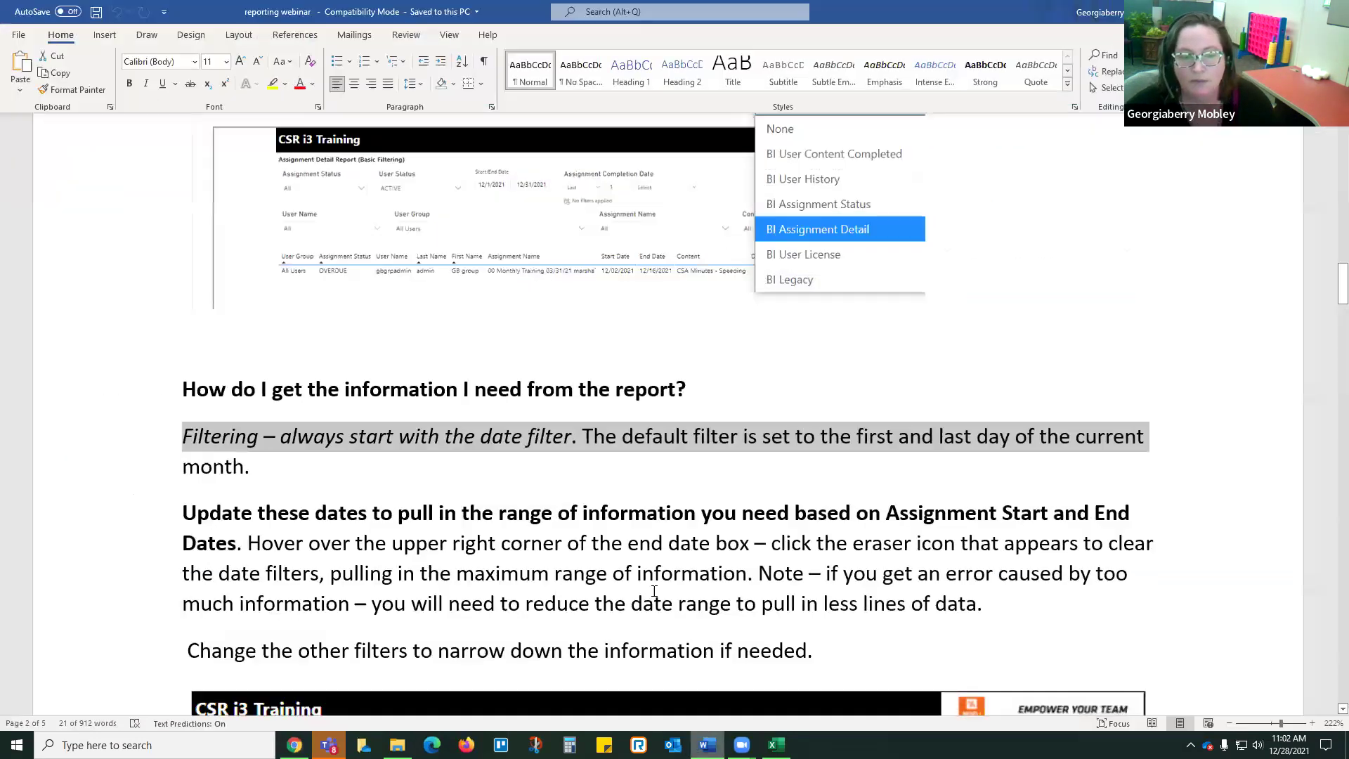
{"action": "scroll", "coordinate": [500, 508], "scroll_direction": "down", "scroll_amount": 6}
{"action": "scroll", "coordinate": [500, 508], "scroll_direction": "down", "scroll_amount": 3}
{"action": "scroll", "coordinate": [497, 368], "scroll_direction": "up", "scroll_amount": 2}
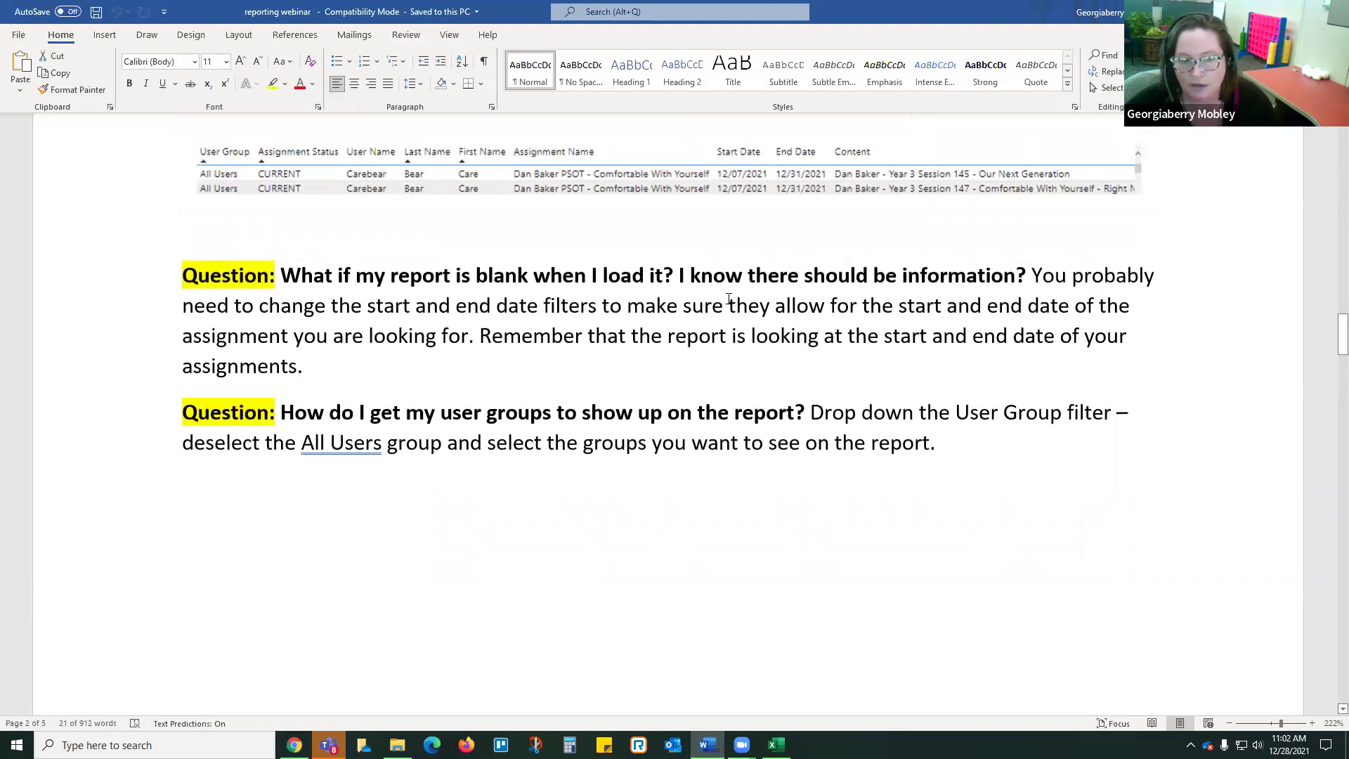
{"action": "scroll", "coordinate": [534, 470], "scroll_direction": "down", "scroll_amount": 8}
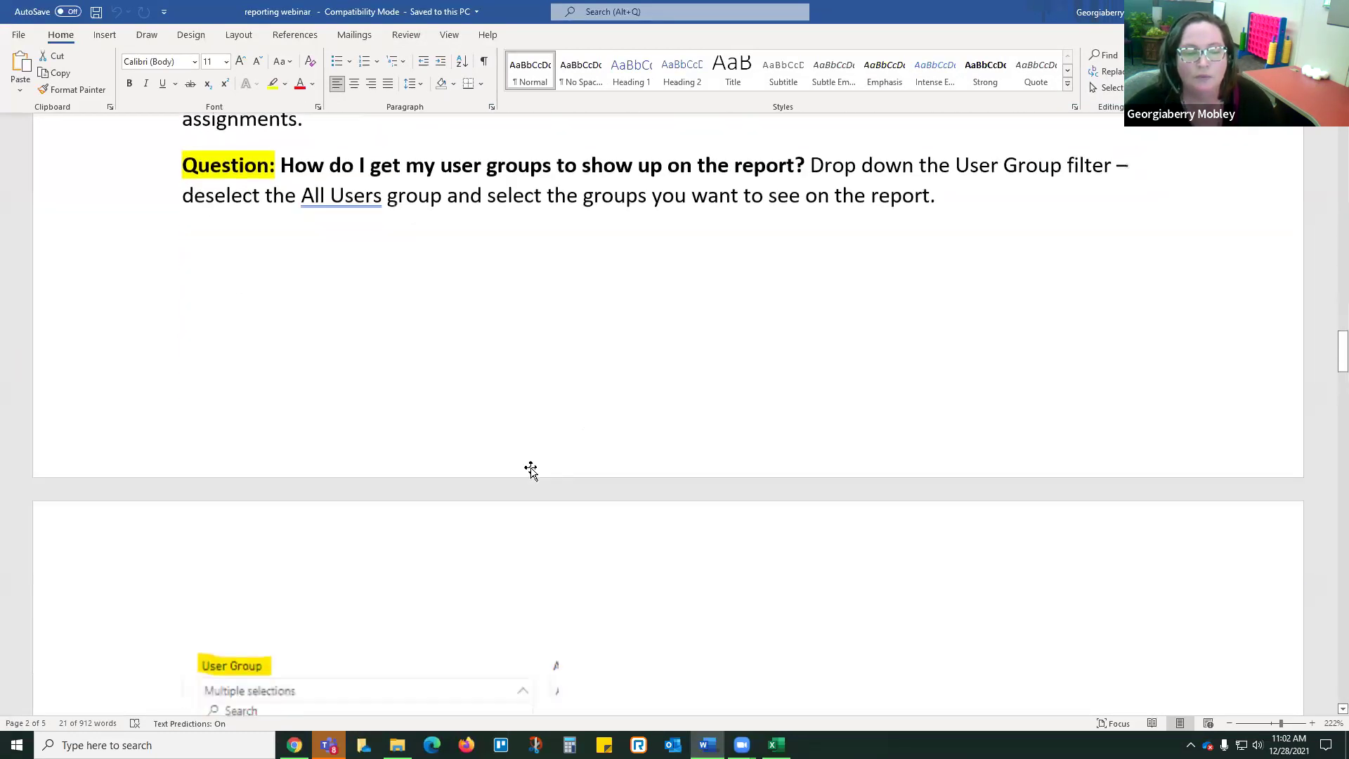
{"action": "scroll", "coordinate": [538, 473], "scroll_direction": "down", "scroll_amount": 1}
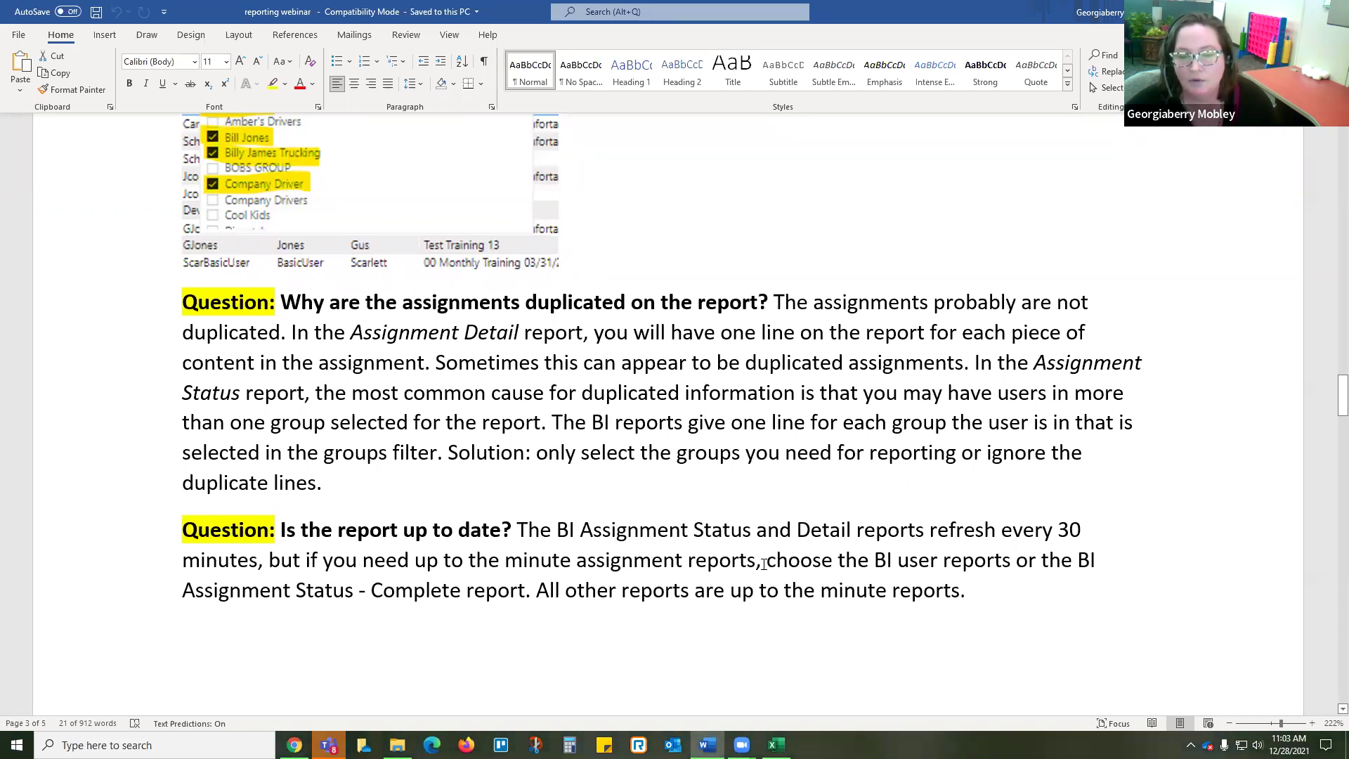
Step: Highlight 'BI user reports' and 'Assignment Status - Complete' in the FAQ, then open that report in Infinit-I
{"action": "left_click_drag", "start_coordinate": [879, 558], "coordinate": [998, 560]}
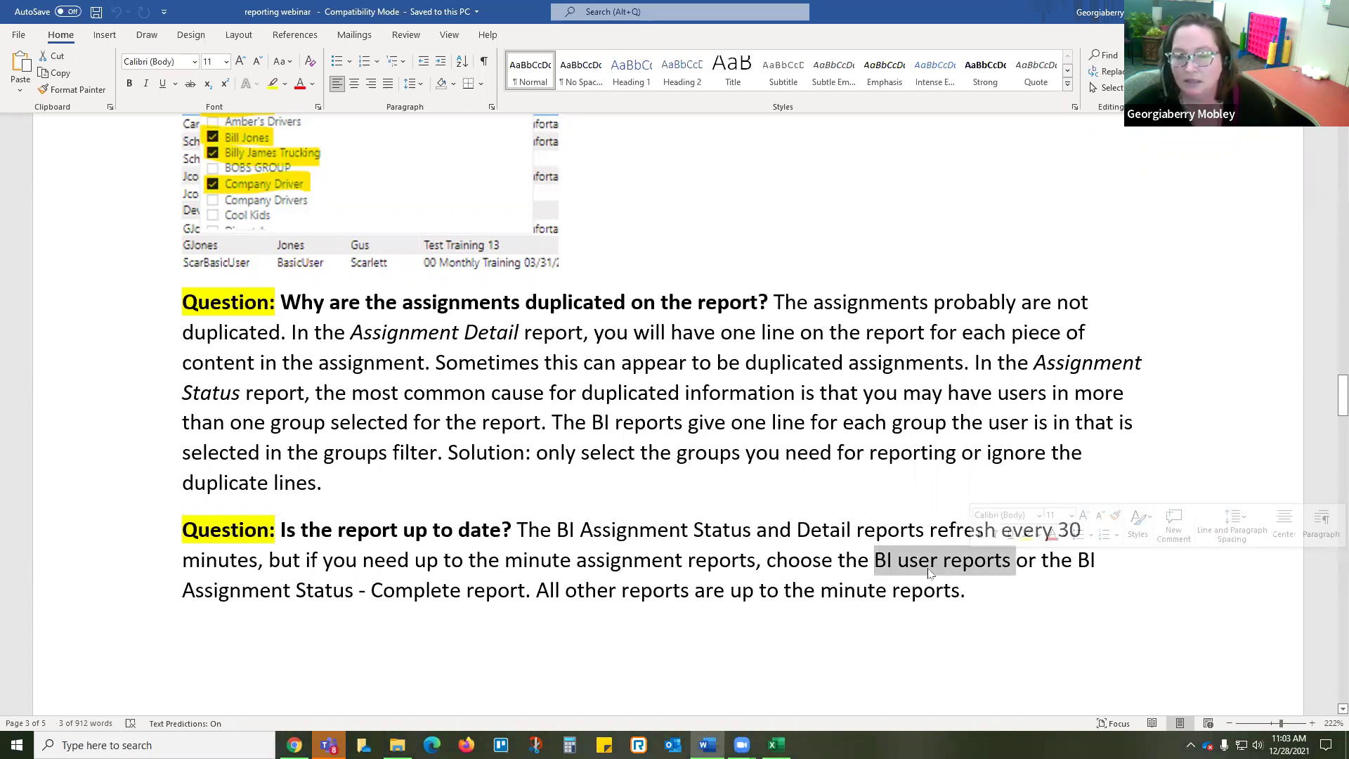
{"action": "left_click", "coordinate": [1079, 560]}
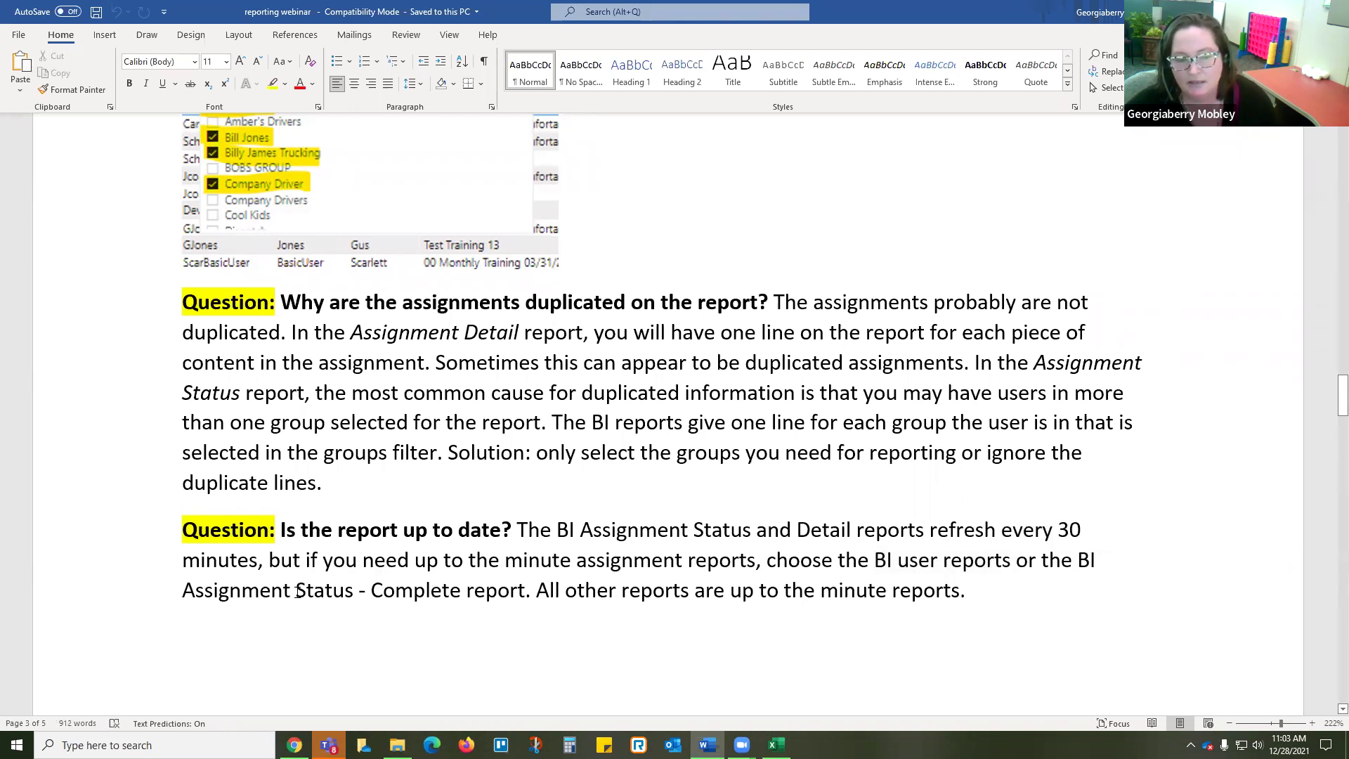
{"action": "left_click_drag", "start_coordinate": [246, 590], "coordinate": [447, 590]}
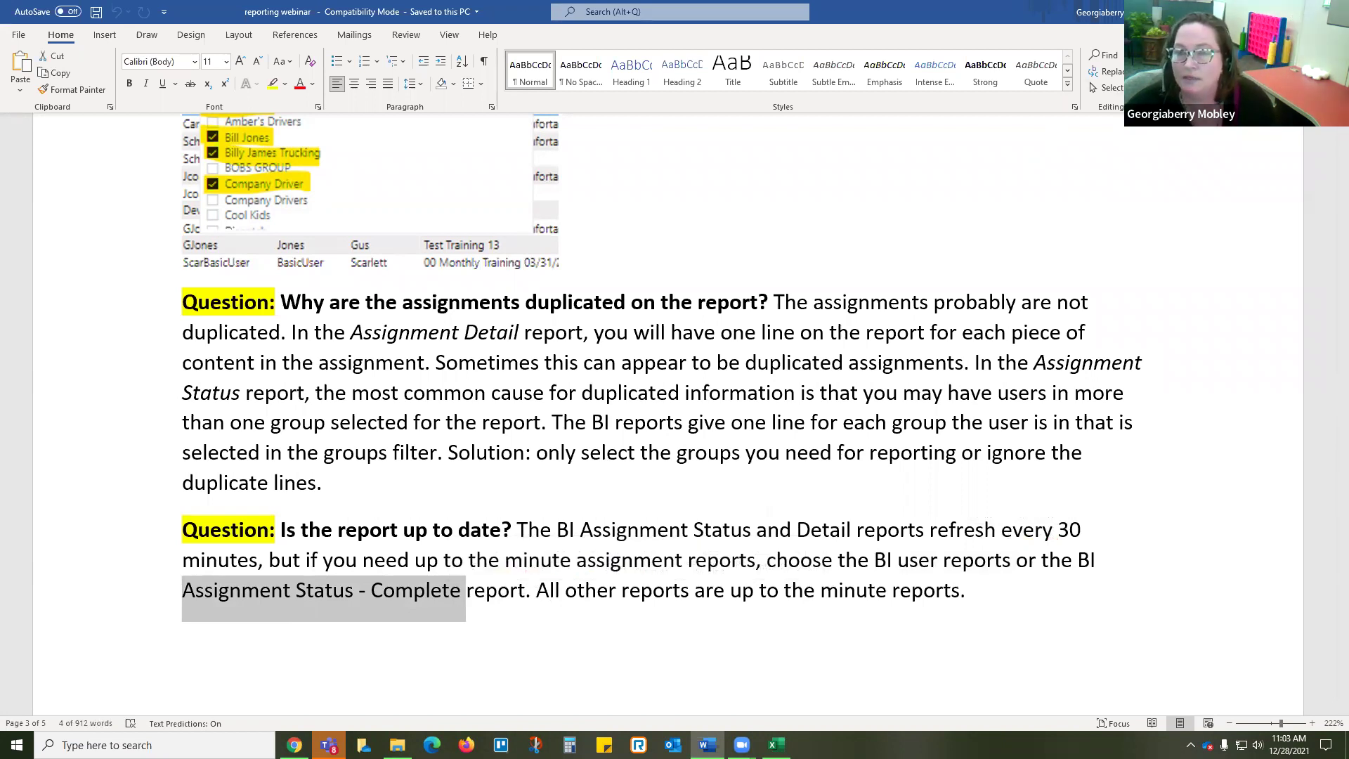
{"action": "key", "text": "alt+Tab"}
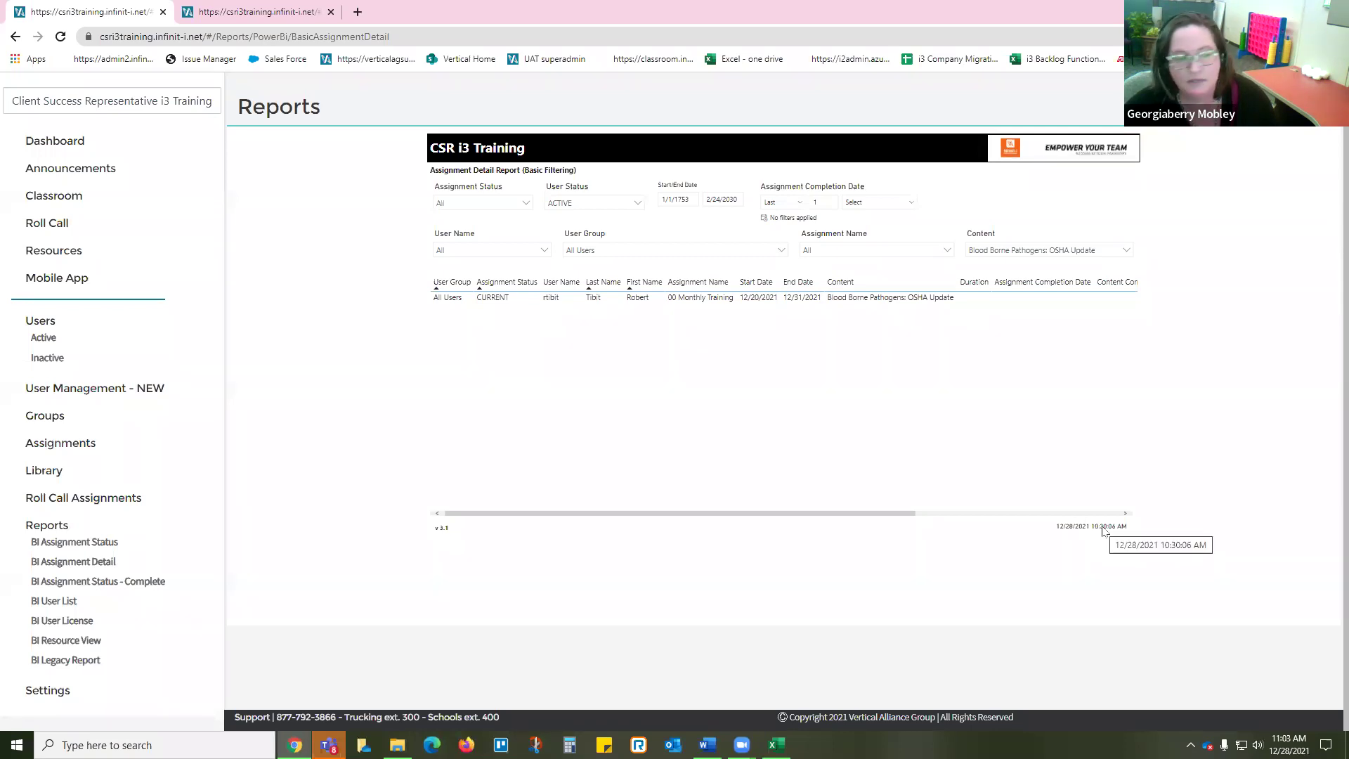
{"action": "left_click", "coordinate": [143, 581]}
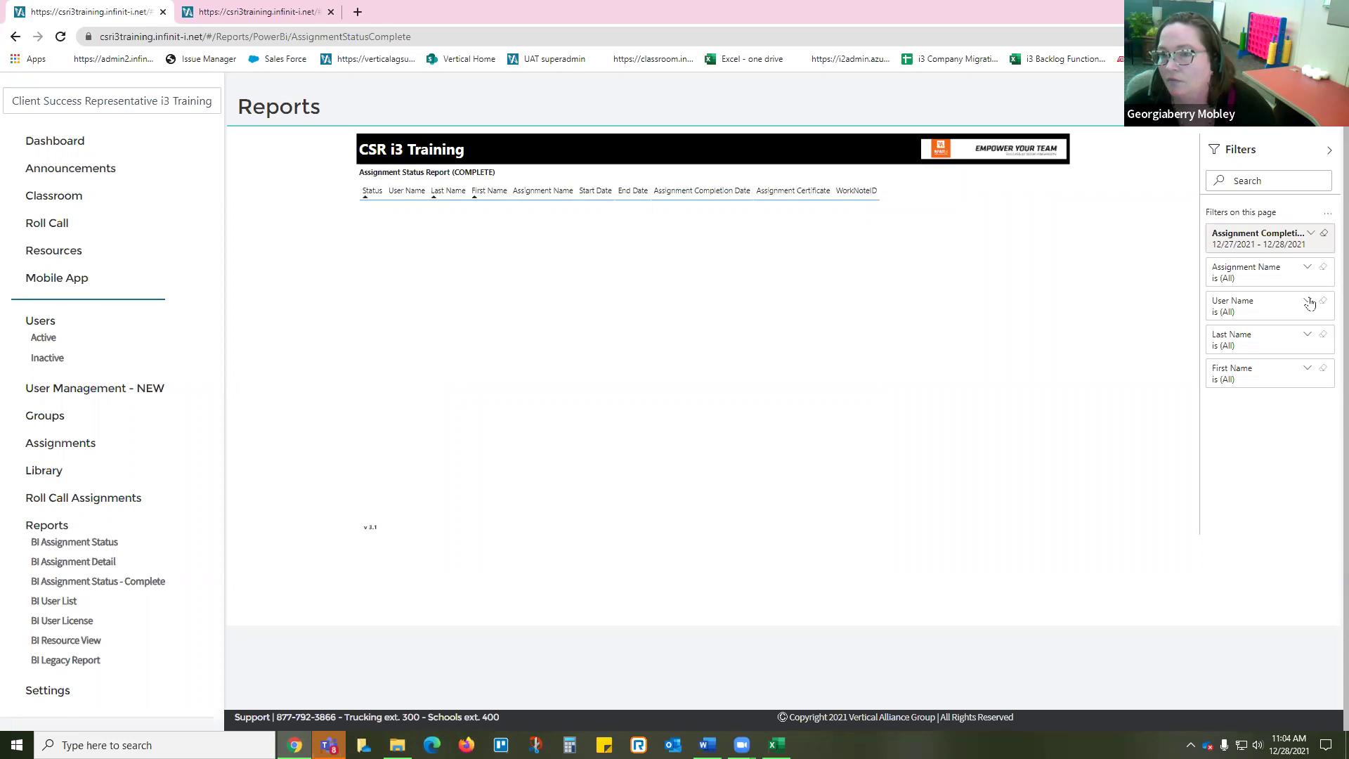
Step: Change the Assignment Completion Date filter unit from days to months and apply the last 2 months
{"action": "left_click", "coordinate": [1309, 235]}
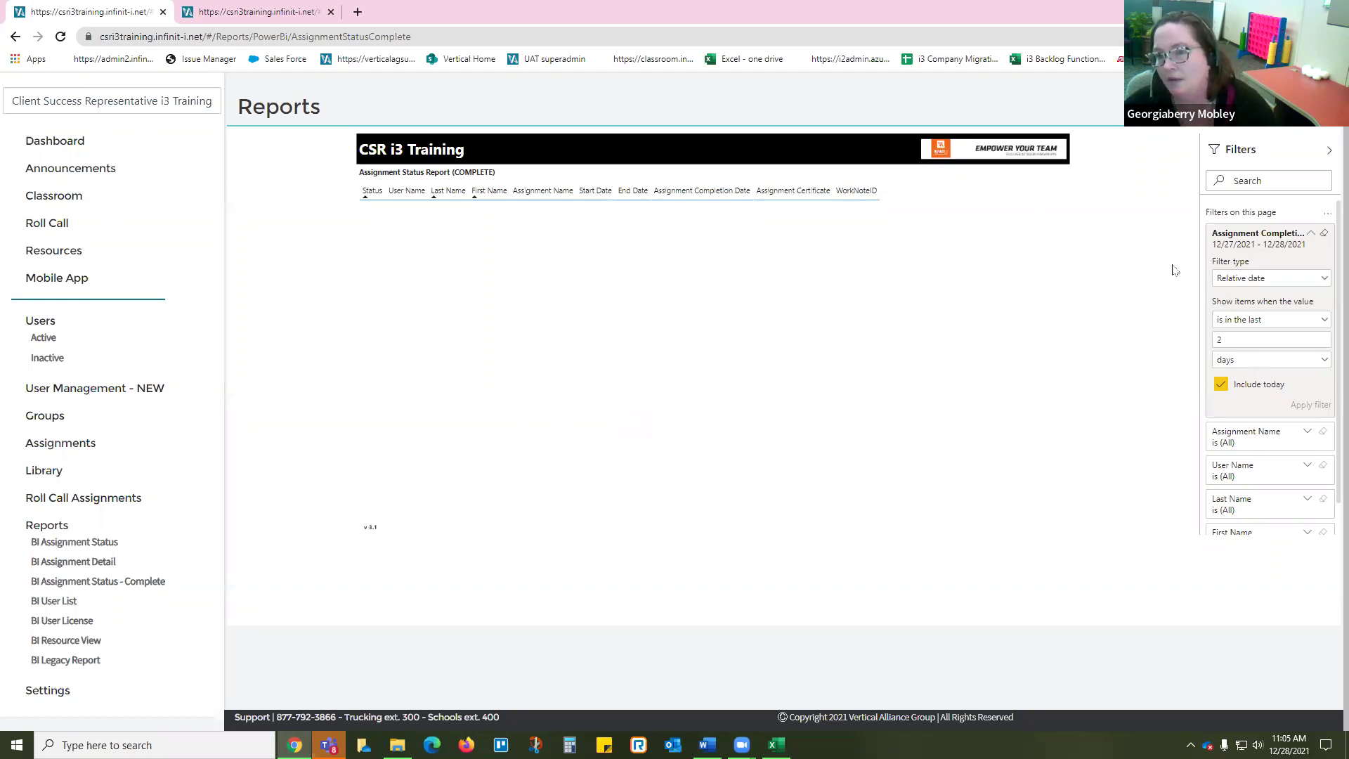
{"action": "left_click", "coordinate": [1286, 363]}
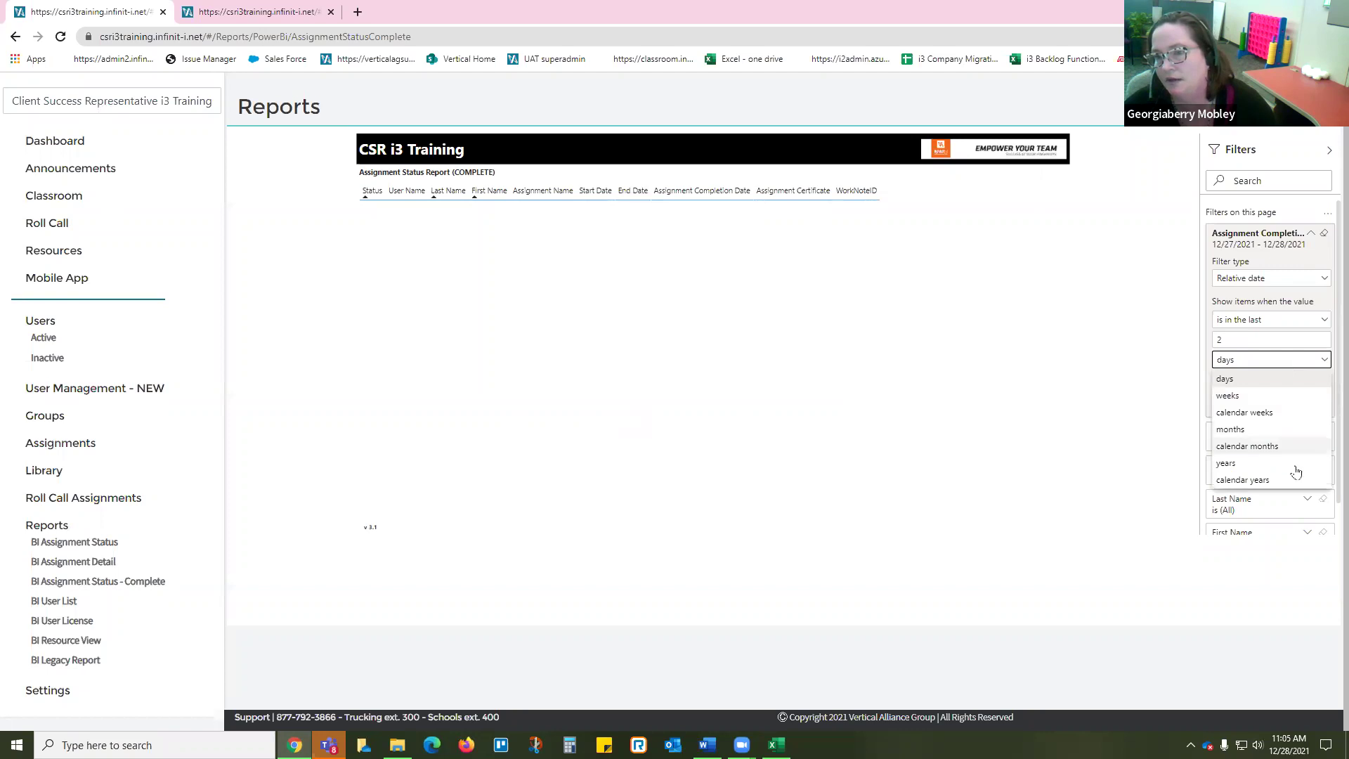
{"action": "left_click", "coordinate": [1231, 430]}
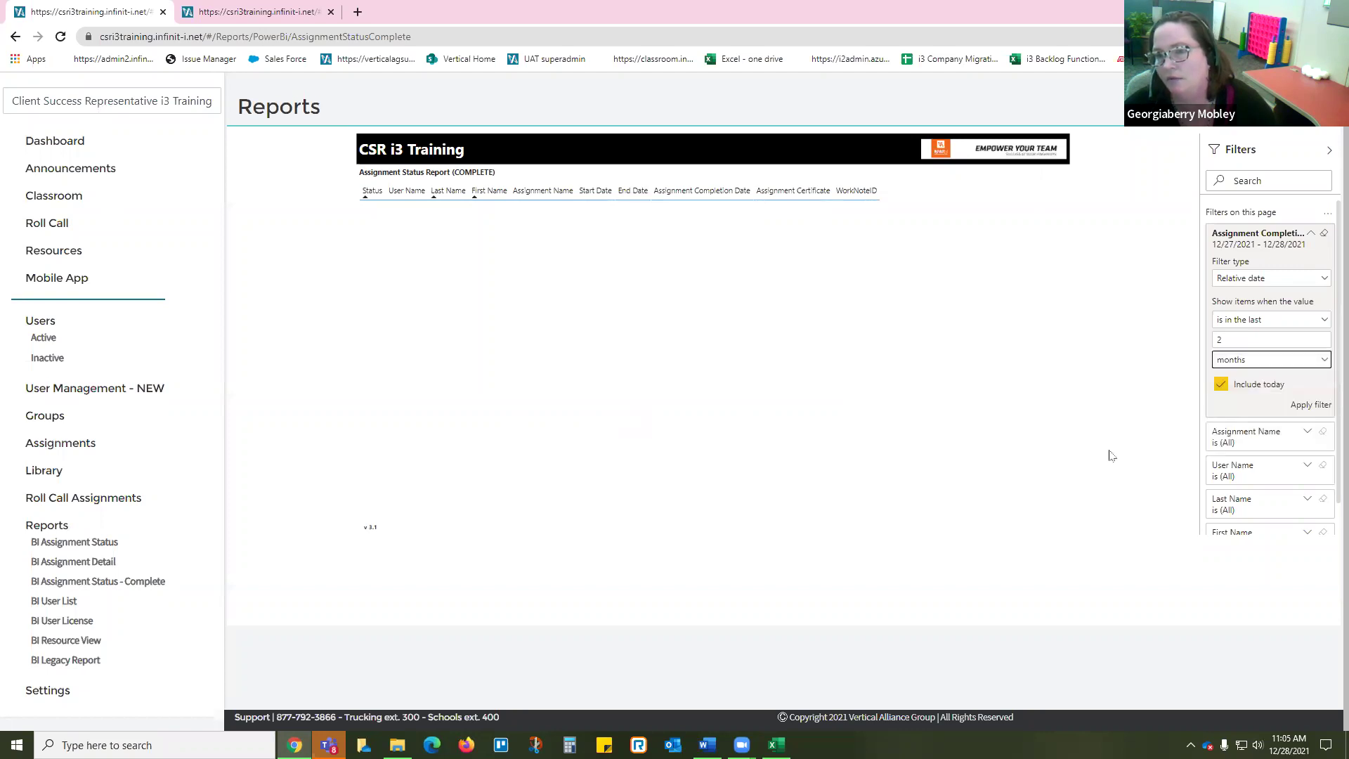
{"action": "left_click", "coordinate": [1313, 407]}
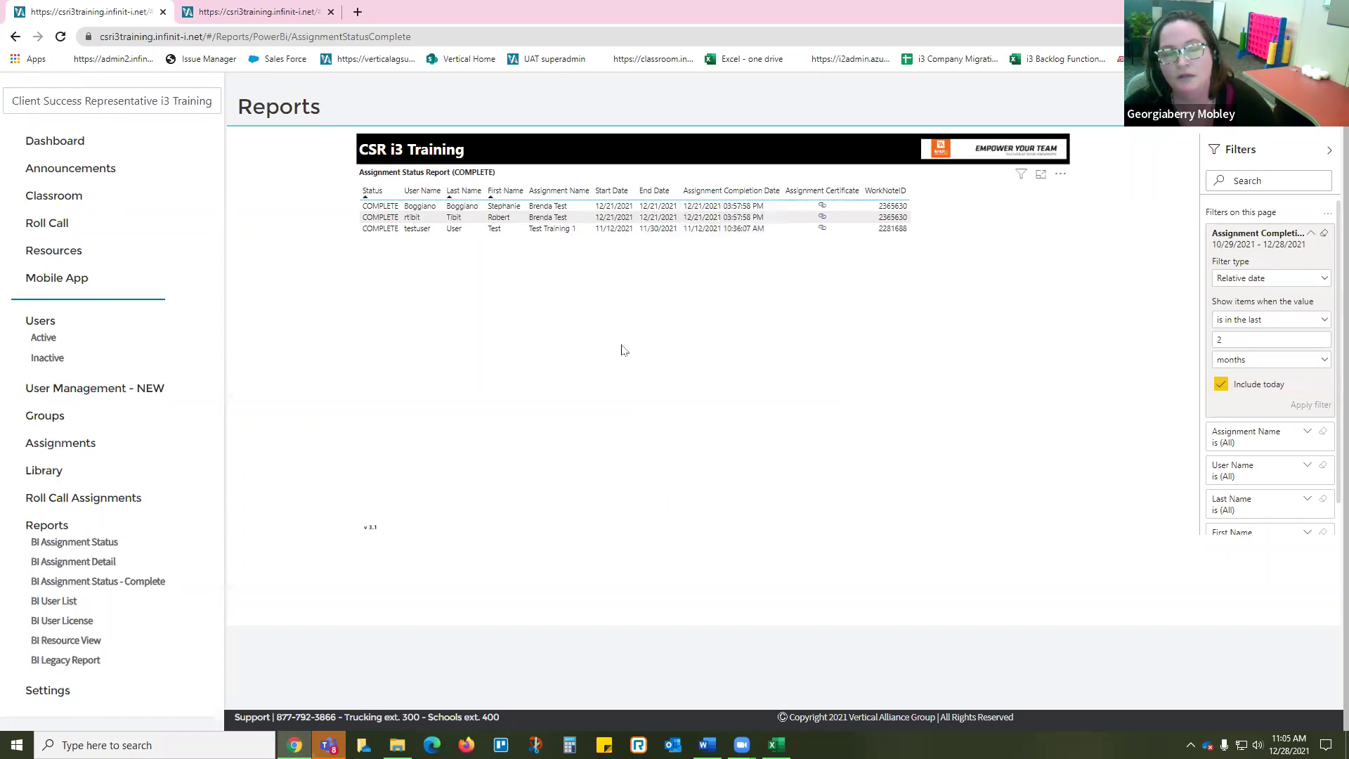
Step: Switch the completion date filter to the last 2 years, apply it, and review the table's options
{"action": "scroll", "coordinate": [657, 395], "scroll_direction": "up", "scroll_amount": 1}
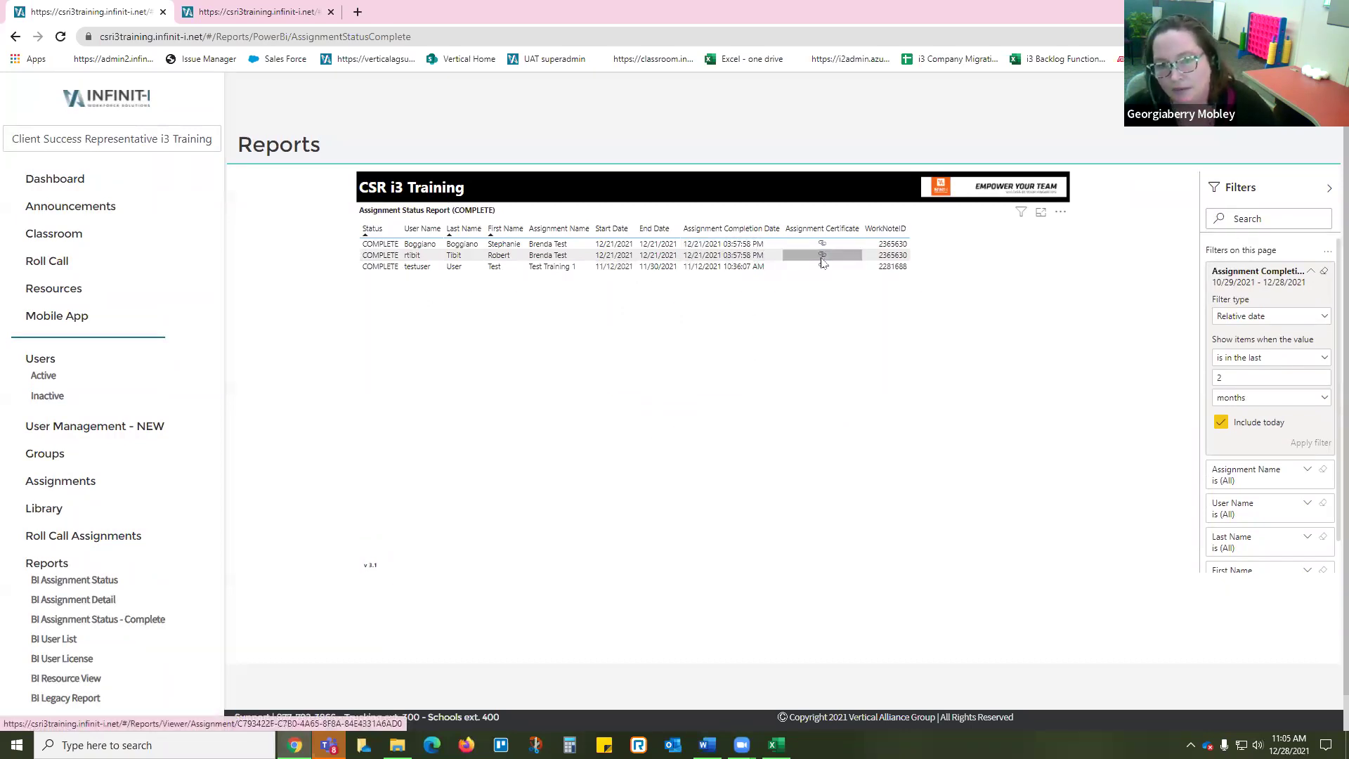
{"action": "left_click", "coordinate": [1296, 398]}
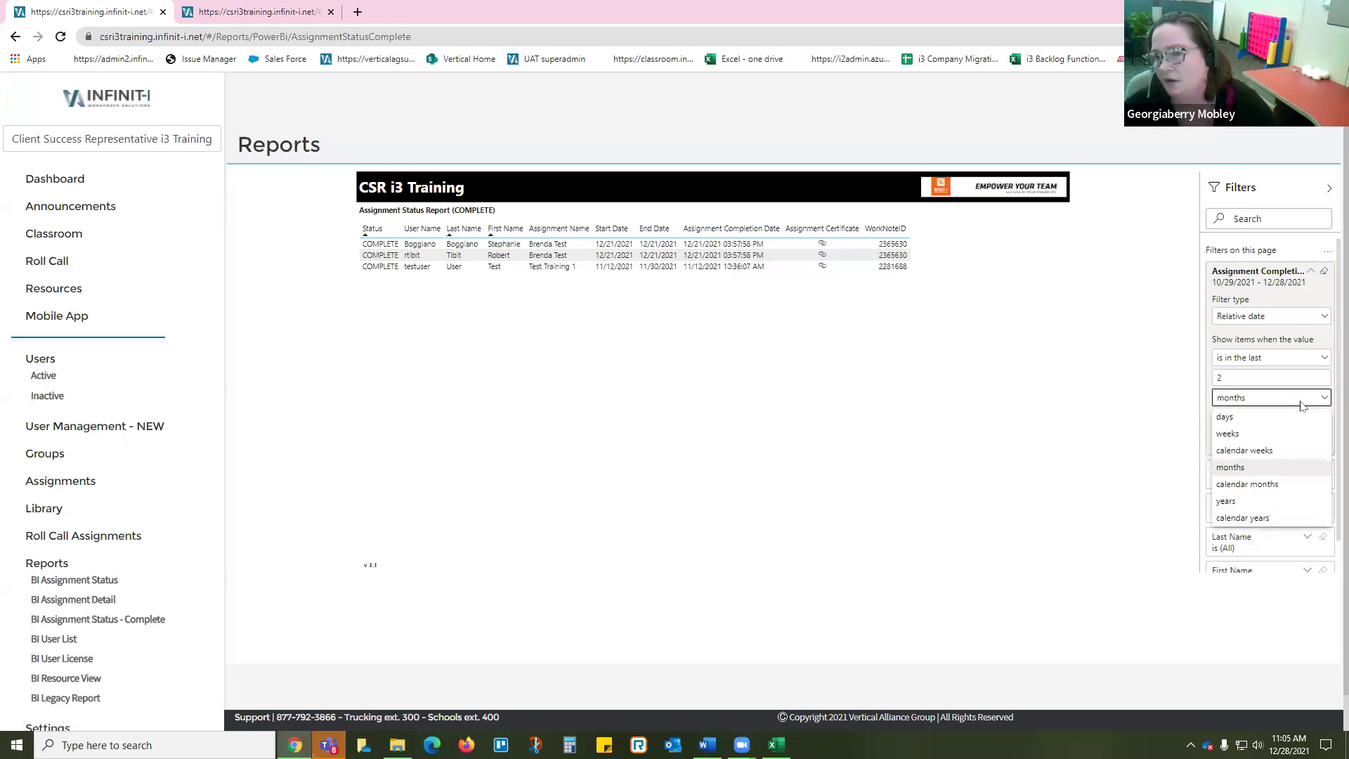
{"action": "left_click", "coordinate": [1226, 501]}
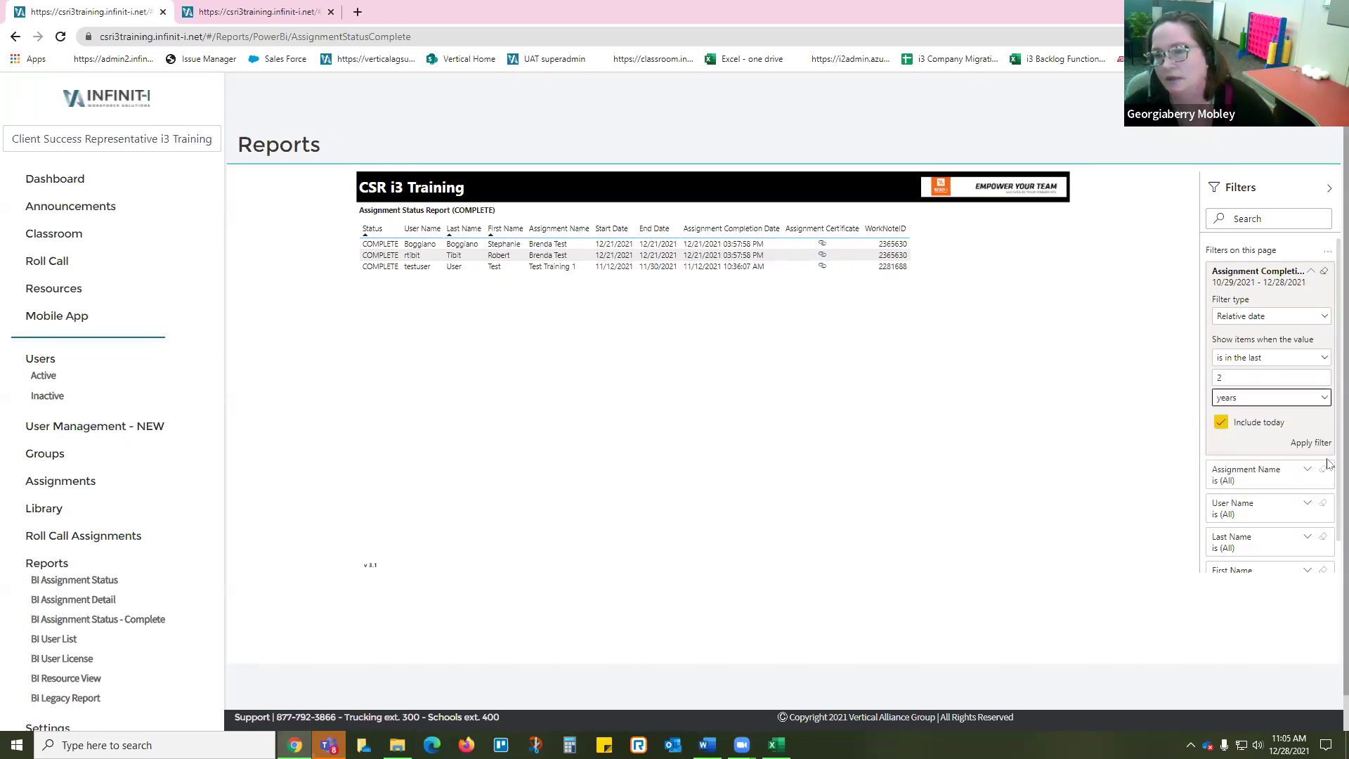
{"action": "left_click", "coordinate": [1311, 443]}
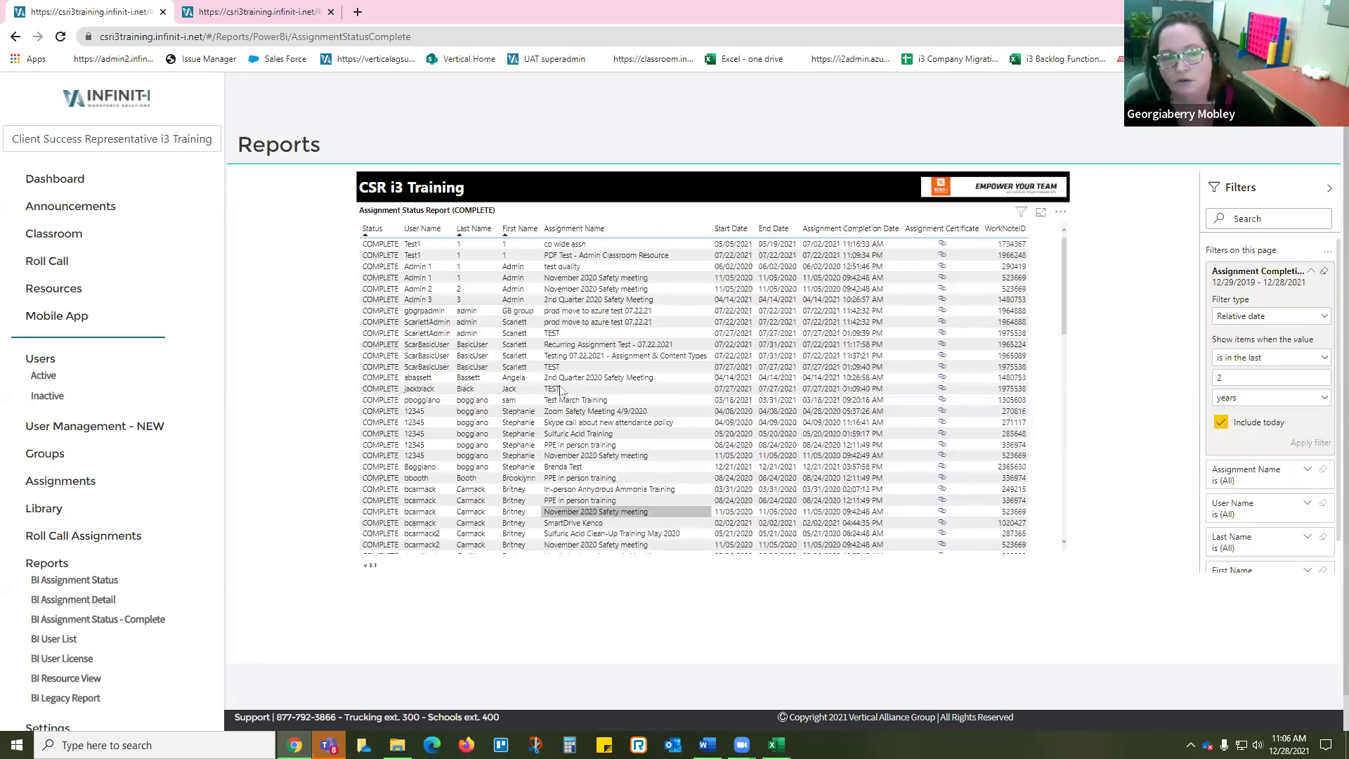
{"action": "scroll", "coordinate": [604, 414], "scroll_direction": "down", "scroll_amount": 8}
{"action": "scroll", "coordinate": [613, 418], "scroll_direction": "down", "scroll_amount": 9}
{"action": "scroll", "coordinate": [614, 418], "scroll_direction": "up", "scroll_amount": 17}
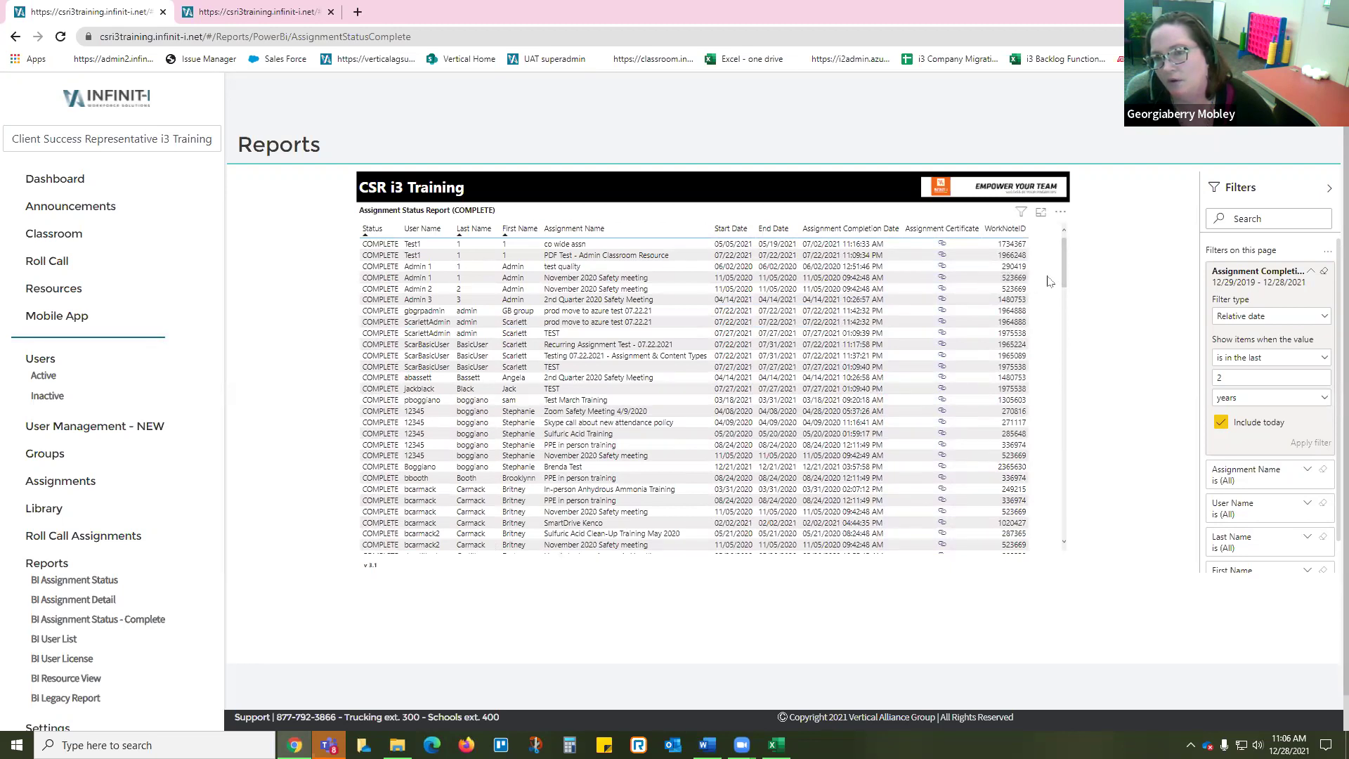
{"action": "left_click", "coordinate": [1062, 215]}
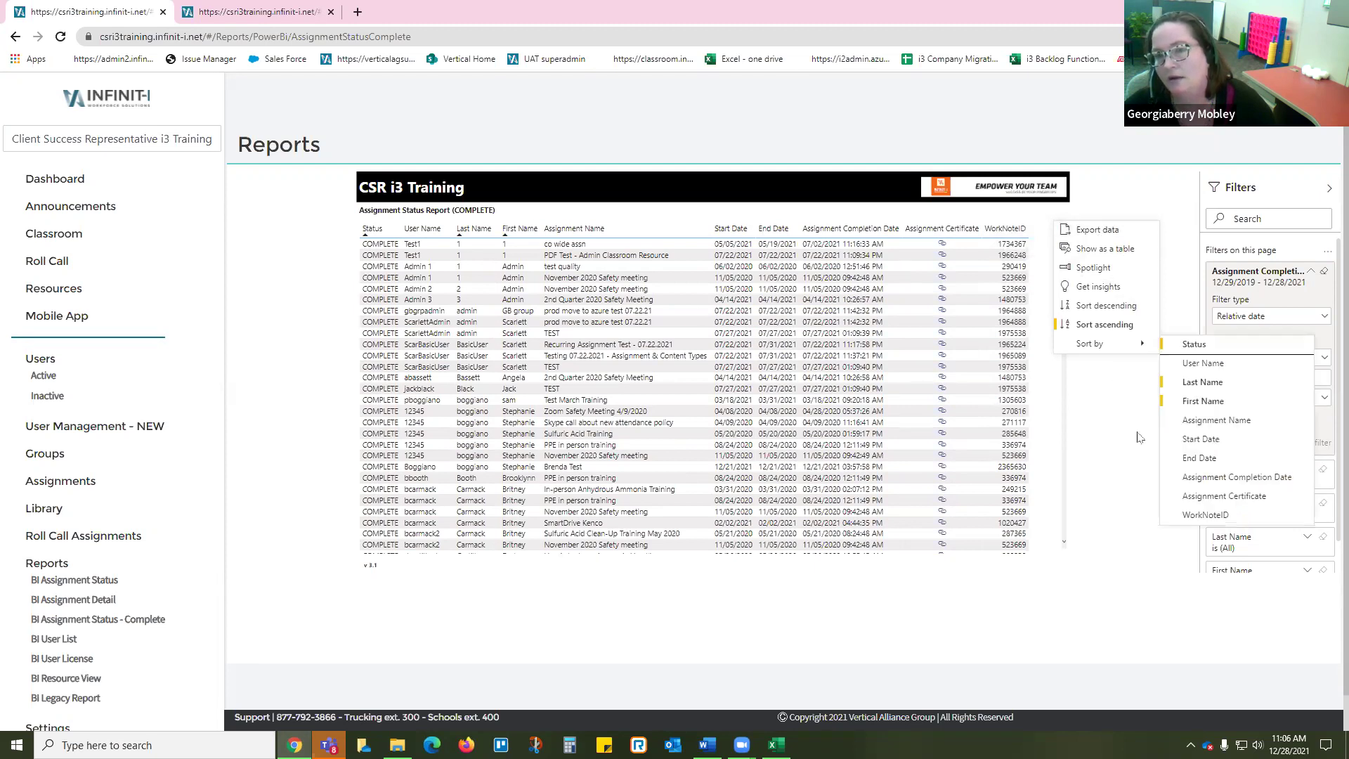
{"action": "left_click", "coordinate": [1148, 461]}
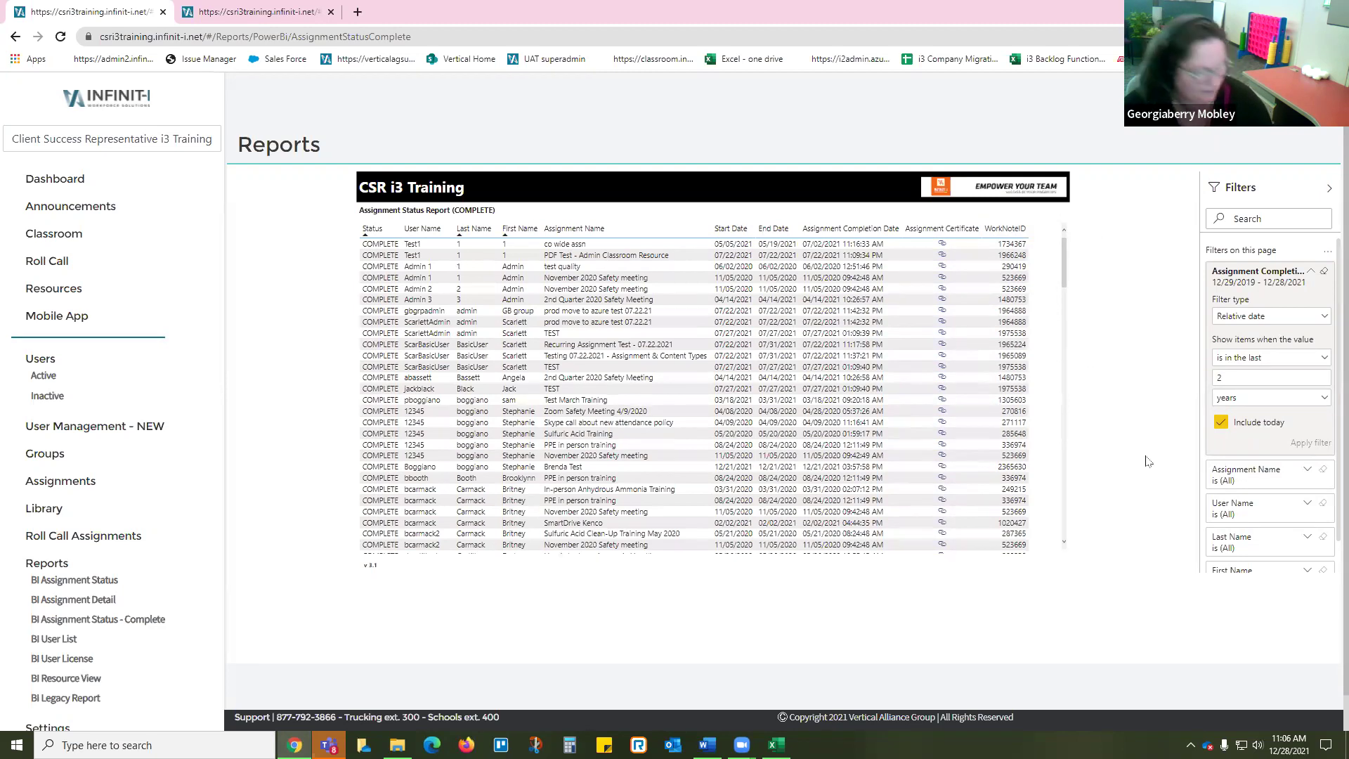
Step: Bring the reporting webinar document forward at the duplicated-assignments FAQ
{"action": "mouse_move", "coordinate": [708, 745]}
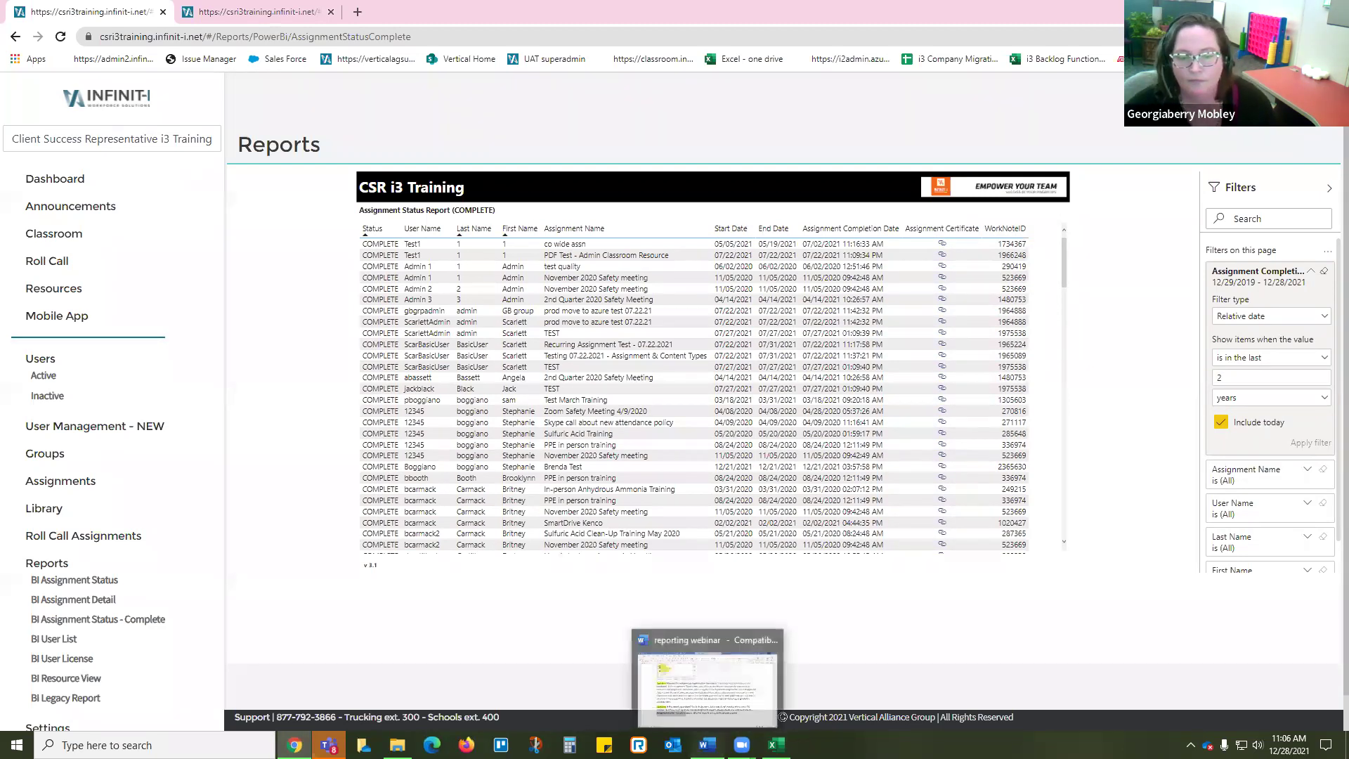
{"action": "left_click", "coordinate": [706, 682]}
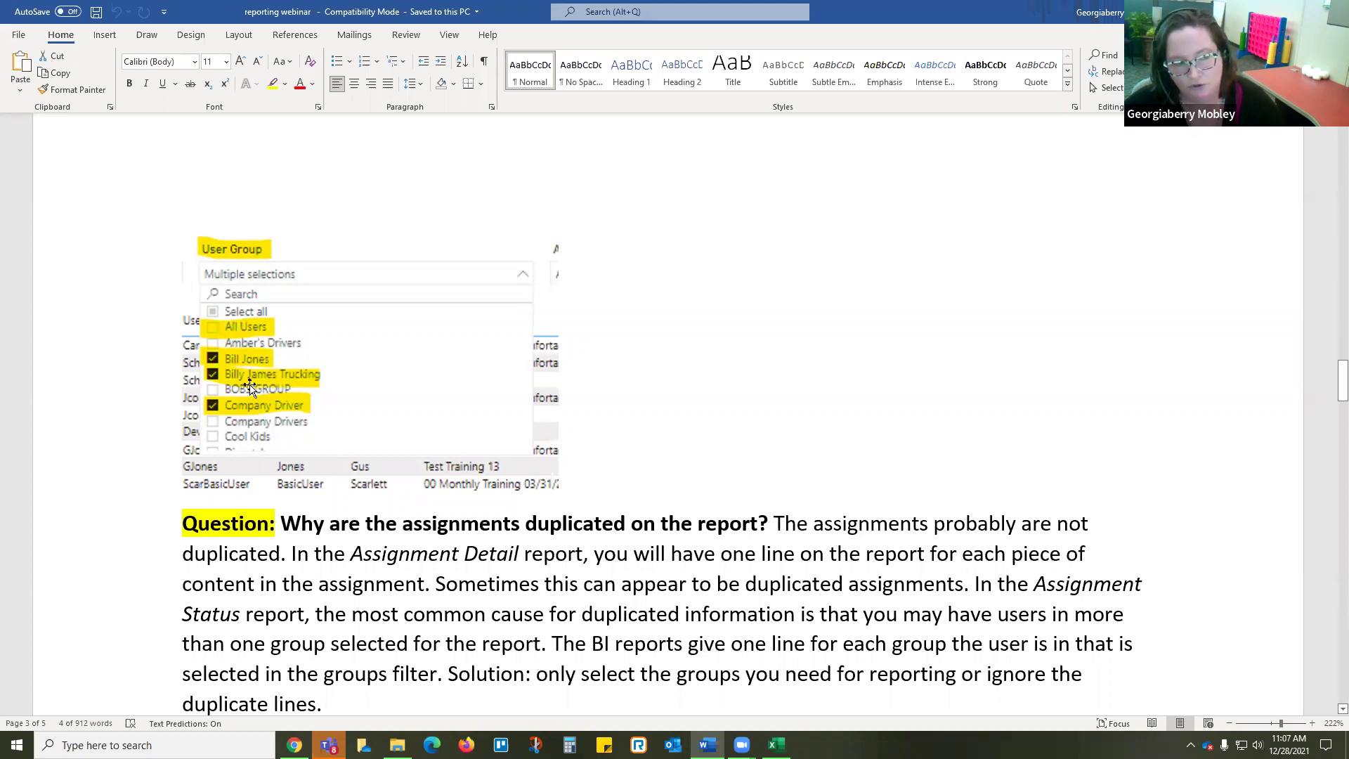
{"action": "left_click", "coordinate": [618, 613]}
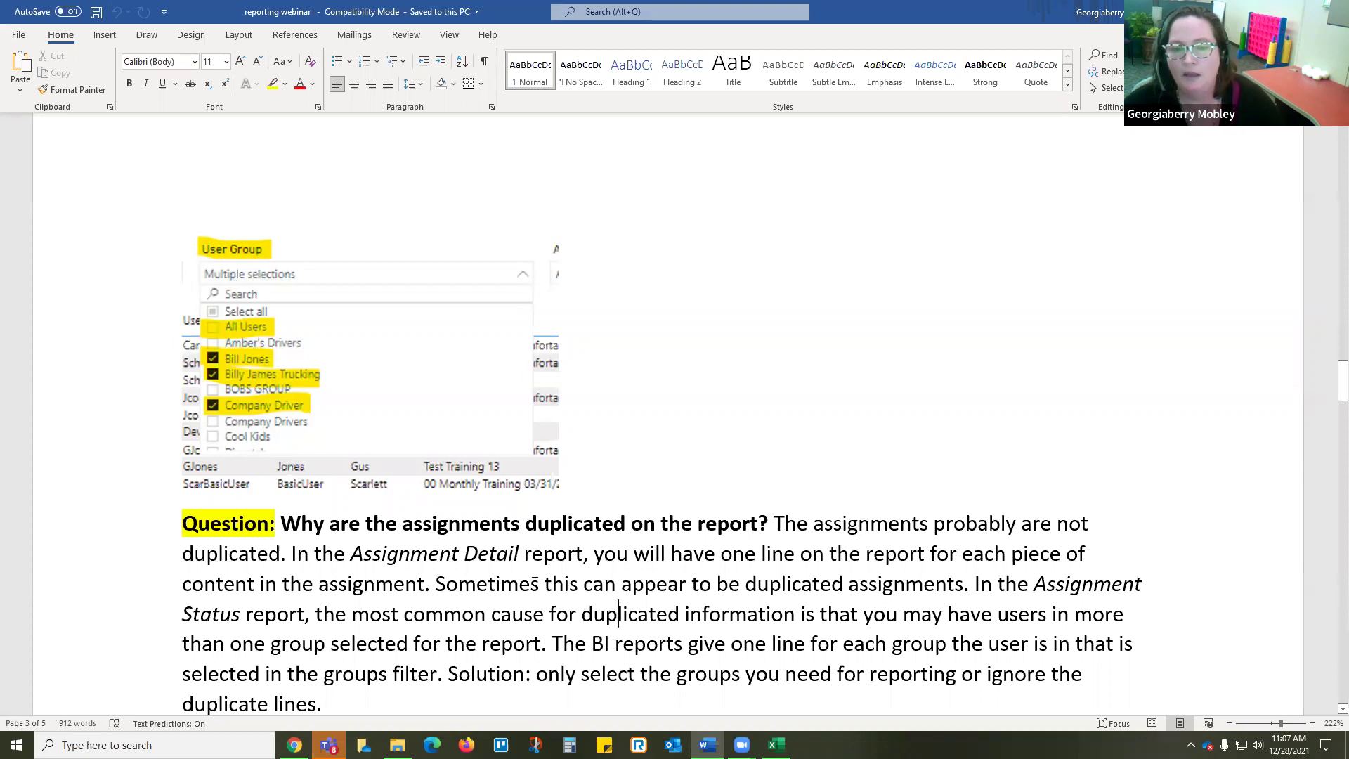
{"action": "scroll", "coordinate": [362, 486], "scroll_direction": "down", "scroll_amount": 1}
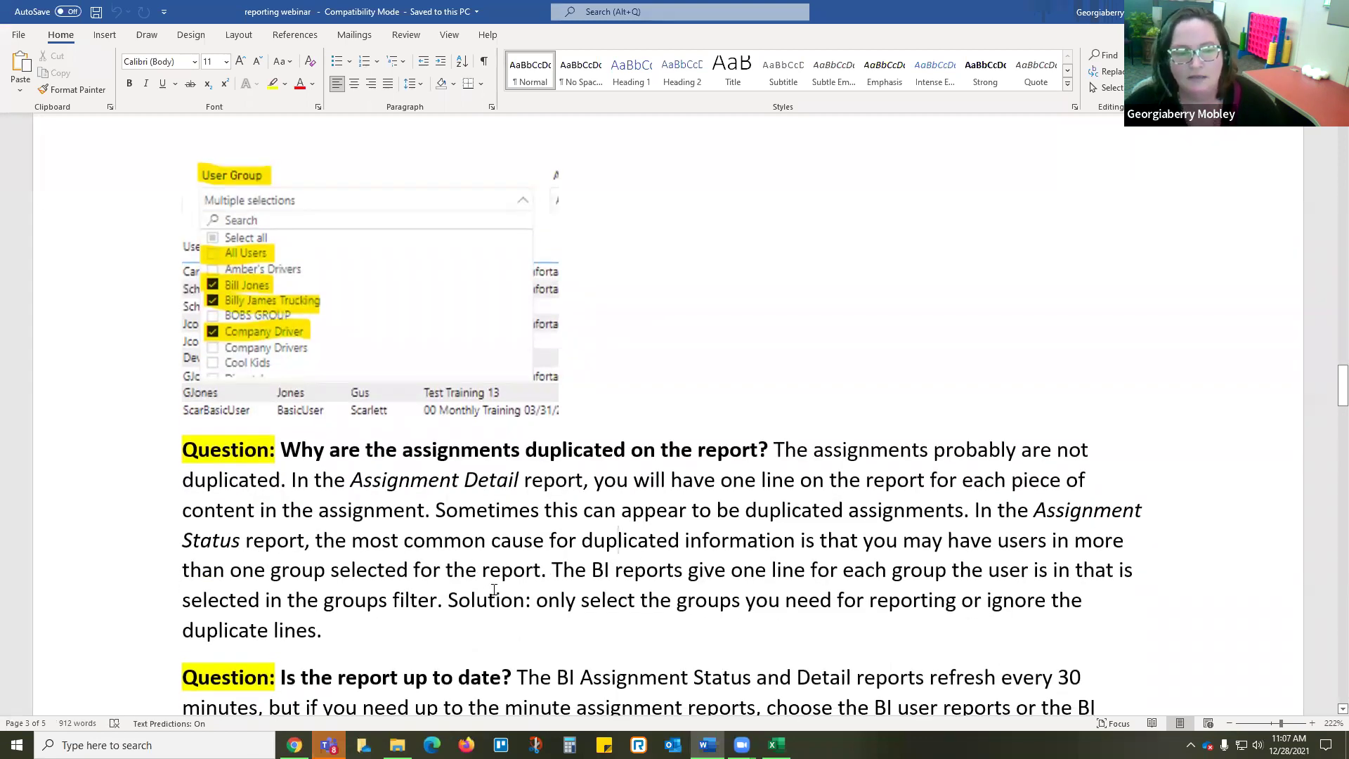
Step: Highlight the Solution sentence, the ignore-duplicate-lines phrase and 'Assignment Detail' for emphasis
{"action": "left_click_drag", "start_coordinate": [448, 599], "coordinate": [623, 619]}
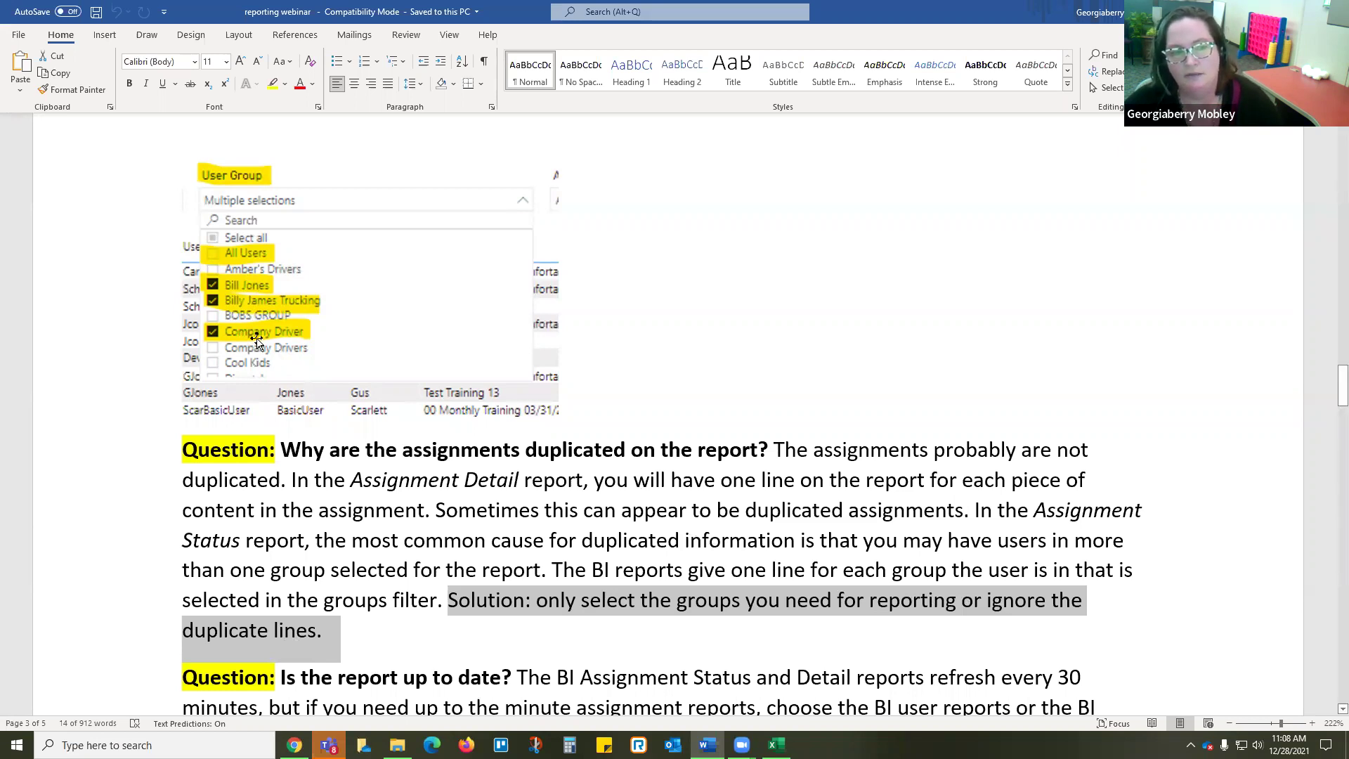
{"action": "left_click", "coordinate": [699, 610]}
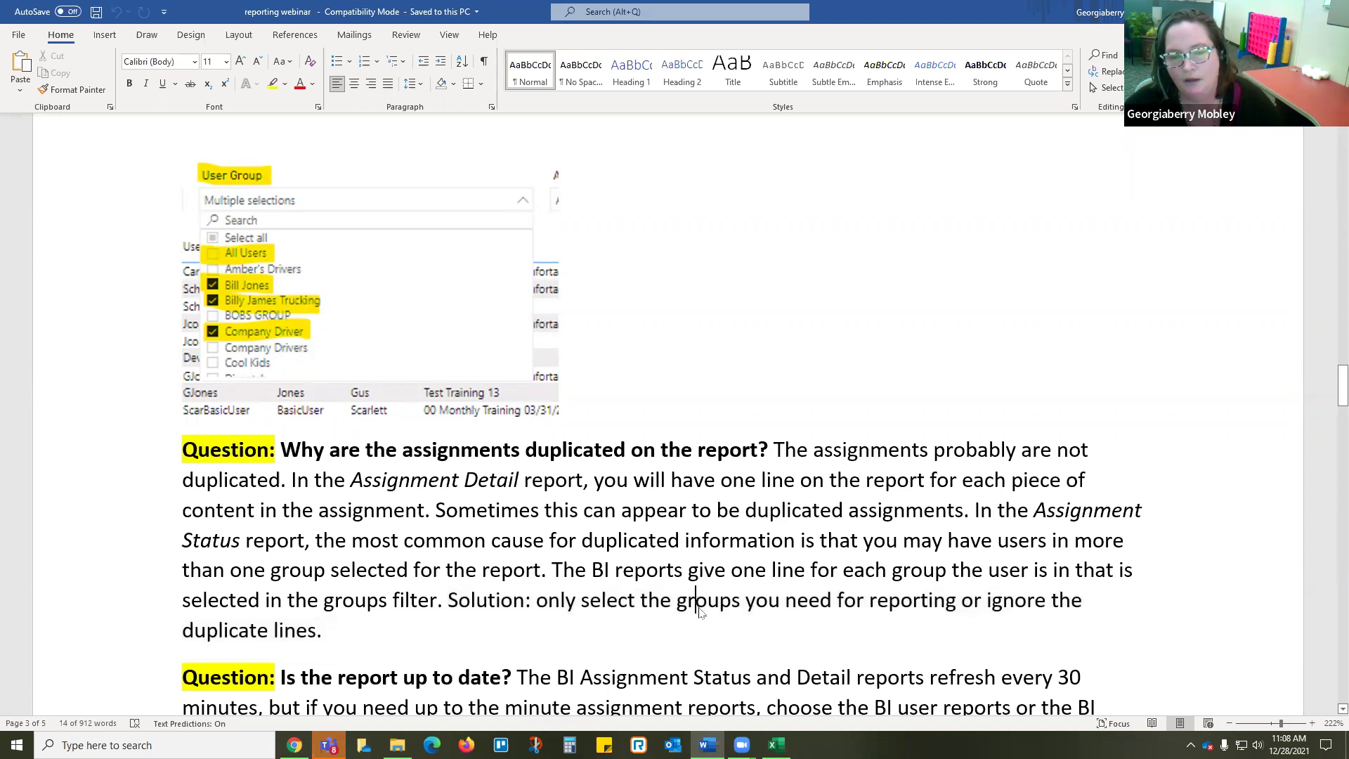
{"action": "left_click_drag", "start_coordinate": [987, 600], "coordinate": [1067, 616]}
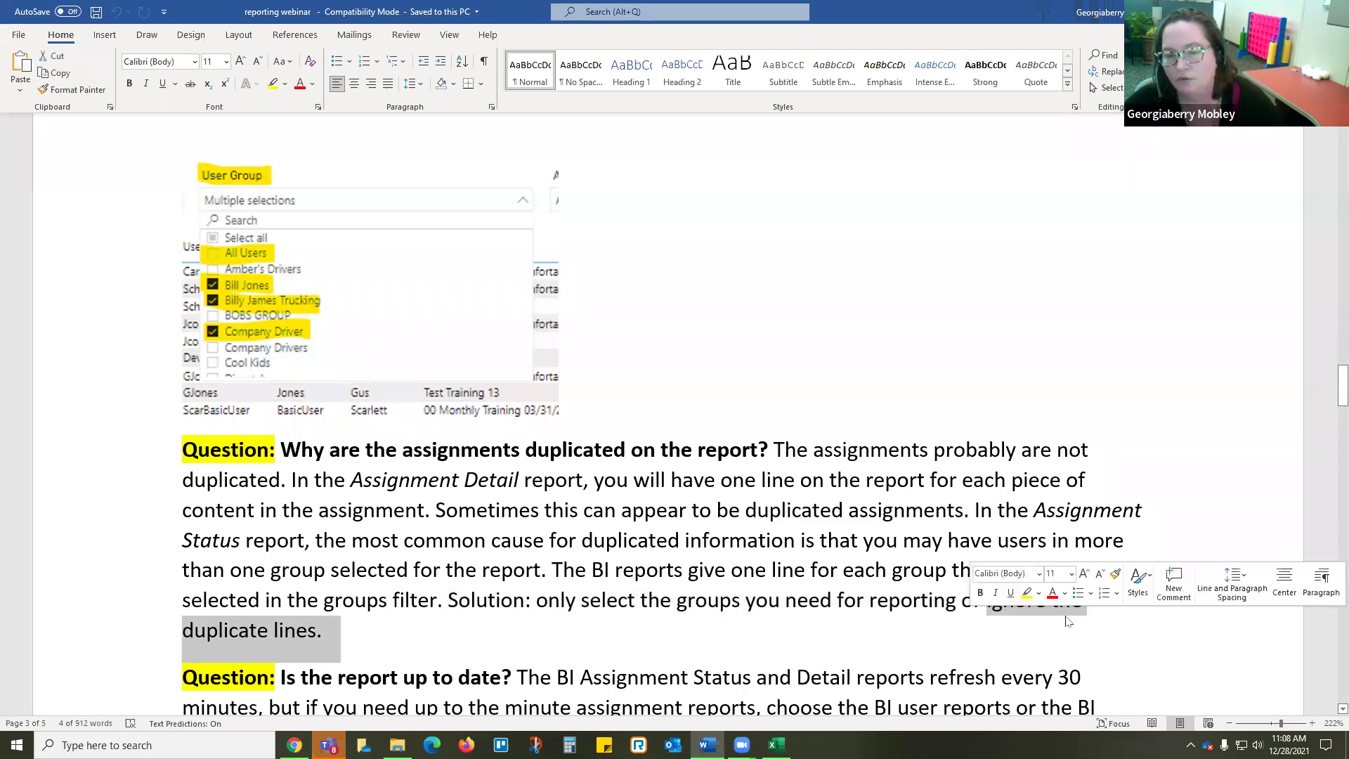
{"action": "left_click", "coordinate": [610, 594]}
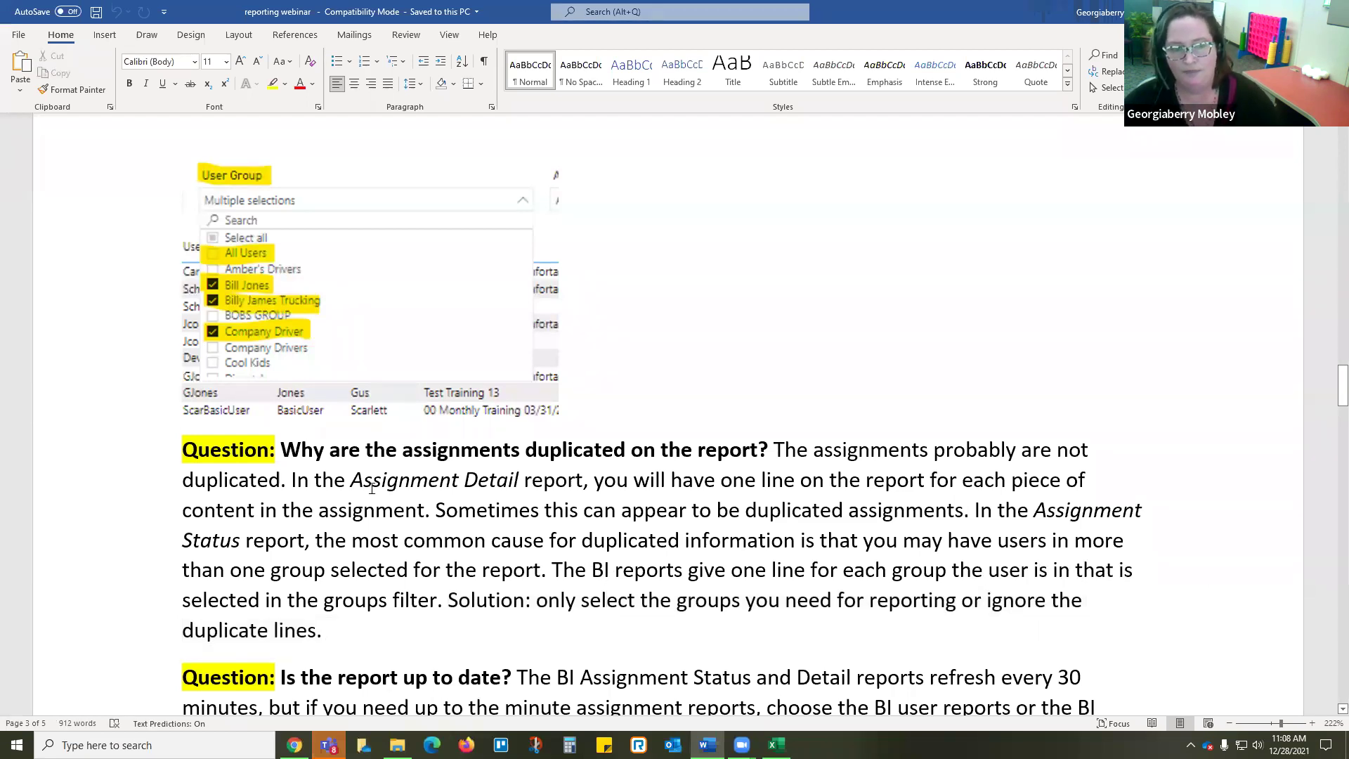
{"action": "left_click_drag", "start_coordinate": [351, 480], "coordinate": [504, 490]}
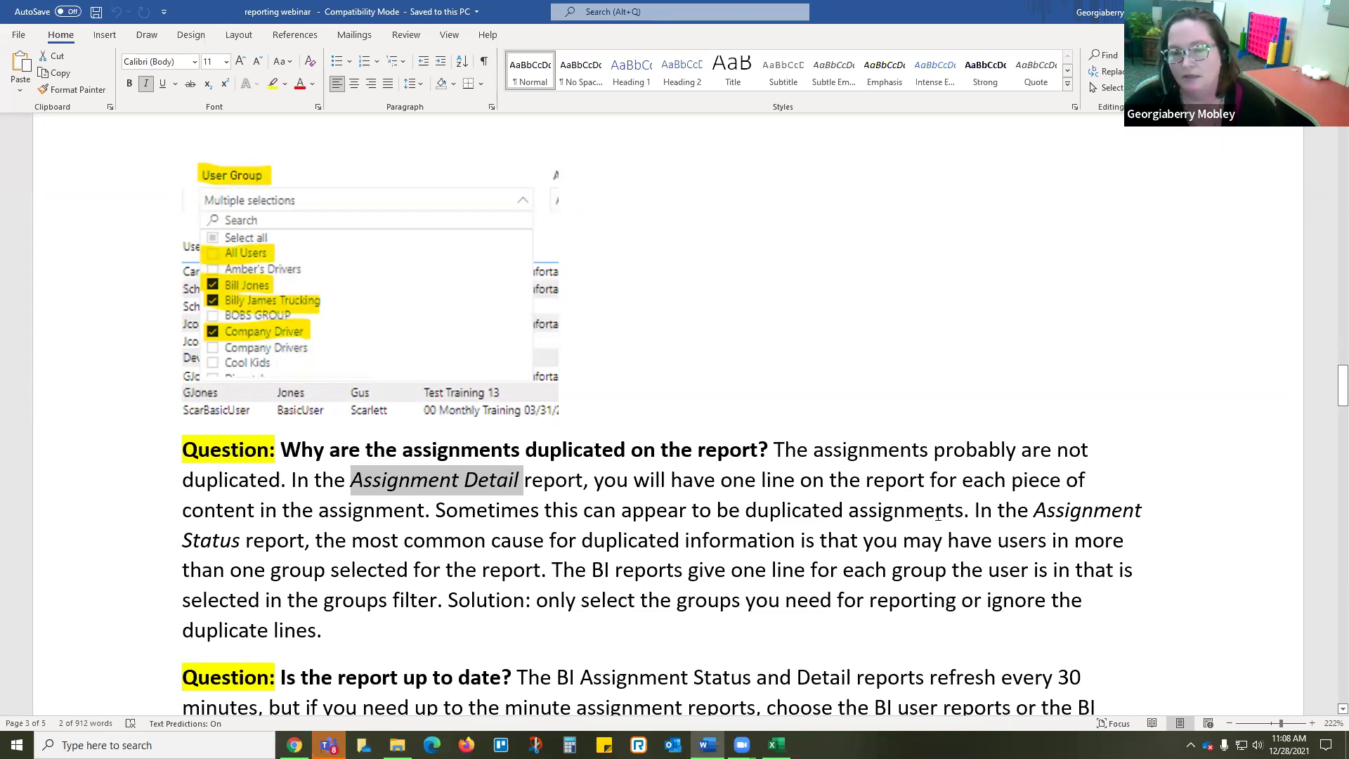
{"action": "left_click", "coordinate": [784, 540]}
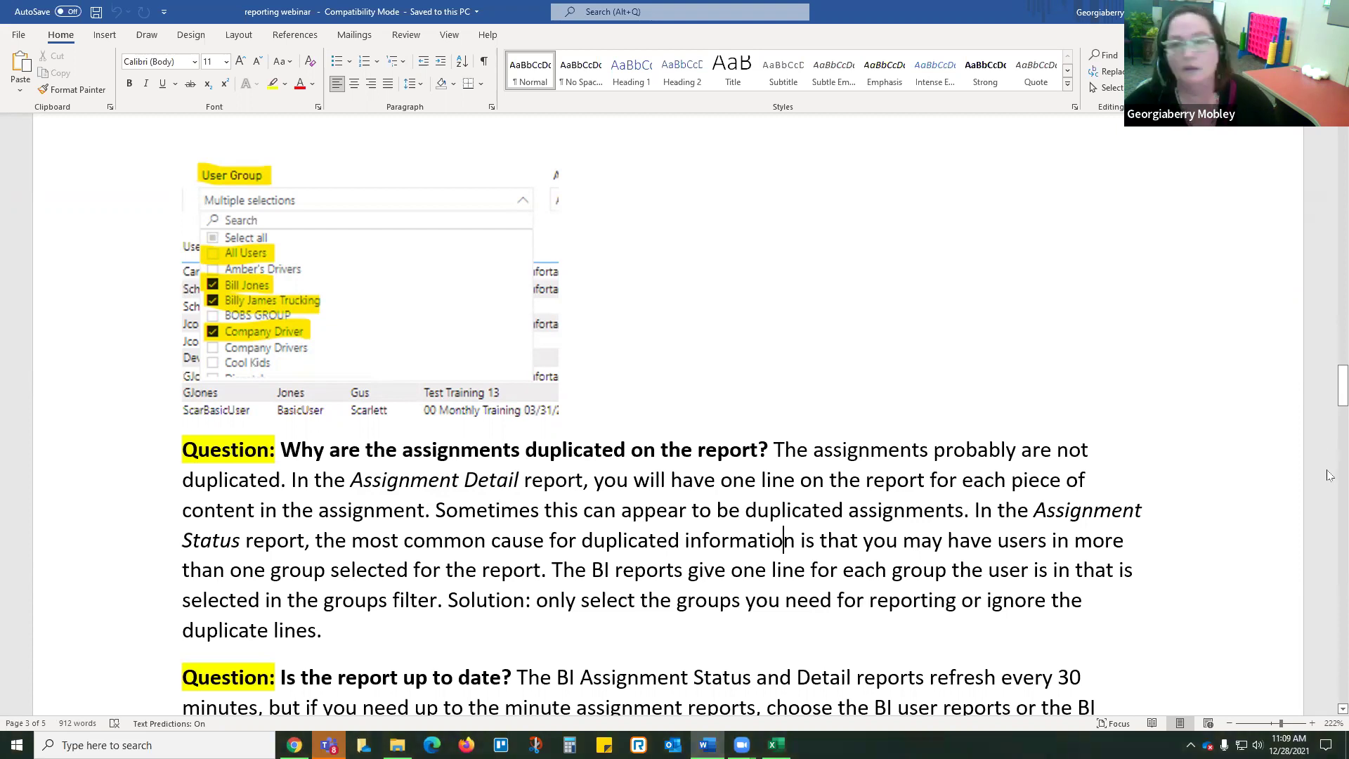
Step: Scroll through the export FAQ to the Power BI section, then minimize Word
{"action": "scroll", "coordinate": [707, 424], "scroll_direction": "down", "scroll_amount": 6}
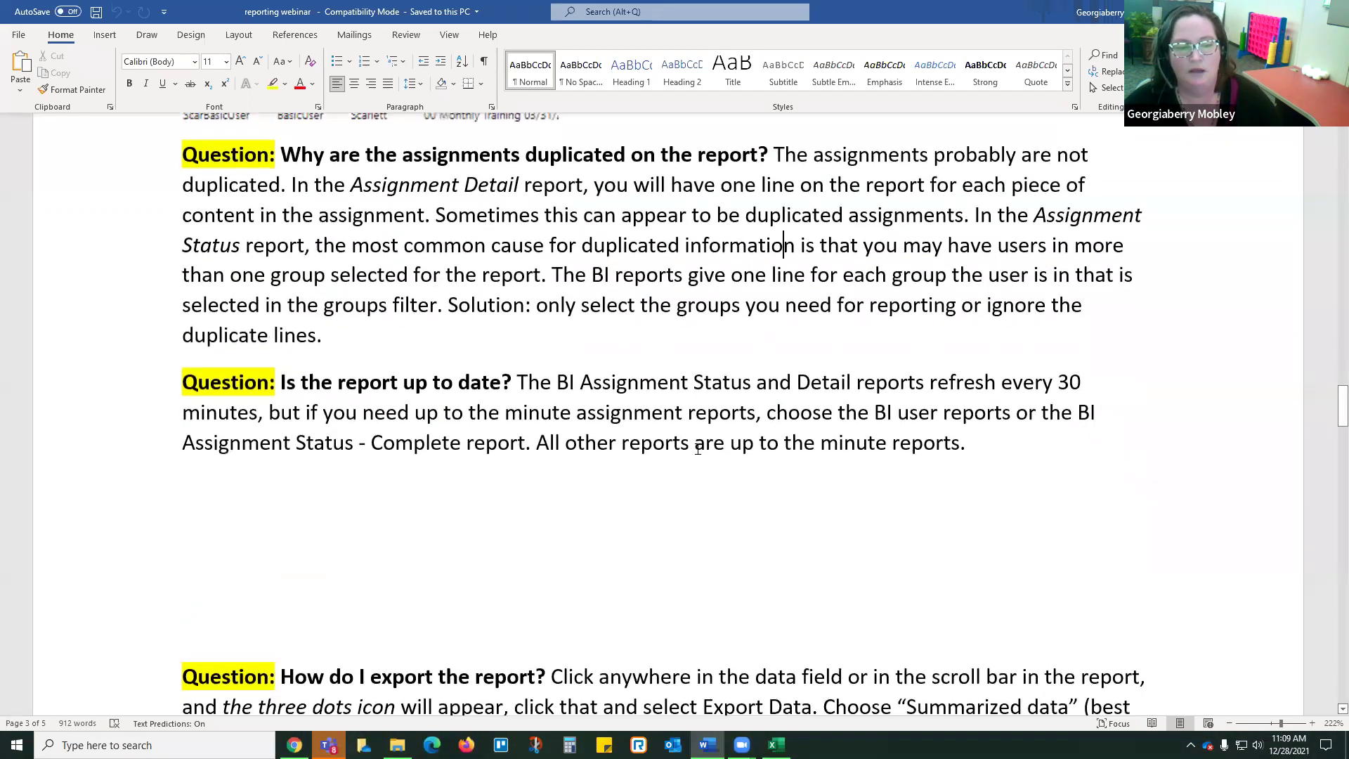
{"action": "scroll", "coordinate": [733, 451], "scroll_direction": "down", "scroll_amount": 2}
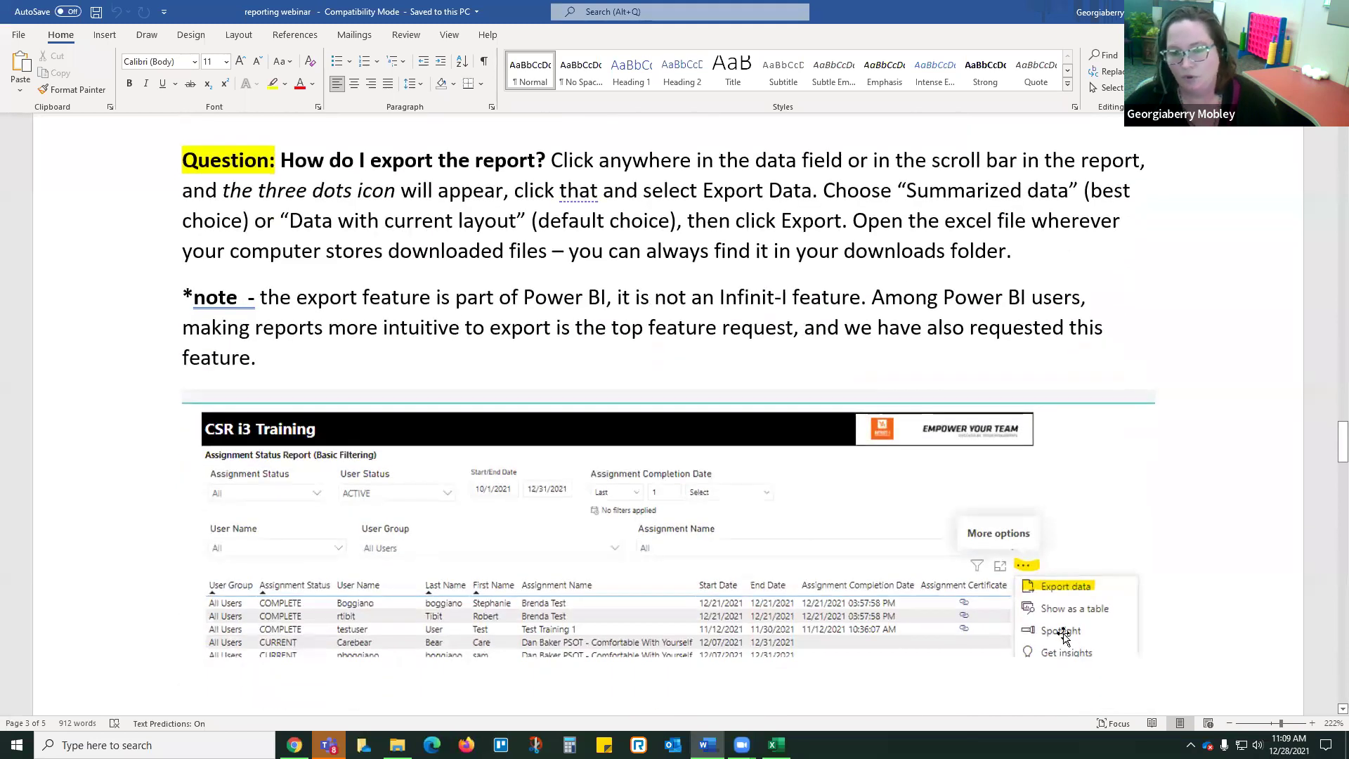
{"action": "scroll", "coordinate": [1102, 594], "scroll_direction": "down", "scroll_amount": 2}
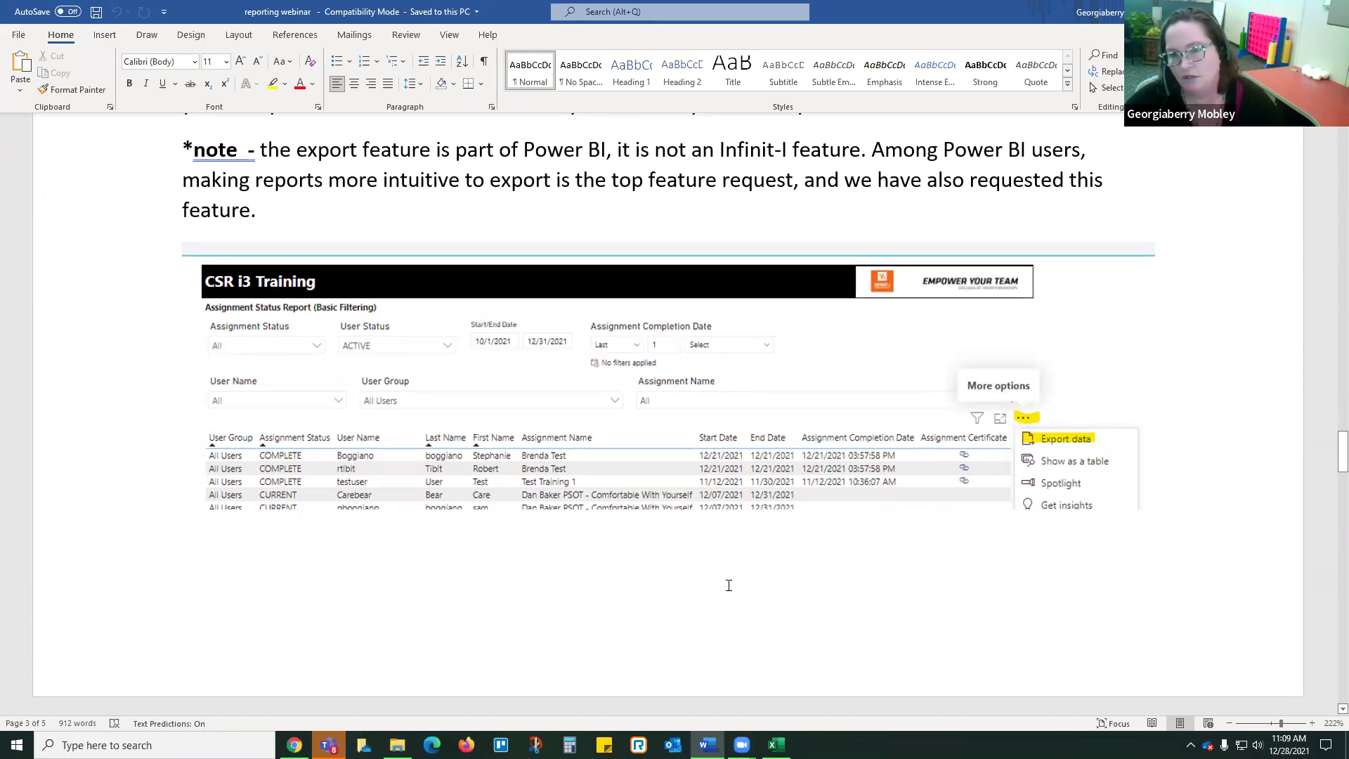
{"action": "scroll", "coordinate": [724, 586], "scroll_direction": "down", "scroll_amount": 7}
{"action": "scroll", "coordinate": [699, 589], "scroll_direction": "down", "scroll_amount": 8}
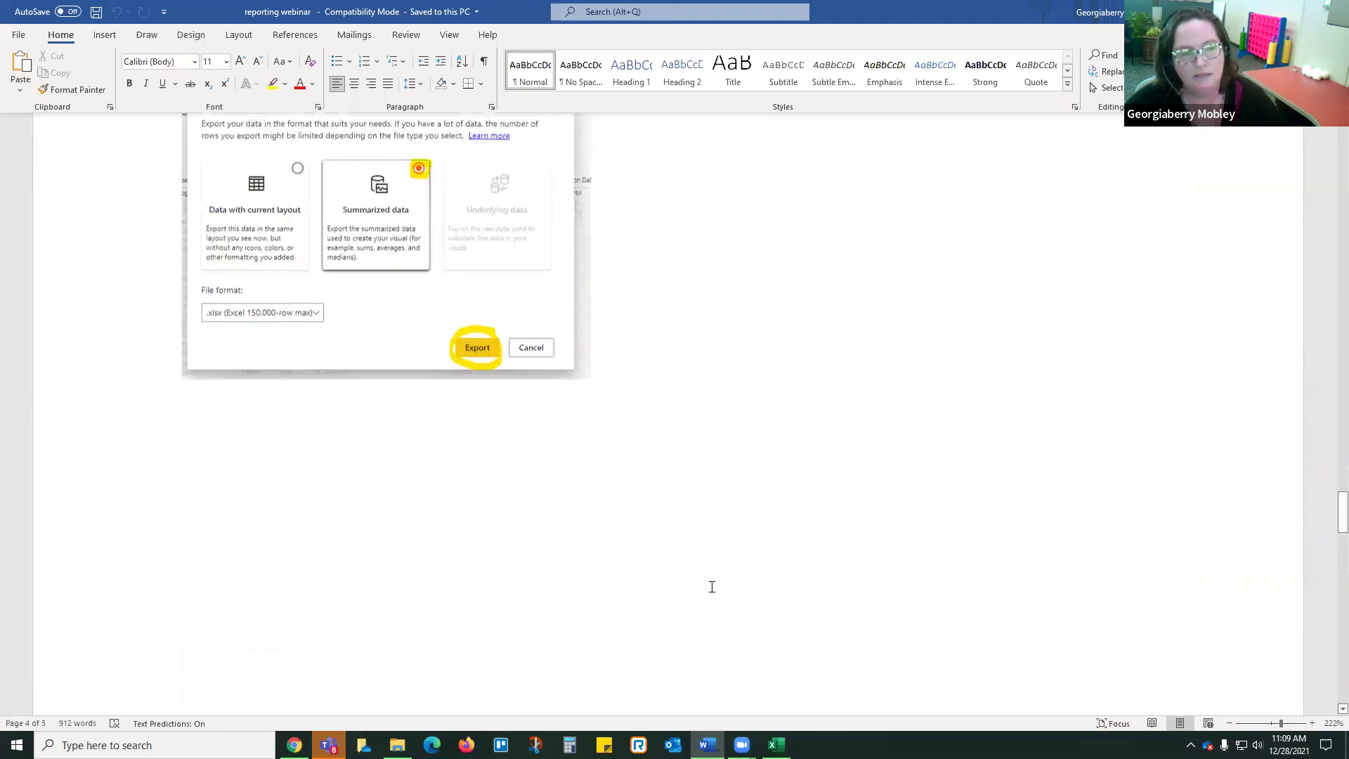
{"action": "scroll", "coordinate": [705, 589], "scroll_direction": "down", "scroll_amount": 8}
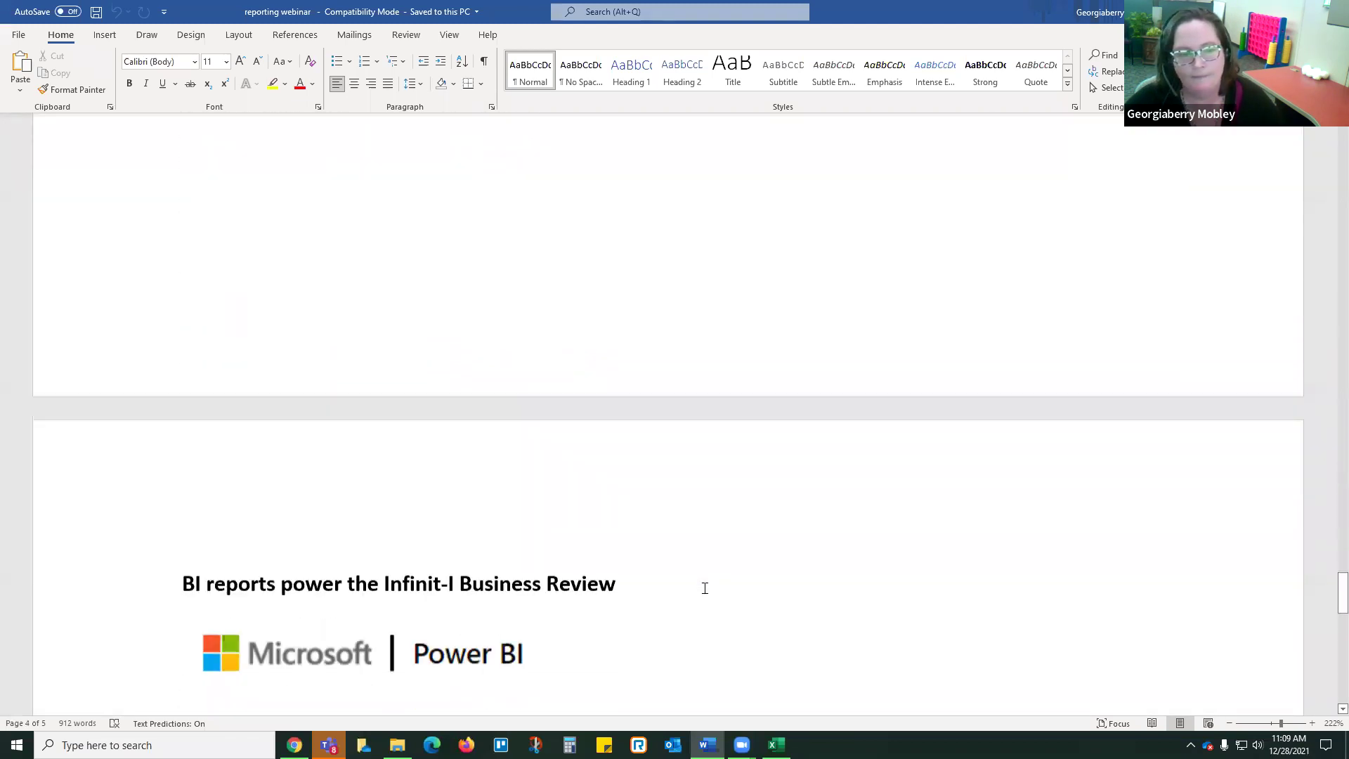
{"action": "scroll", "coordinate": [705, 588], "scroll_direction": "up", "scroll_amount": 3}
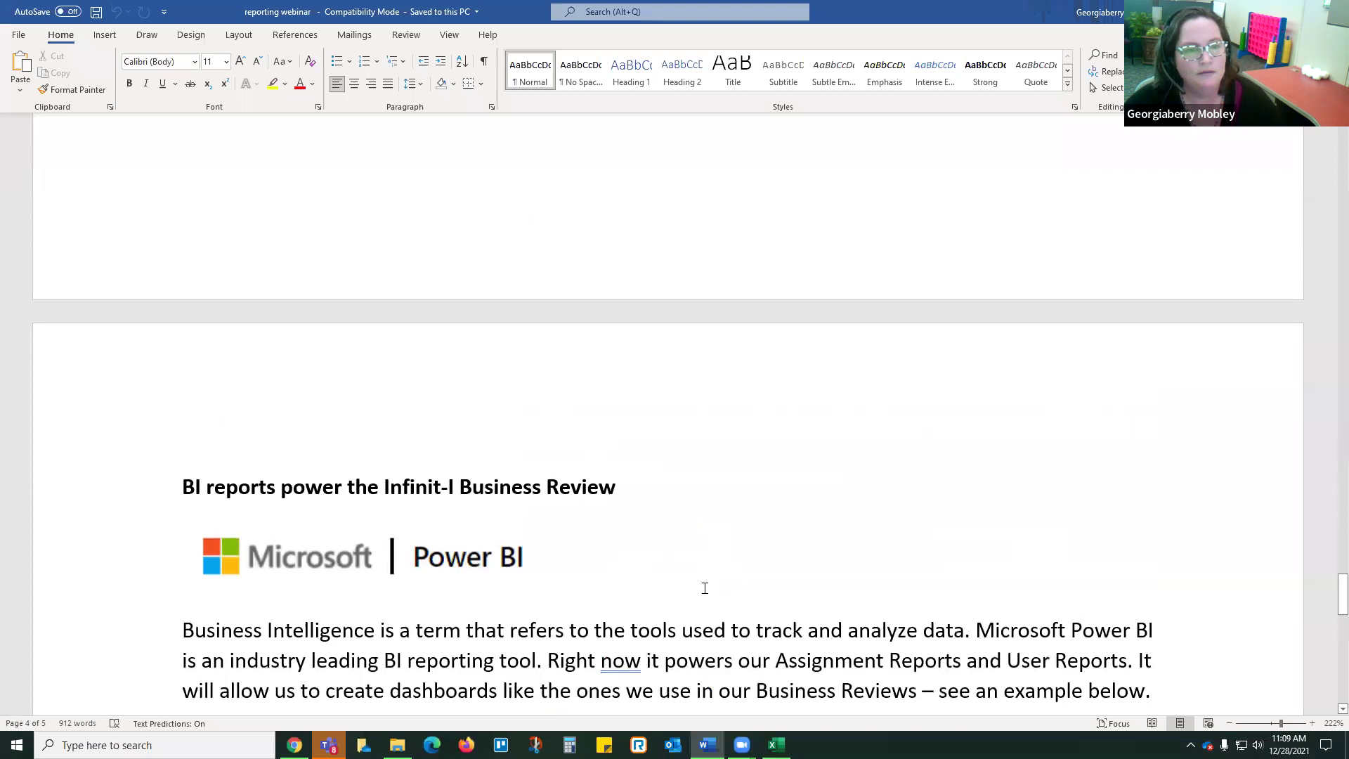
{"action": "key", "text": "super+Down"}
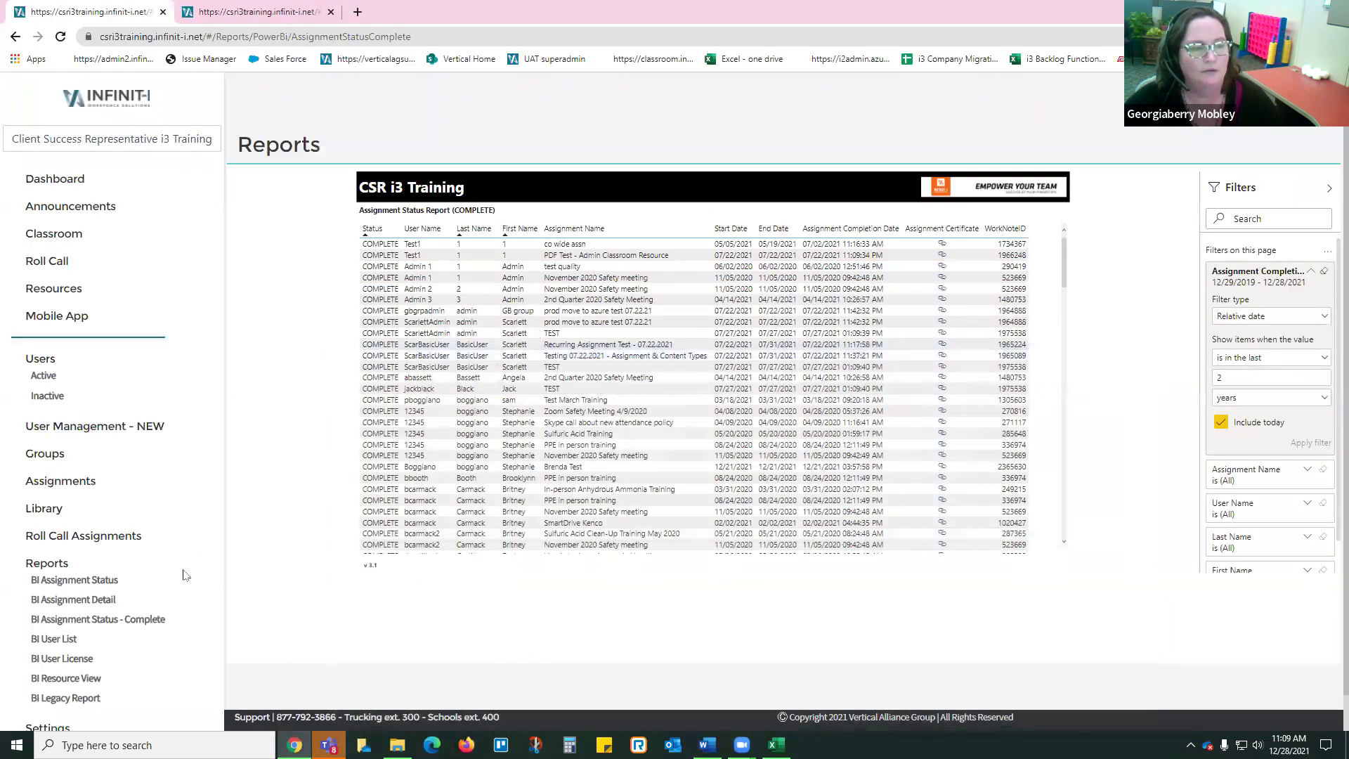
Step: View the second user's Reports tab, leave Select Report at None, and return to User Management - NEW
{"action": "left_click", "coordinate": [119, 430]}
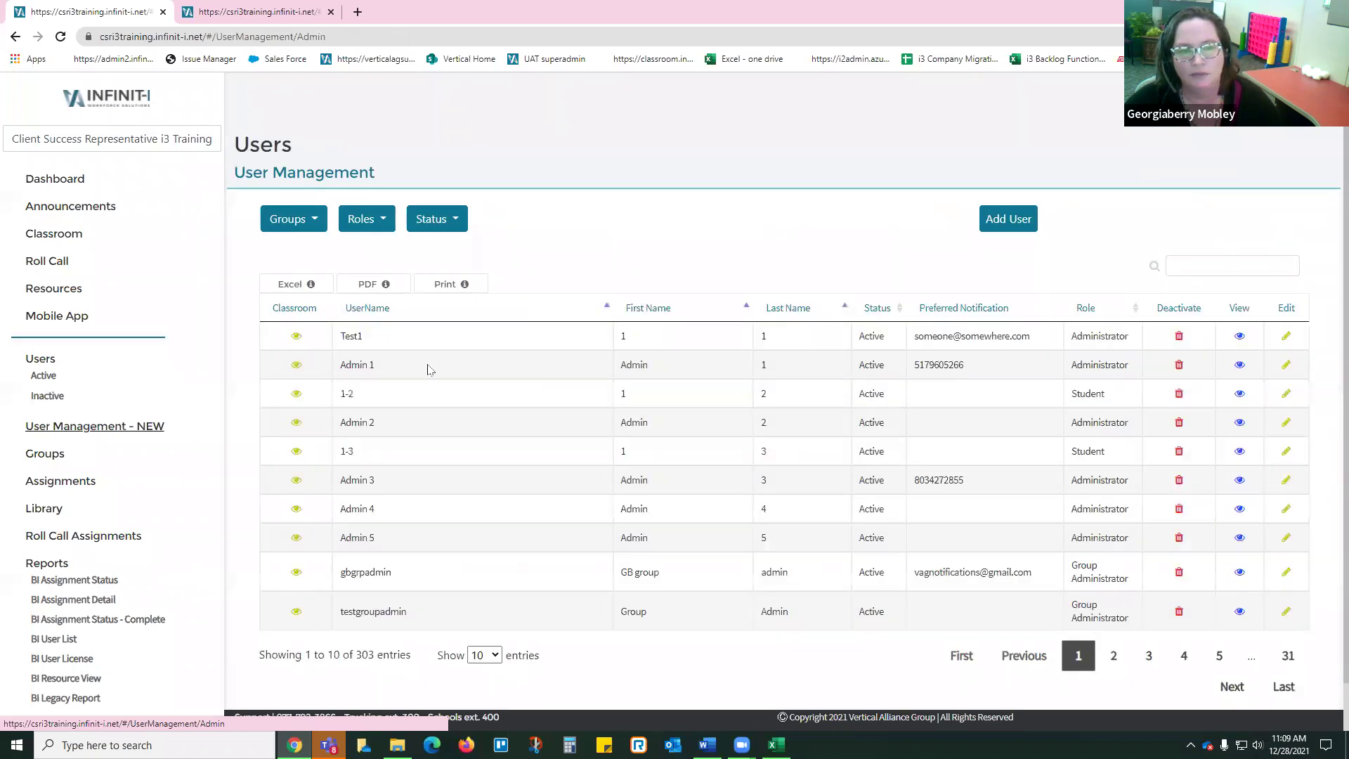
{"action": "left_click", "coordinate": [1241, 367]}
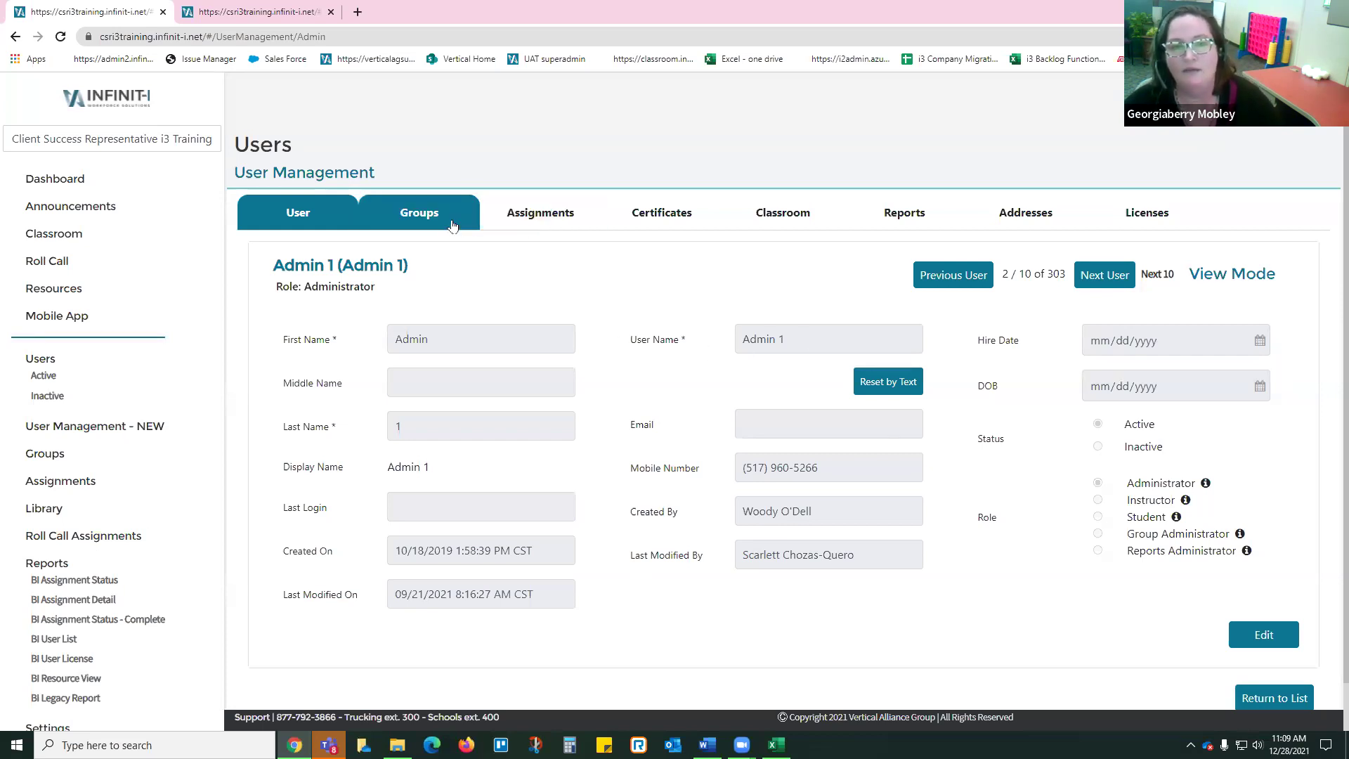
{"action": "left_click", "coordinate": [906, 216]}
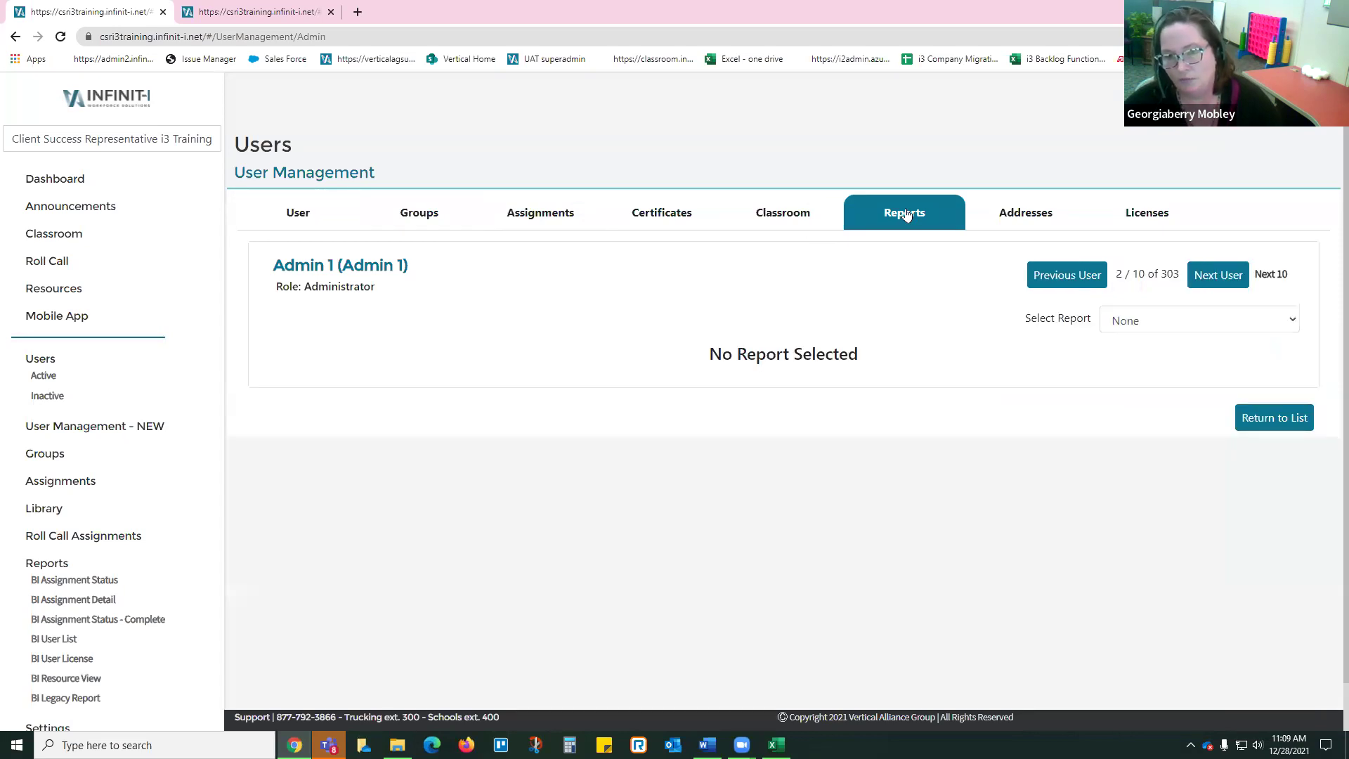
{"action": "left_click", "coordinate": [1168, 324]}
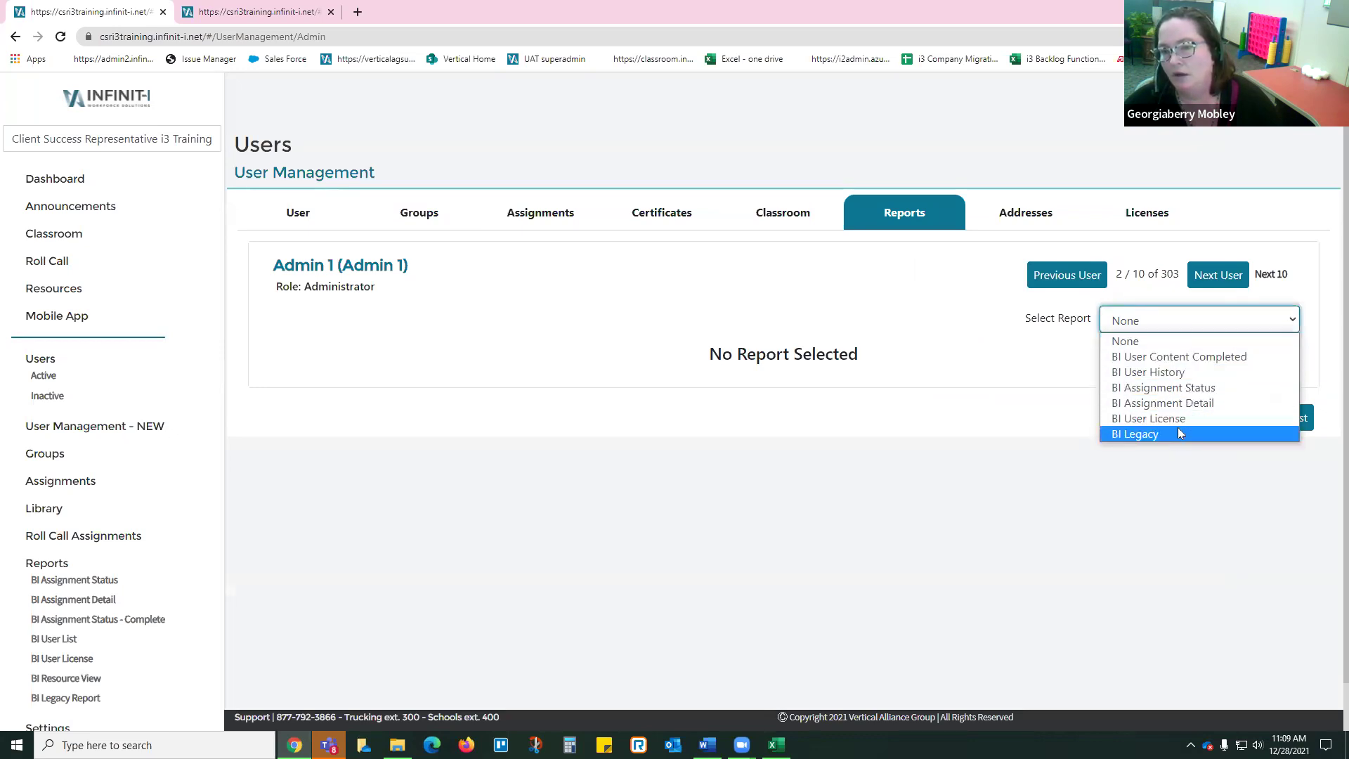
{"action": "left_click", "coordinate": [560, 322]}
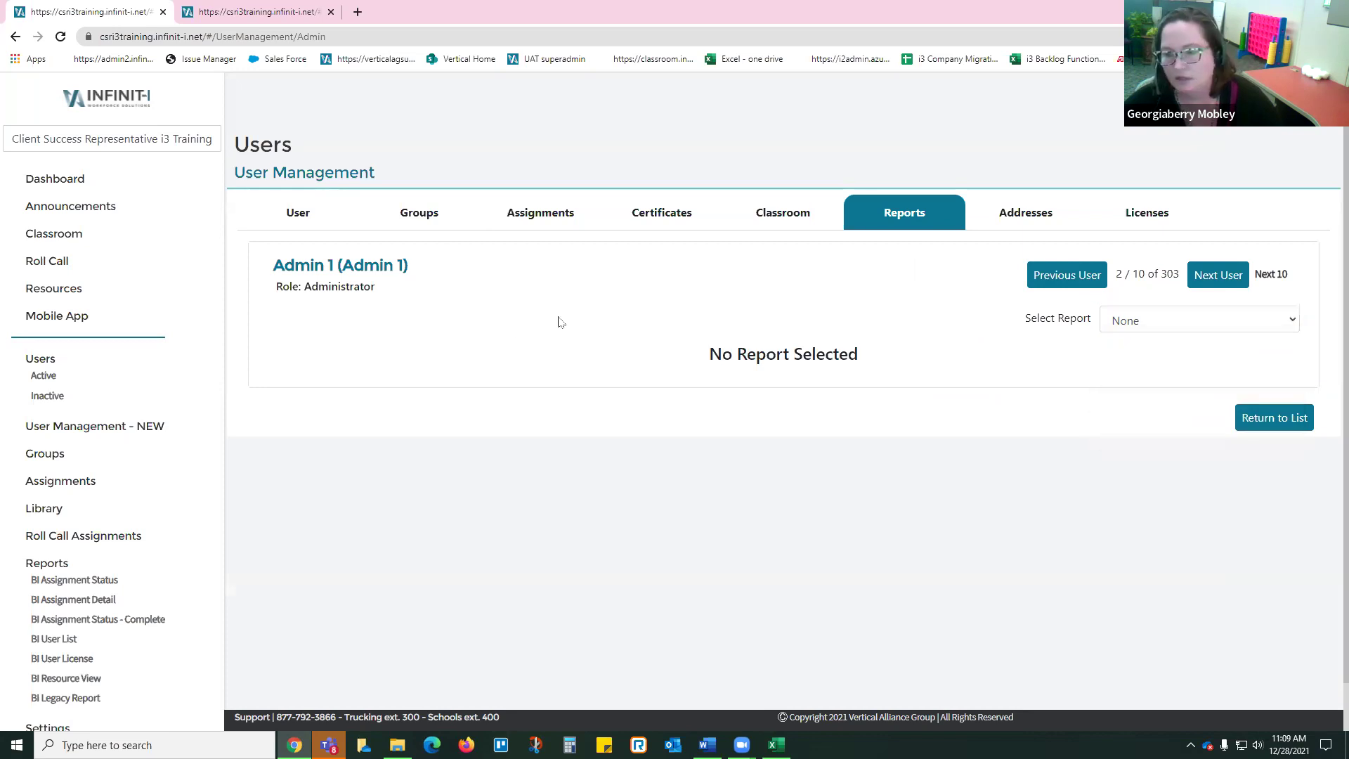
{"action": "left_click", "coordinate": [52, 426]}
Step: Search the user list by username and open the matching user's Reports tab
{"action": "left_click", "coordinate": [1236, 262]}
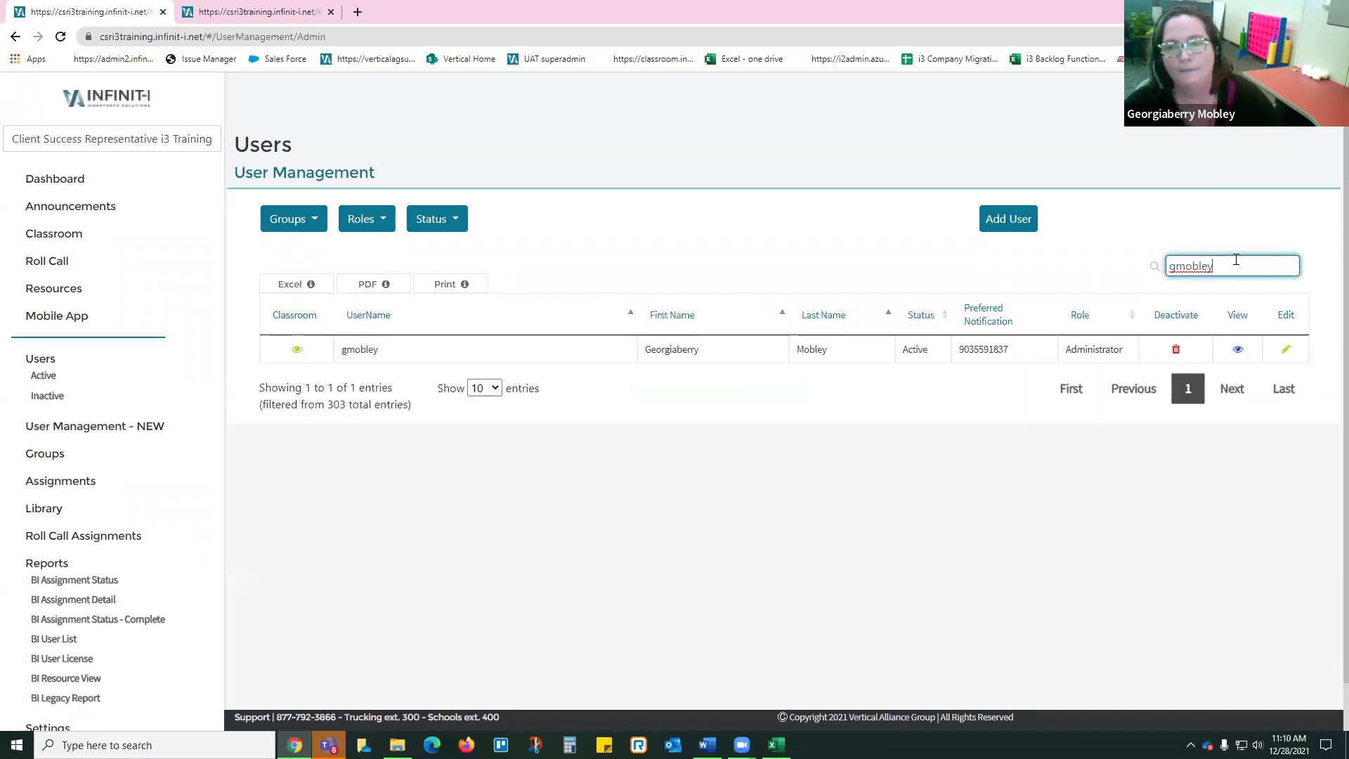
{"action": "left_click", "coordinate": [1239, 349]}
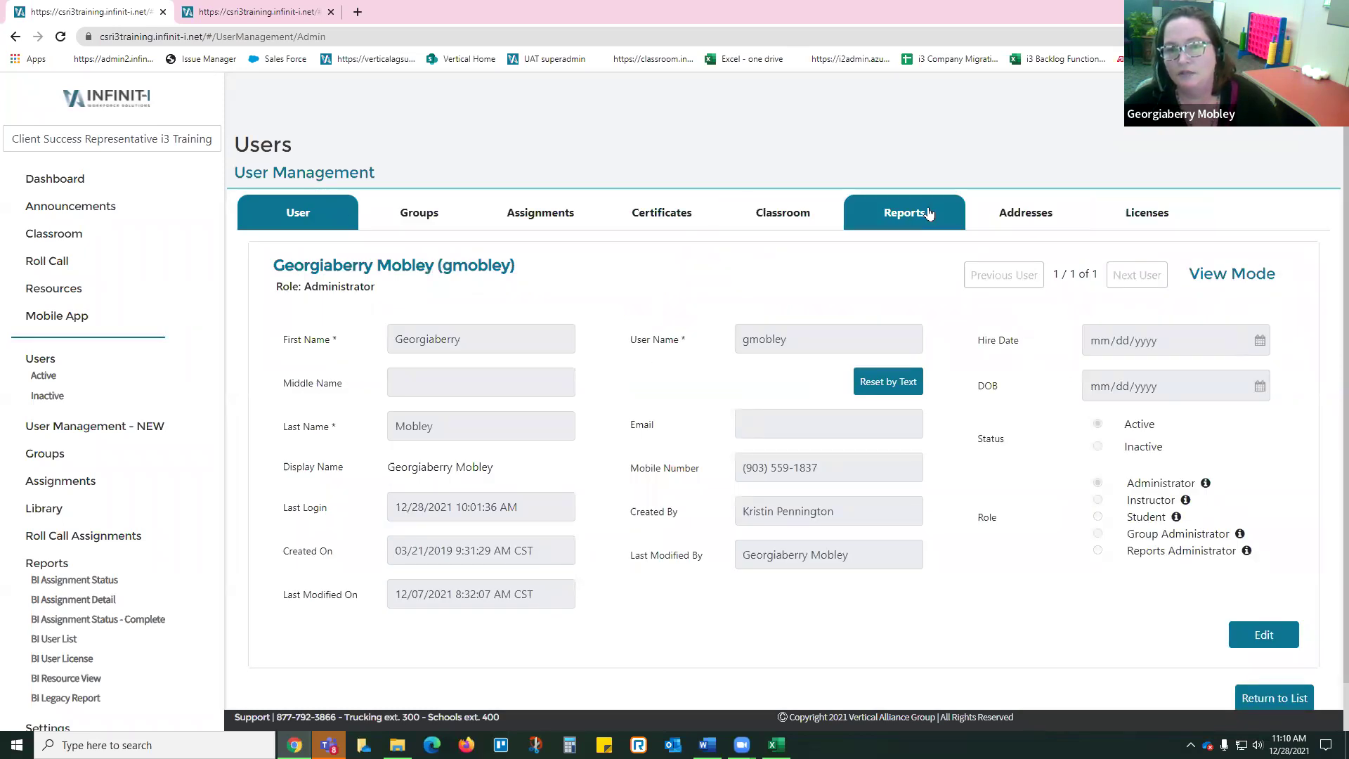
{"action": "left_click", "coordinate": [929, 212]}
Step: Show the BI User Content Completed report, then switch to BI User History
{"action": "left_click", "coordinate": [1175, 322]}
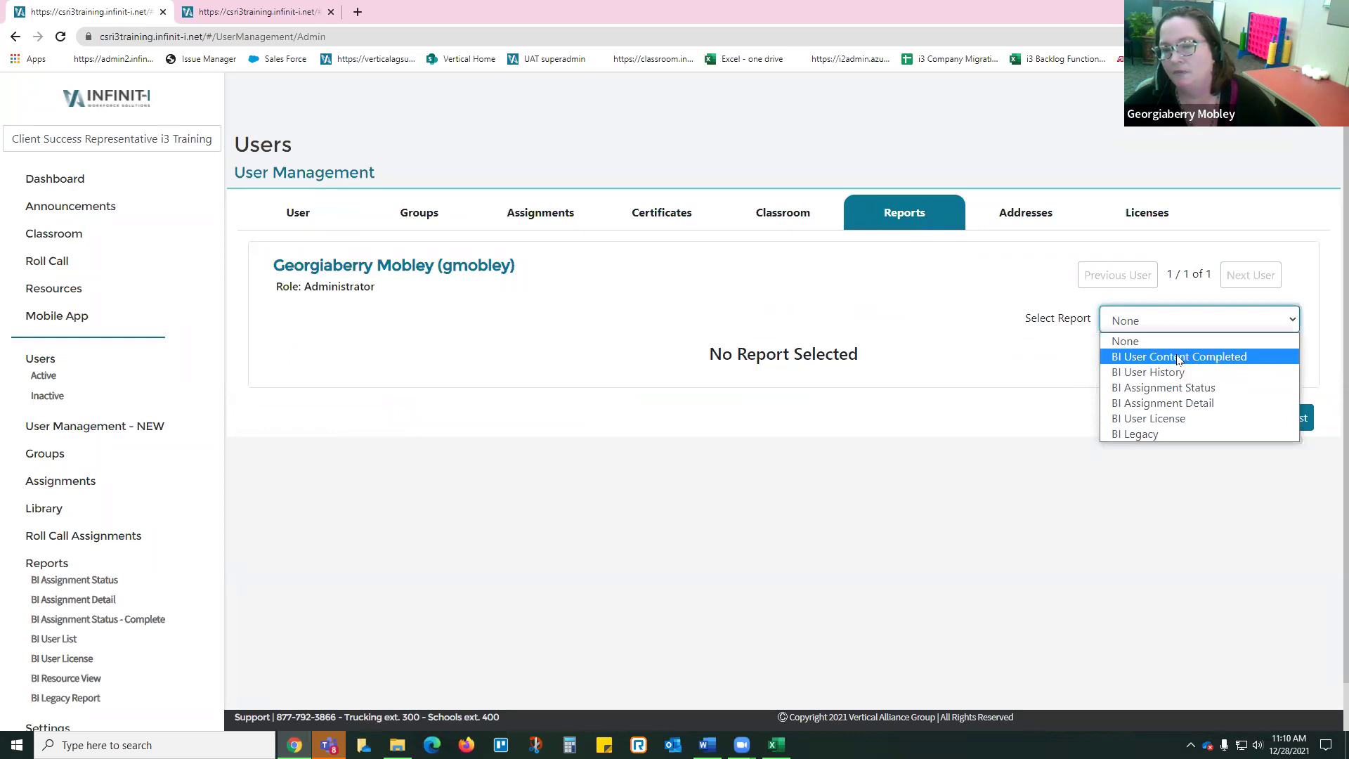
{"action": "left_click", "coordinate": [1179, 357]}
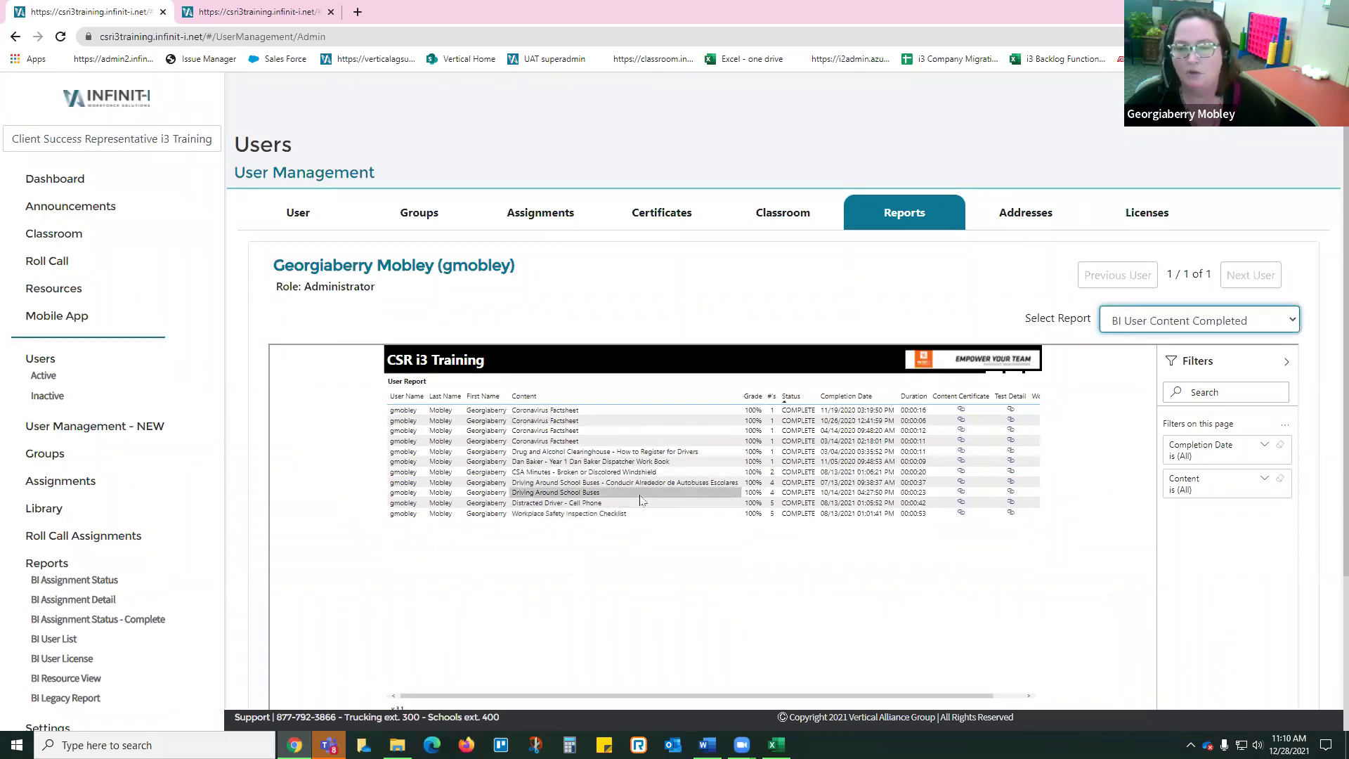
{"action": "left_click", "coordinate": [1270, 324]}
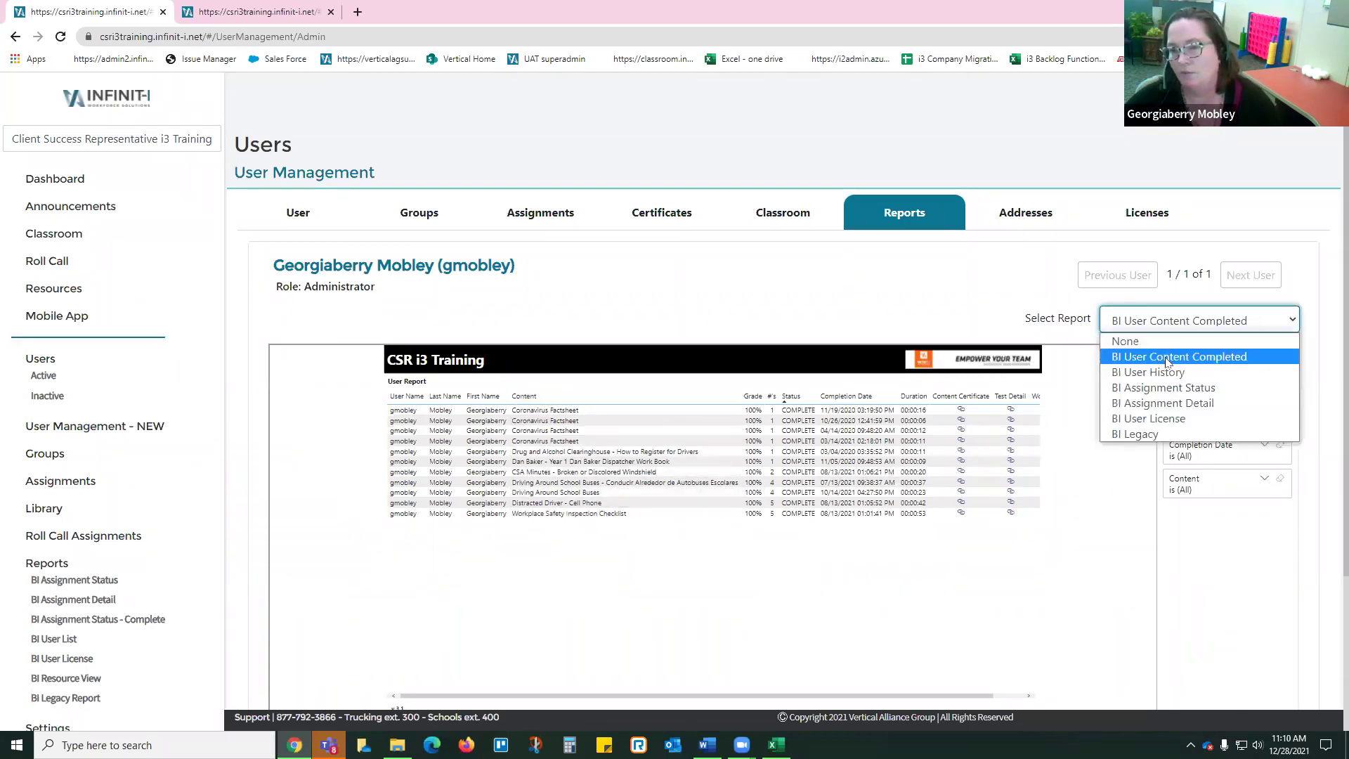
{"action": "left_click", "coordinate": [1188, 367]}
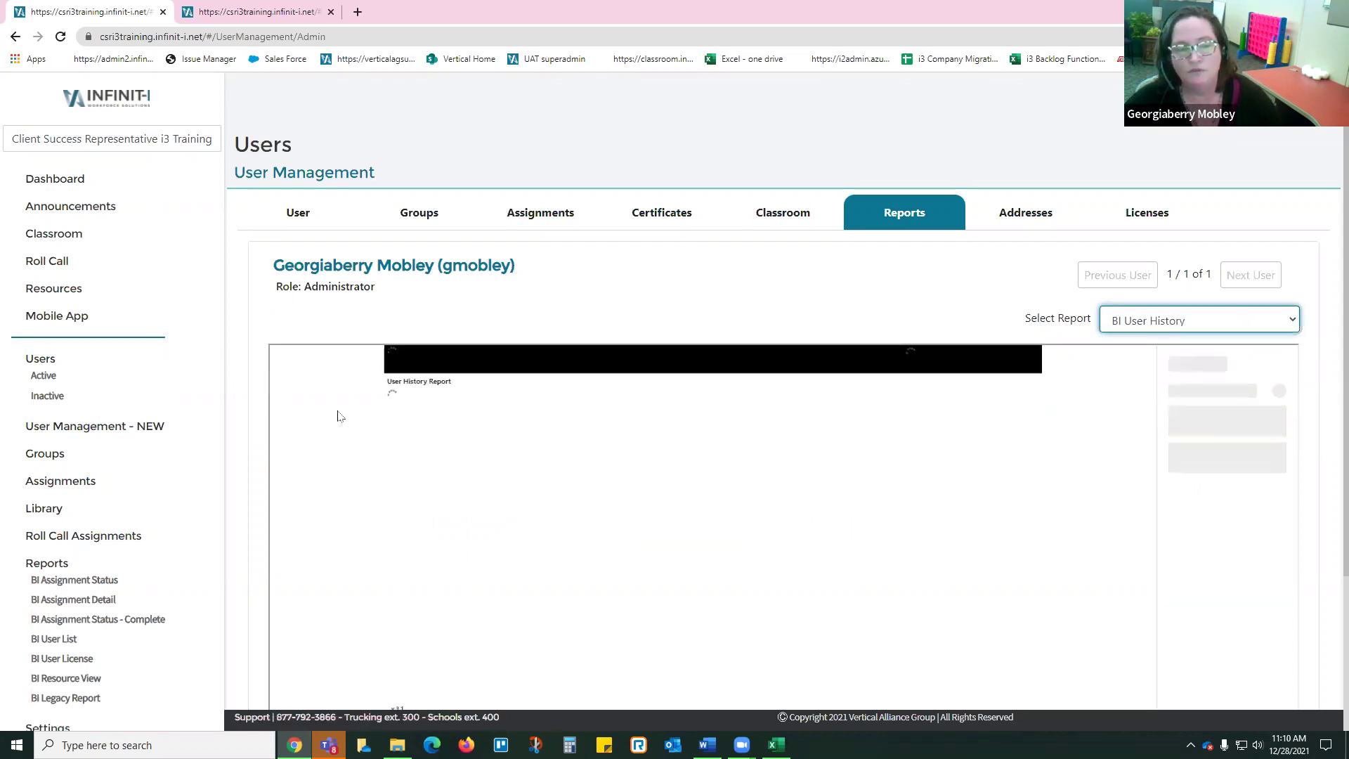
Step: Scroll the User History table right to view IP, OS and browser columns, then back left
{"action": "scroll", "coordinate": [313, 391], "scroll_direction": "down", "scroll_amount": 3}
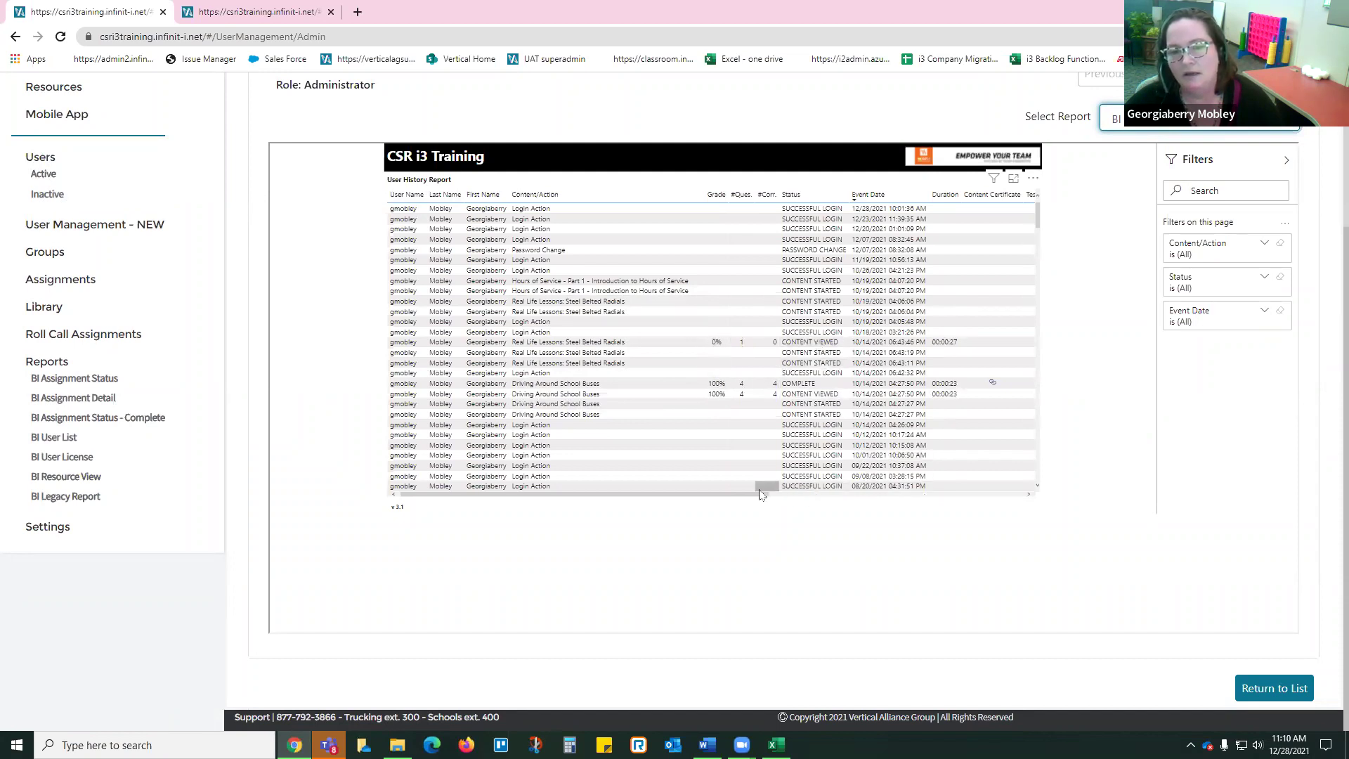
{"action": "left_click_drag", "start_coordinate": [779, 494], "coordinate": [1026, 494]}
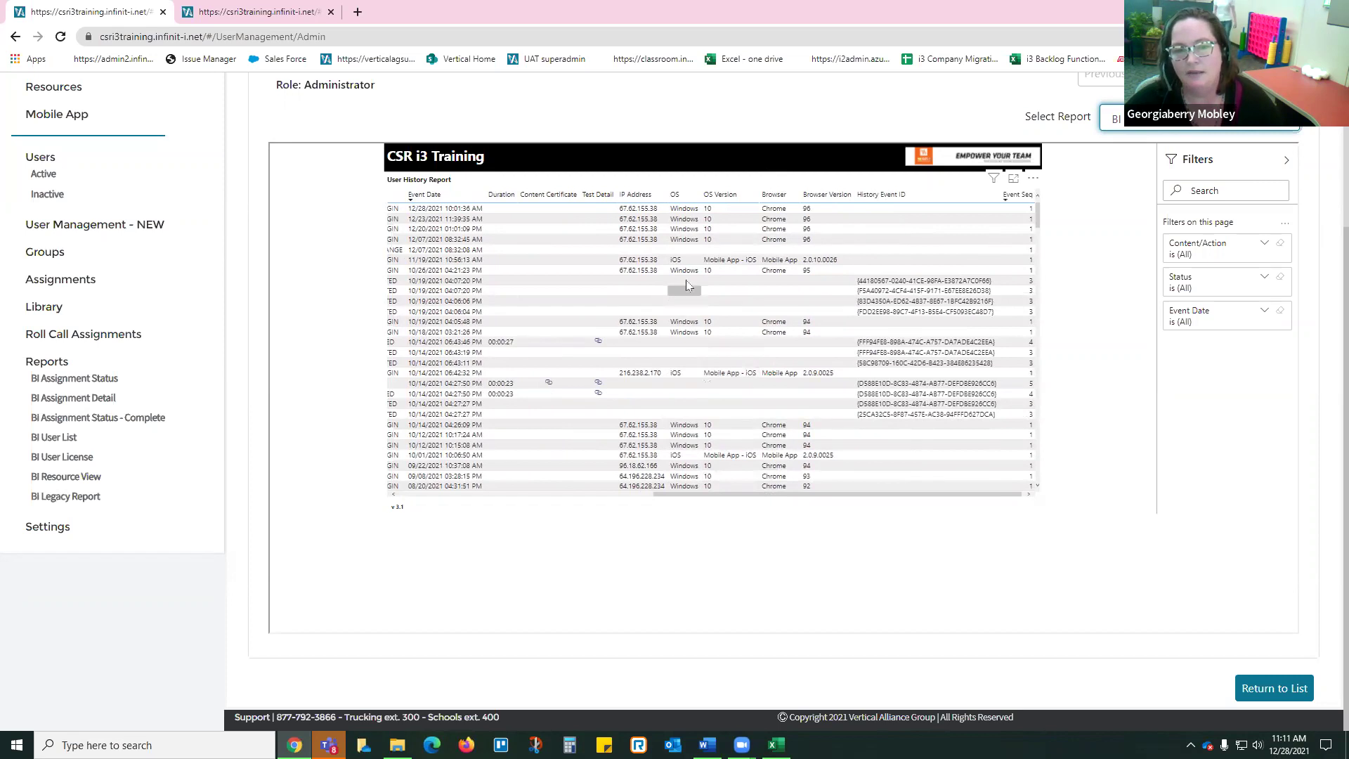
{"action": "left_click_drag", "start_coordinate": [729, 494], "coordinate": [467, 496]}
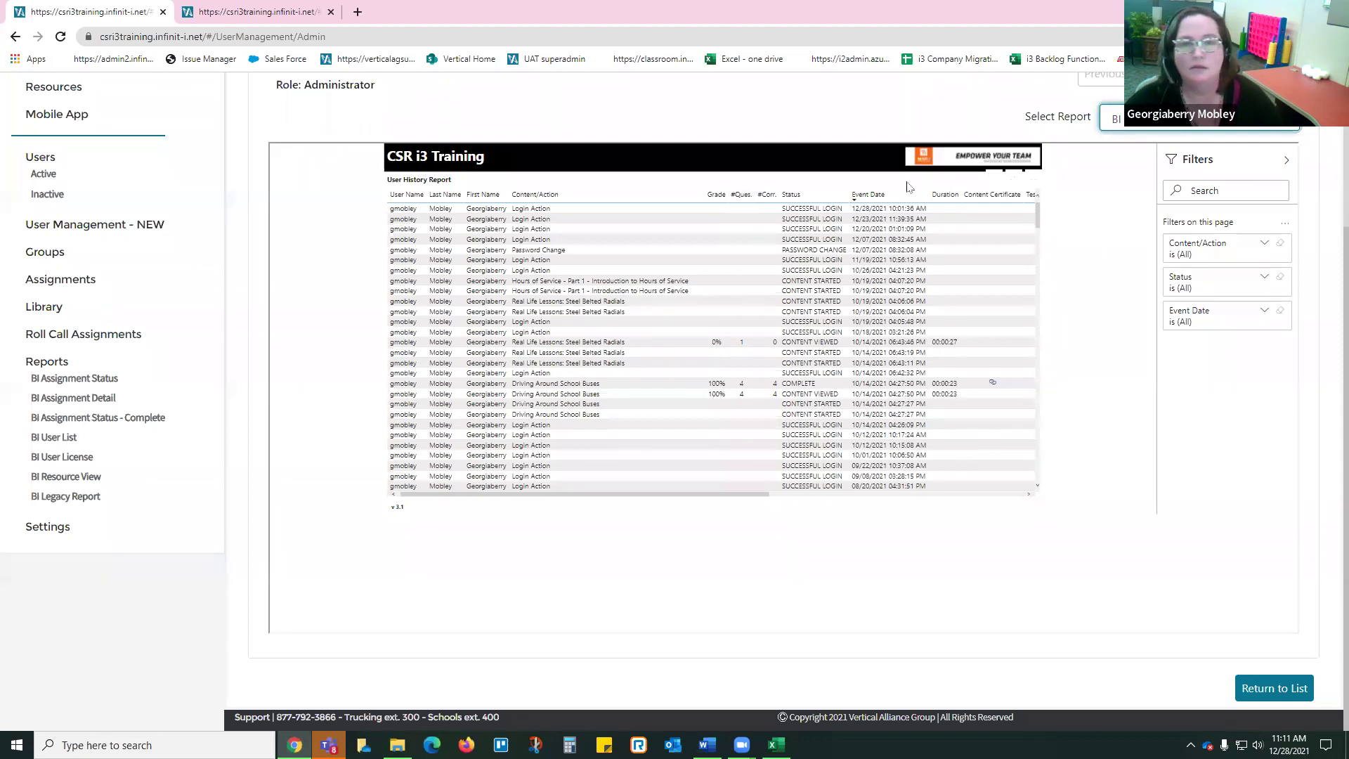
{"action": "scroll", "coordinate": [1012, 176], "scroll_direction": "up", "scroll_amount": 3}
Step: Choose BI Assignment Detail in Select Report and scroll down to the loaded report
{"action": "left_click", "coordinate": [1216, 321]}
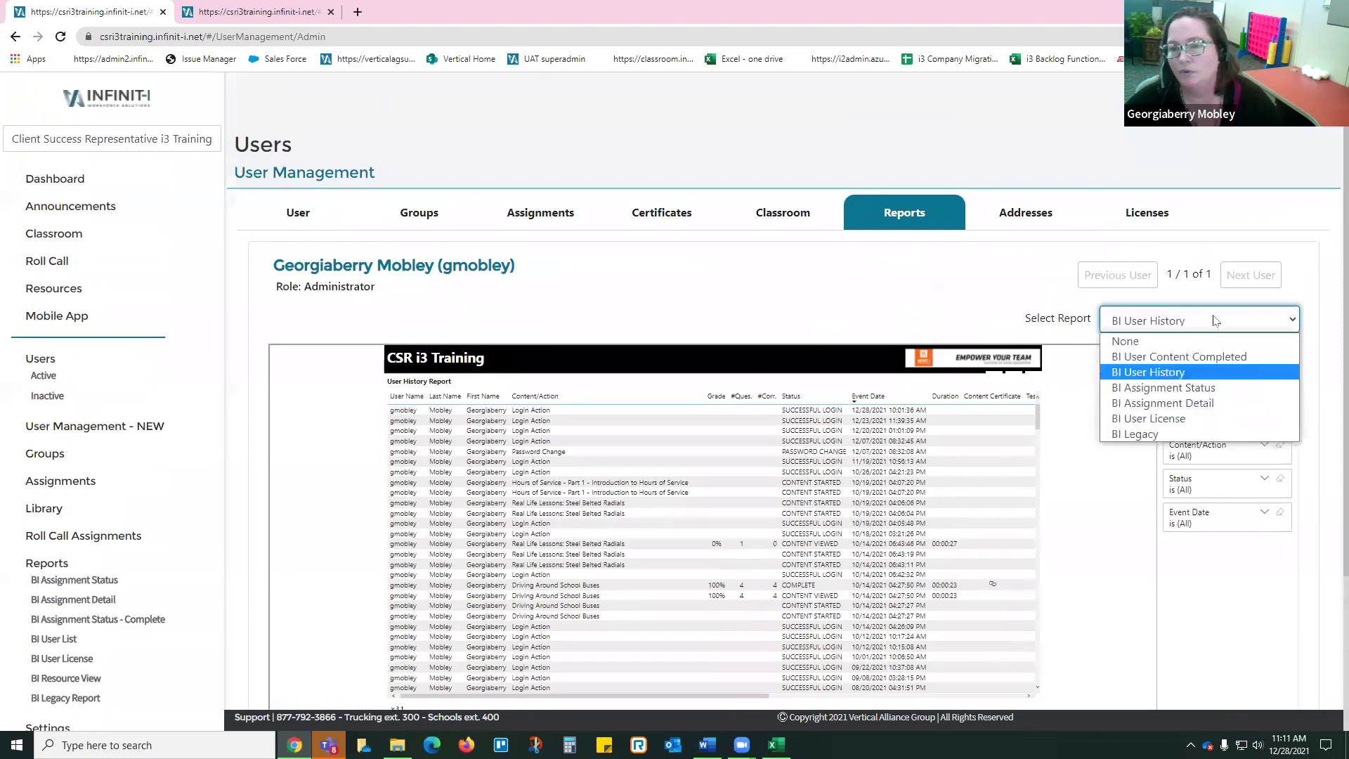
{"action": "left_click", "coordinate": [1171, 403]}
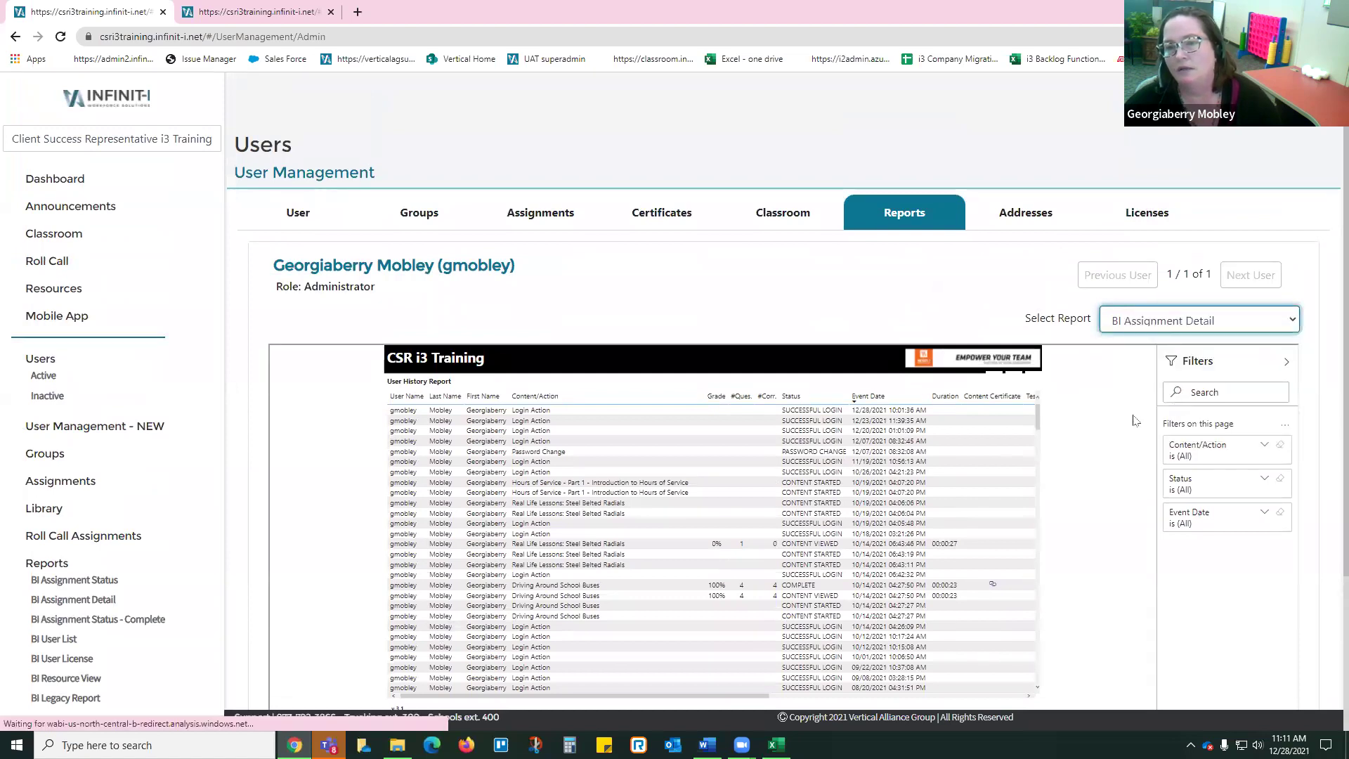
{"action": "scroll", "coordinate": [569, 301], "scroll_direction": "down", "scroll_amount": 2}
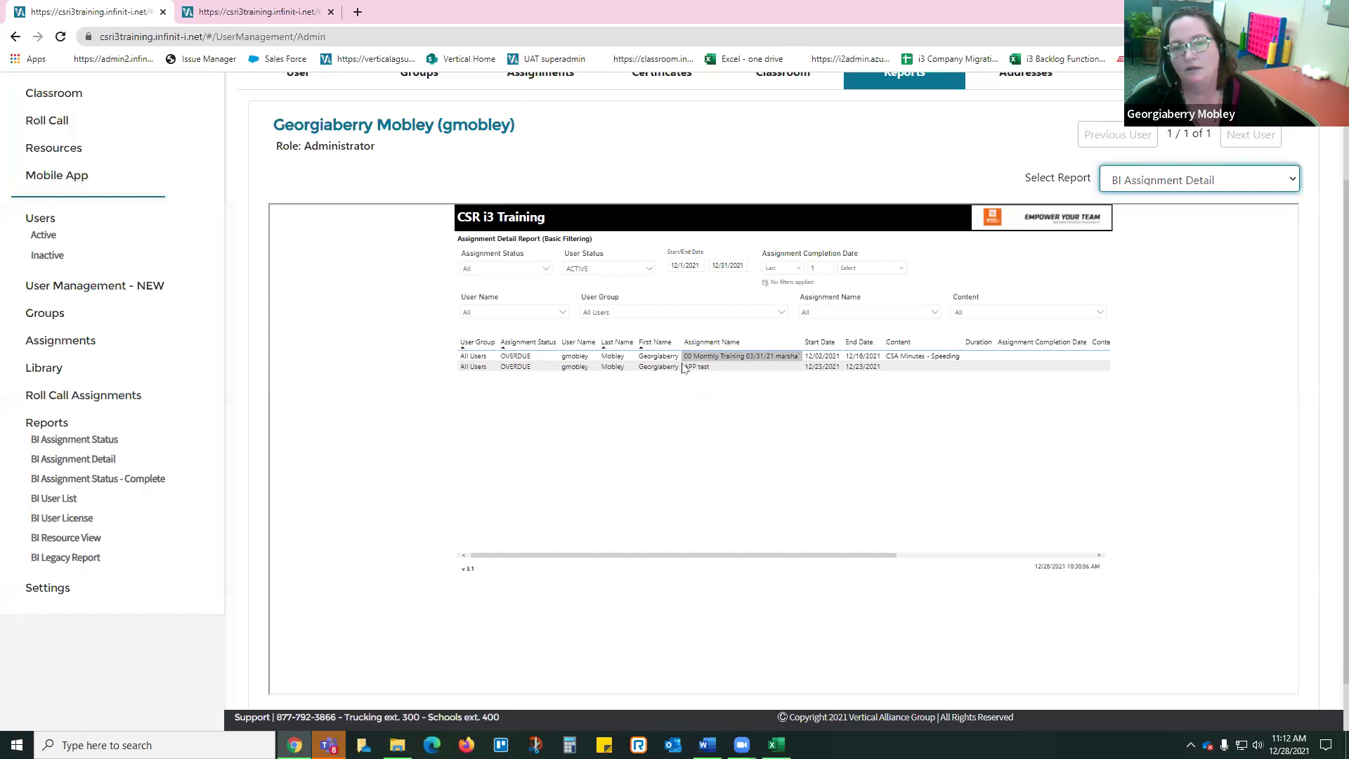
Step: Set the Assignment Detail start date to 10/1/2021, review the 11 overdue rows, then bring Word forward
{"action": "left_click", "coordinate": [683, 265]}
{"action": "left_click", "coordinate": [794, 283]}
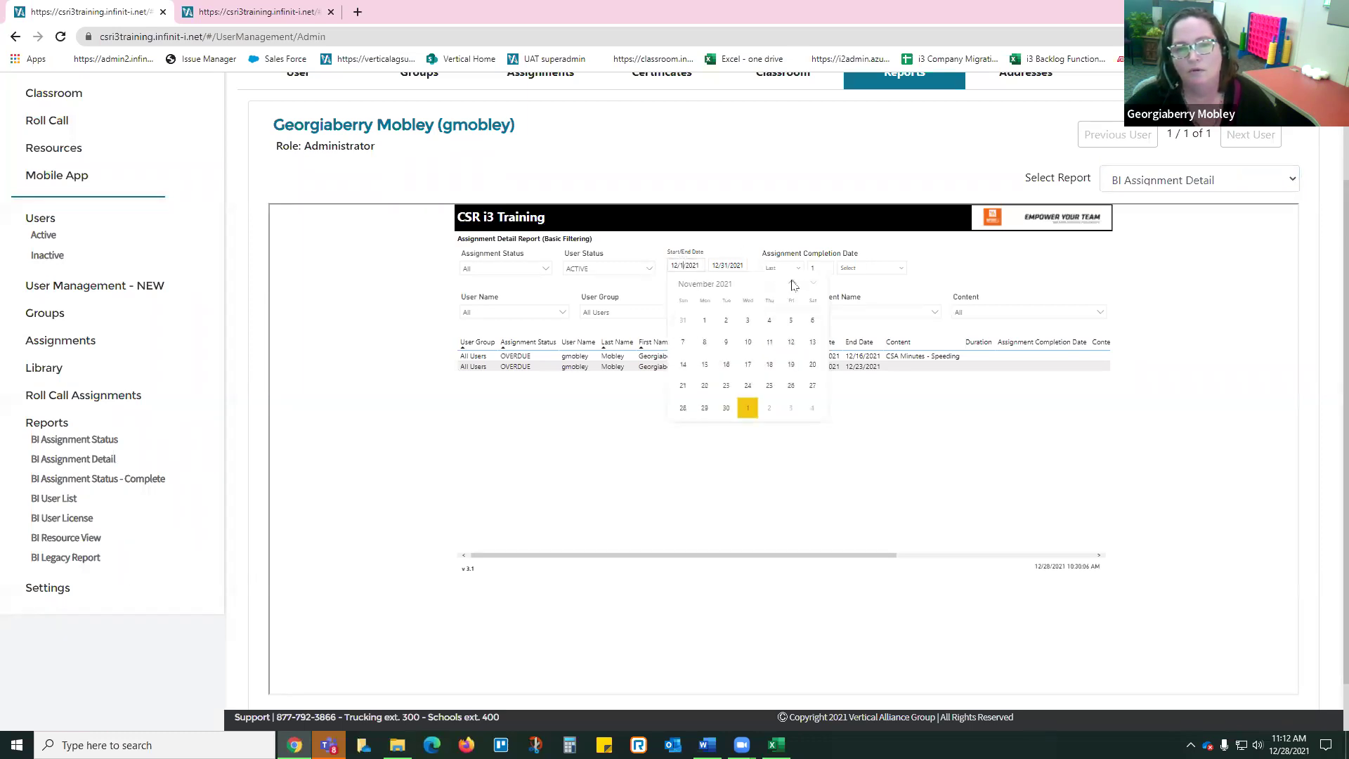
{"action": "left_click", "coordinate": [793, 283]}
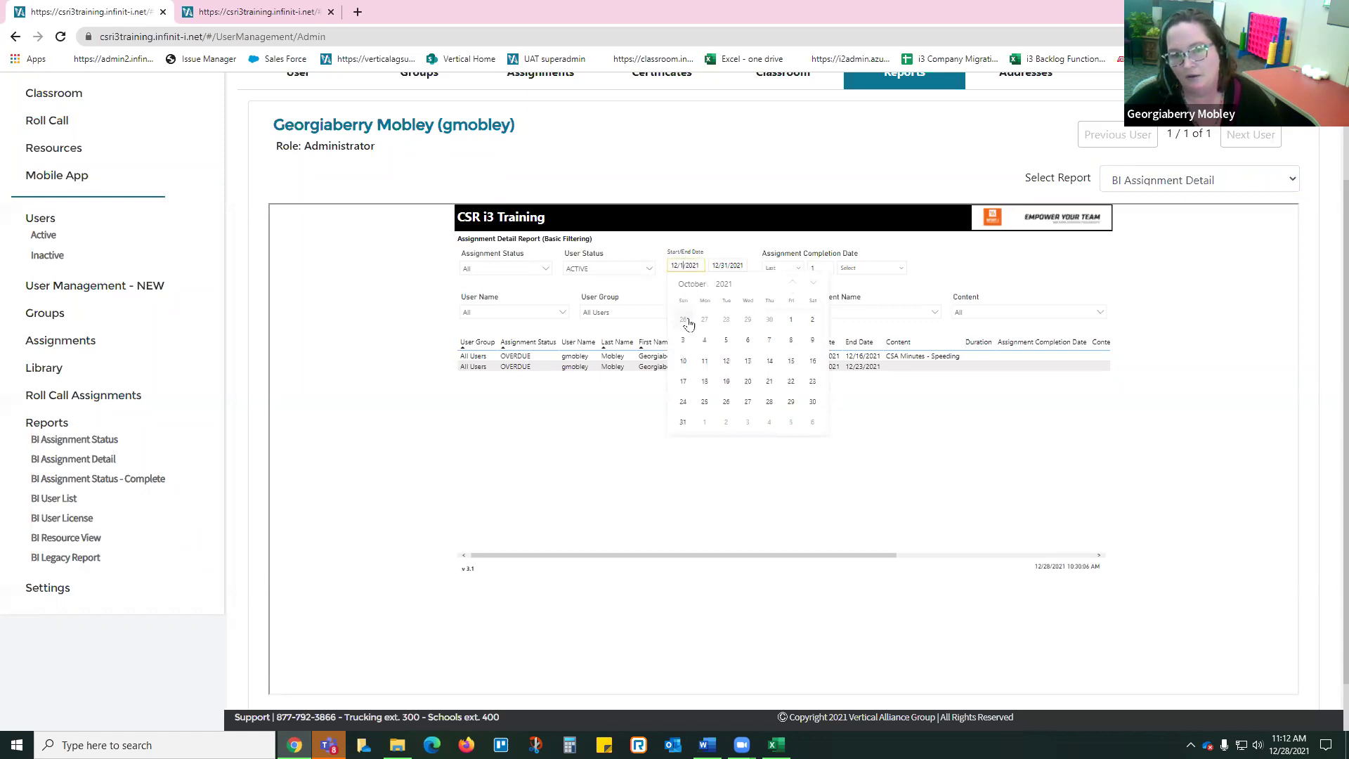
{"action": "left_click", "coordinate": [792, 320]}
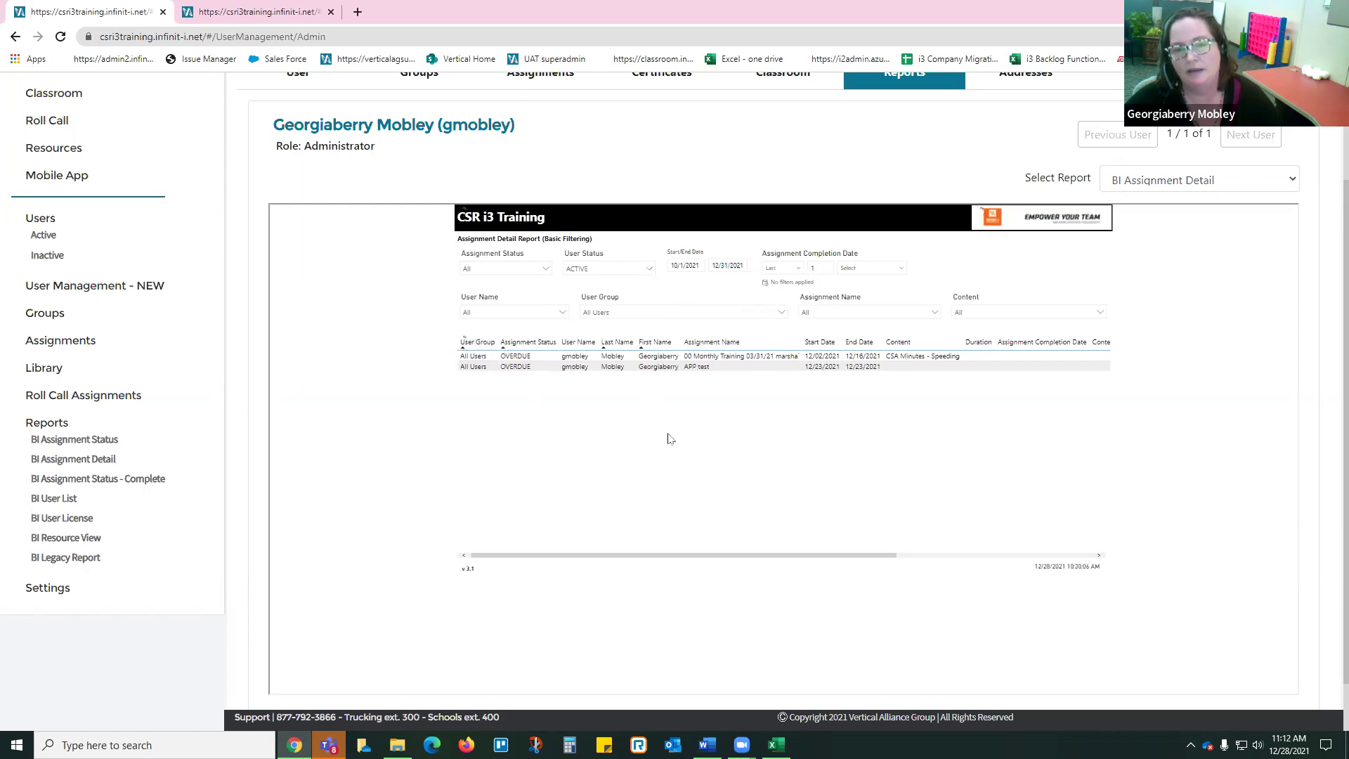
{"action": "left_click_drag", "start_coordinate": [726, 557], "coordinate": [567, 549]}
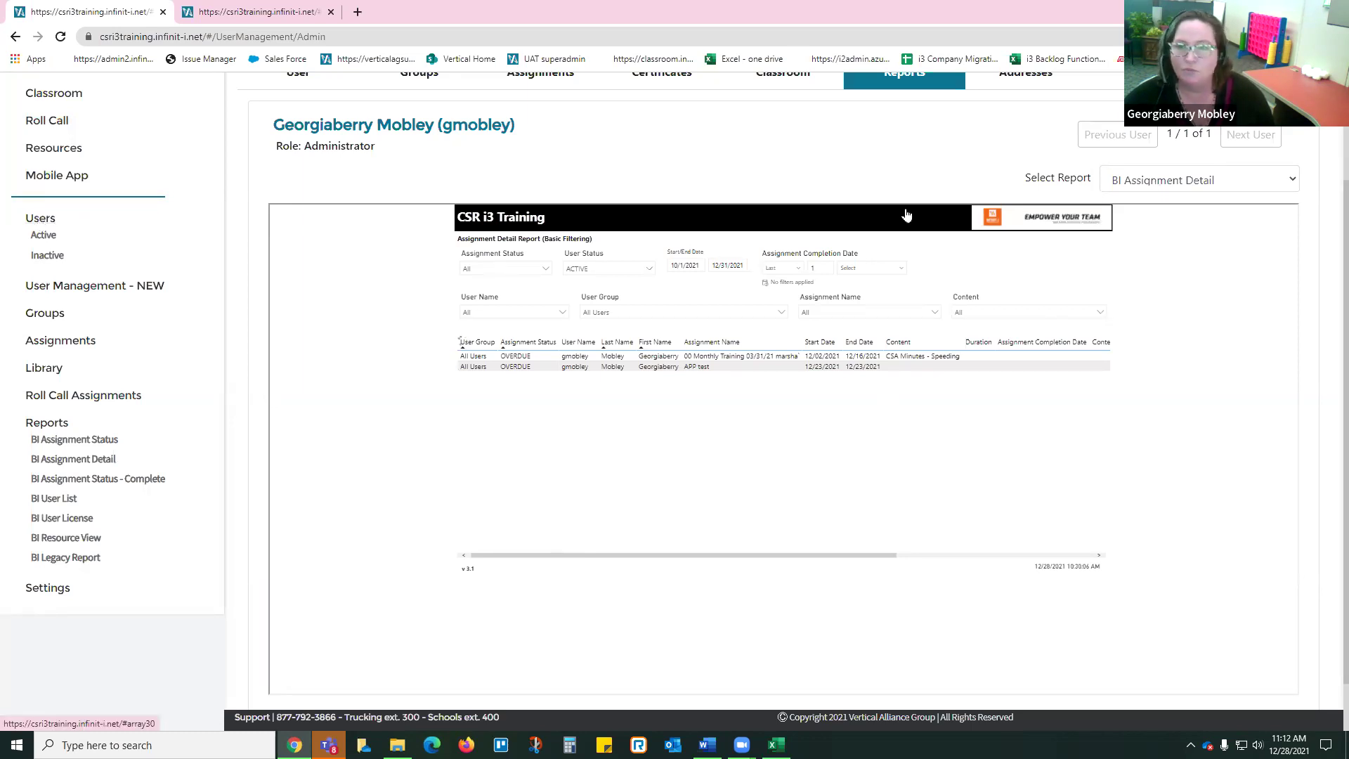
{"action": "scroll", "coordinate": [398, 508], "scroll_direction": "up", "scroll_amount": 2}
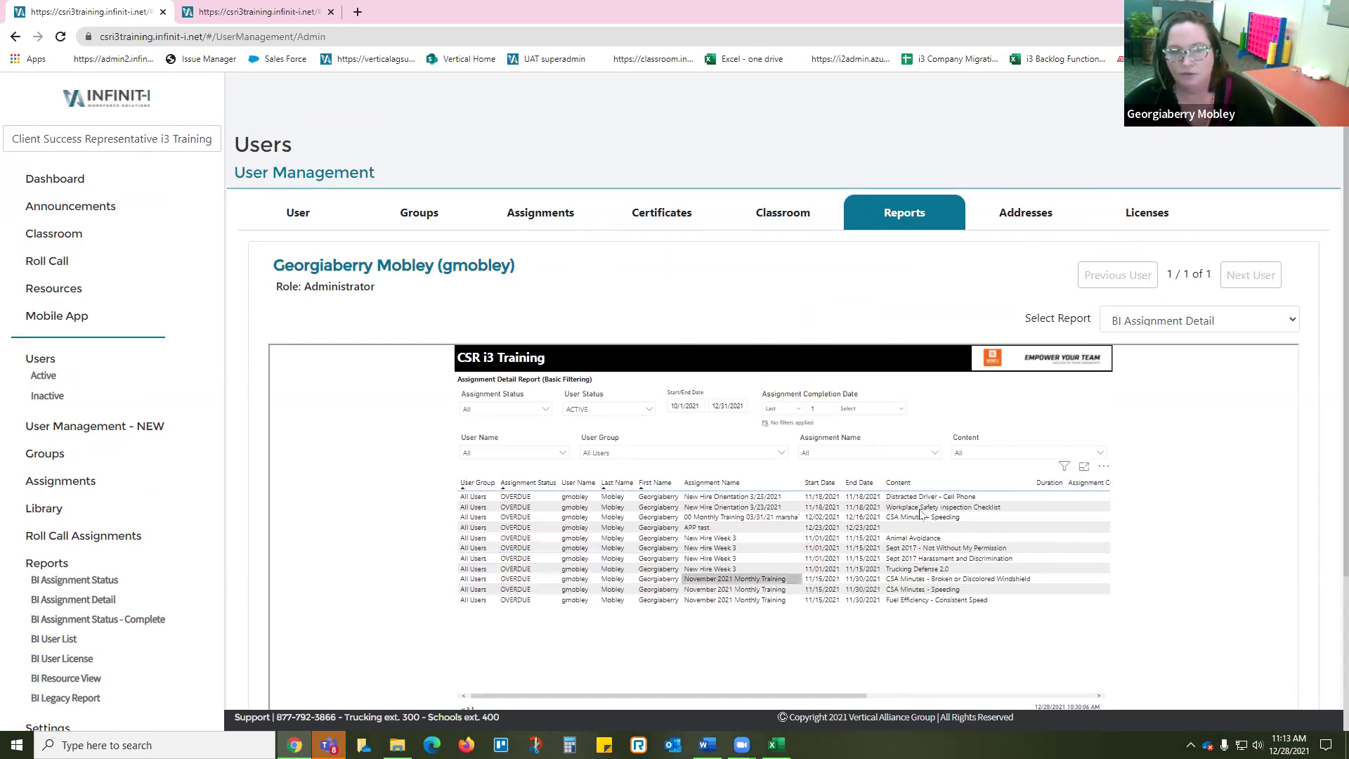
{"action": "scroll", "coordinate": [669, 535], "scroll_direction": "down", "scroll_amount": 1}
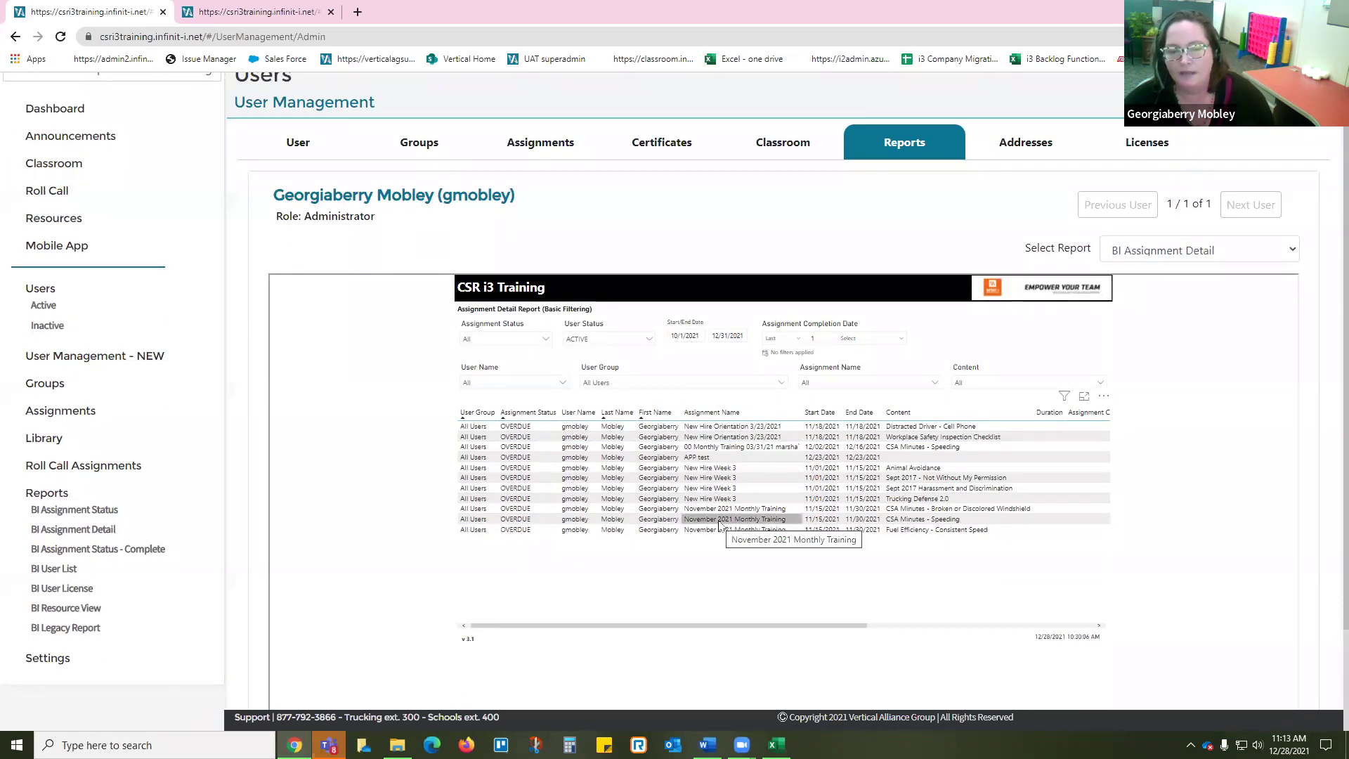
{"action": "left_click", "coordinate": [710, 743]}
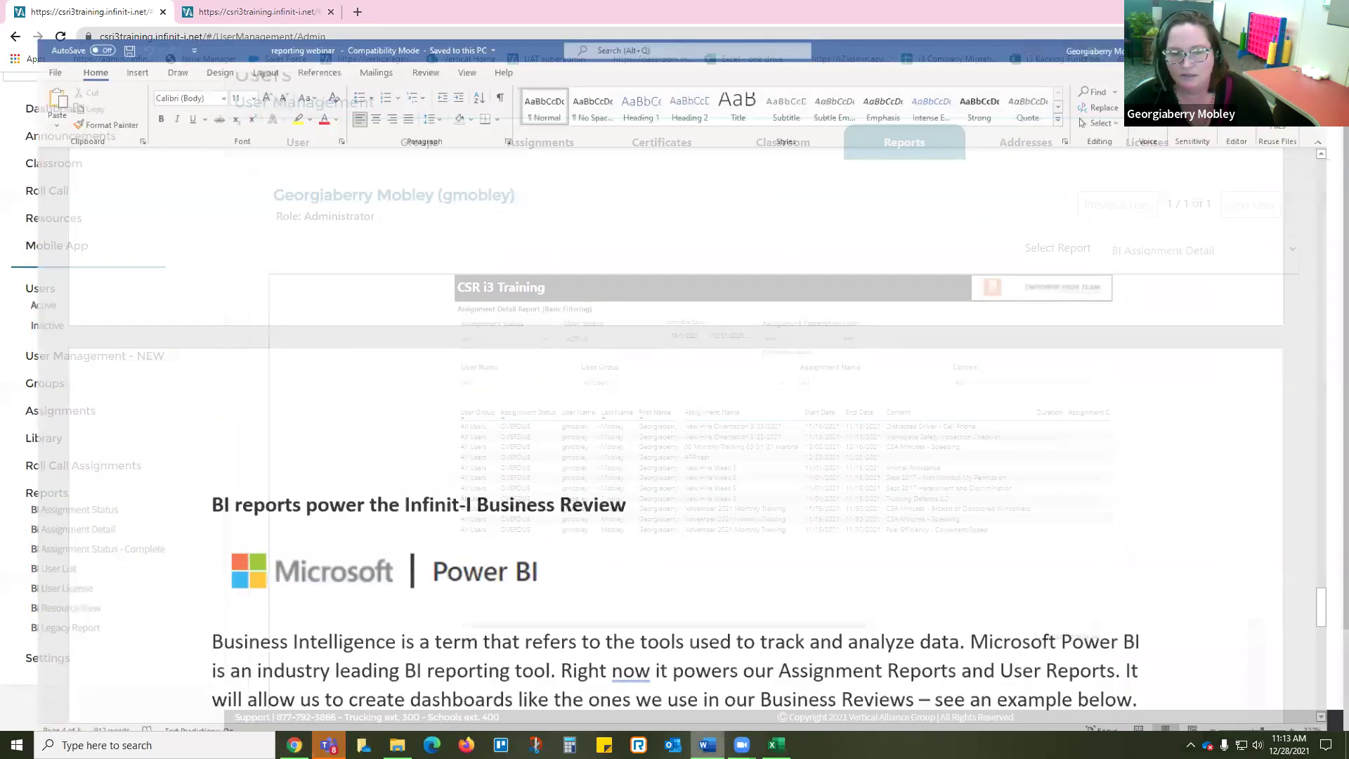
Step: Deselect the Business Review heading and scroll through the Power BI dashboard example, then back up
{"action": "left_click", "coordinate": [611, 546]}
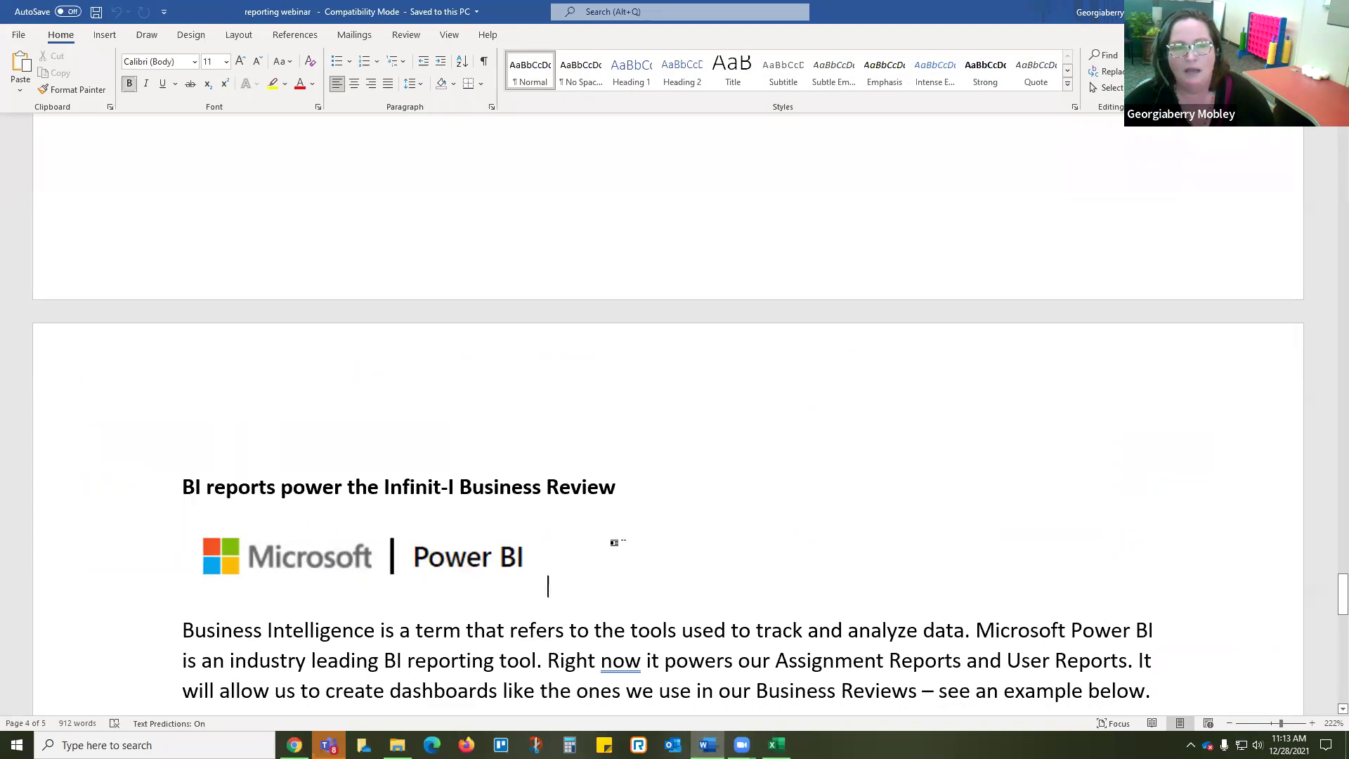
{"action": "scroll", "coordinate": [607, 547], "scroll_direction": "down", "scroll_amount": 1}
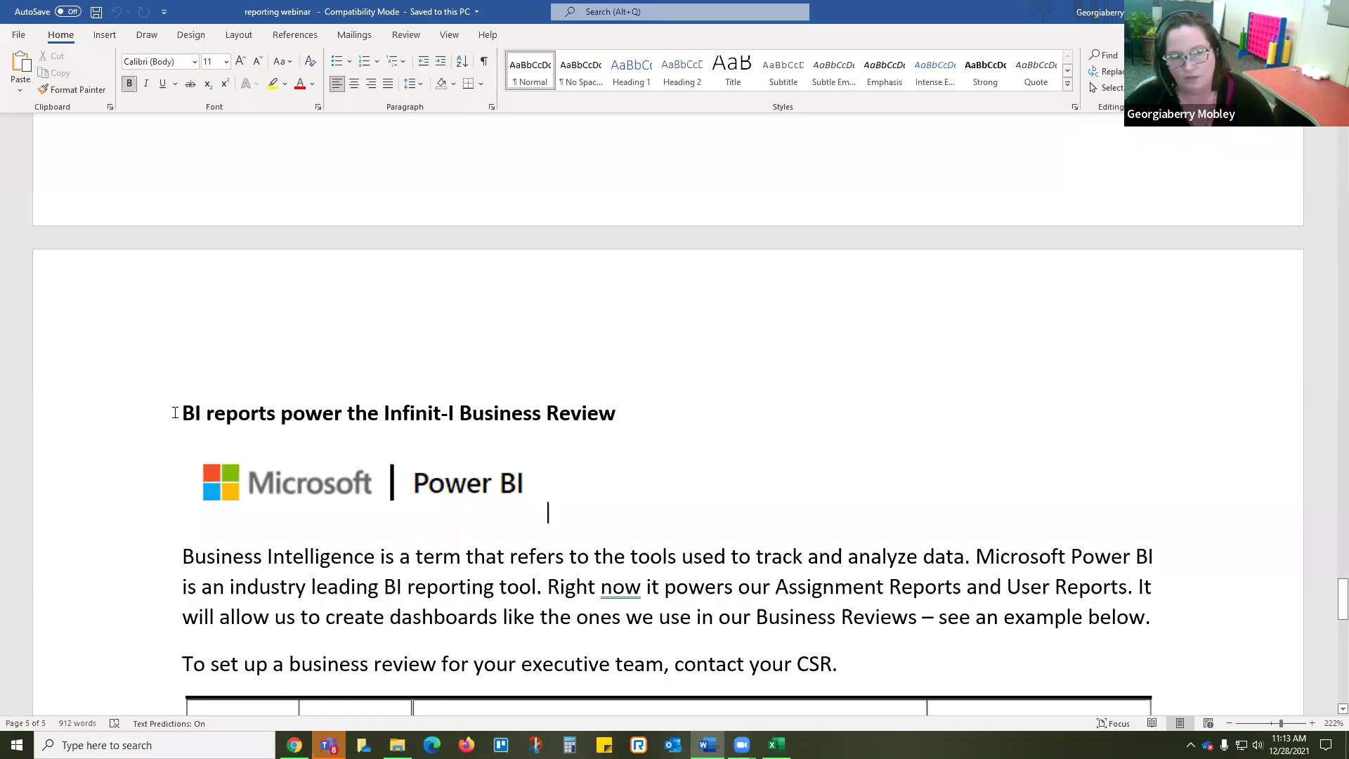
{"action": "left_click", "coordinate": [147, 416]}
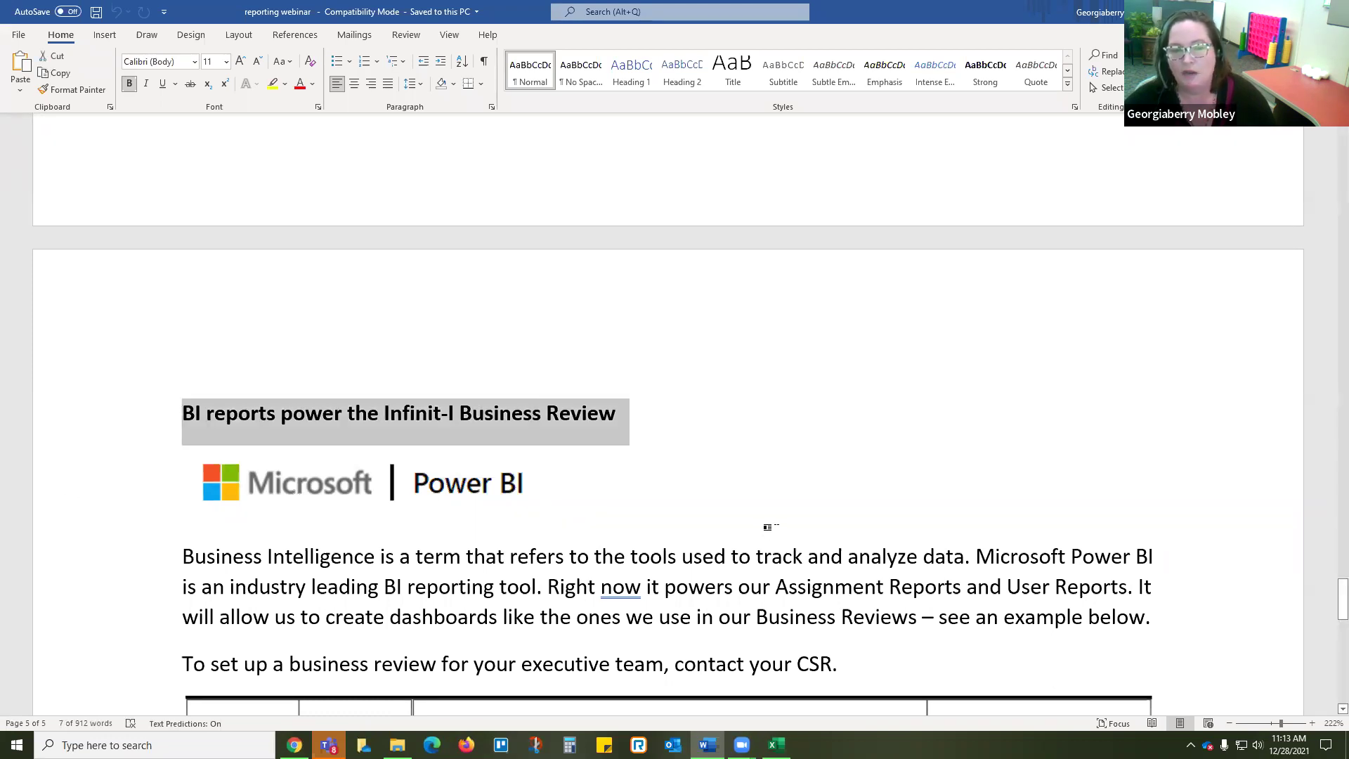
{"action": "left_click", "coordinate": [768, 527]}
{"action": "scroll", "coordinate": [432, 593], "scroll_direction": "down", "scroll_amount": 3}
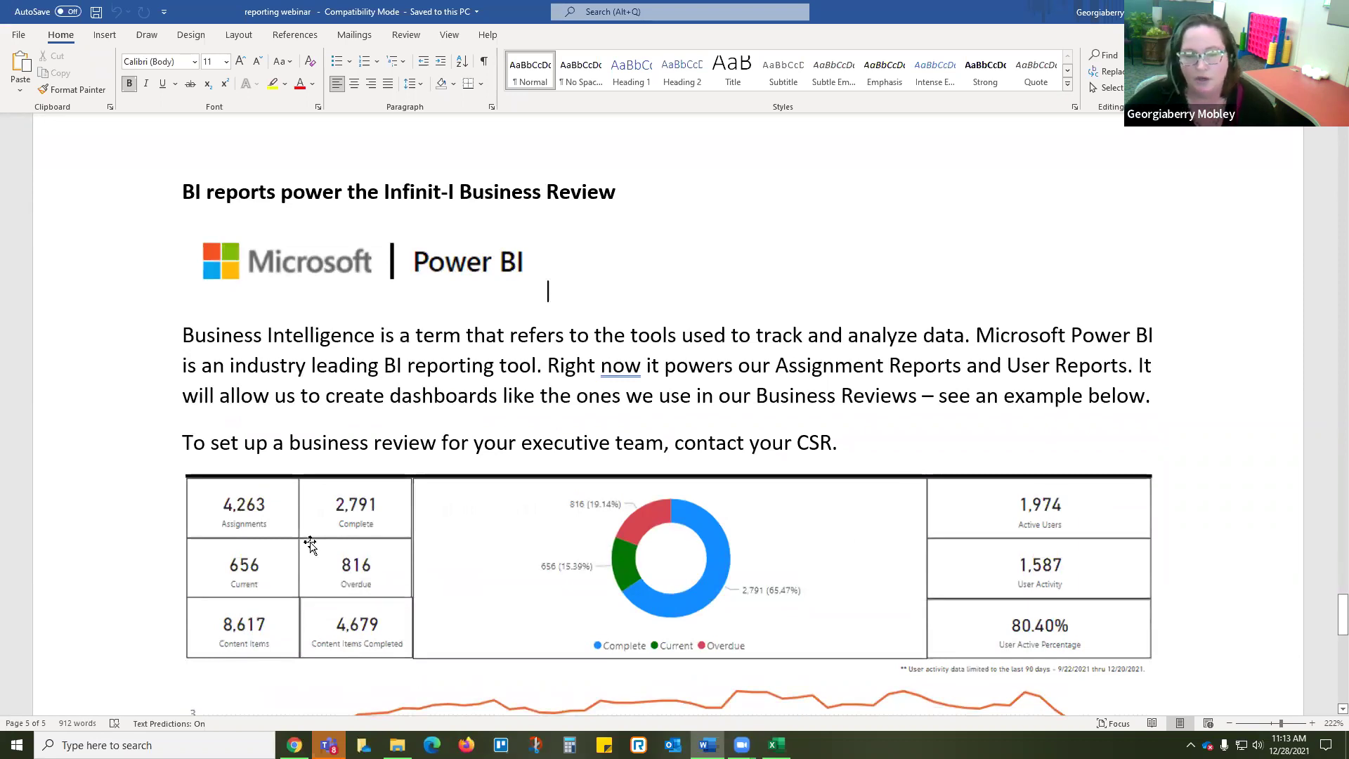
{"action": "scroll", "coordinate": [188, 513], "scroll_direction": "down", "scroll_amount": 3}
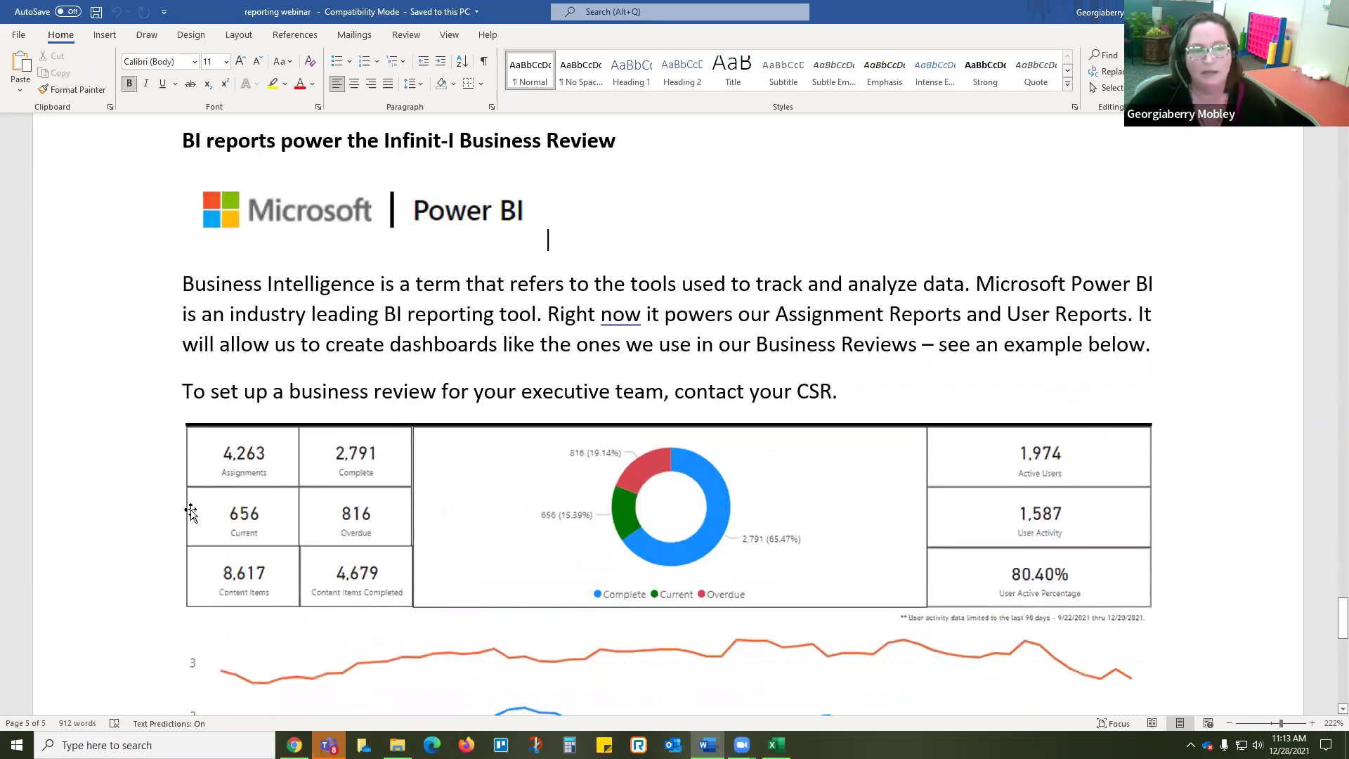
{"action": "scroll", "coordinate": [144, 513], "scroll_direction": "down", "scroll_amount": 1}
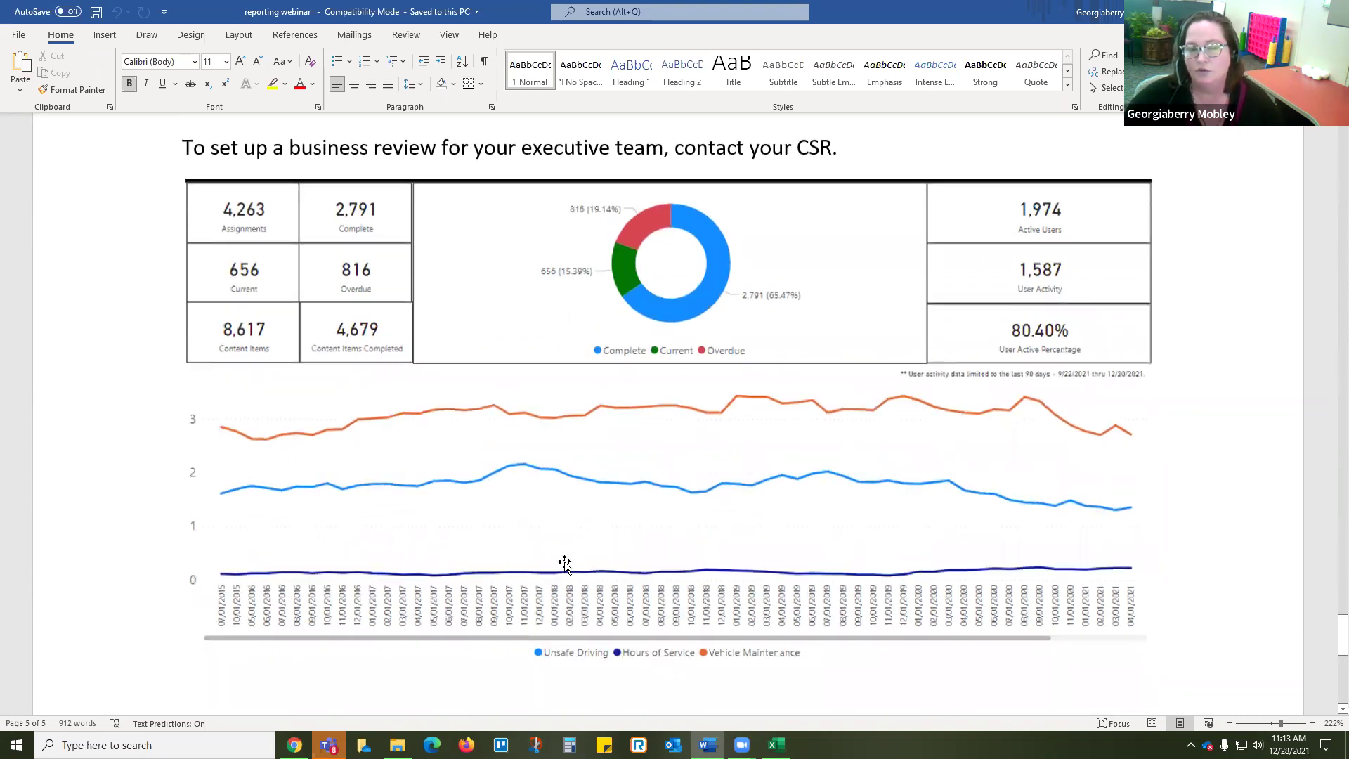
{"action": "scroll", "coordinate": [551, 555], "scroll_direction": "up", "scroll_amount": 1}
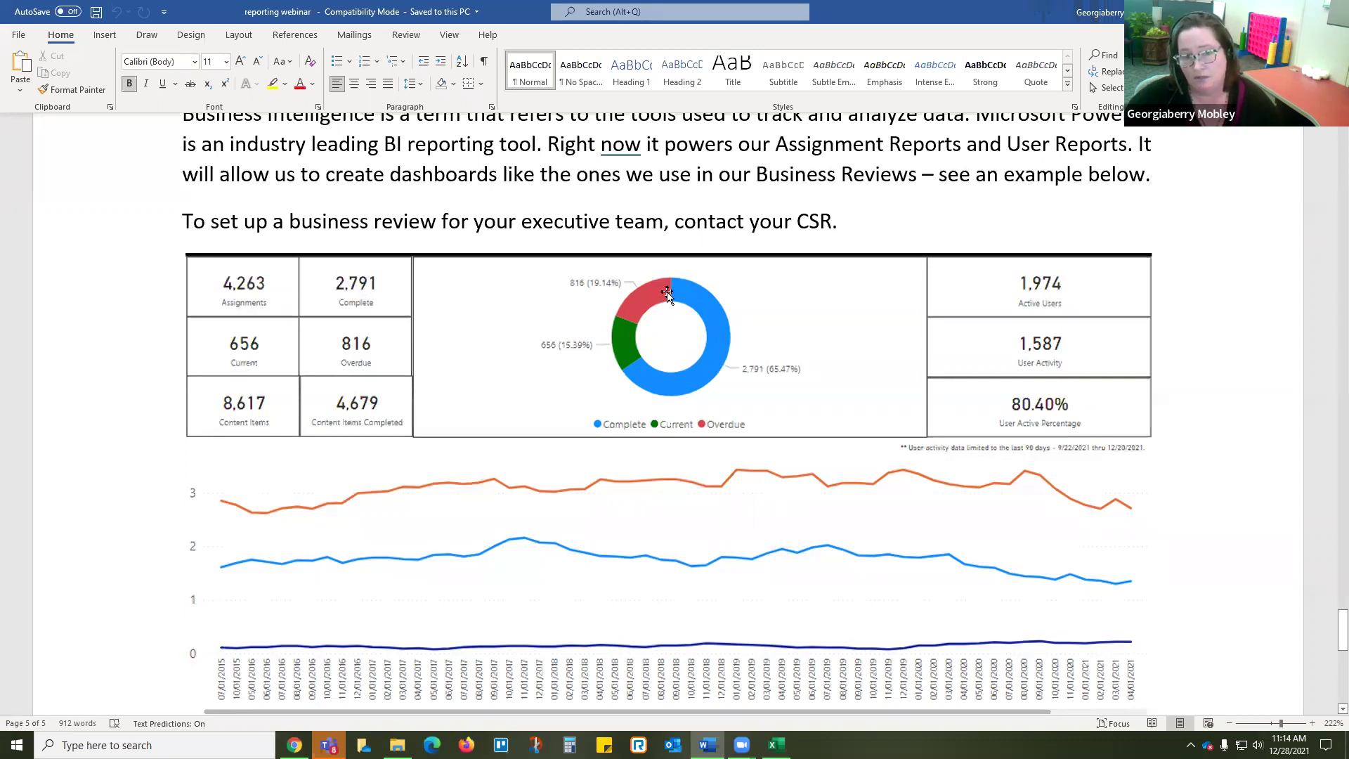
{"action": "scroll", "coordinate": [550, 448], "scroll_direction": "up", "scroll_amount": 3}
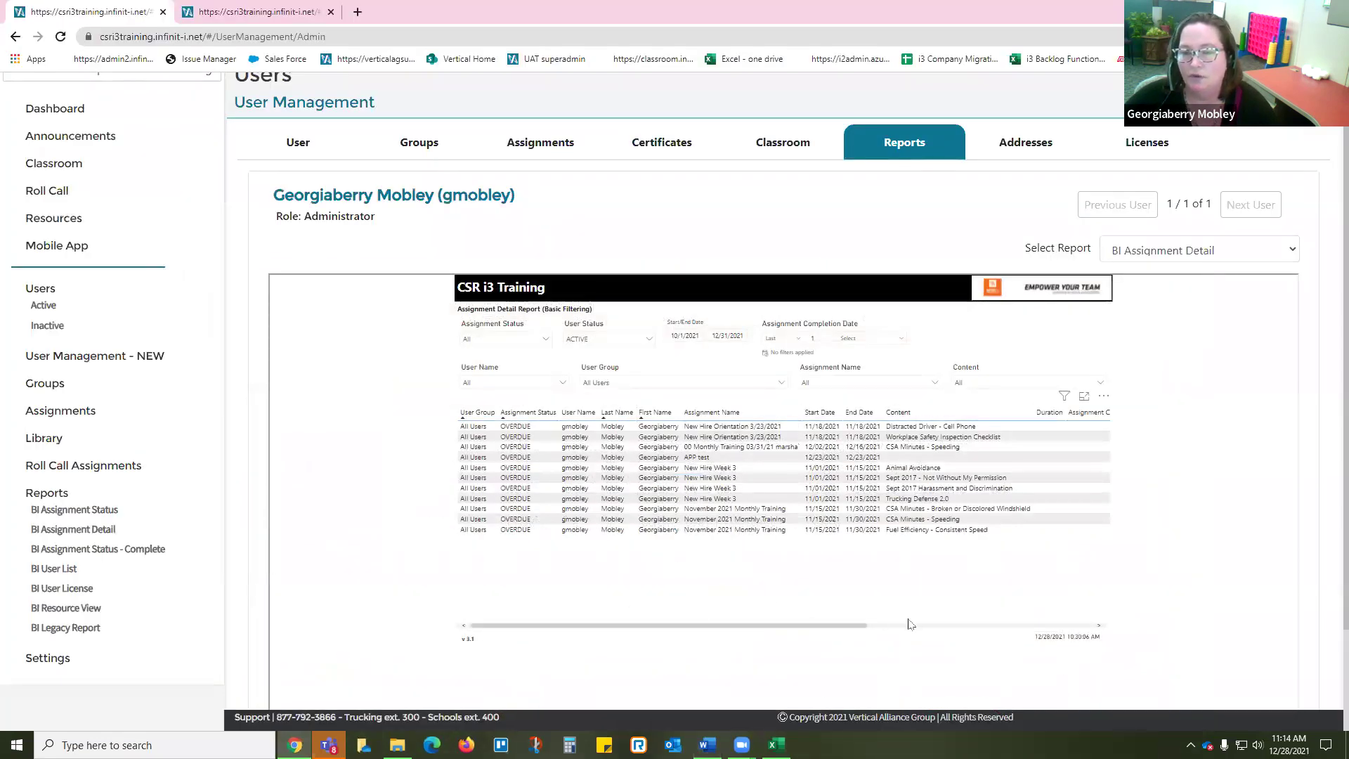
Step: Reset the Assignment Detail report's Start/End Date slicer to 6/18/2019–2/24/2030, then return to the Word document
{"action": "left_click_drag", "start_coordinate": [812, 627], "coordinate": [726, 638]}
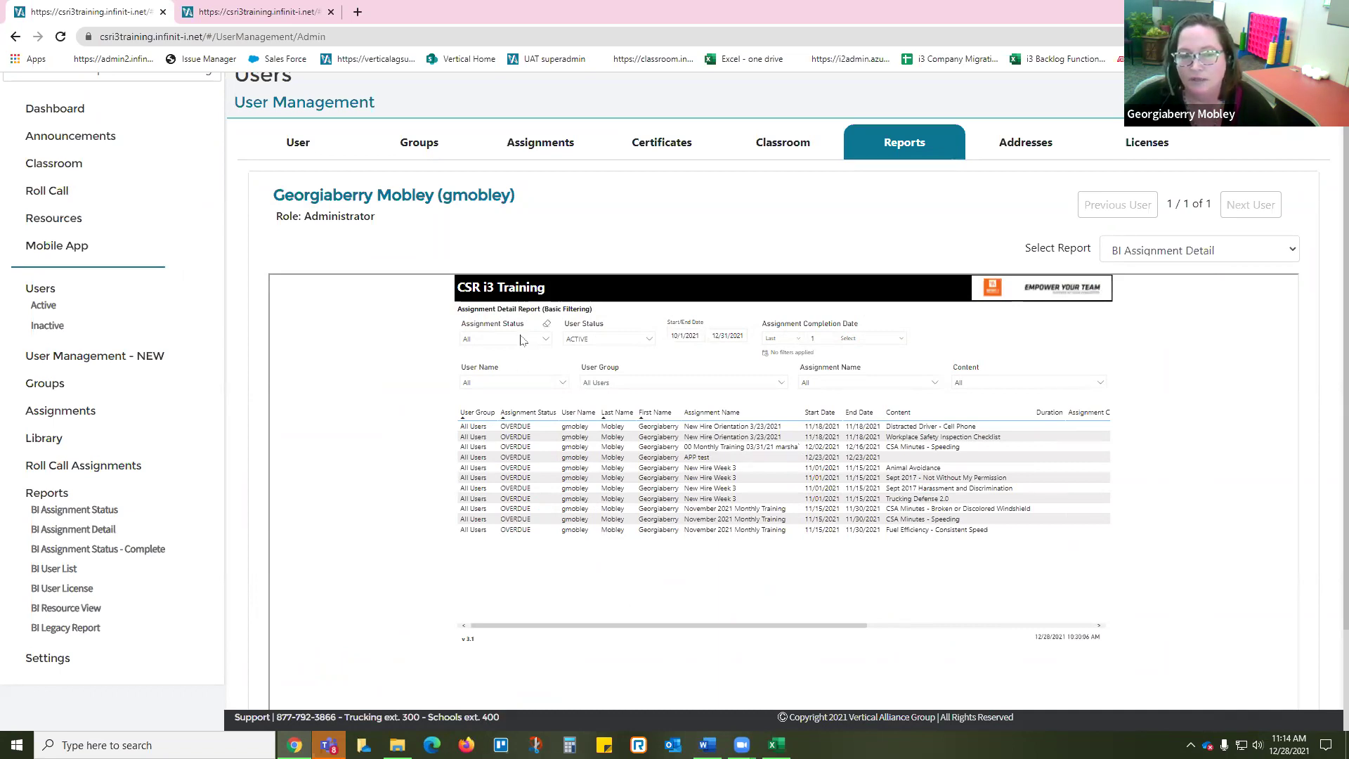
{"action": "left_click", "coordinate": [745, 324]}
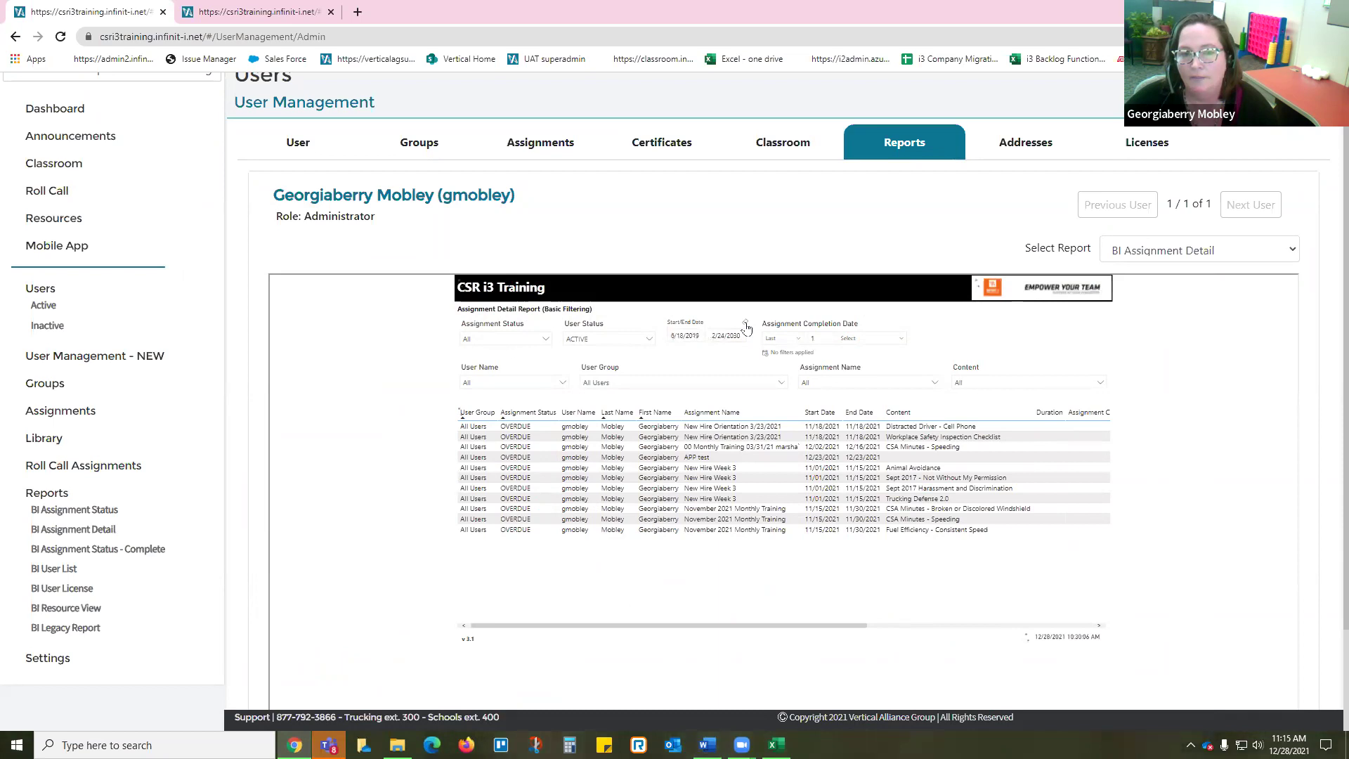
{"action": "left_click_drag", "start_coordinate": [706, 629], "coordinate": [582, 642]}
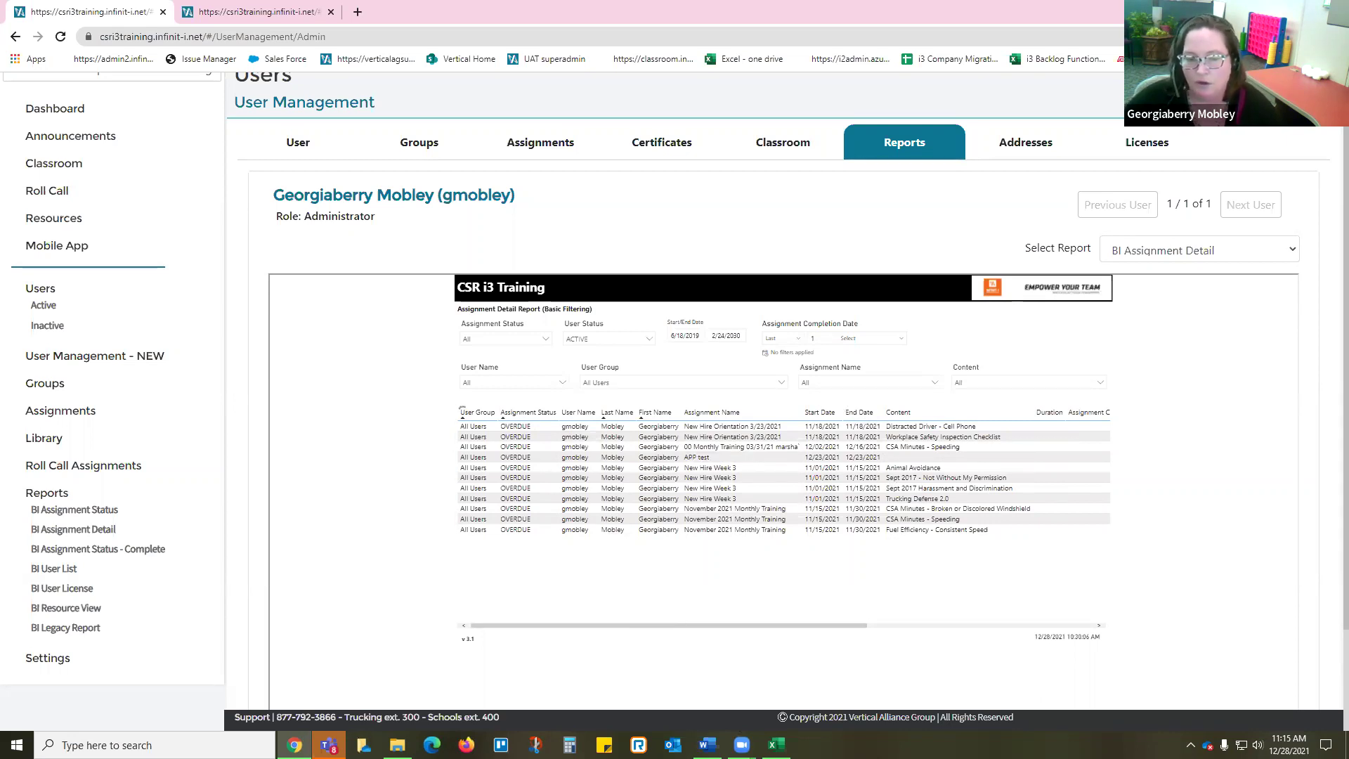
{"action": "key", "text": "alt+Tab"}
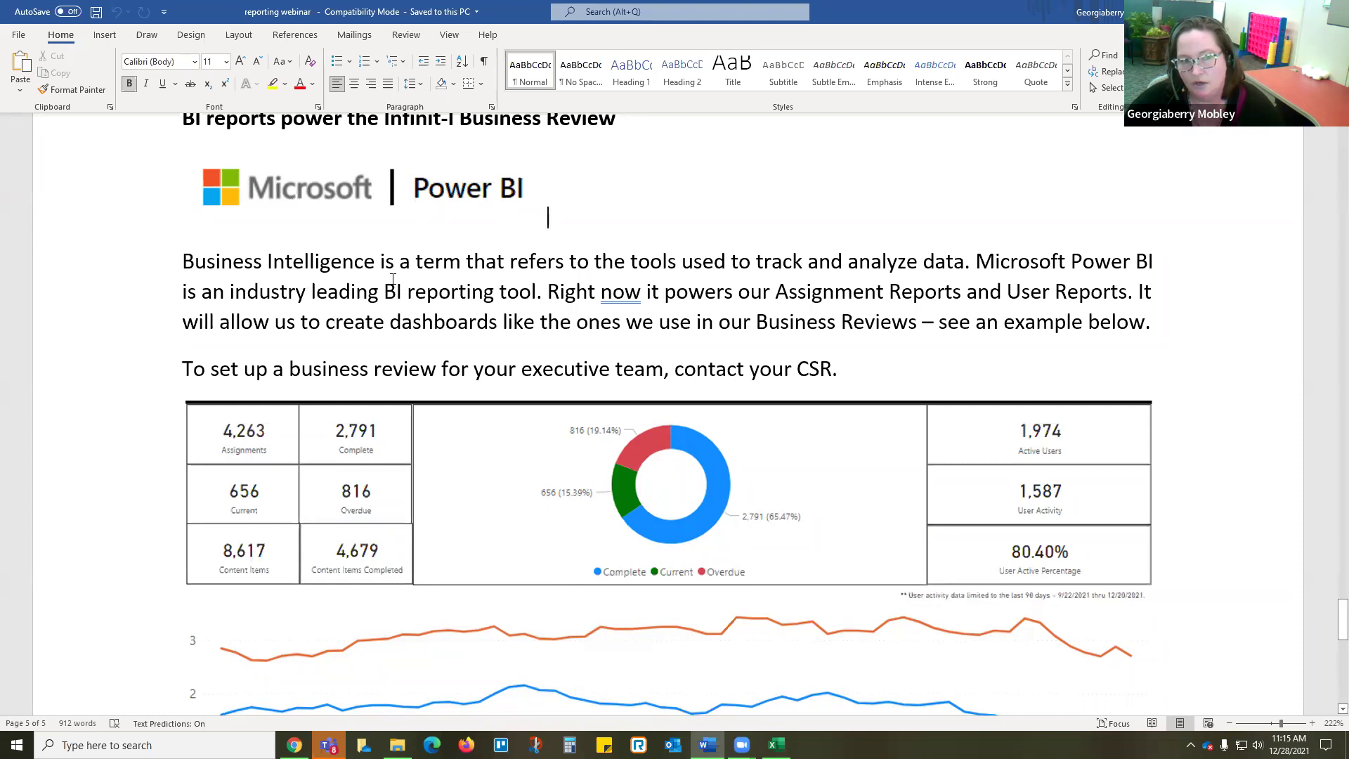
{"action": "scroll", "coordinate": [430, 270], "scroll_direction": "up", "scroll_amount": 1}
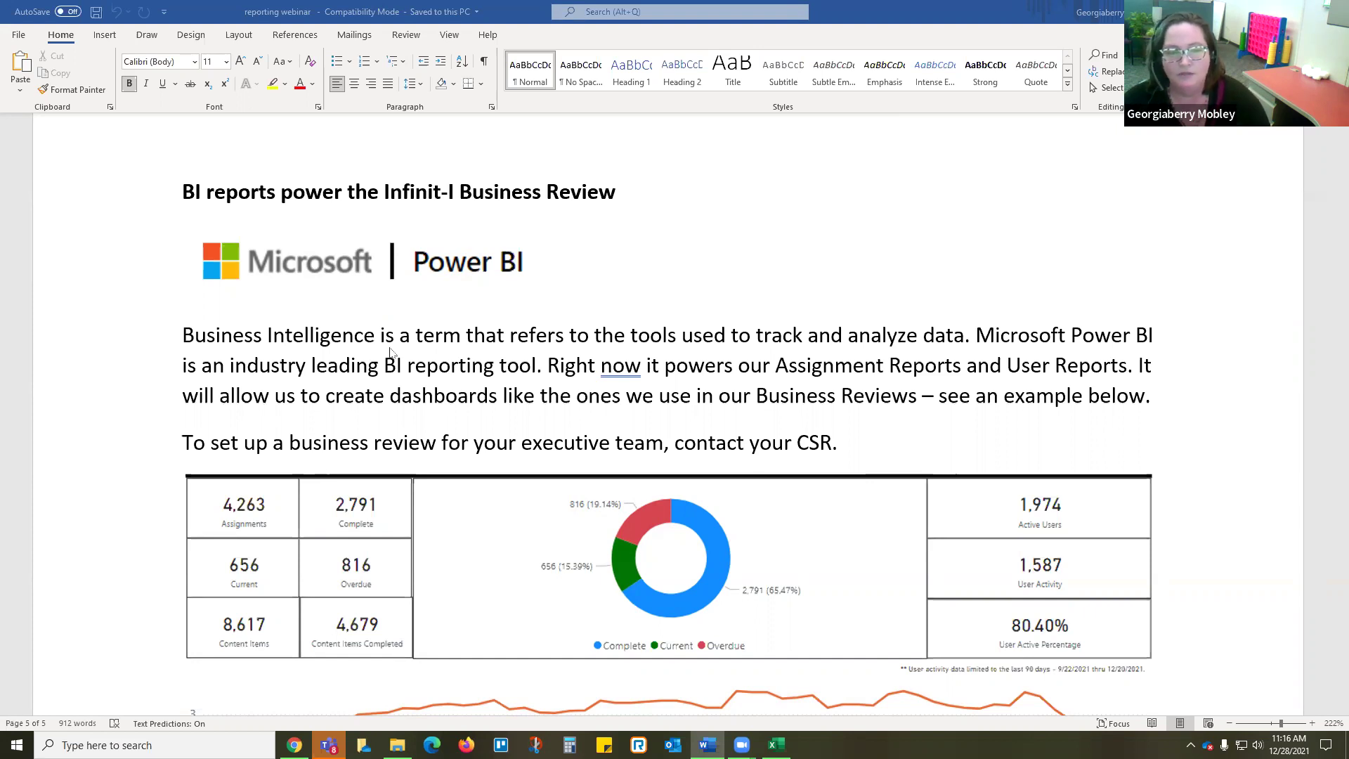
{"action": "scroll", "coordinate": [220, 463], "scroll_direction": "down", "scroll_amount": 2}
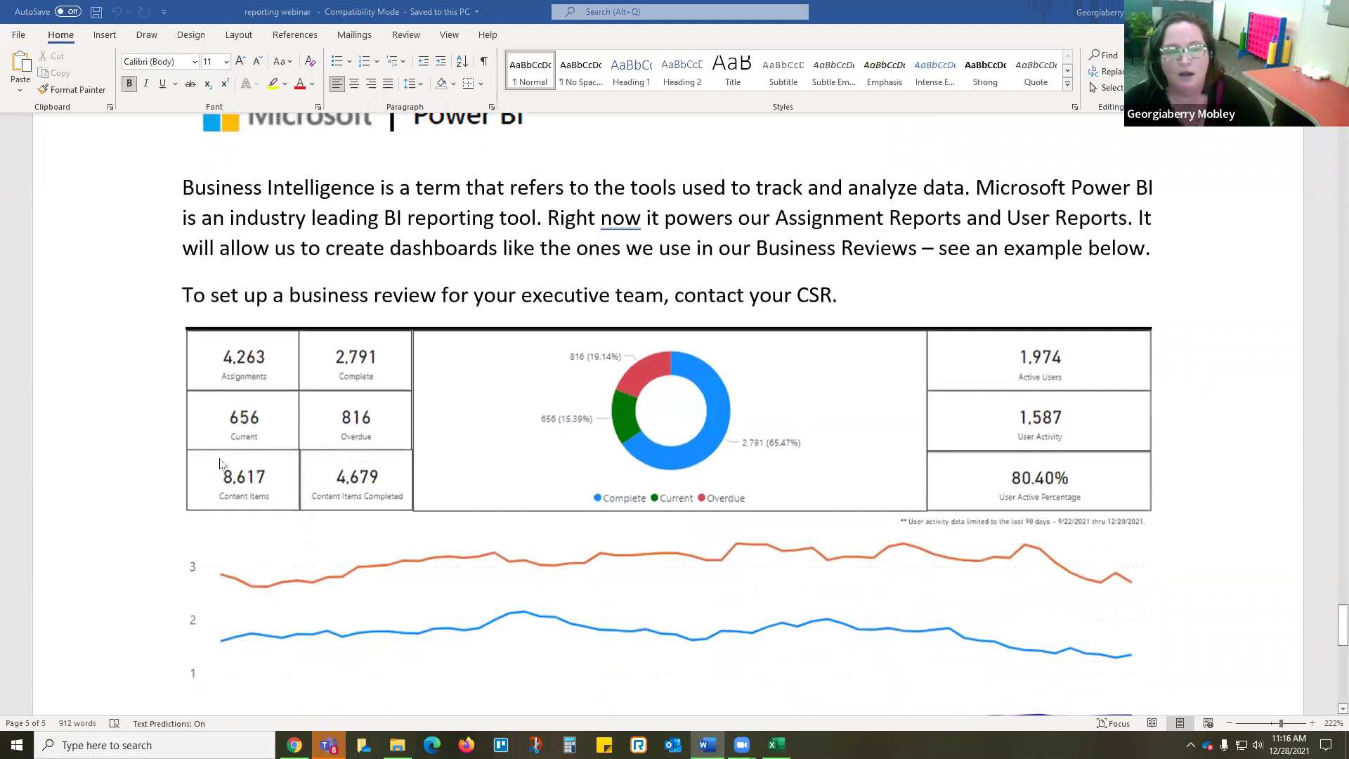
{"action": "scroll", "coordinate": [220, 463], "scroll_direction": "down", "scroll_amount": 3}
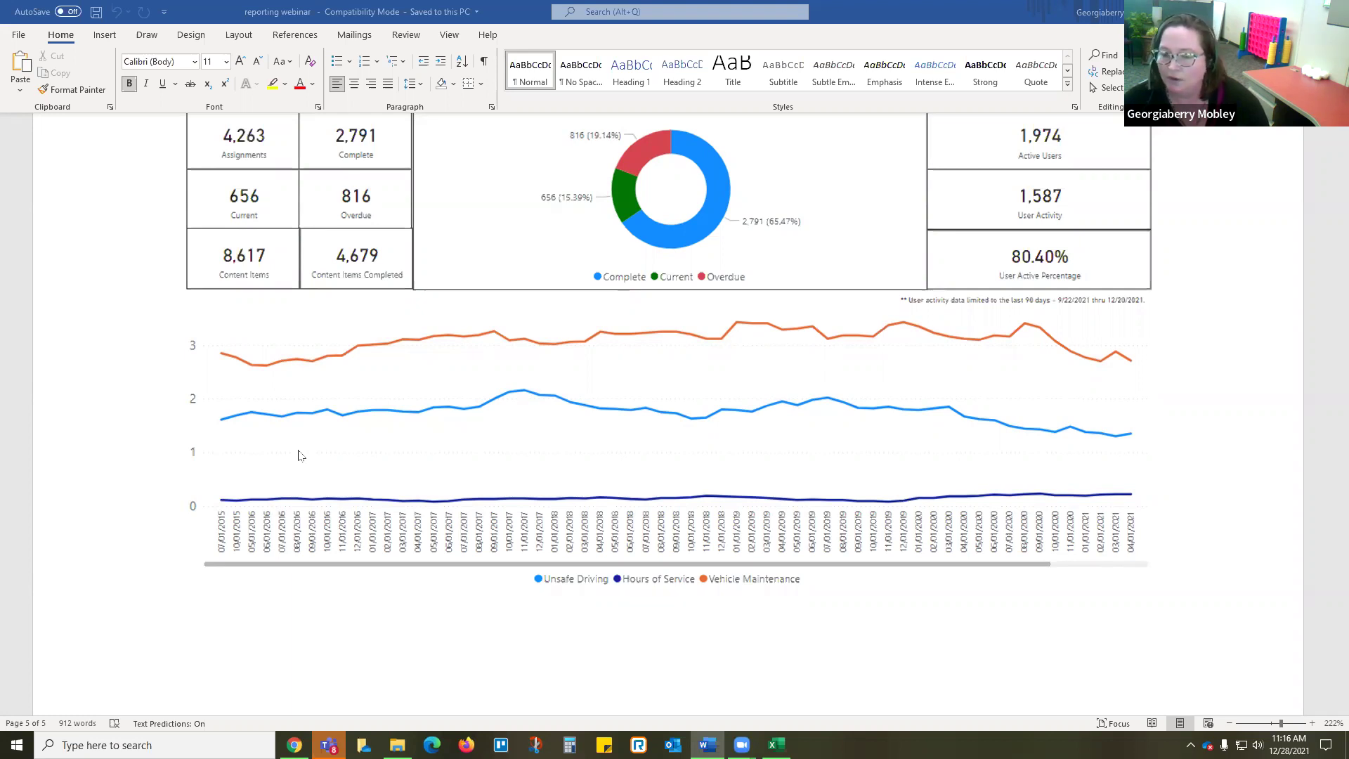
Step: Return from Word to the Assignment Detail report and open its February 2030 end-date calendar
{"action": "scroll", "coordinate": [379, 458], "scroll_direction": "up", "scroll_amount": 3}
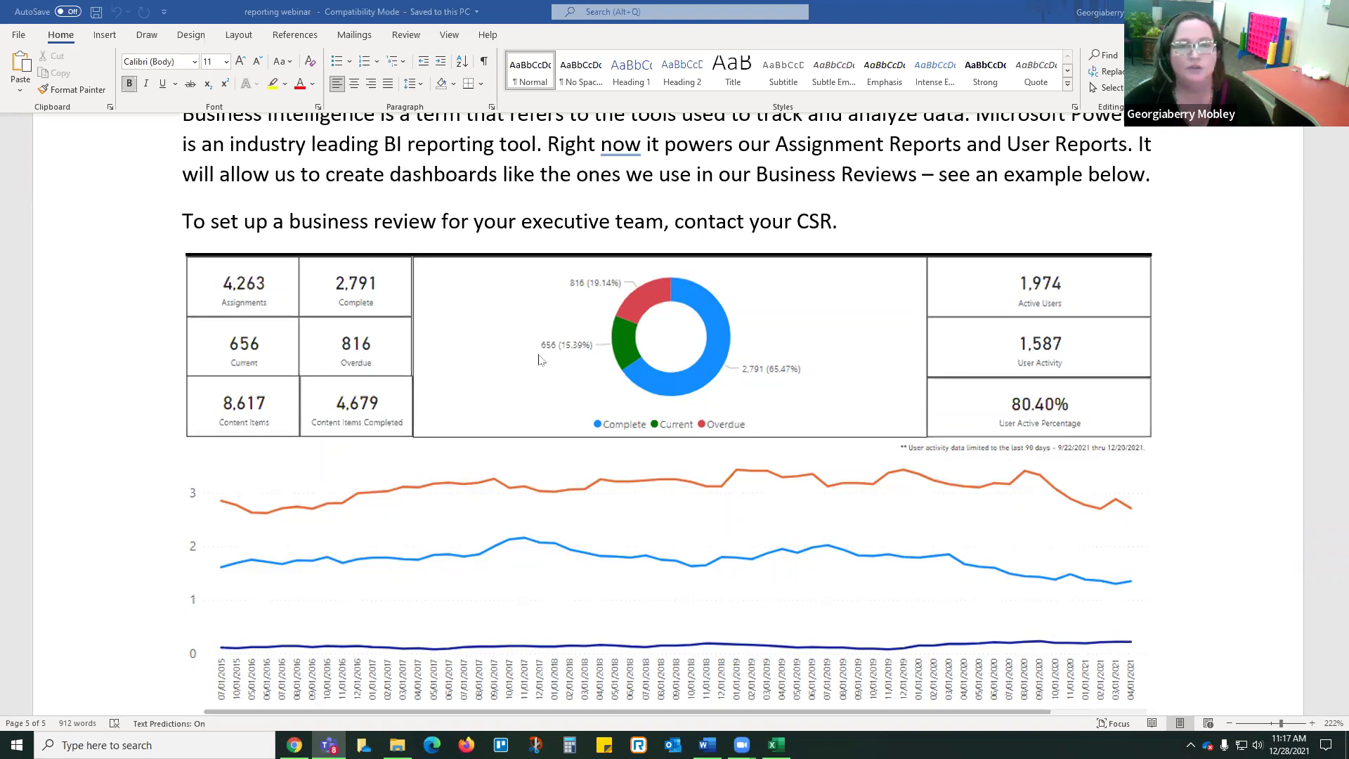
{"action": "key", "text": "alt+Tab"}
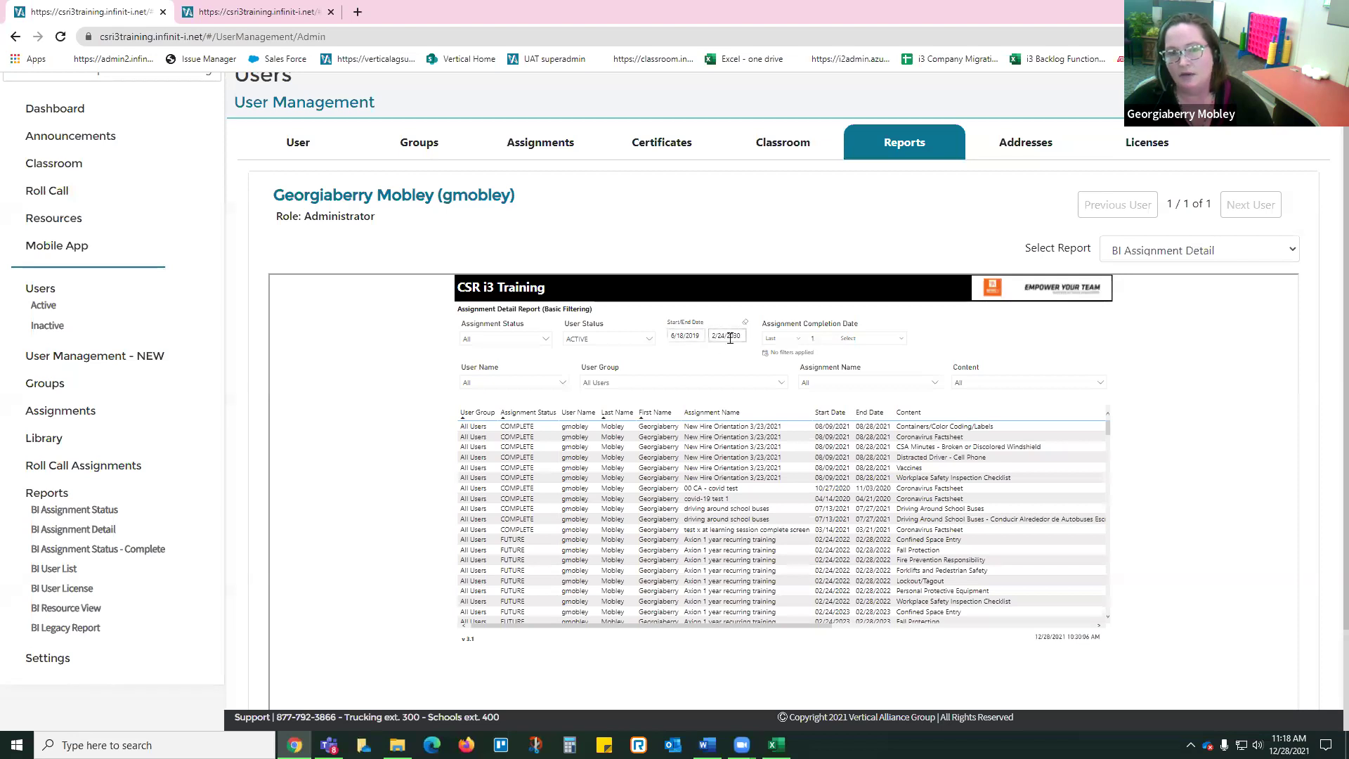
{"action": "left_click", "coordinate": [706, 335]}
{"action": "left_click", "coordinate": [716, 336]}
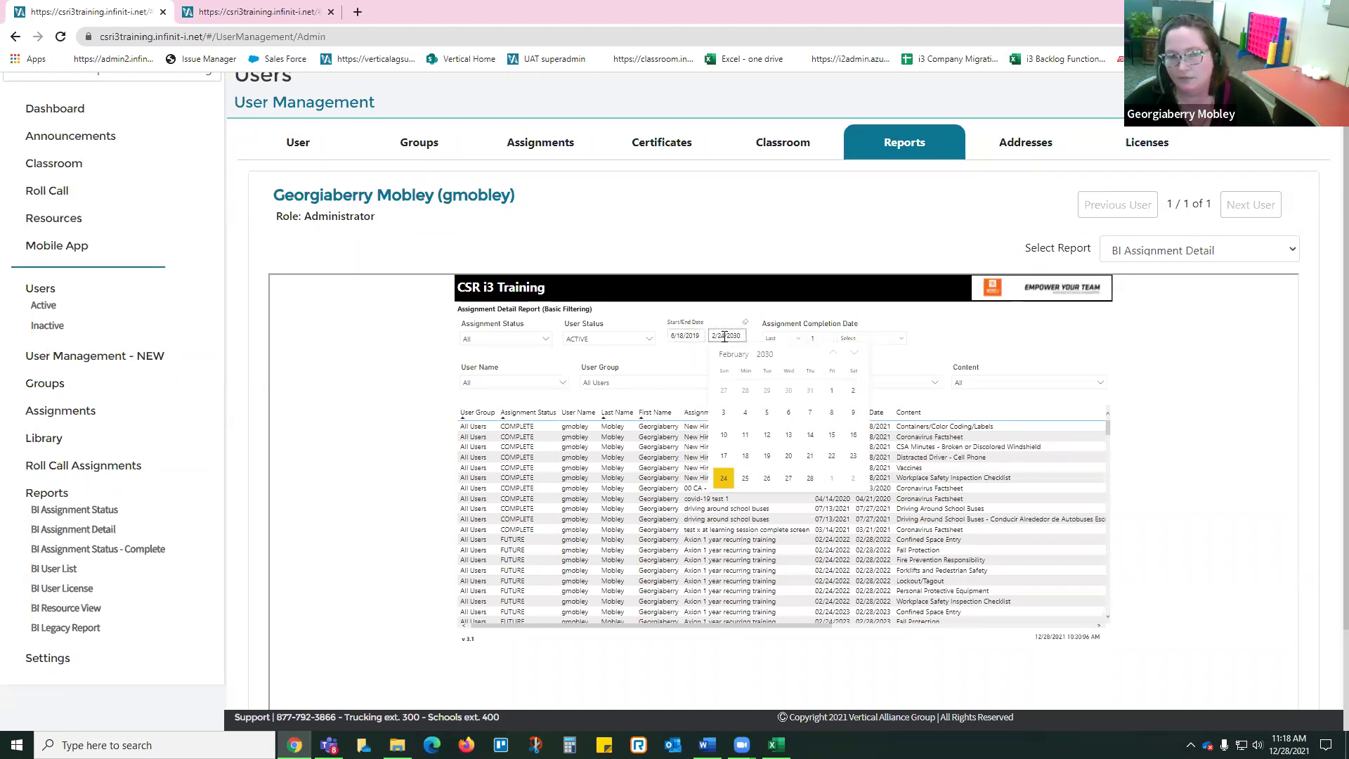
Step: Close the end-date calendar with dates unchanged, show Word briefly, then switch back to the report
{"action": "left_click", "coordinate": [668, 361]}
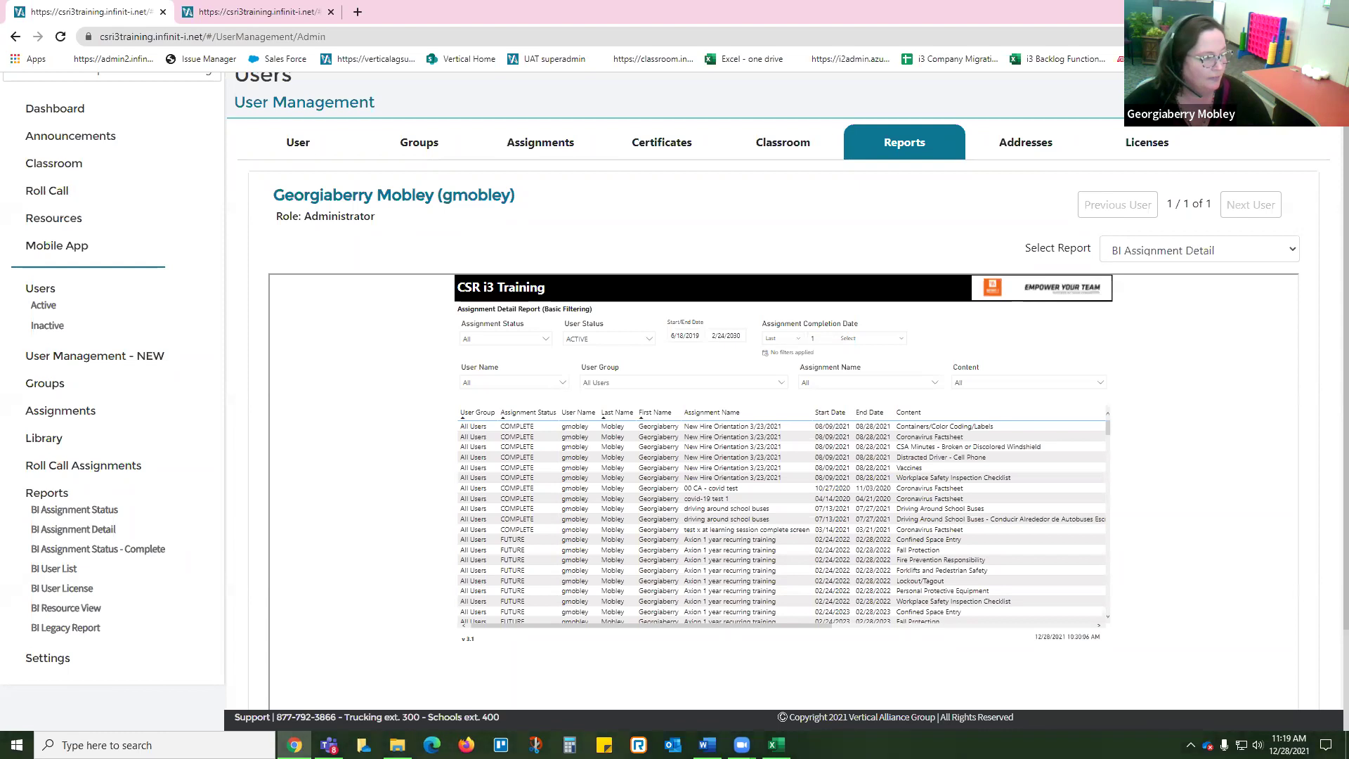
{"action": "left_click", "coordinate": [707, 744]}
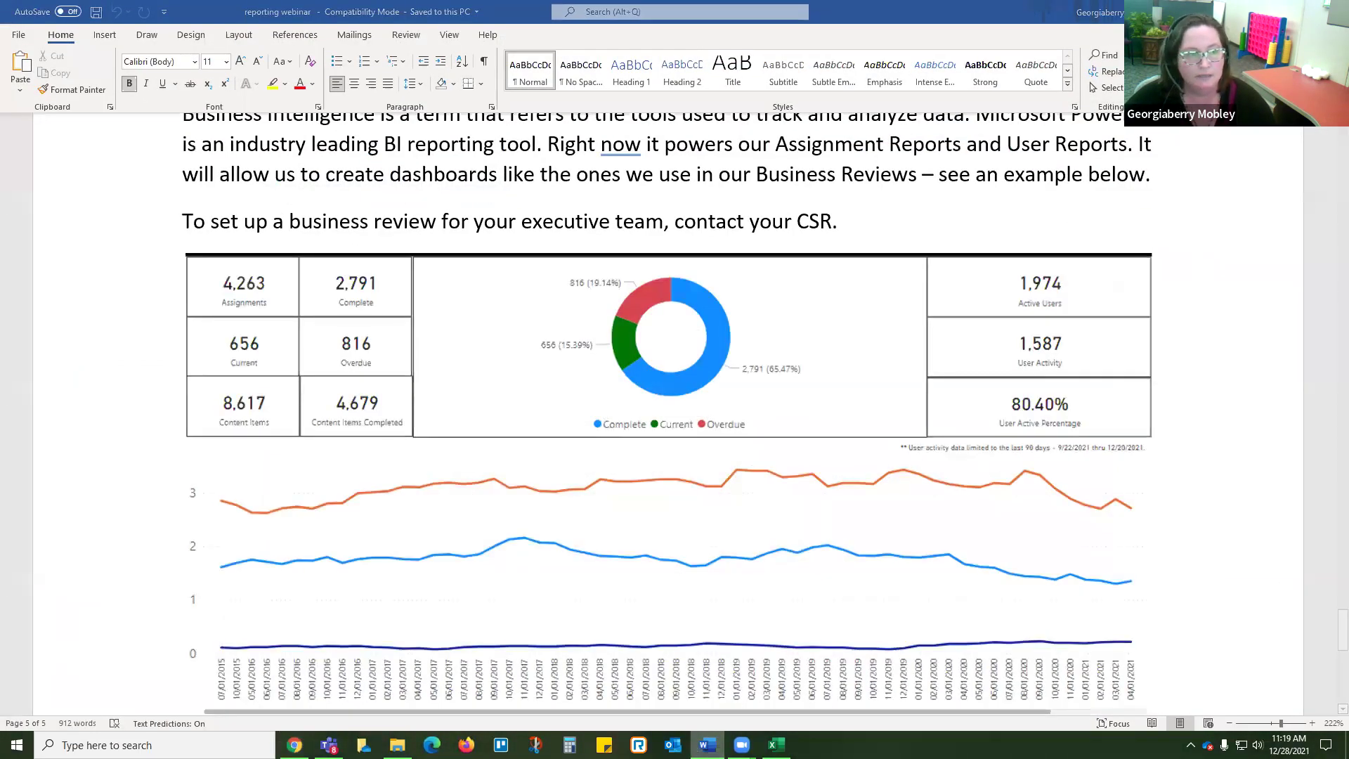
{"action": "key", "text": "alt+Tab"}
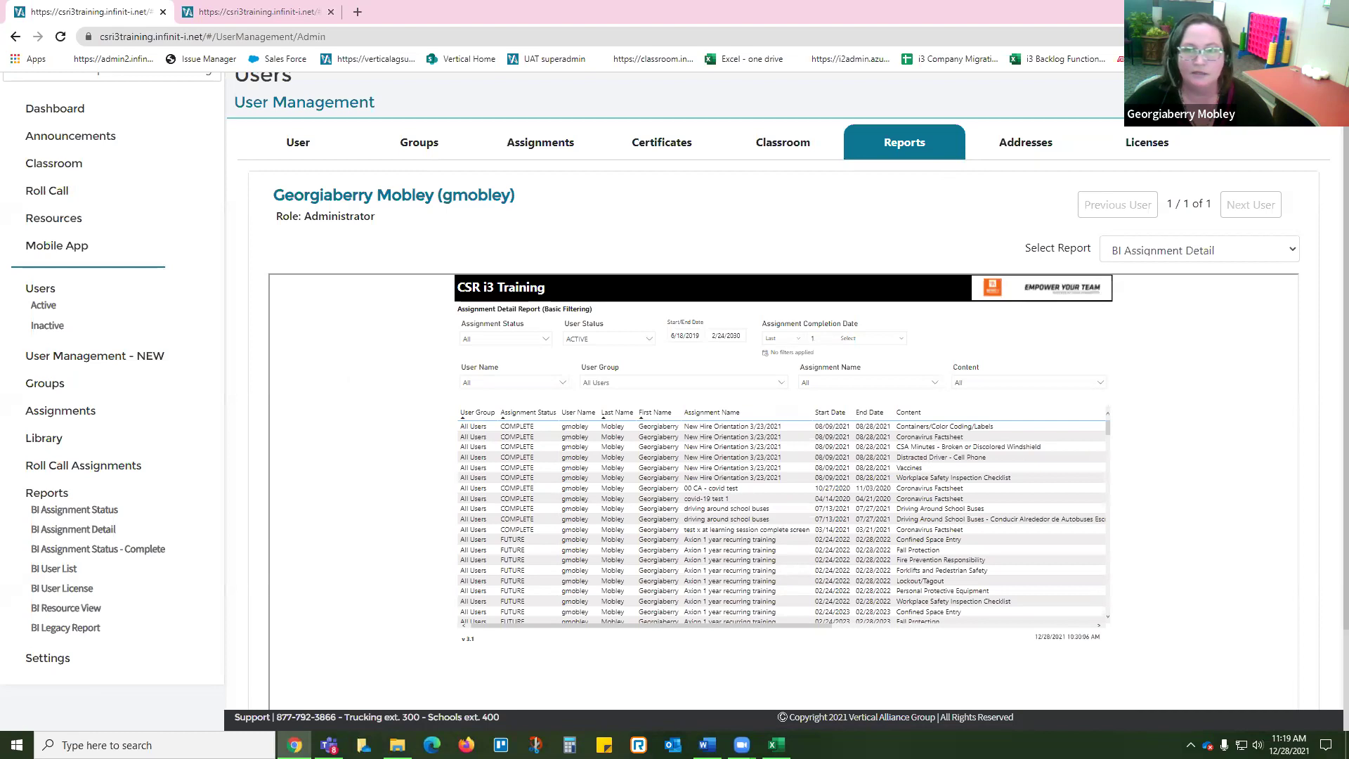
Step: Show the Windows desktop with Windows+D
{"action": "key", "text": "super+d"}
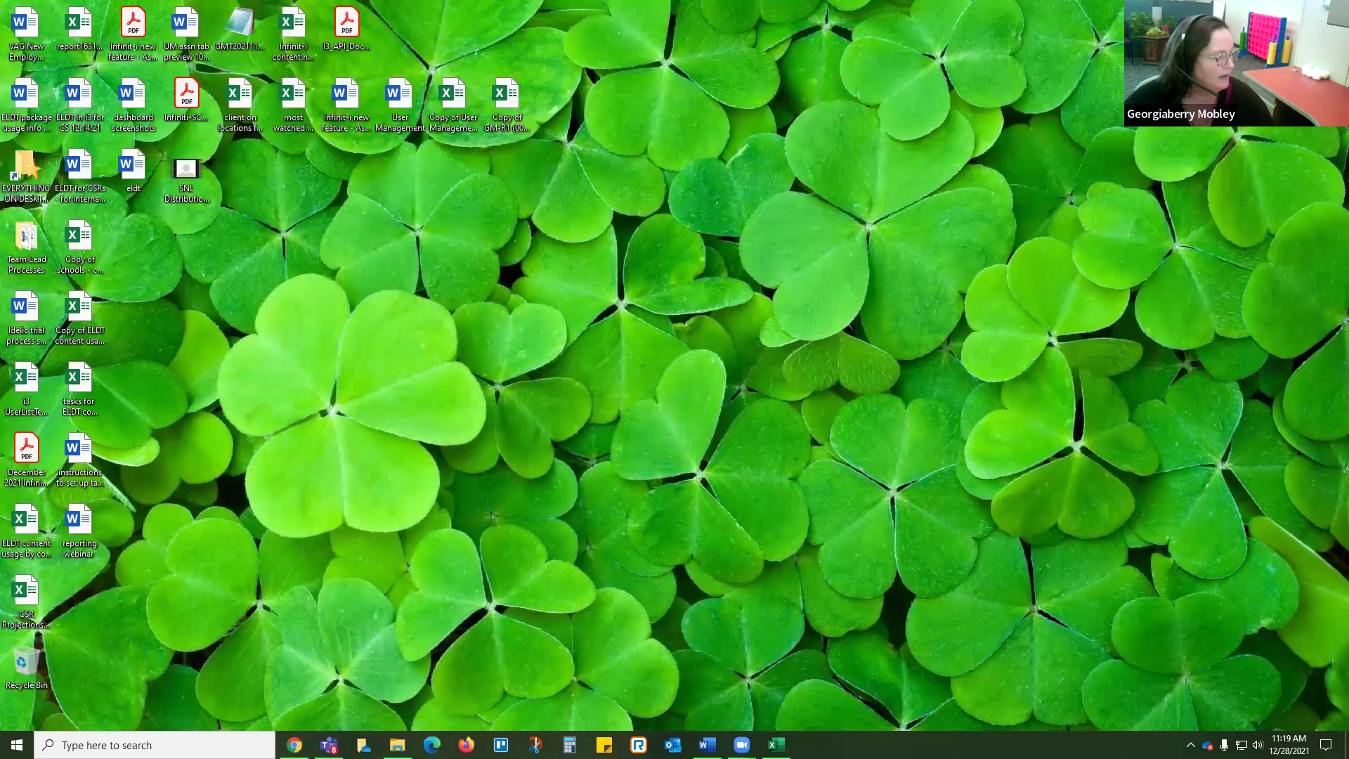
Step: Restore the browser showing the user's BI Assignment Detail report from the taskbar
{"action": "left_click", "coordinate": [707, 744]}
{"action": "left_click", "coordinate": [707, 745]}
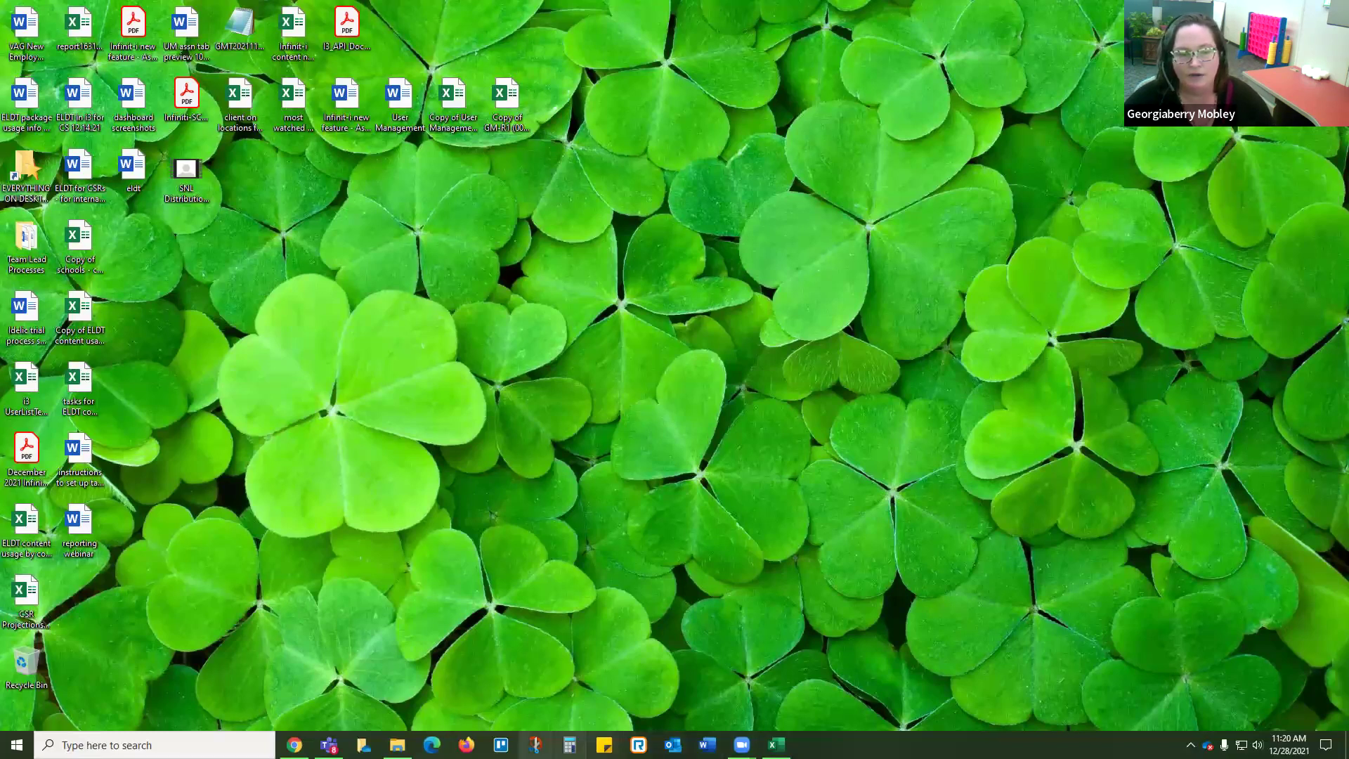
{"action": "left_click", "coordinate": [294, 745]}
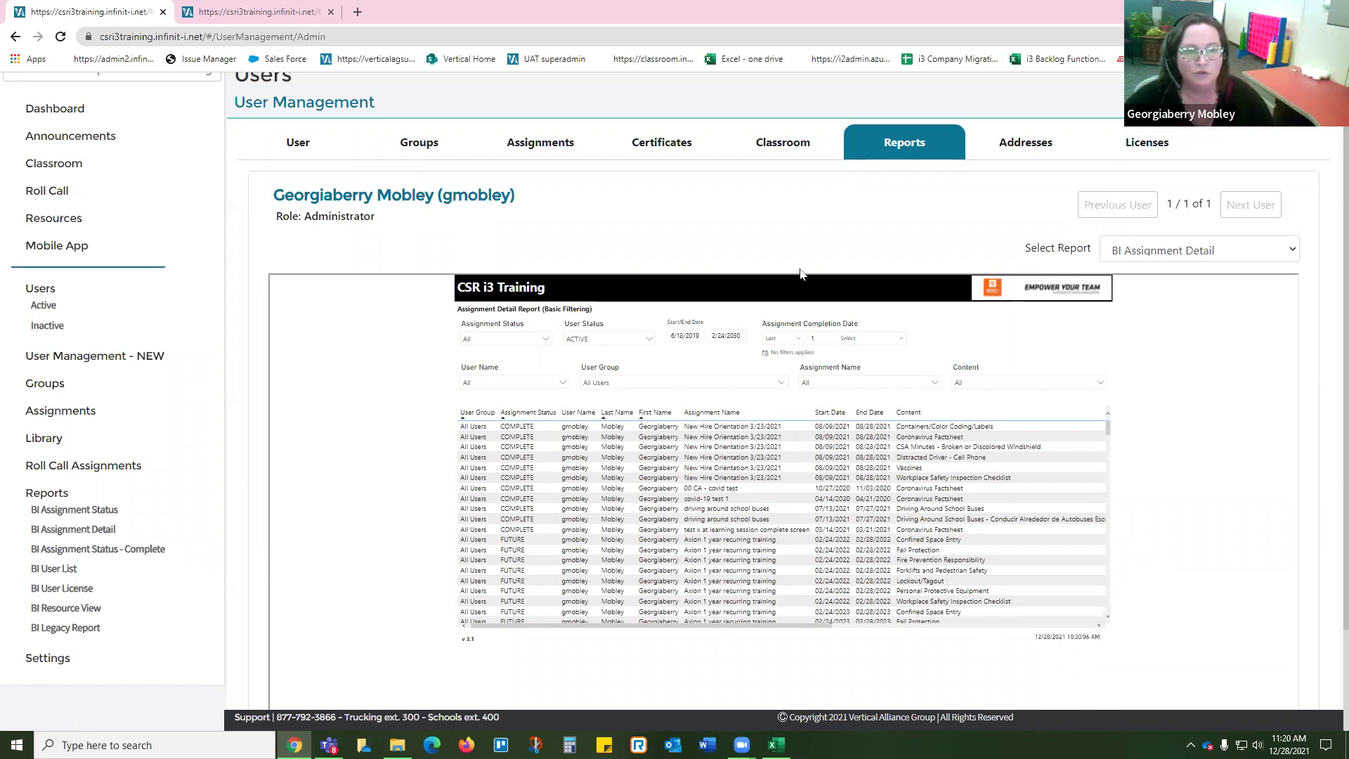
Step: Open the BI Assignment Status report, keep status at All, and clear its date range to 1/1/1753–2/24/2030
{"action": "left_click", "coordinate": [86, 516]}
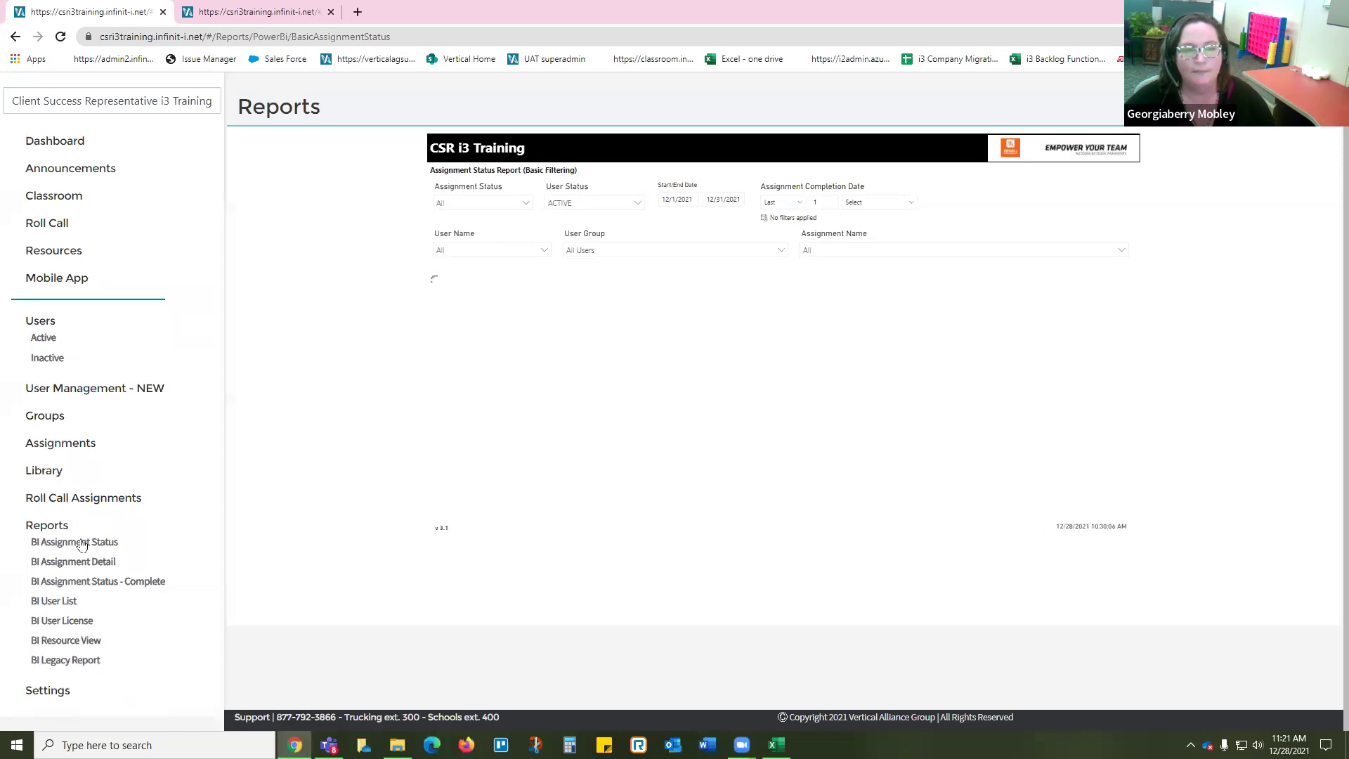
{"action": "left_click", "coordinate": [505, 204]}
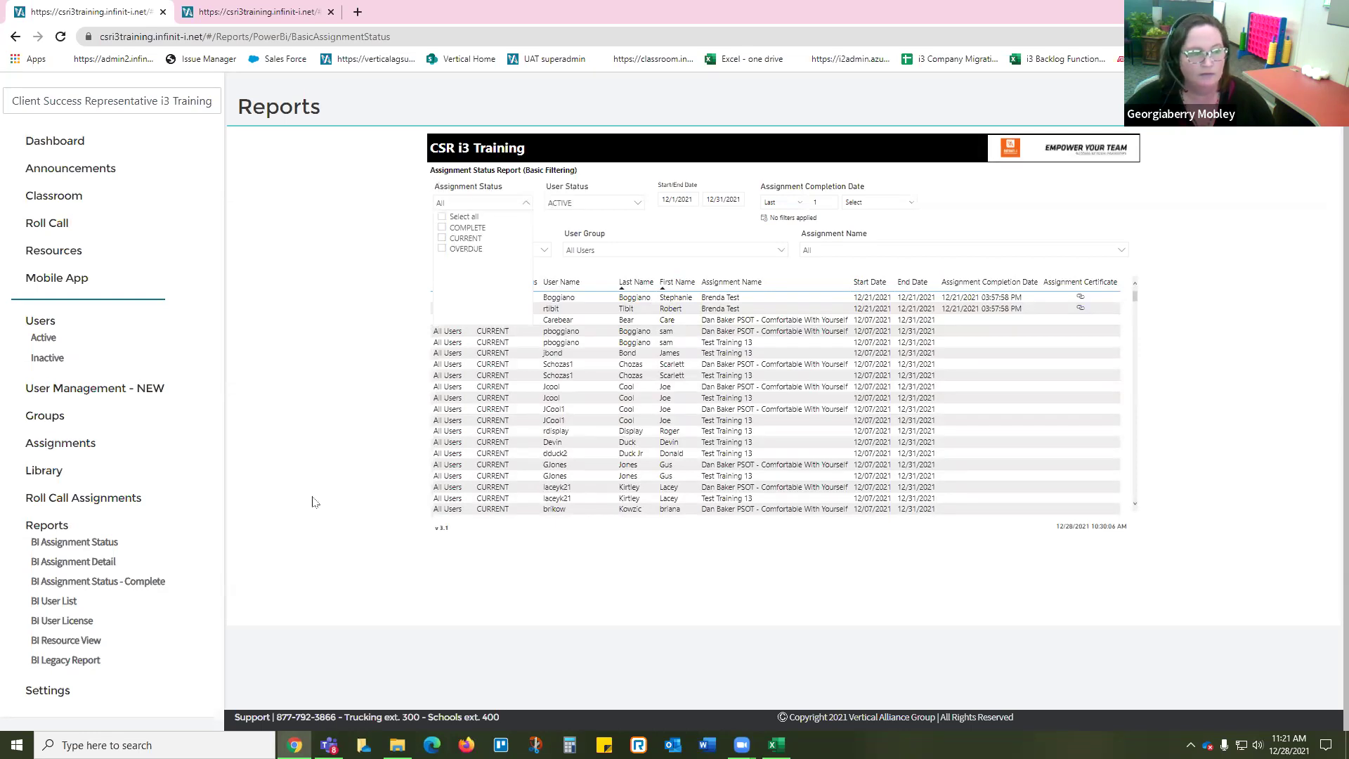
{"action": "scroll", "coordinate": [316, 505], "scroll_direction": "up", "scroll_amount": 1}
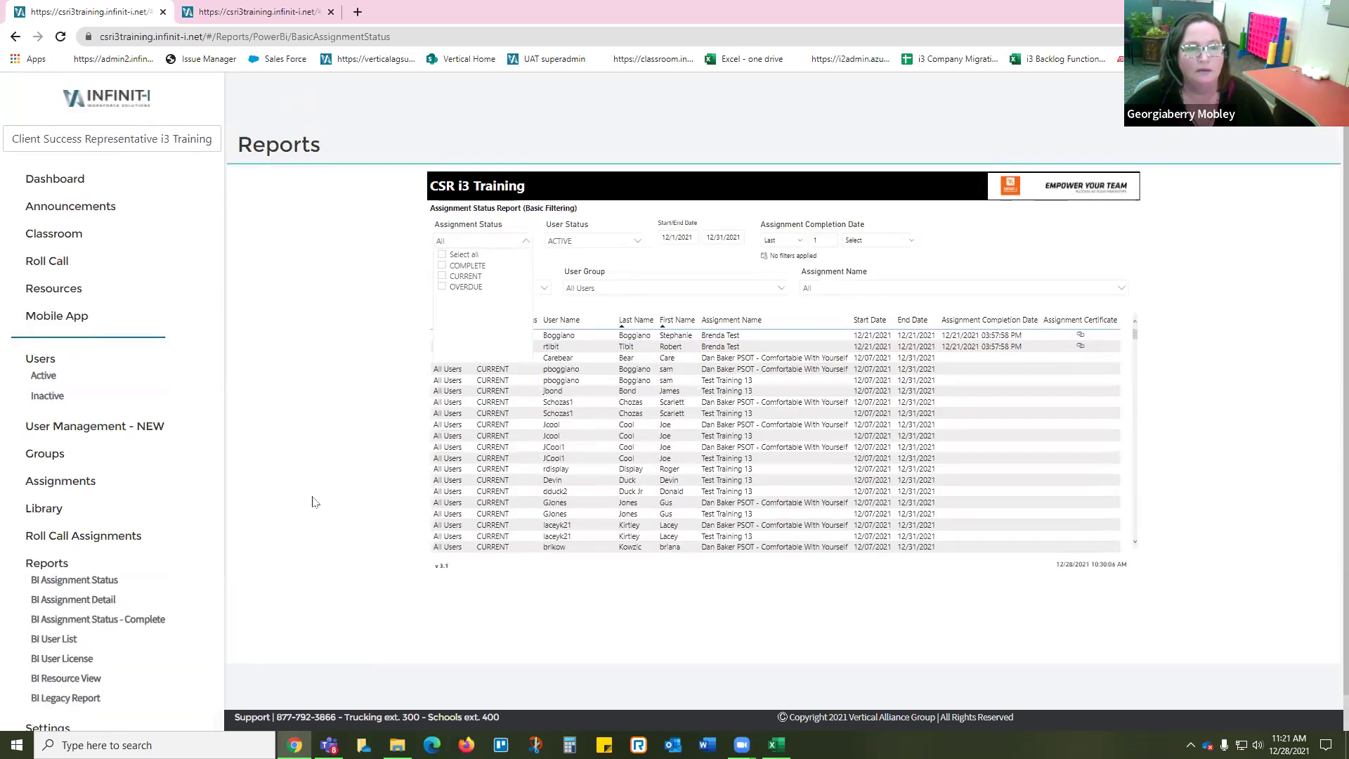
{"action": "left_click", "coordinate": [356, 366]}
{"action": "left_click", "coordinate": [743, 224]}
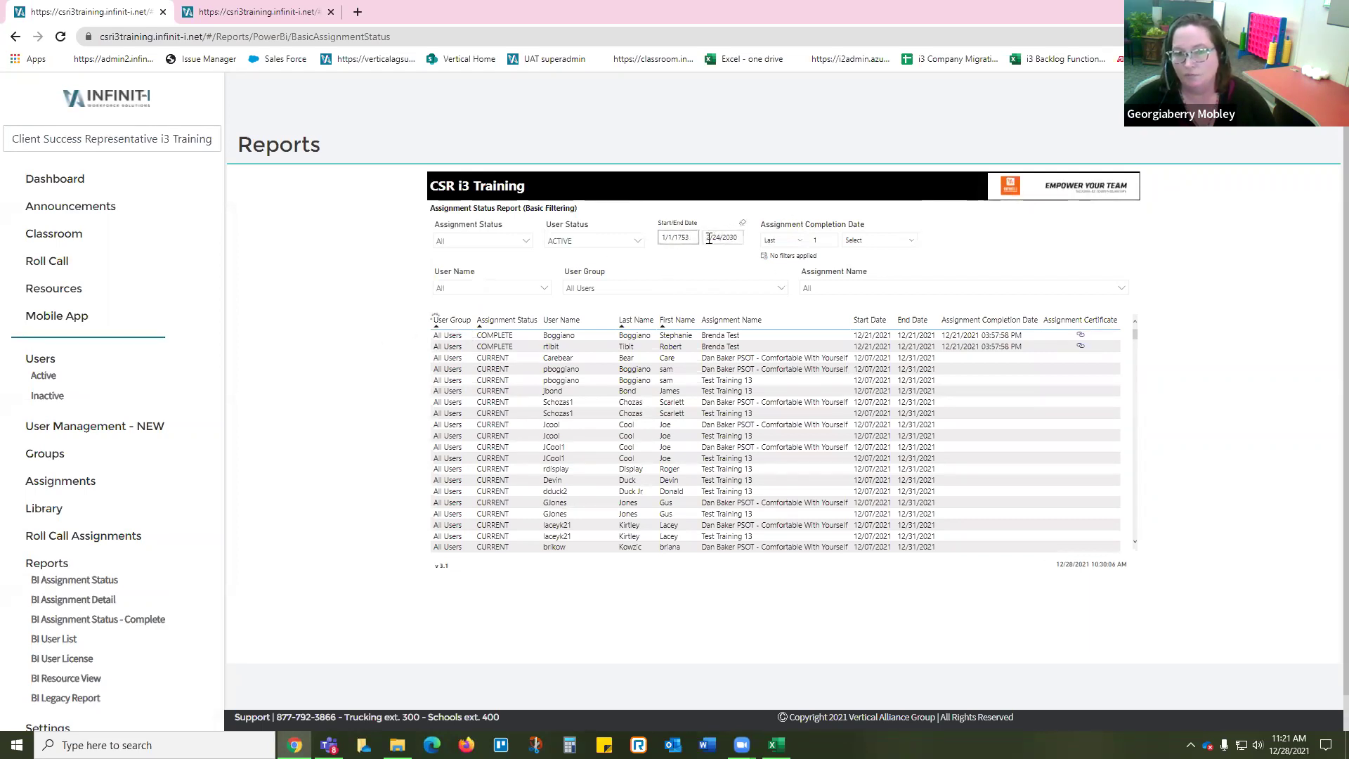
Step: Check the 1/1/1753 start and 2/24/2030 end dates, then bring up the Assignment Status choices
{"action": "left_click", "coordinate": [671, 238]}
{"action": "left_click", "coordinate": [718, 239]}
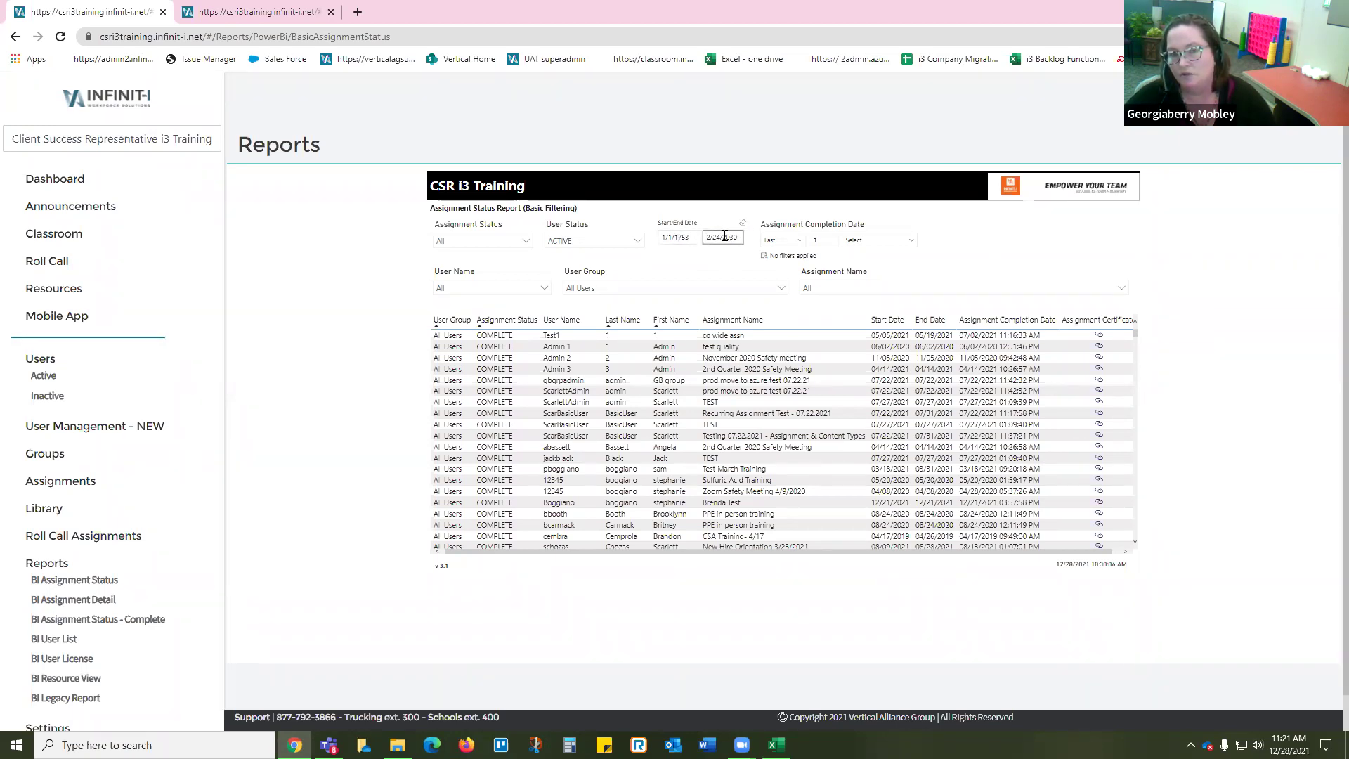
{"action": "left_click", "coordinate": [480, 243]}
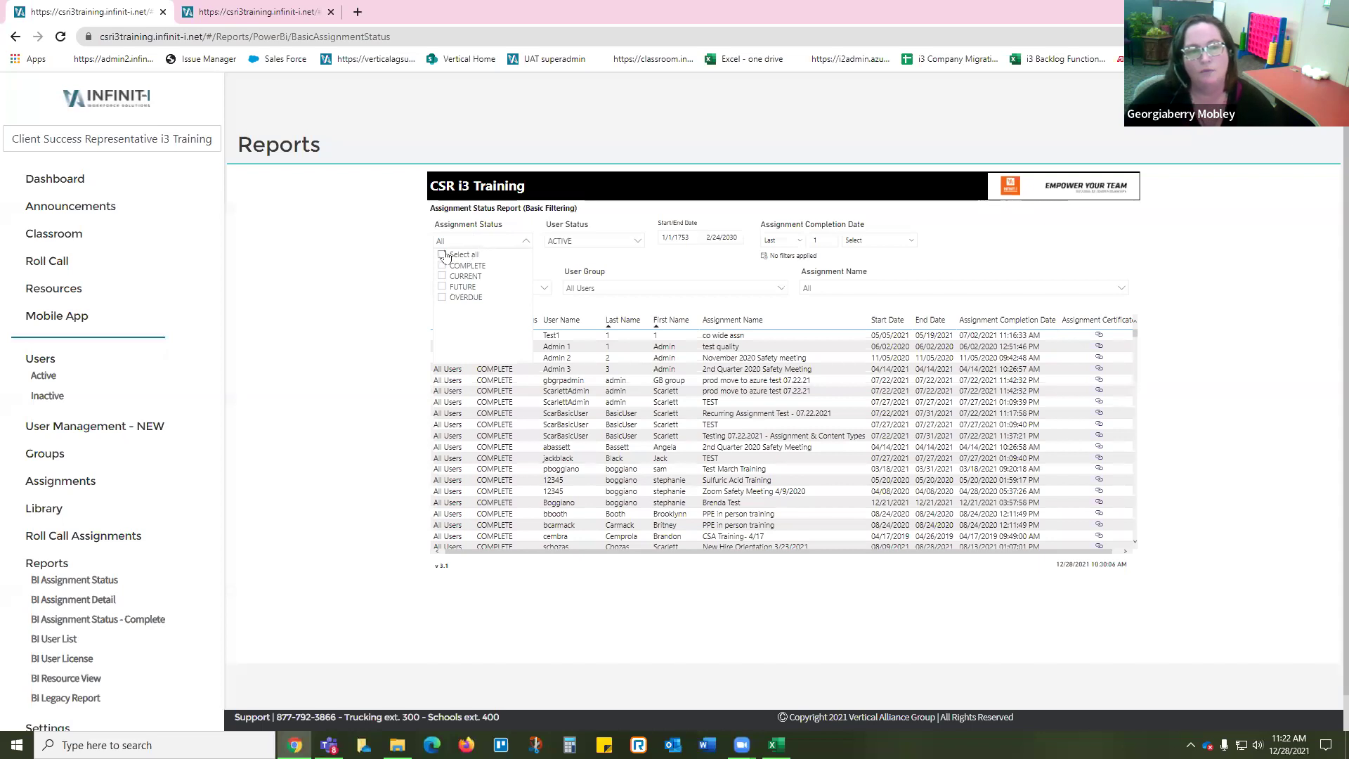
Step: Filter the BI Assignment Status report to FUTURE assignments
{"action": "left_click", "coordinate": [443, 287]}
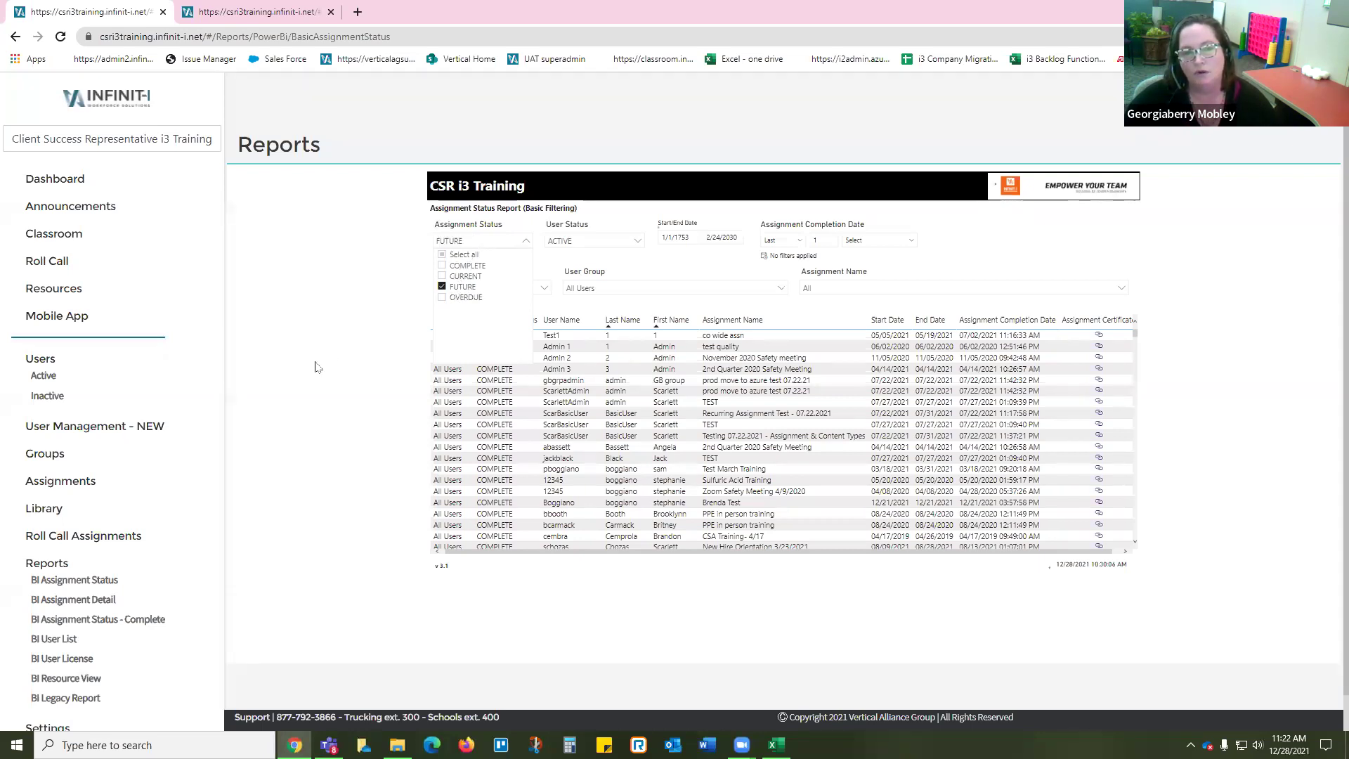
{"action": "left_click", "coordinate": [312, 379]}
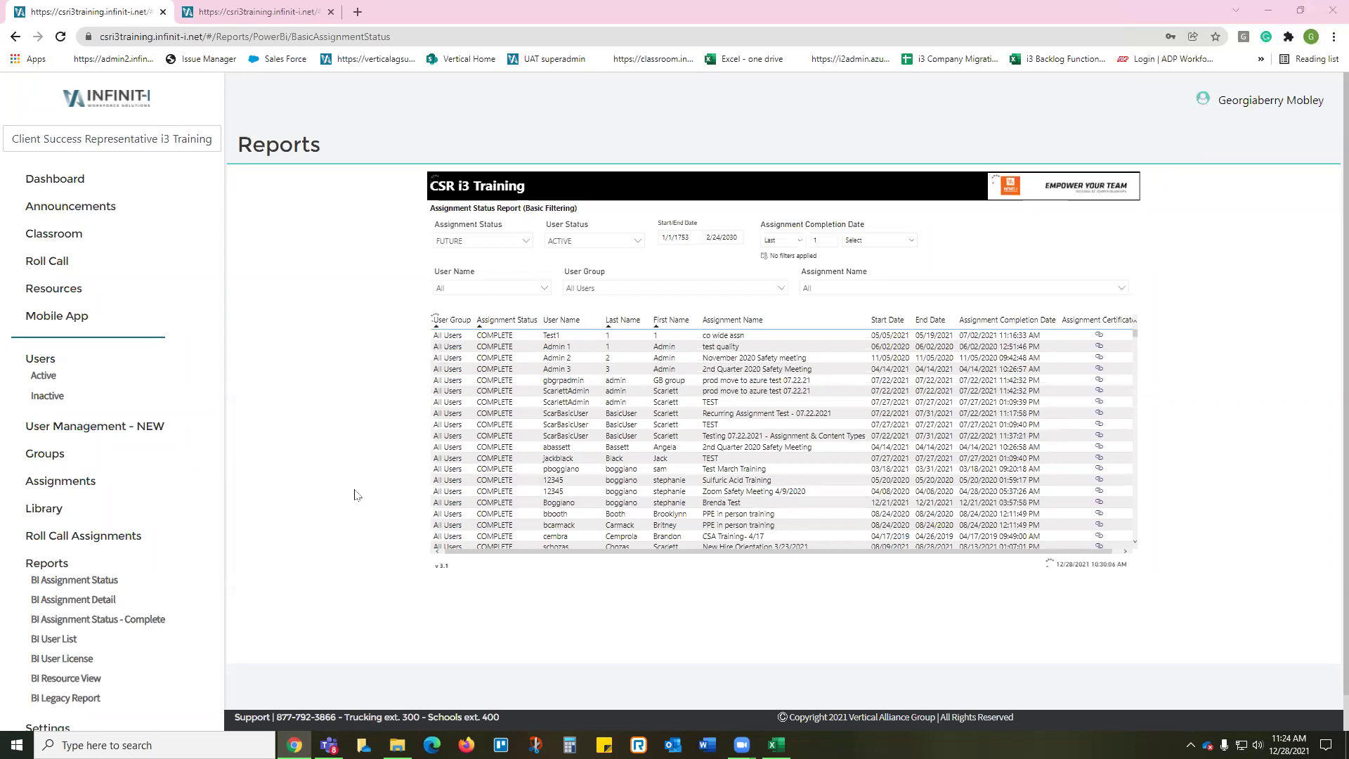
Step: Reload BI Assignment Status with default filters and go to the User Management list of 303 users
{"action": "scroll", "coordinate": [348, 492], "scroll_direction": "down", "scroll_amount": 1}
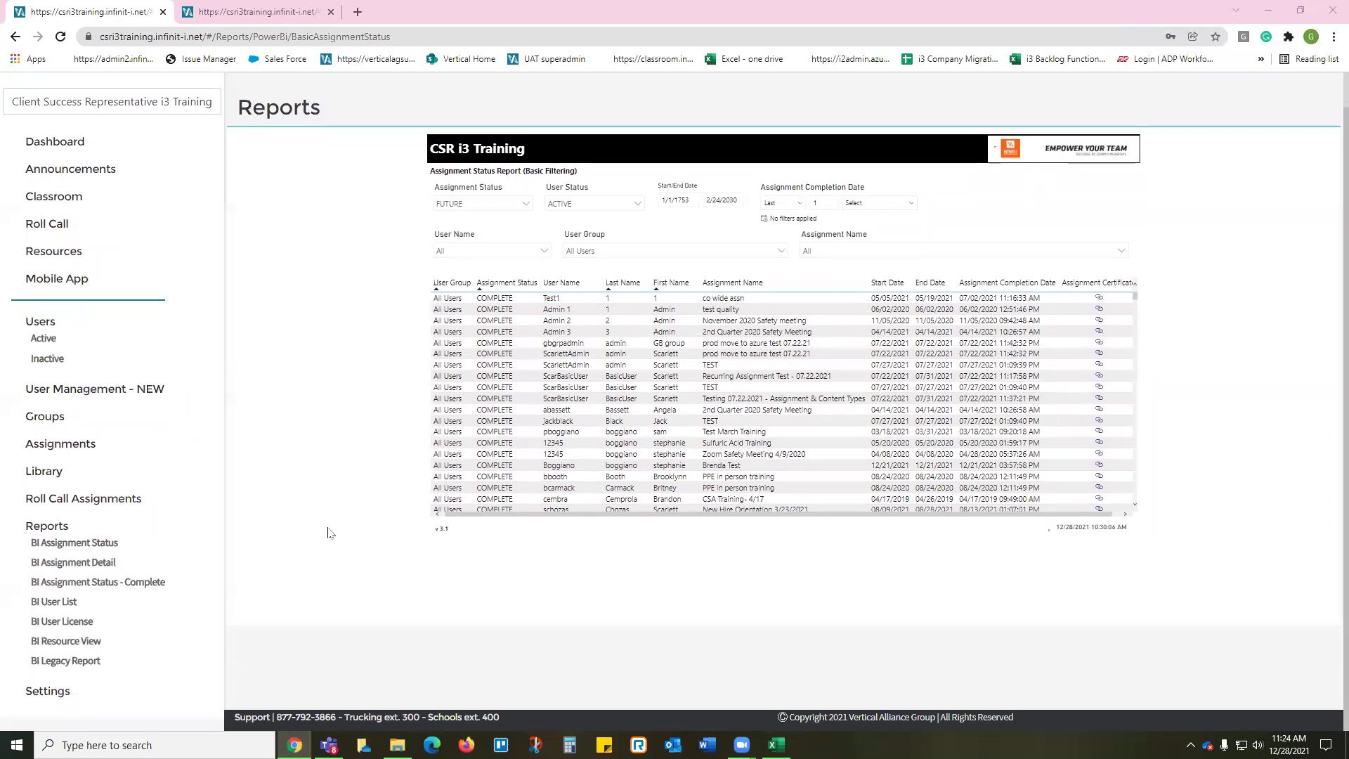
{"action": "scroll", "coordinate": [330, 532], "scroll_direction": "up", "scroll_amount": 1}
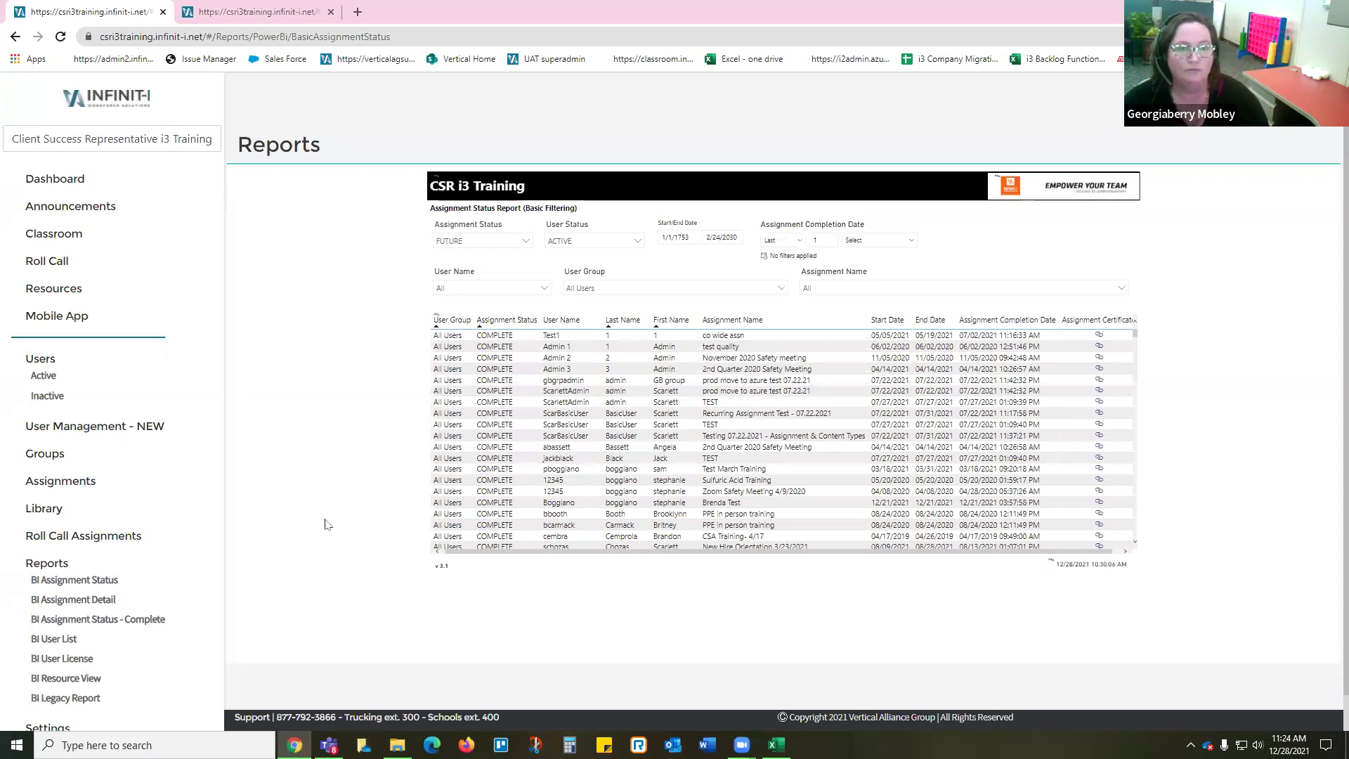
{"action": "left_click", "coordinate": [724, 237]}
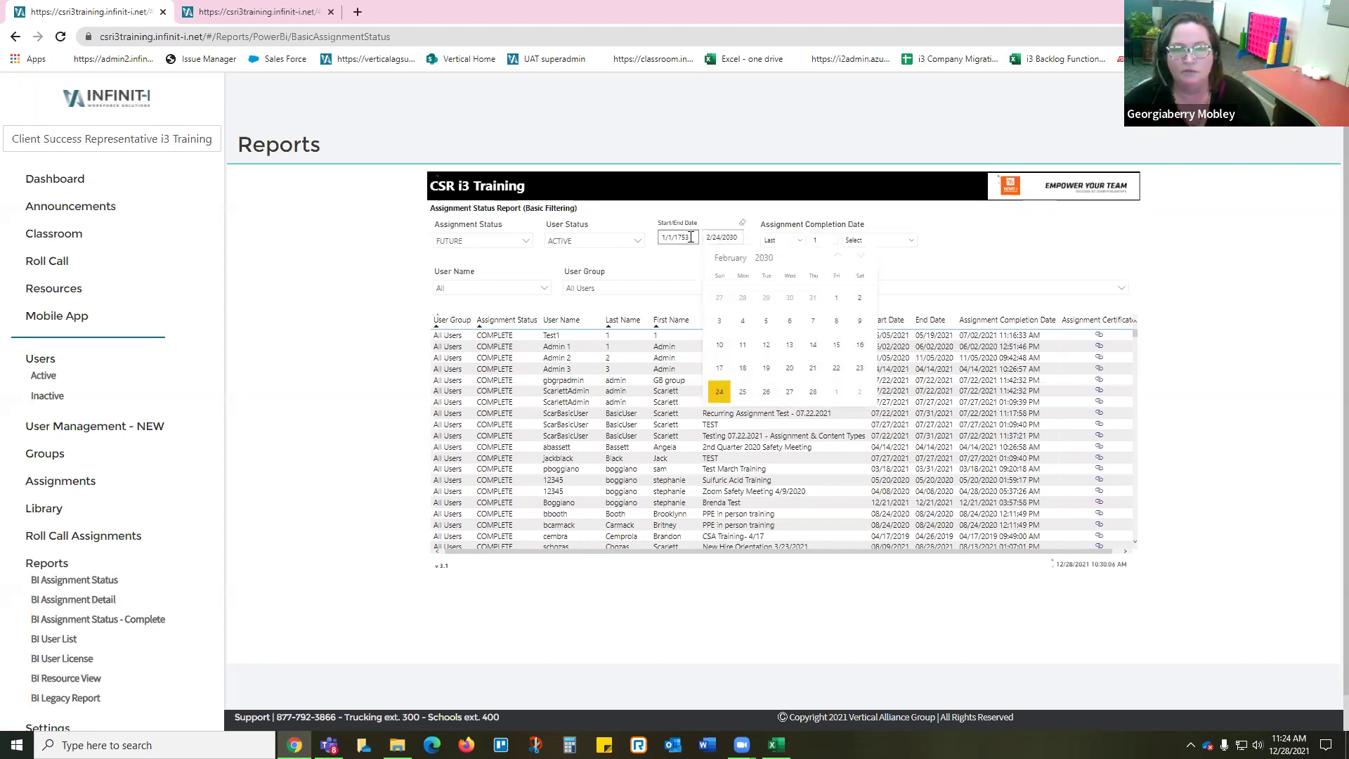
{"action": "left_click", "coordinate": [78, 581]}
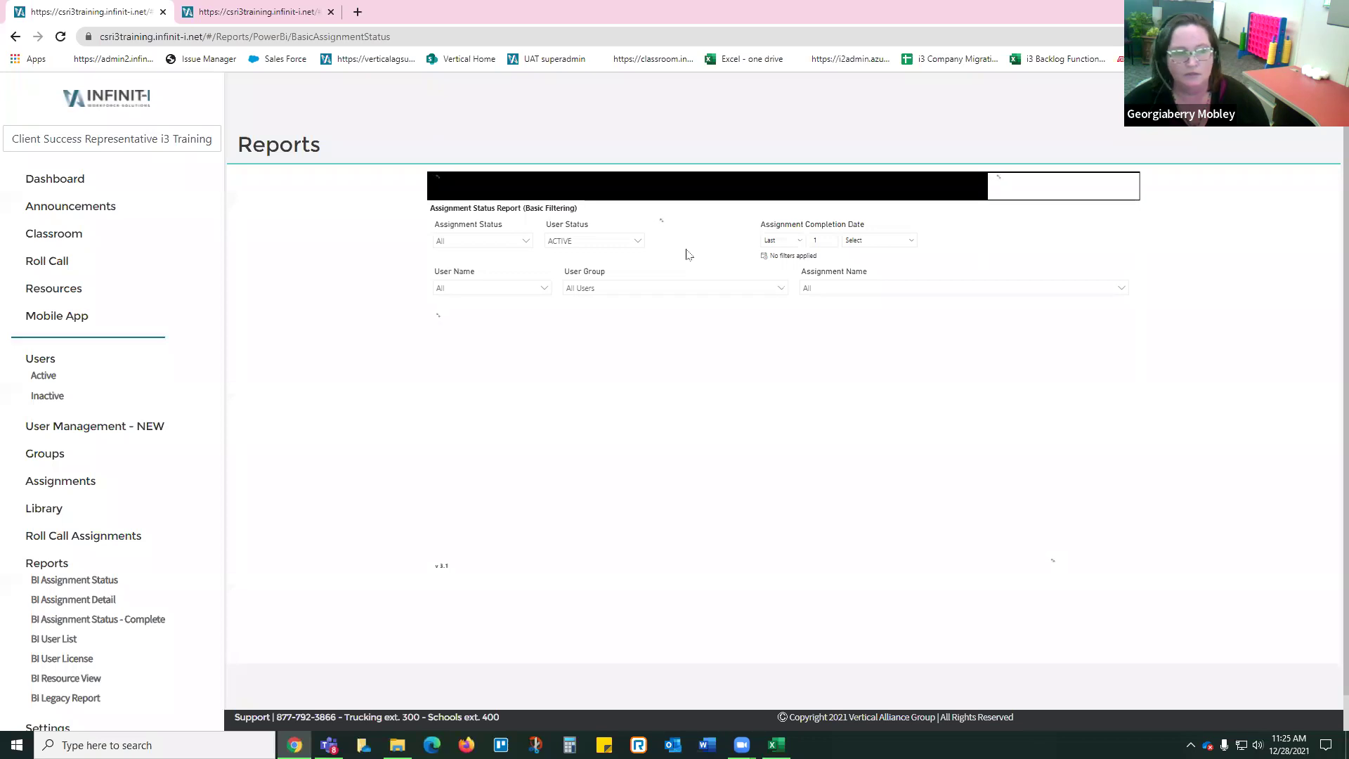
{"action": "left_click", "coordinate": [88, 429]}
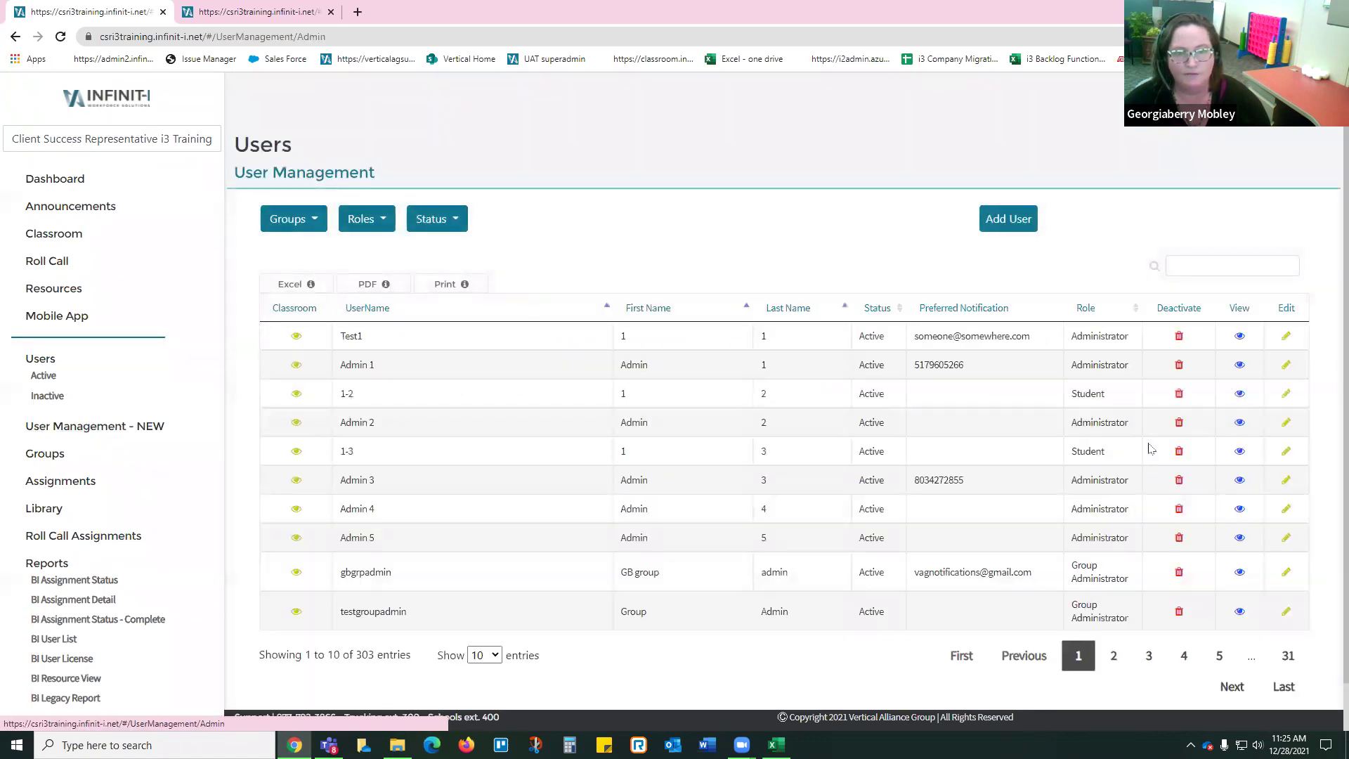
Step: Search the user list by the user's username and open the single matching Administrator account
{"action": "left_click", "coordinate": [1230, 259]}
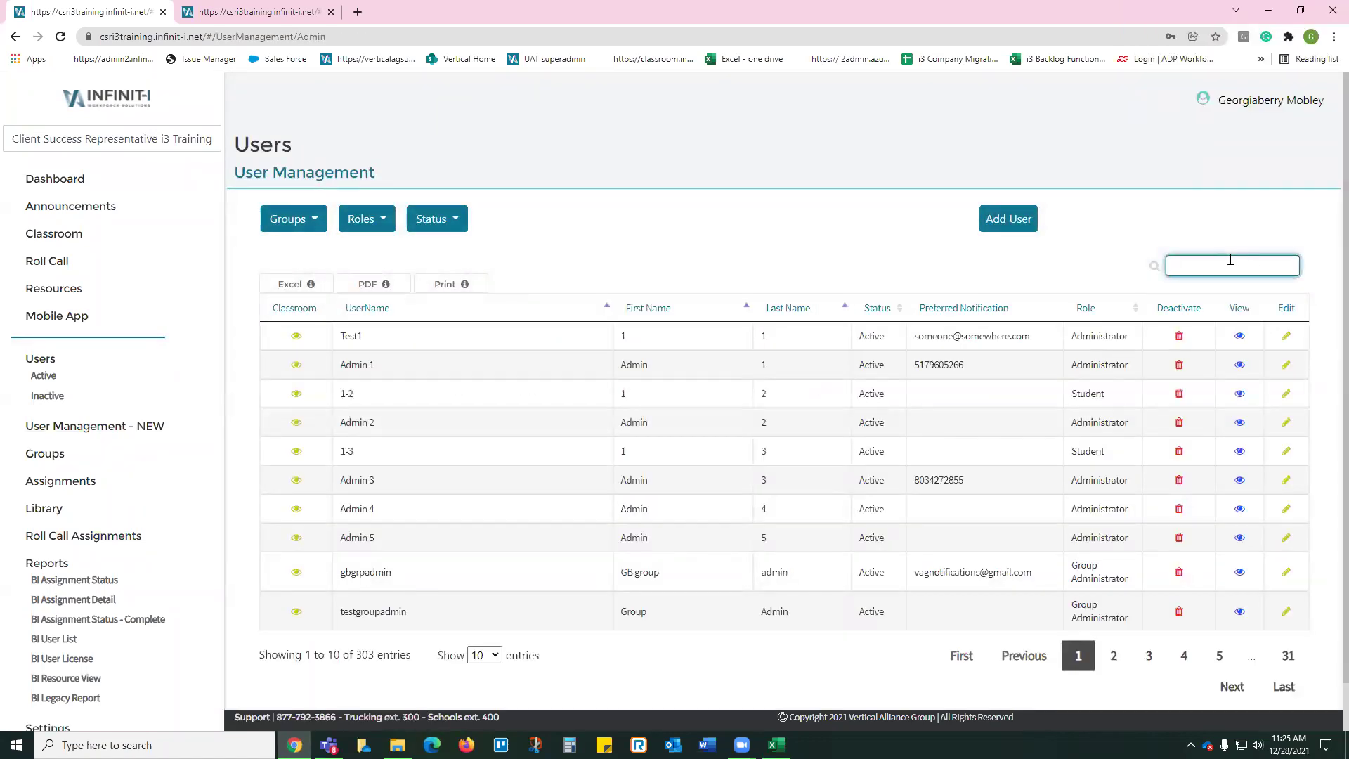
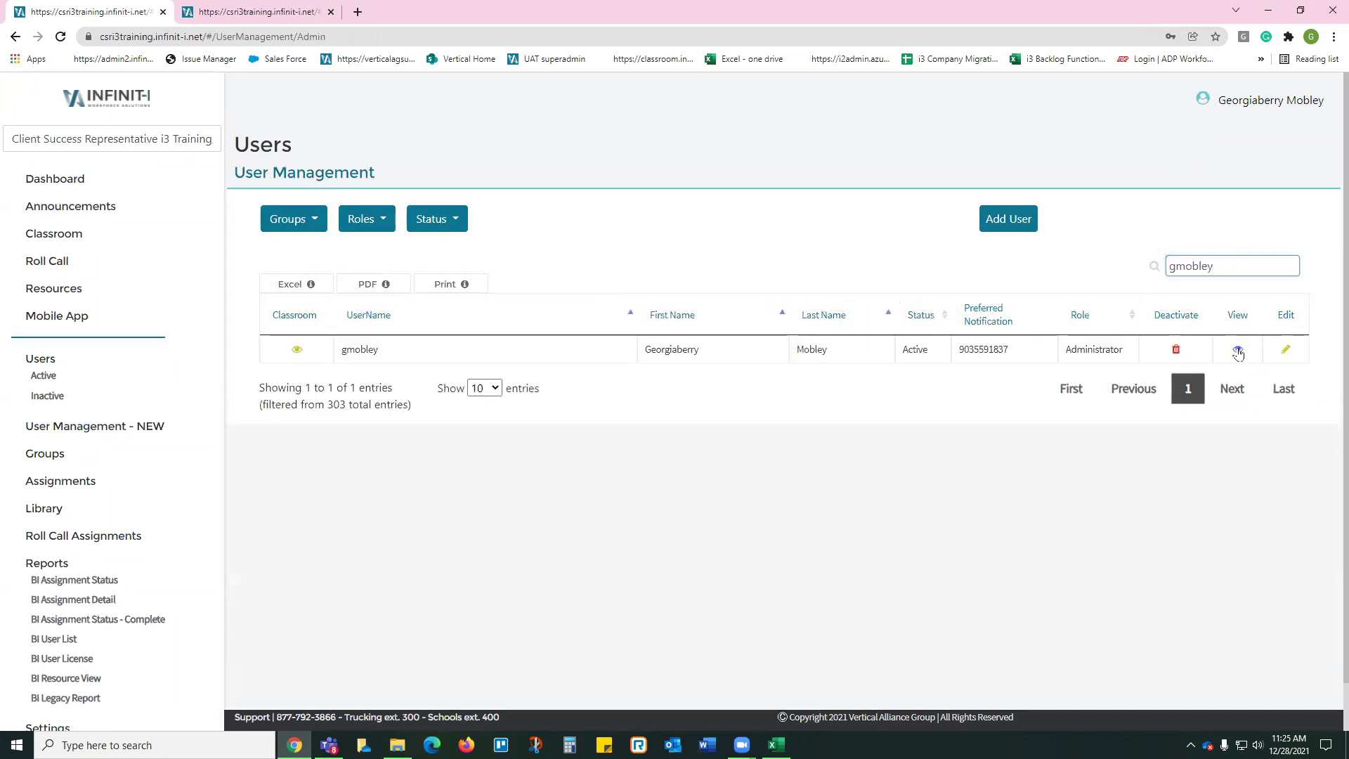
{"action": "left_click", "coordinate": [1239, 349]}
Step: Load the BI Assignment Status report from this user's Reports tab
{"action": "left_click", "coordinate": [939, 223]}
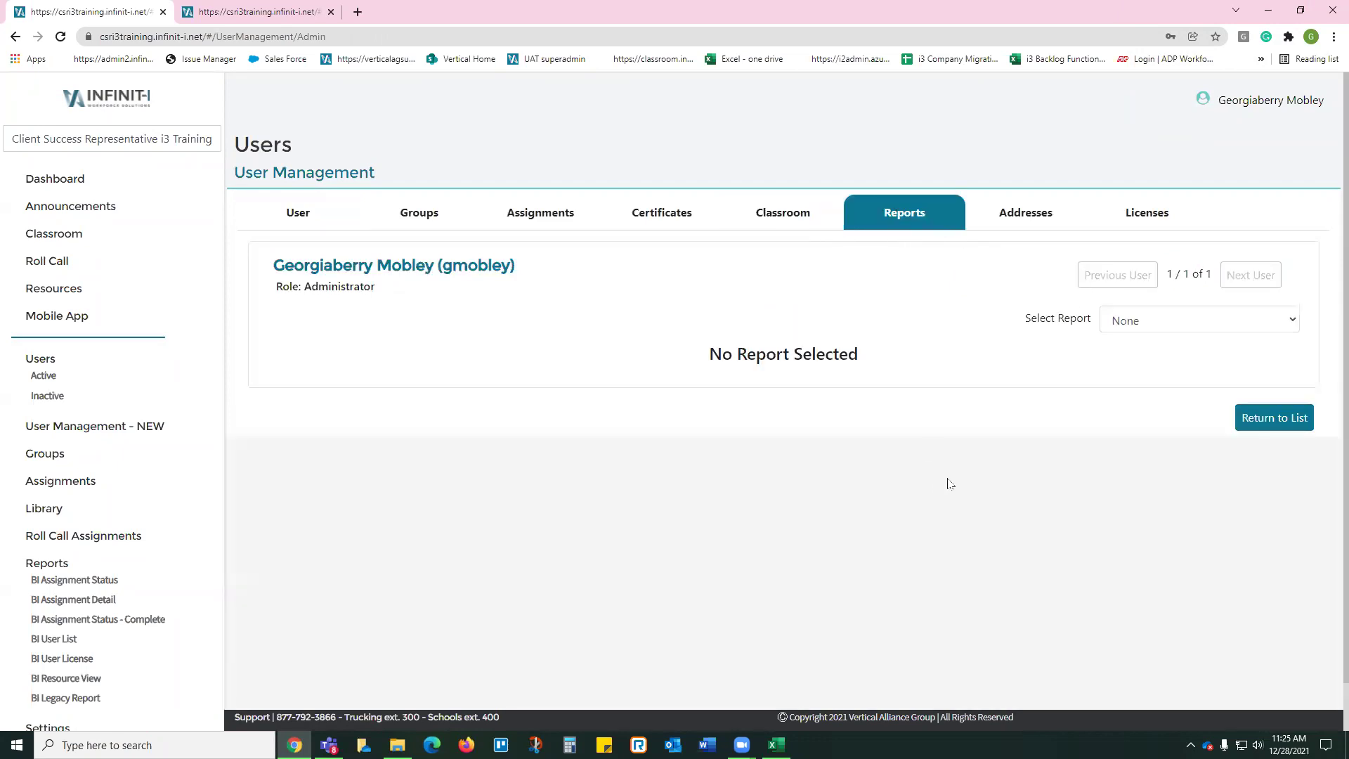
{"action": "left_click", "coordinate": [1163, 328]}
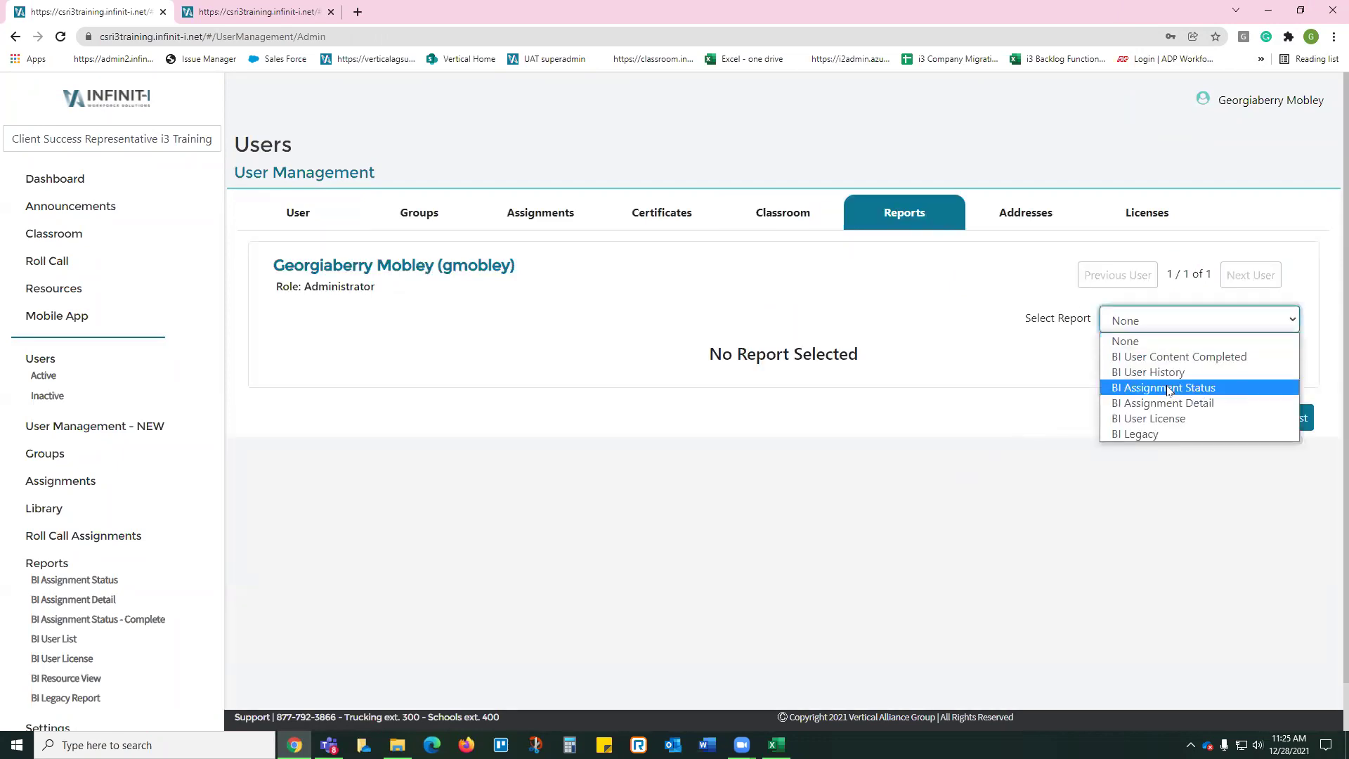
{"action": "left_click", "coordinate": [1170, 393]}
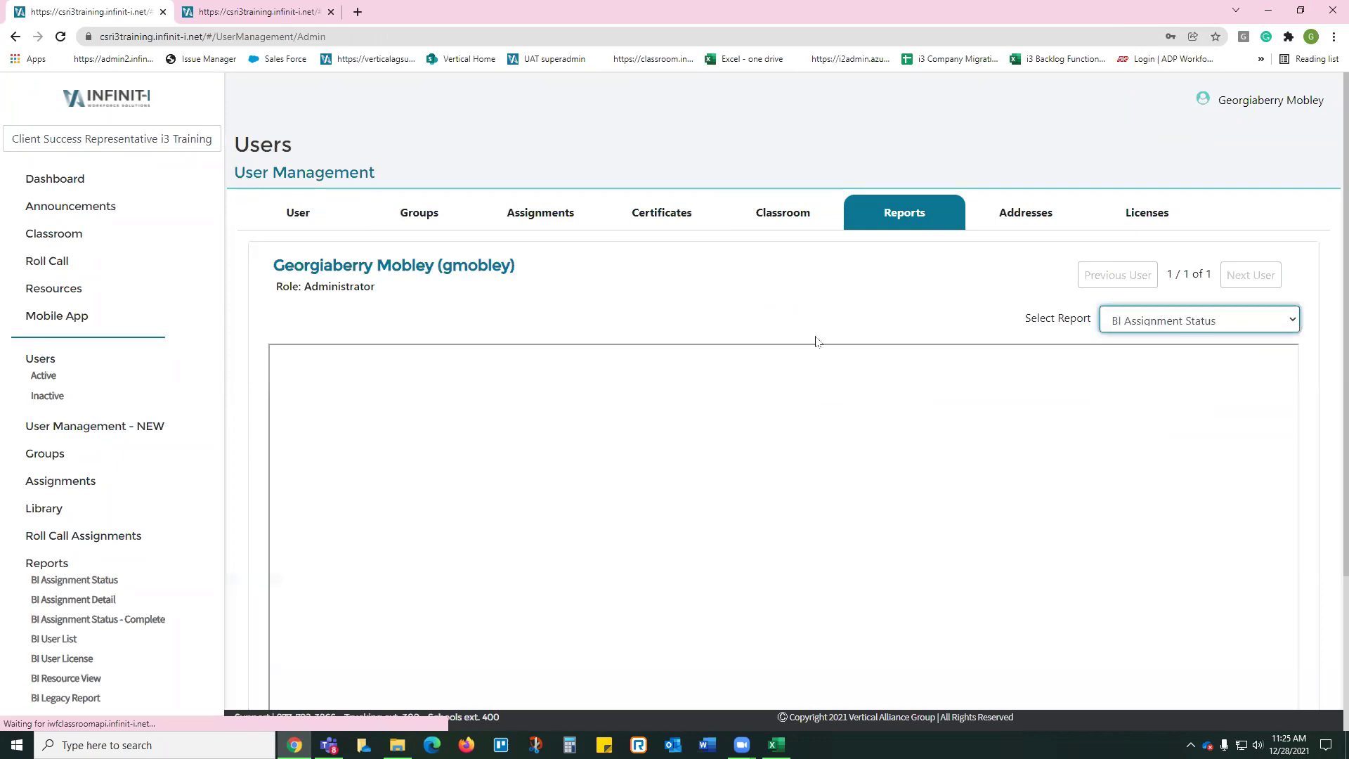
{"action": "scroll", "coordinate": [733, 295], "scroll_direction": "down", "scroll_amount": 3}
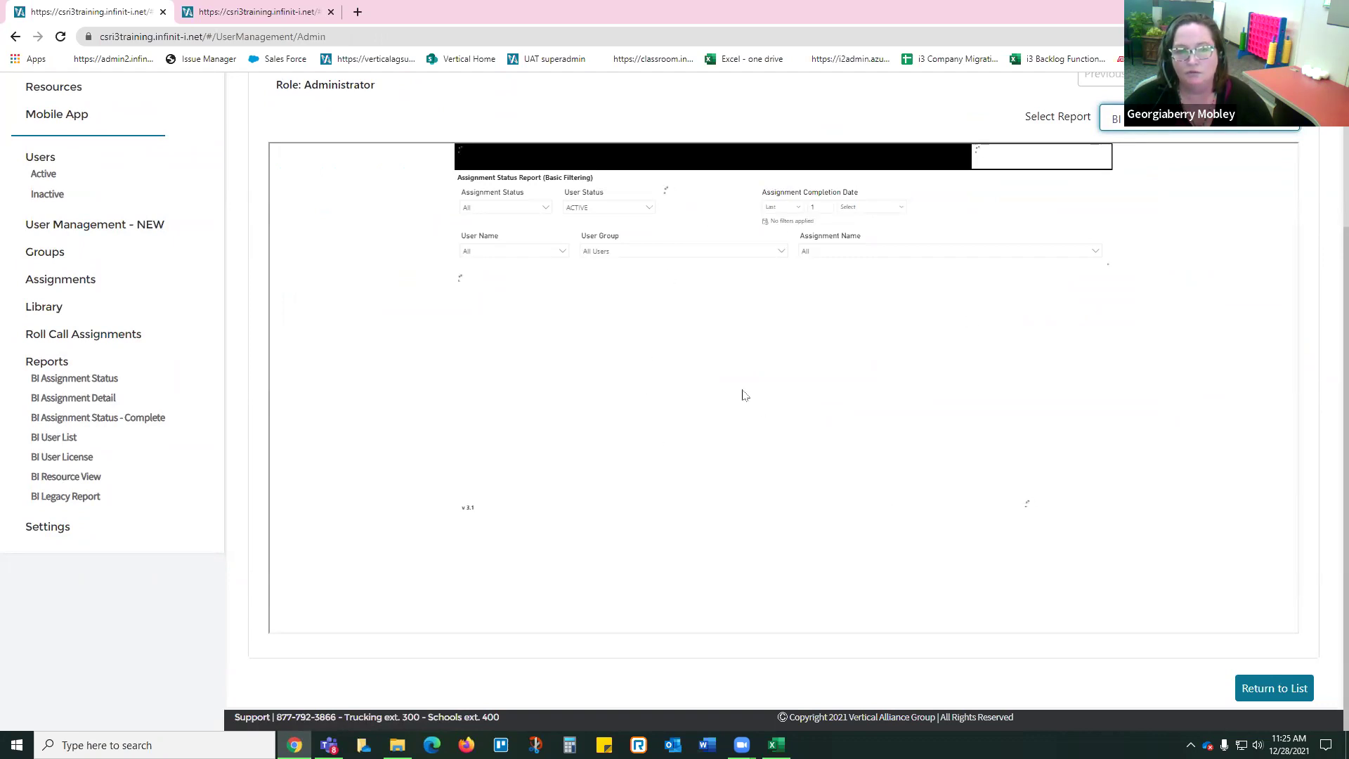
{"action": "scroll", "coordinate": [744, 395], "scroll_direction": "up", "scroll_amount": 2}
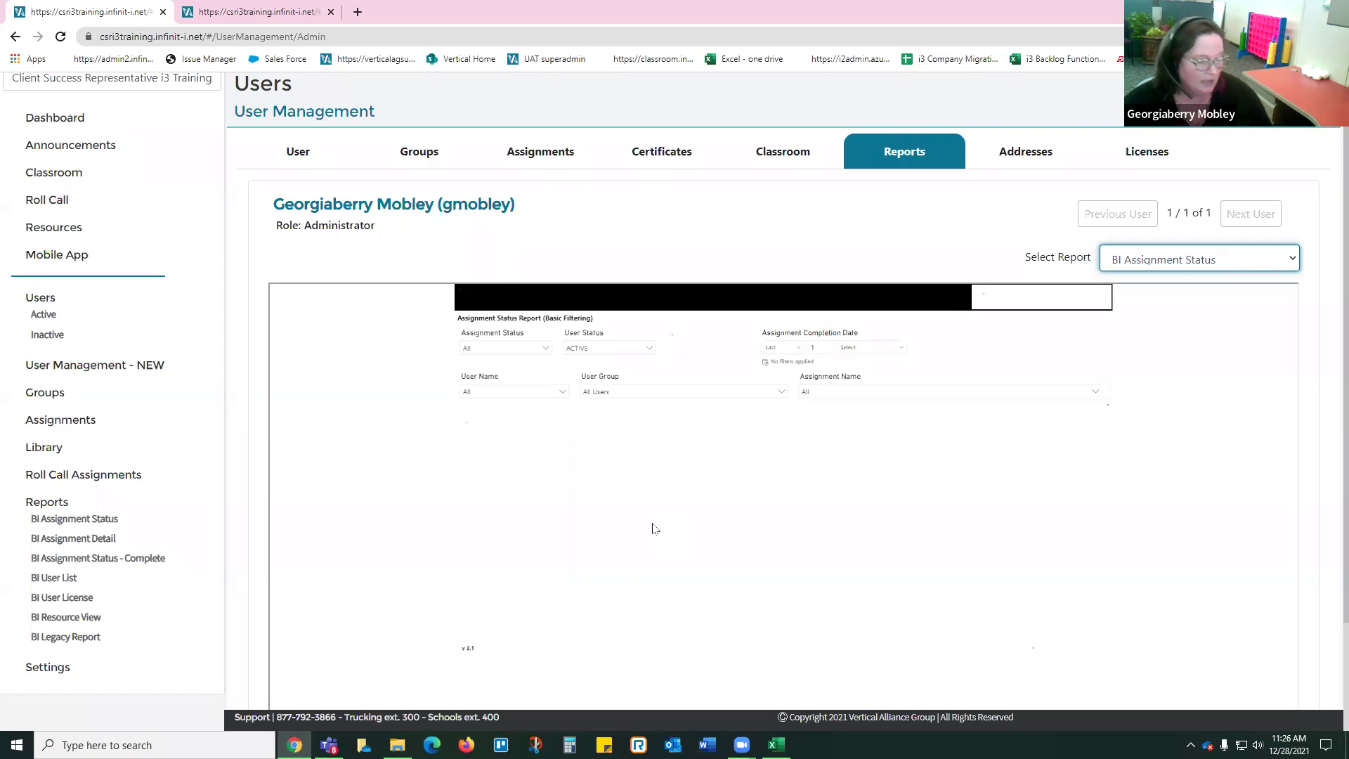
Step: Open the all-users BI Assignment Status report from the Reports section of the left sidebar
{"action": "left_click", "coordinate": [80, 521]}
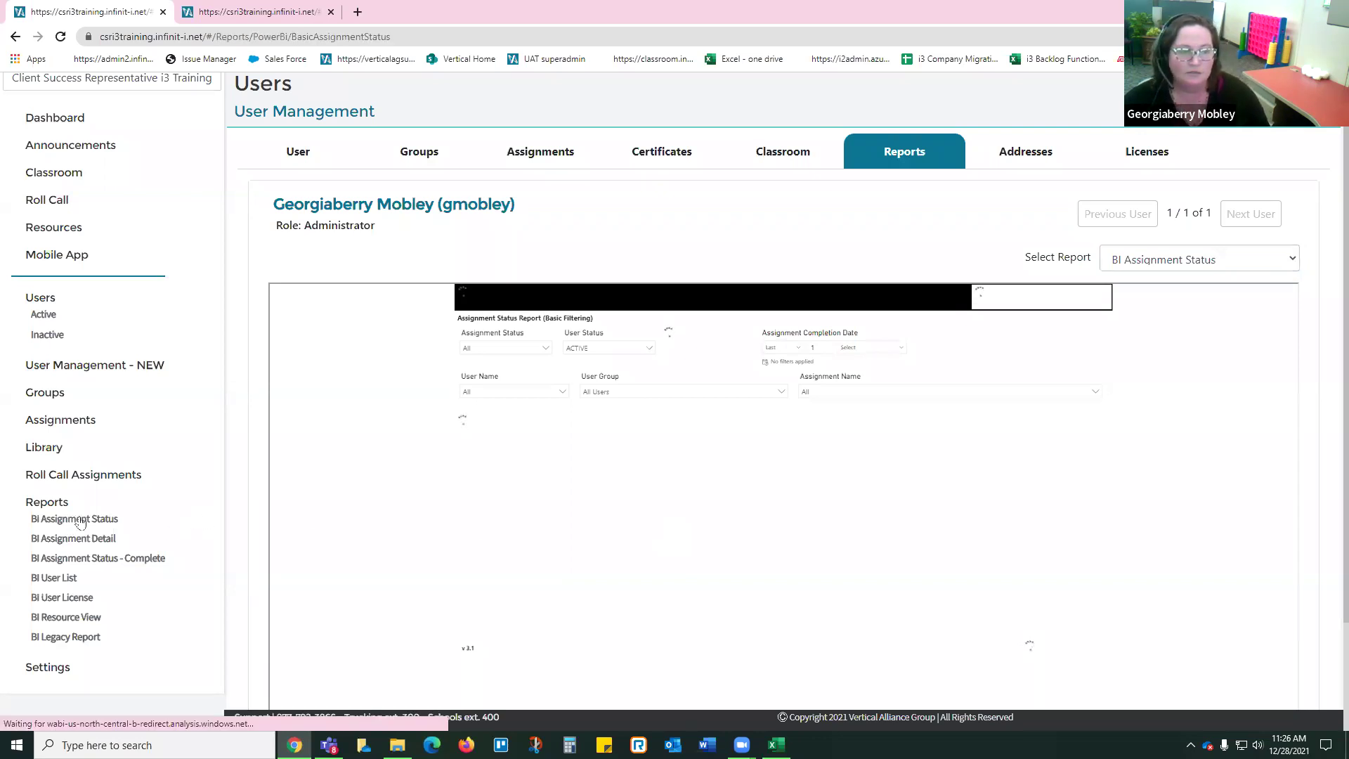